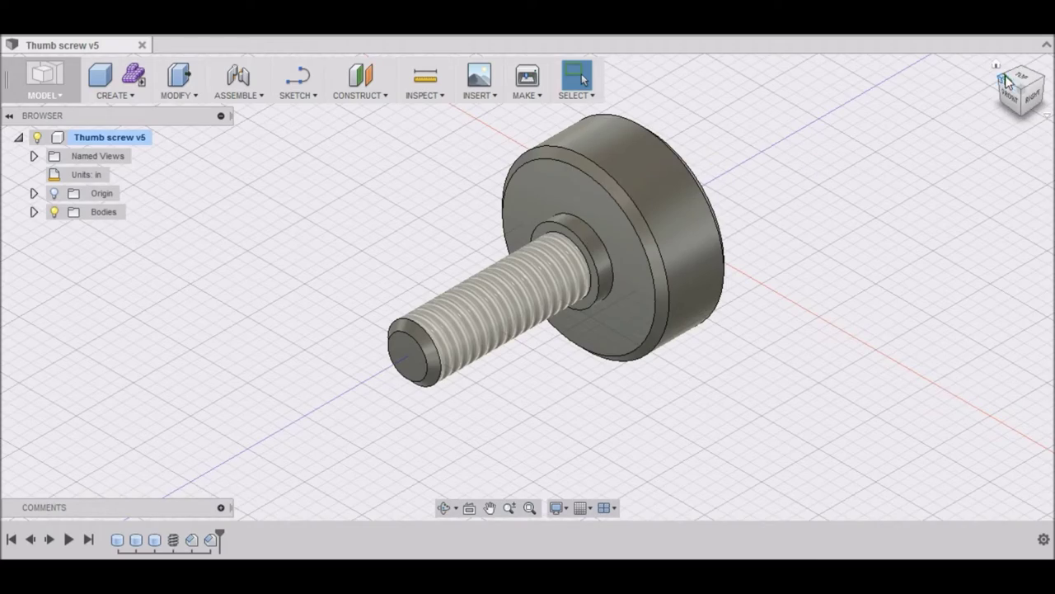
# Create a new untitled design and start a sketch on the vertical front origin plane
pyautogui.moveTo(1019, 88)
pyautogui.mouseDown()
pyautogui.moveTo(1015, 100)
pyautogui.moveTo(950, 88)
pyautogui.moveTo(955, 53)
pyautogui.moveTo(903, 86)
pyautogui.mouseUp()
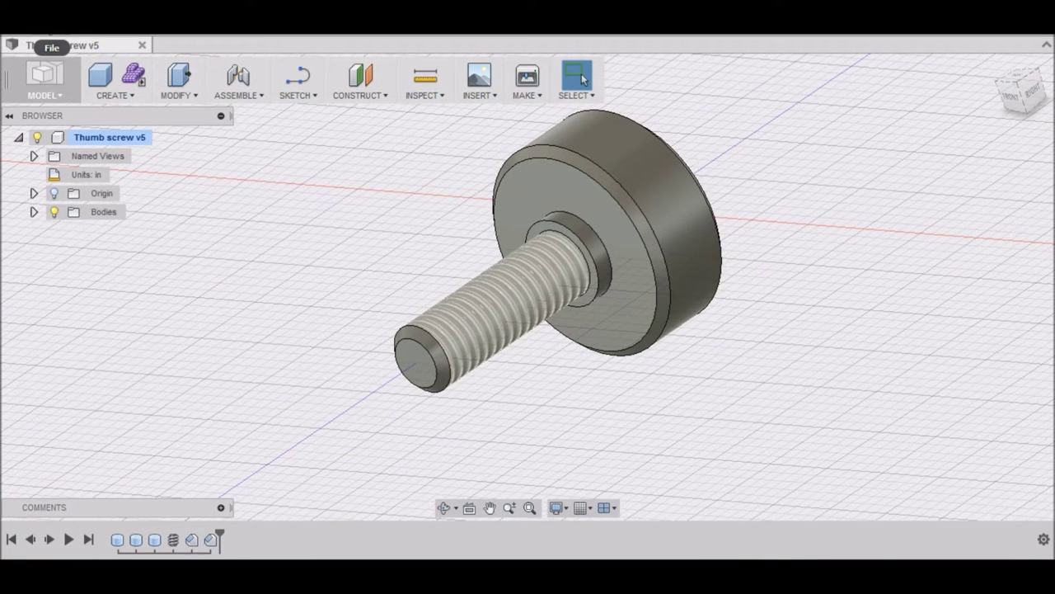
pyautogui.click(37, 44)
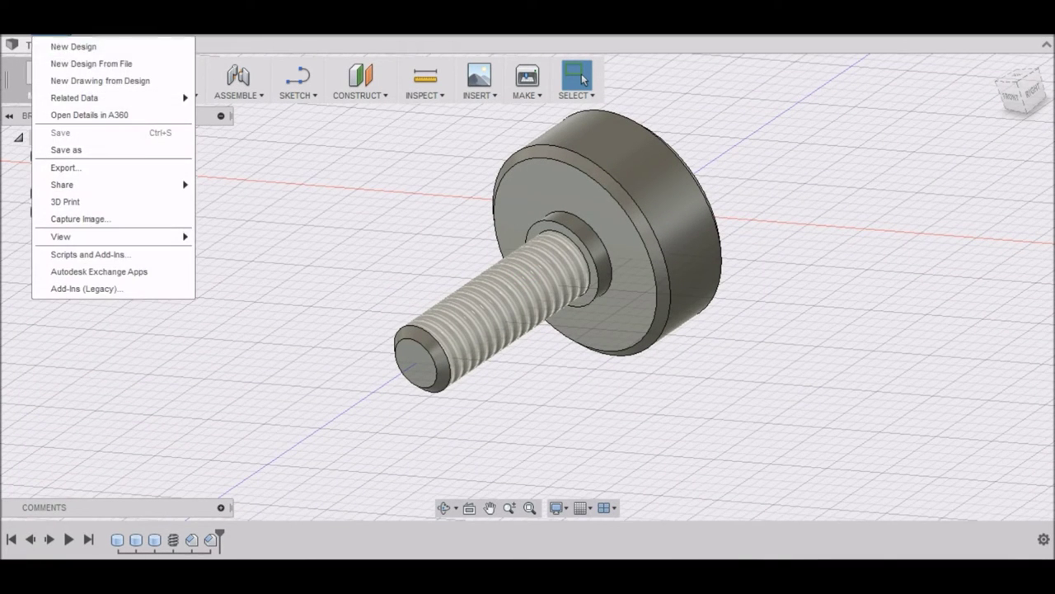
pyautogui.click(70, 50)
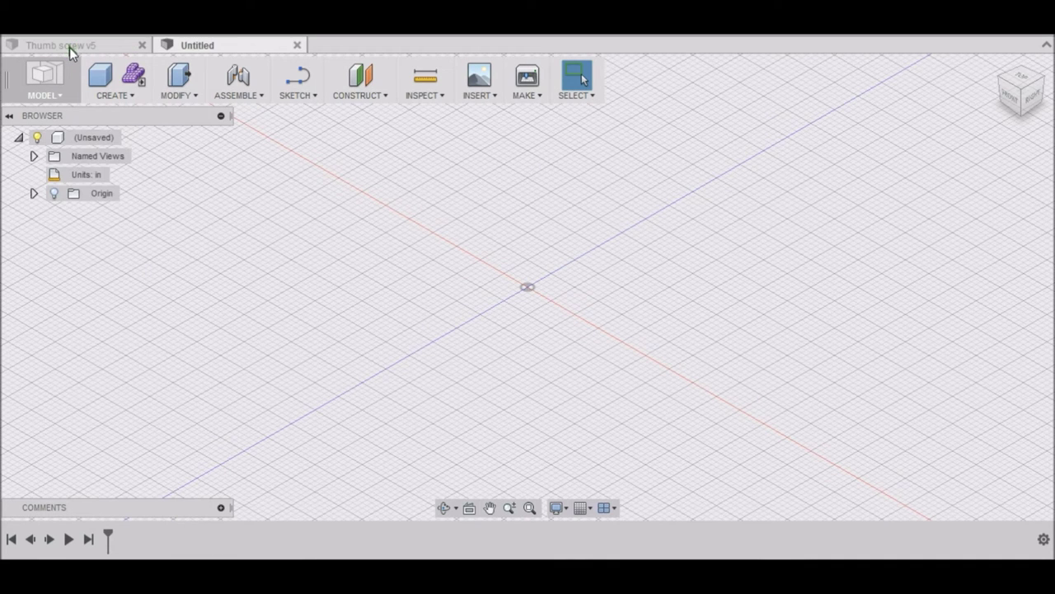
pyautogui.click(307, 98)
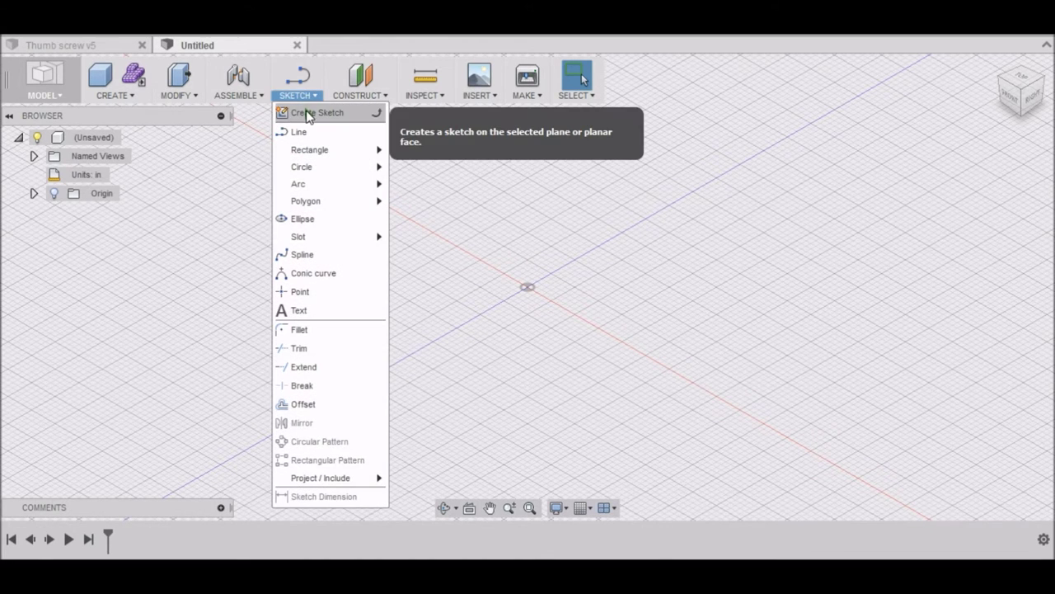
pyautogui.click(306, 113)
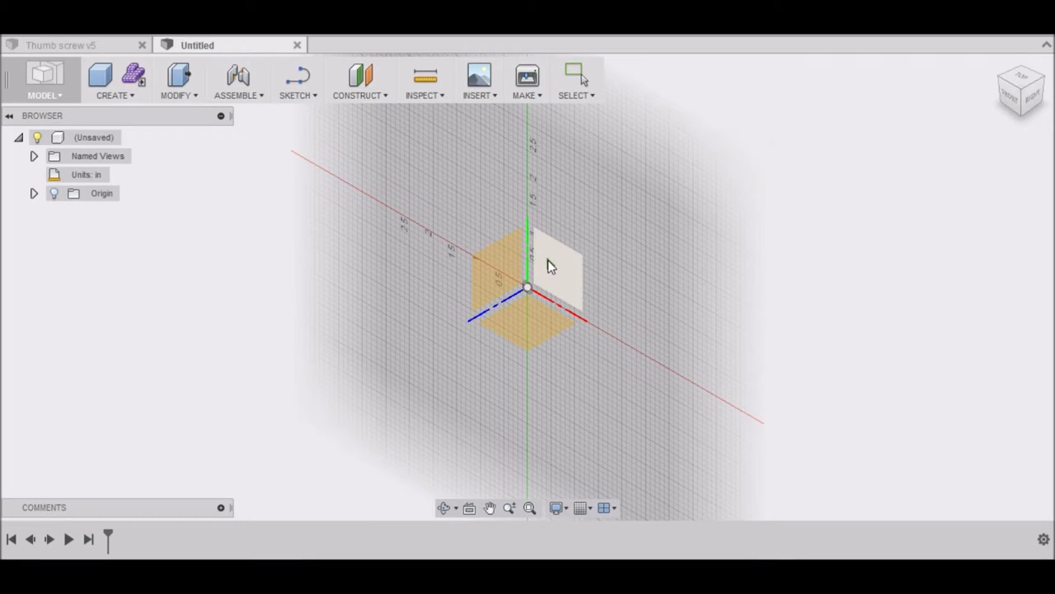
pyautogui.click(547, 265)
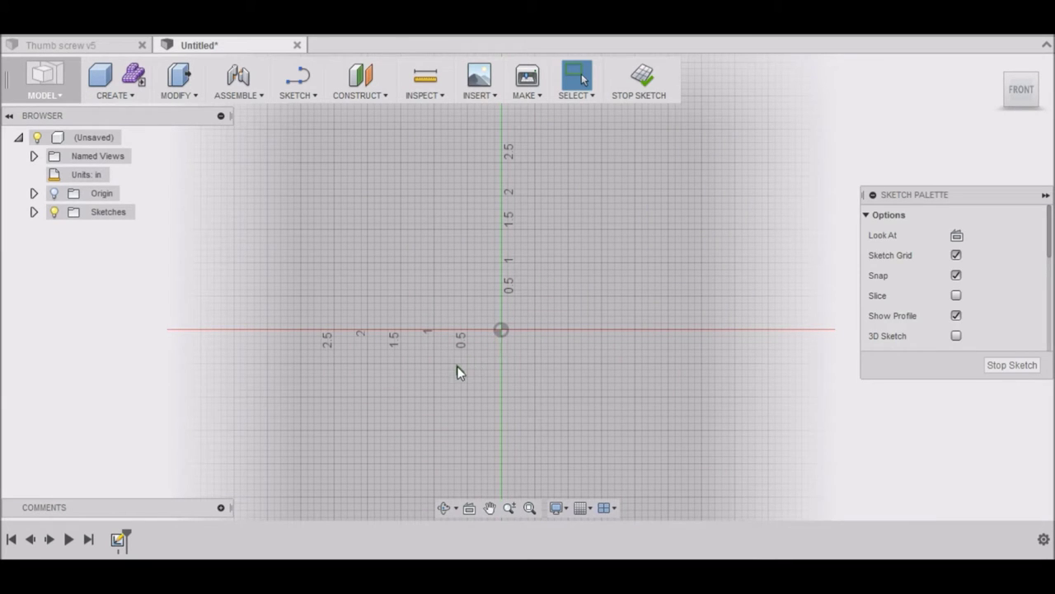
# Draw a center-diameter circle of 0.73 in centred on the sketch origin
pyautogui.click(298, 94)
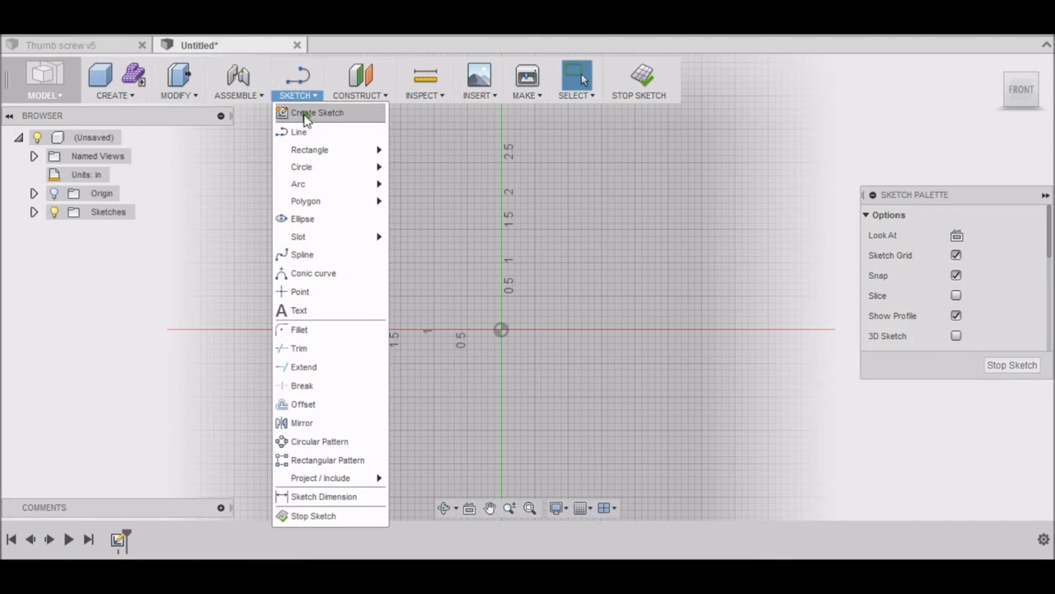
pyautogui.moveTo(311, 168)
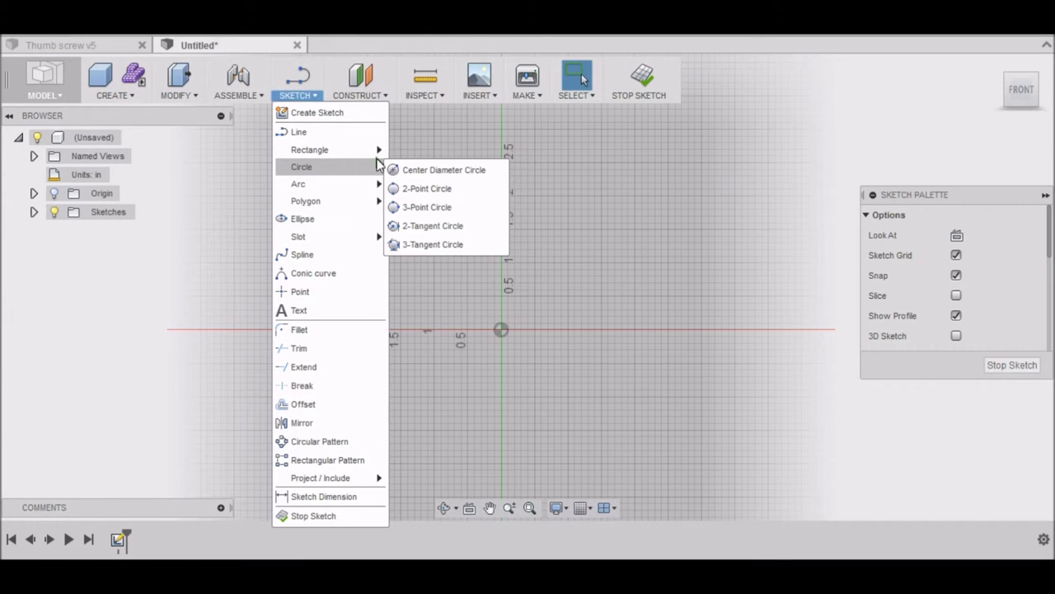
pyautogui.click(406, 169)
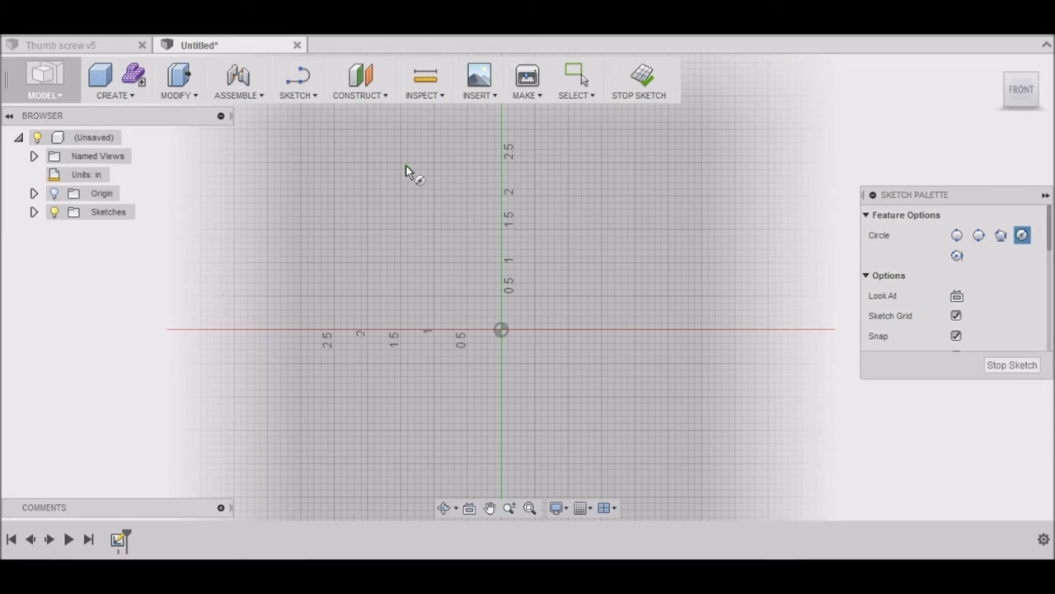
pyautogui.click(502, 330)
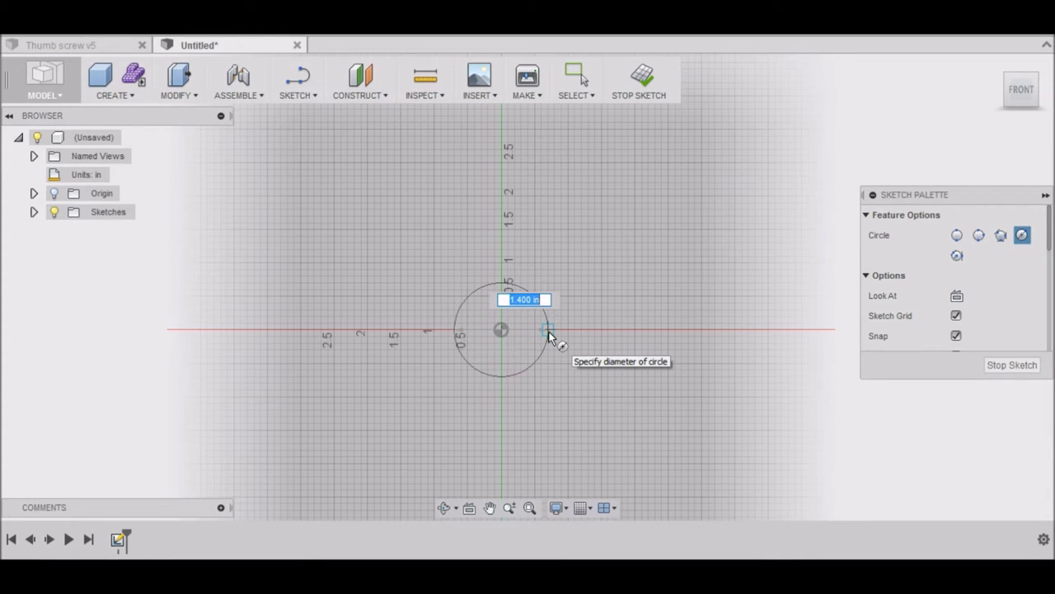
pyautogui.write('.73')
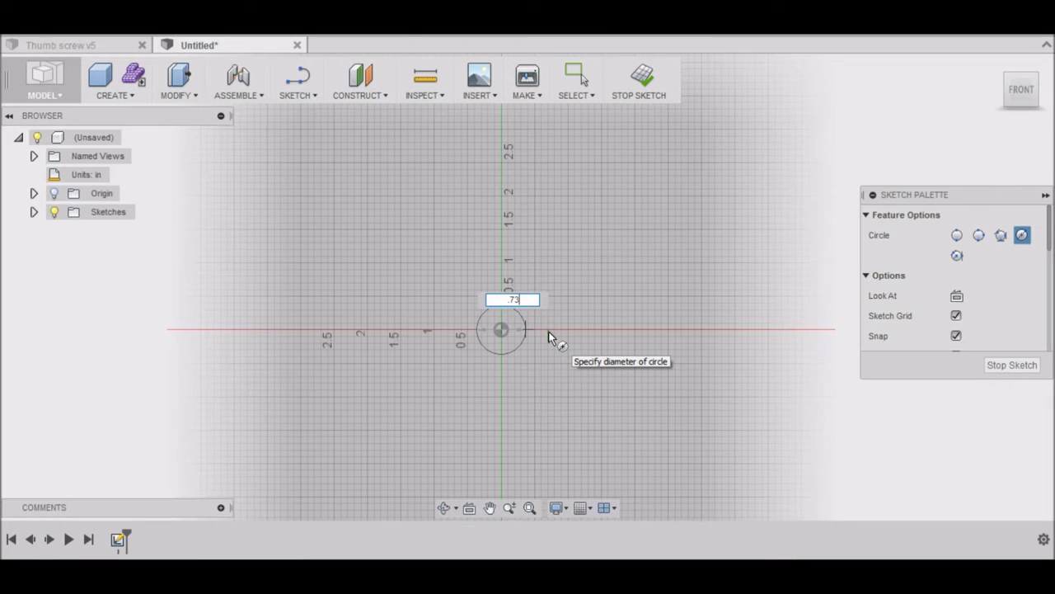
pyautogui.press('Return')
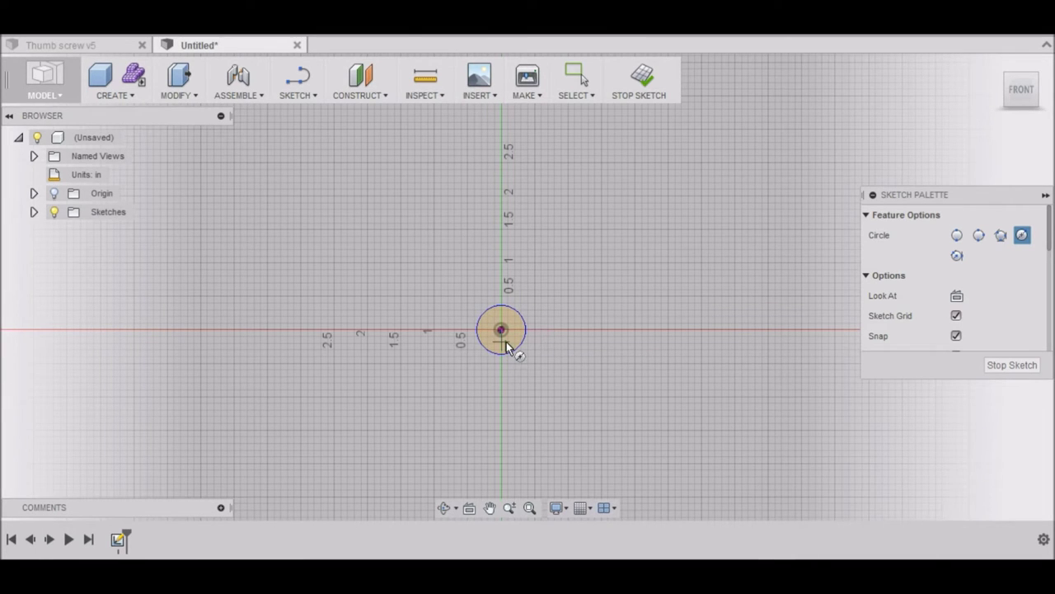
pyautogui.scroll(5, 505, 343)
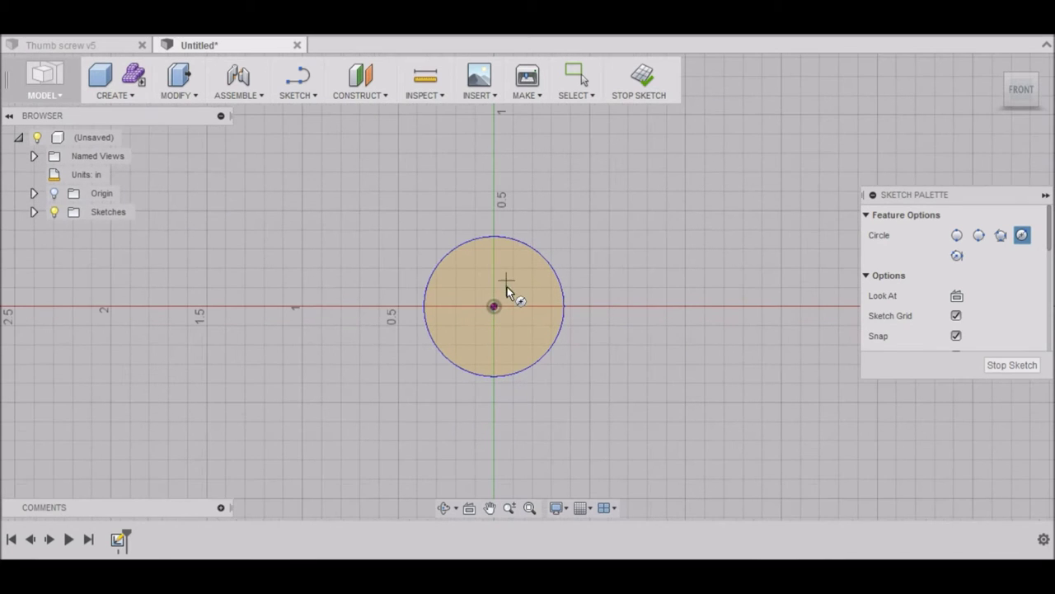
pyautogui.scroll(1, 501, 307)
pyautogui.scroll(2, 501, 308)
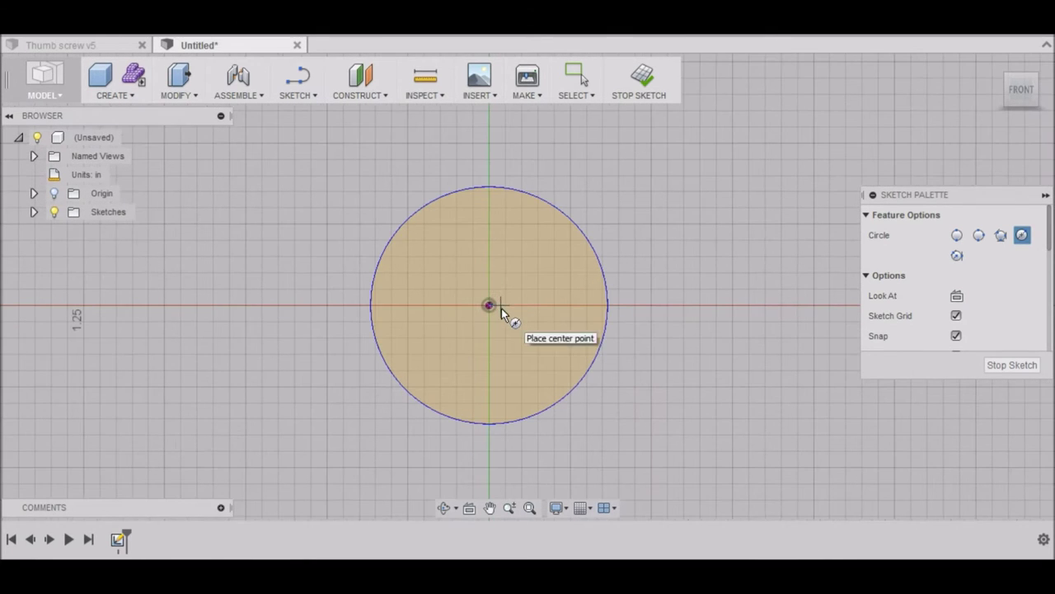
# Add a concentric 0.300 in circle at the origin and begin a third circle there
pyautogui.click(489, 307)
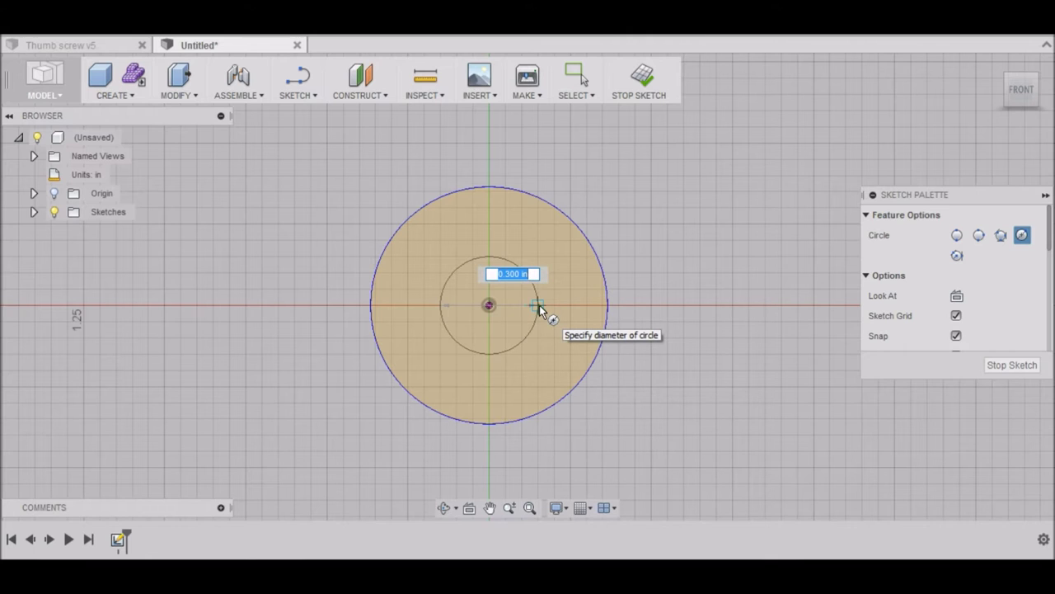
pyautogui.click(539, 306)
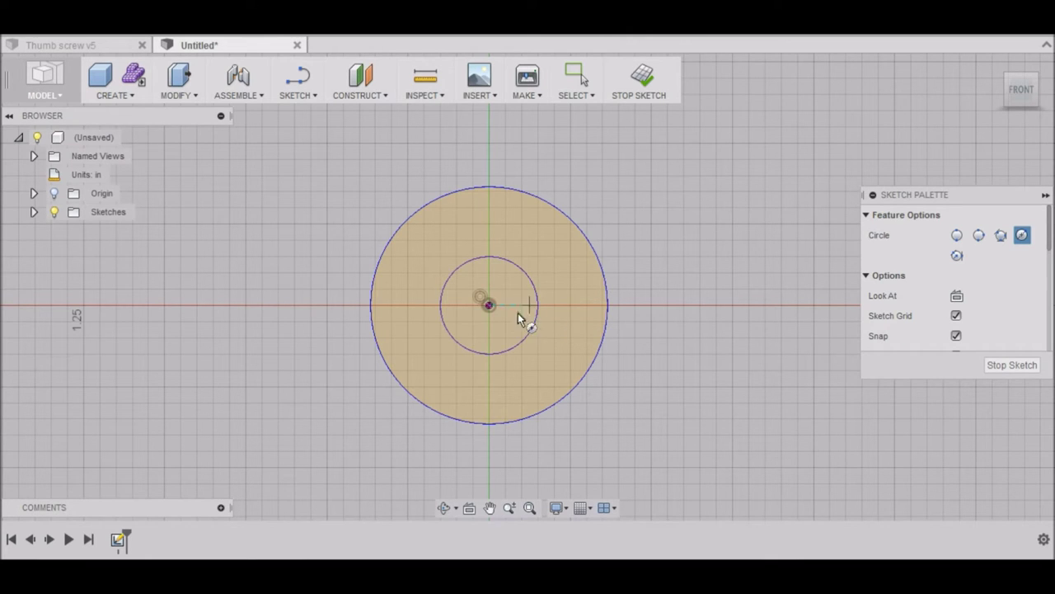
pyautogui.click(489, 306)
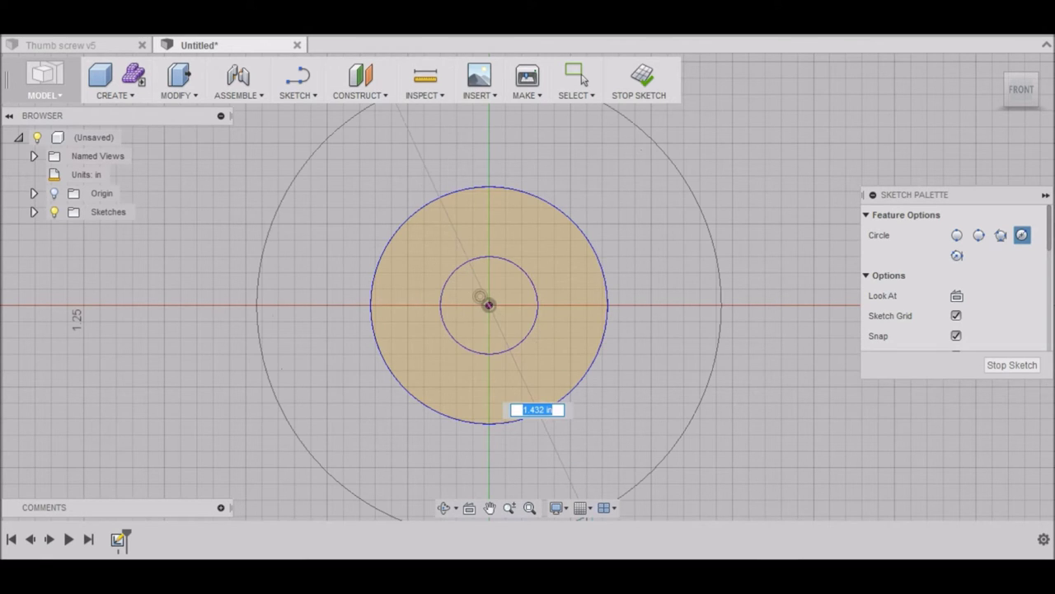
pyautogui.press('XF86Calculator')
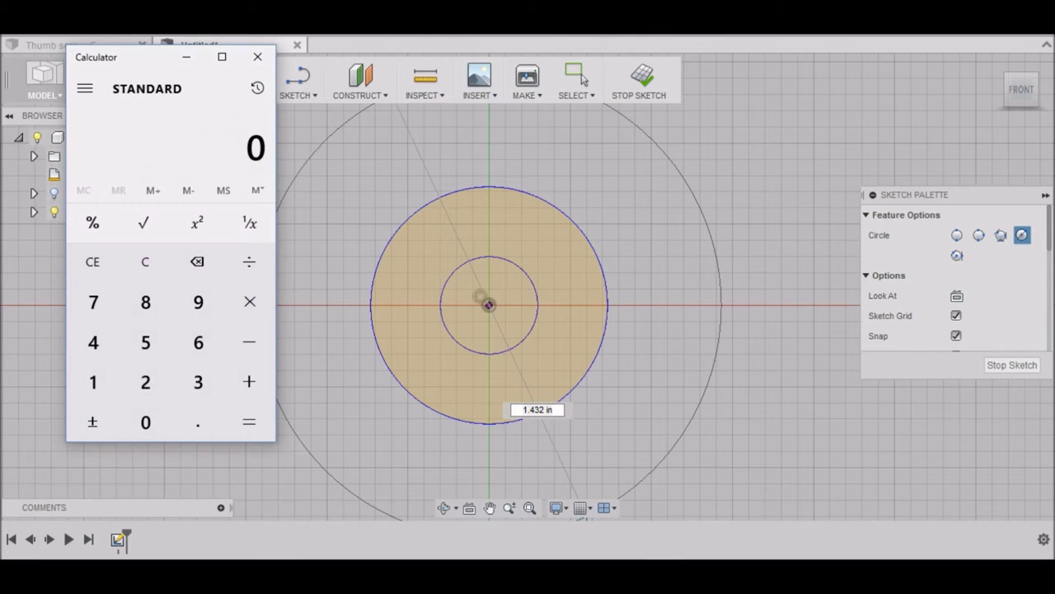
# Convert 6 mm to inches in Calculator (0.03937 × 6 = 0.23622) and restart the origin circle
pyautogui.write('0.039')
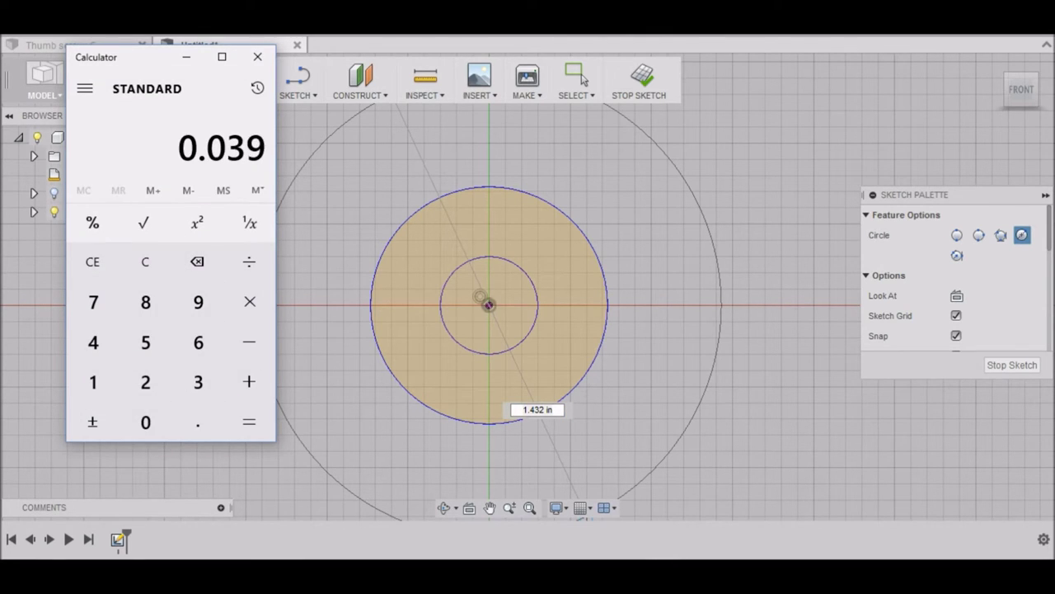
pyautogui.write('37*6')
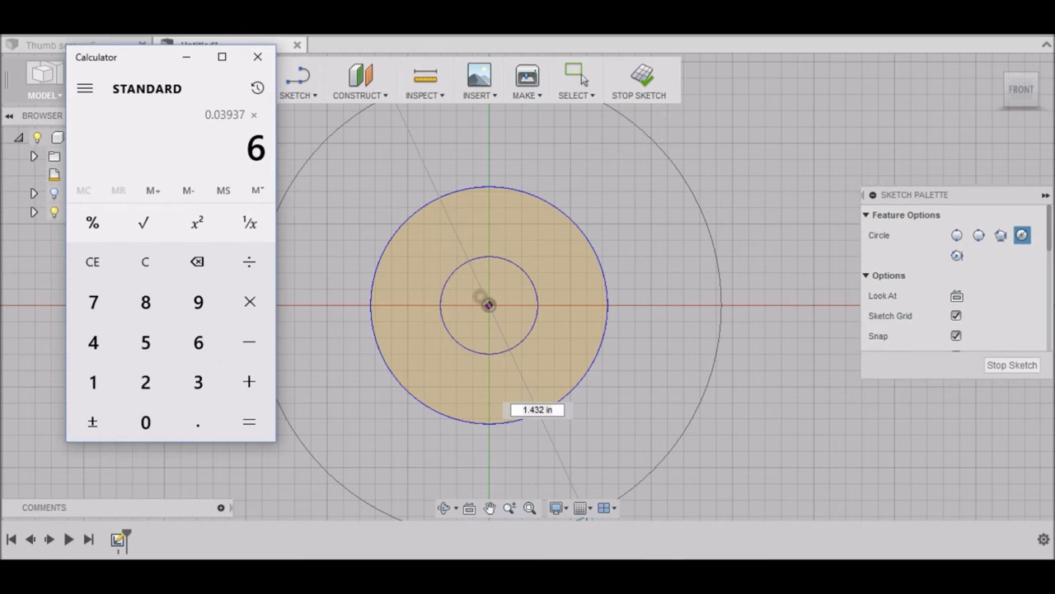
pyautogui.press('Return')
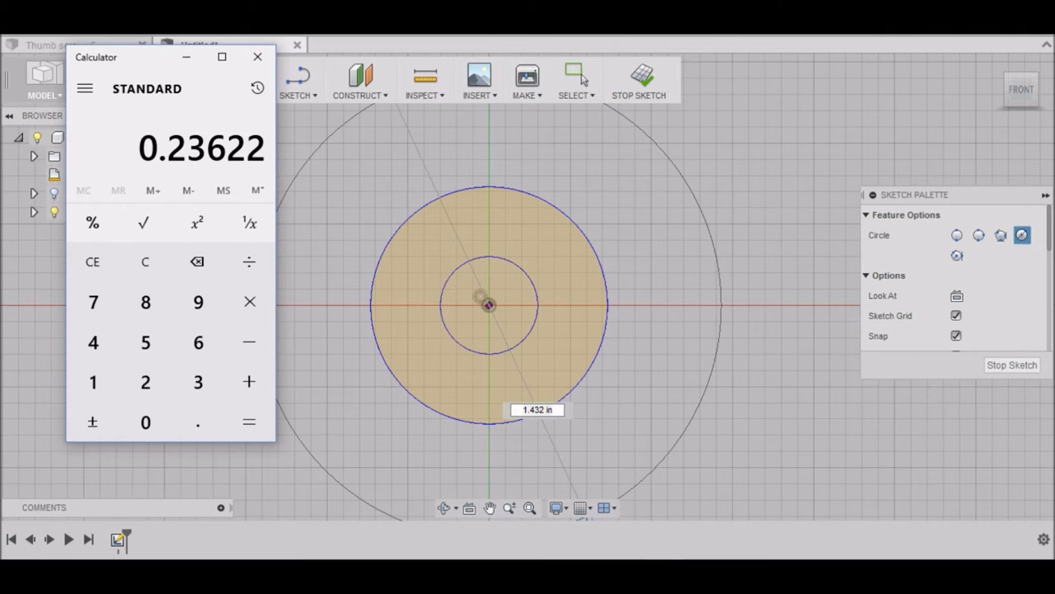
pyautogui.click(256, 60)
pyautogui.press('Escape')
pyautogui.click(489, 305)
# Set the third concentric circle's diameter to 0.236 in
pyautogui.press('BackSpace')
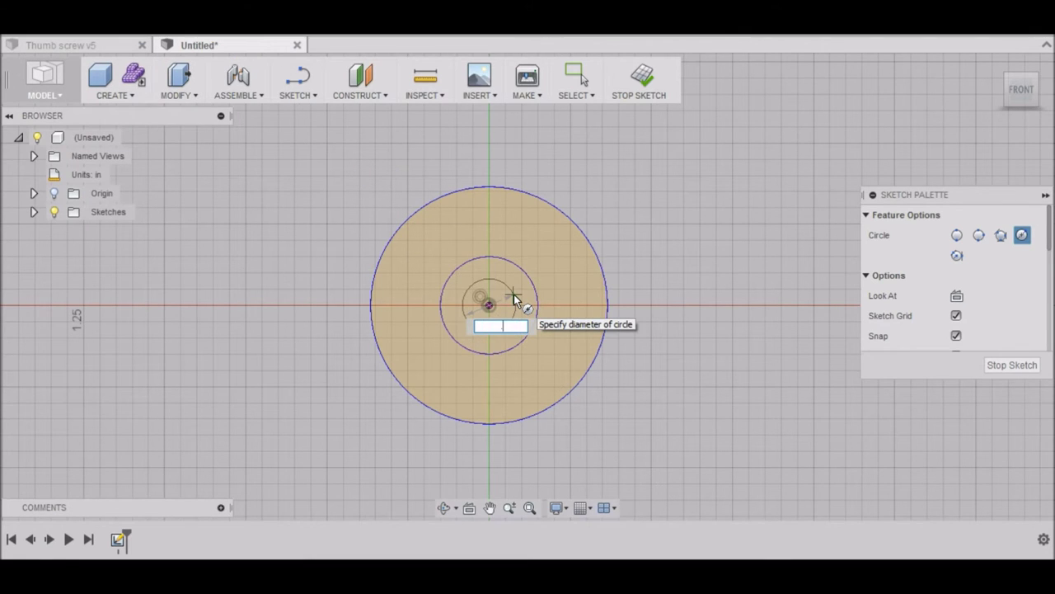
pyautogui.write('.236')
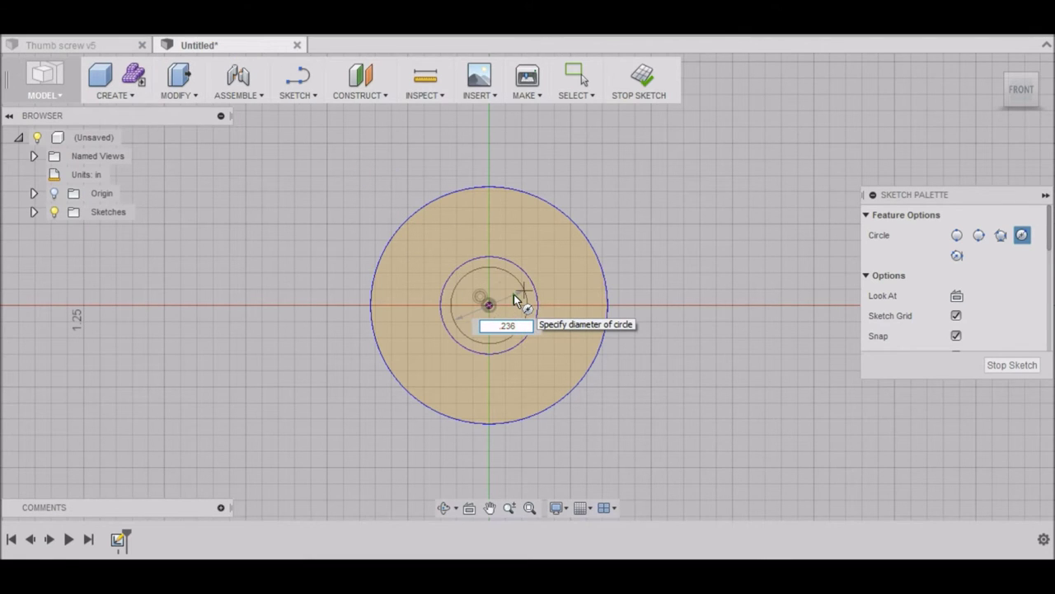
pyautogui.click(514, 294)
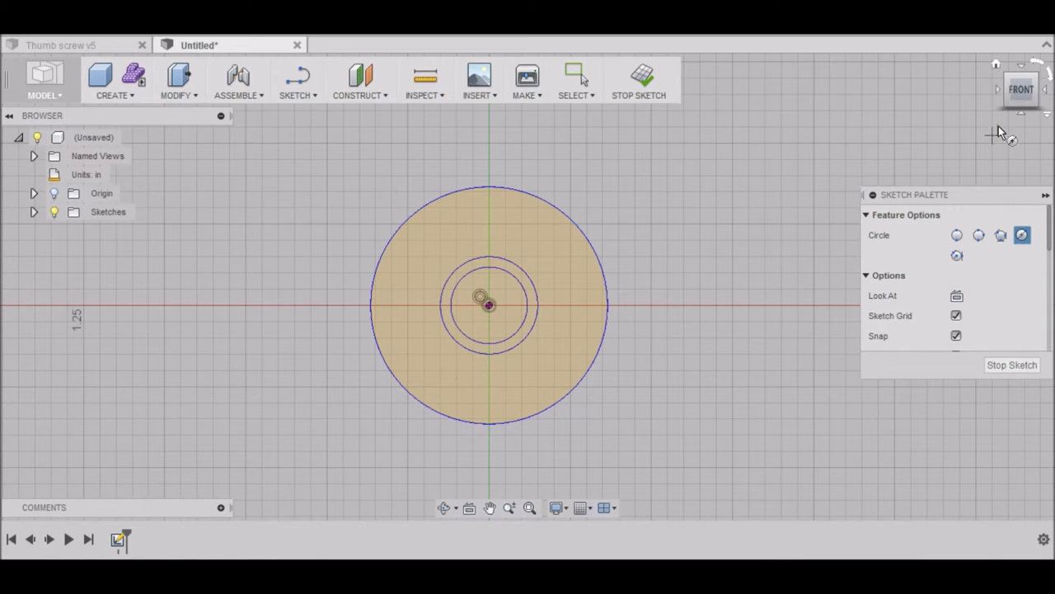
# Finish the sketch and tilt the view to see the circles in perspective
pyautogui.click(999, 365)
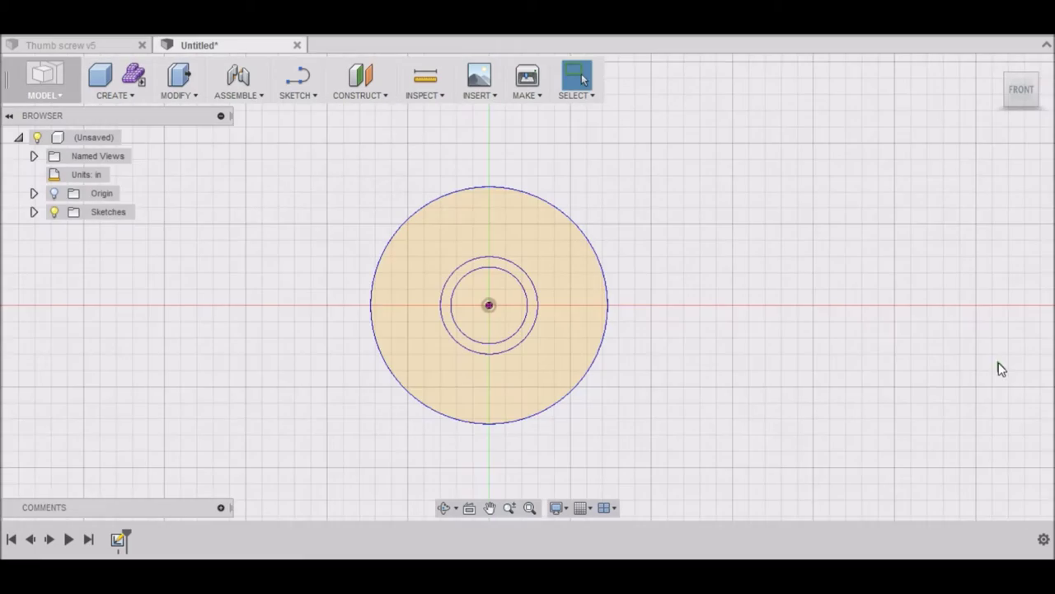
pyautogui.click(1020, 93)
pyautogui.moveTo(1020, 93)
pyautogui.mouseDown()
pyautogui.moveTo(970, 104)
pyautogui.moveTo(959, 75)
pyautogui.moveTo(941, 94)
pyautogui.mouseUp()
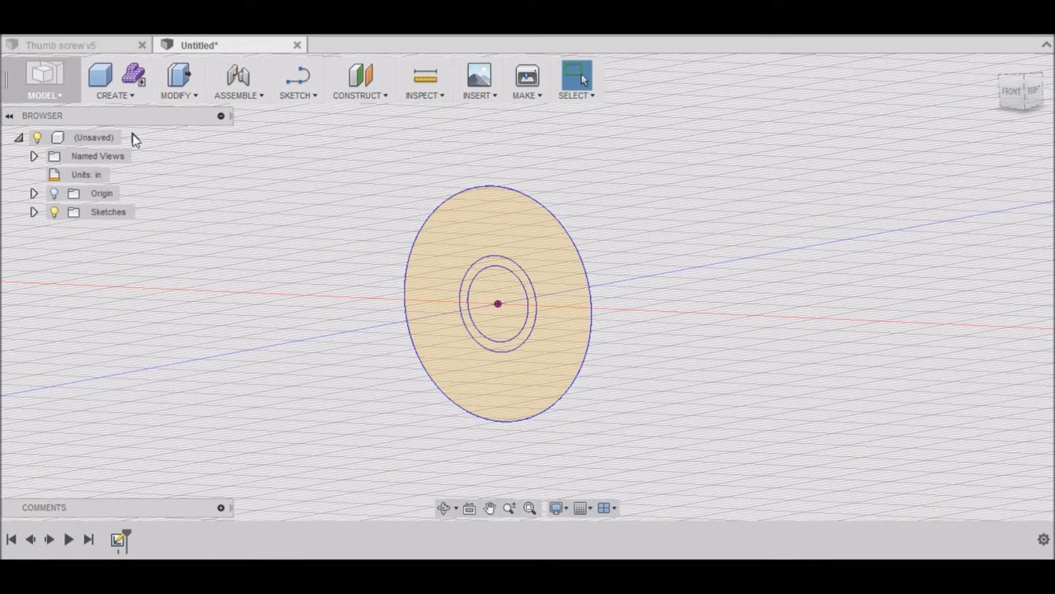
pyautogui.click(195, 96)
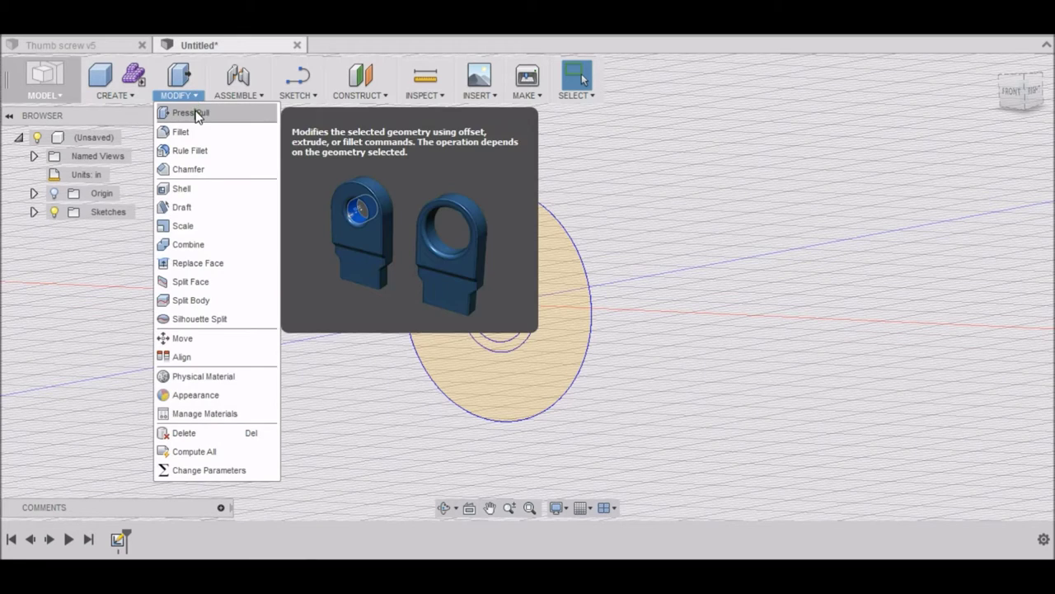
# Extrude the inner circle profile 1.0 in into a cylindrical shaft
pyautogui.click(195, 113)
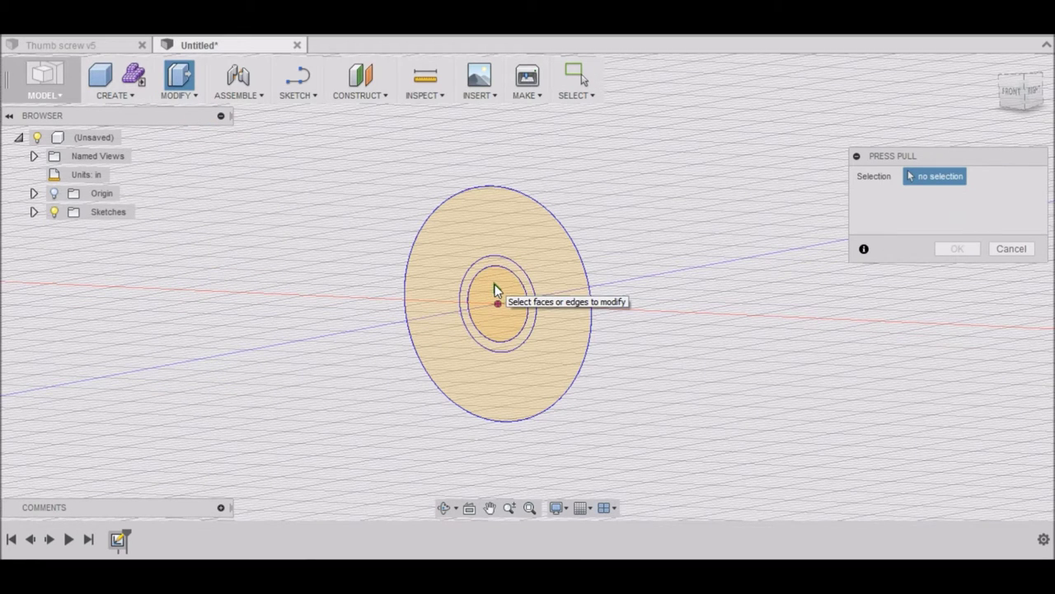
pyautogui.press('e')
pyautogui.click(495, 289)
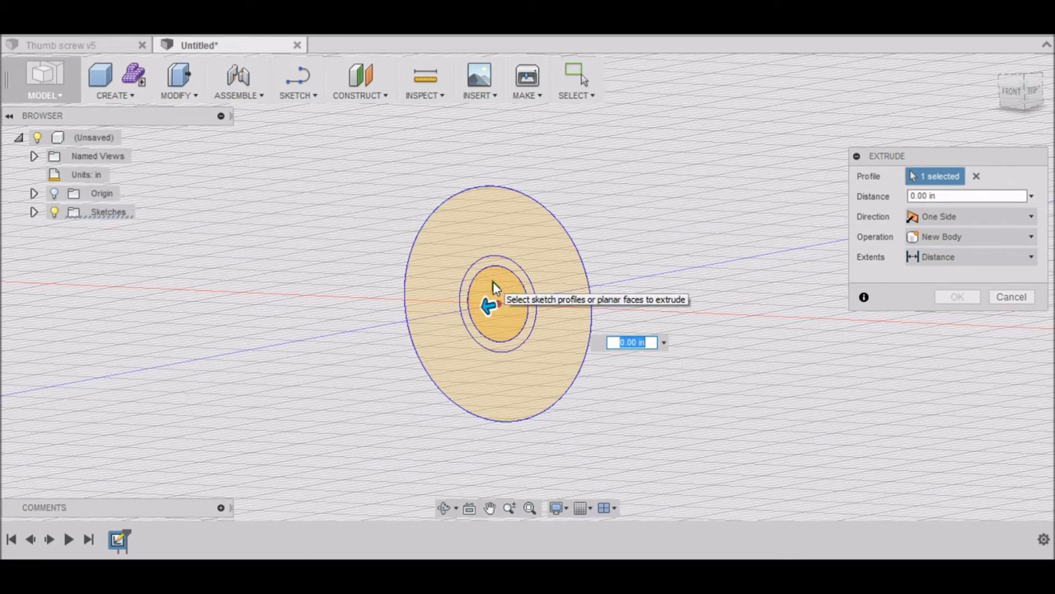
pyautogui.write('1.0')
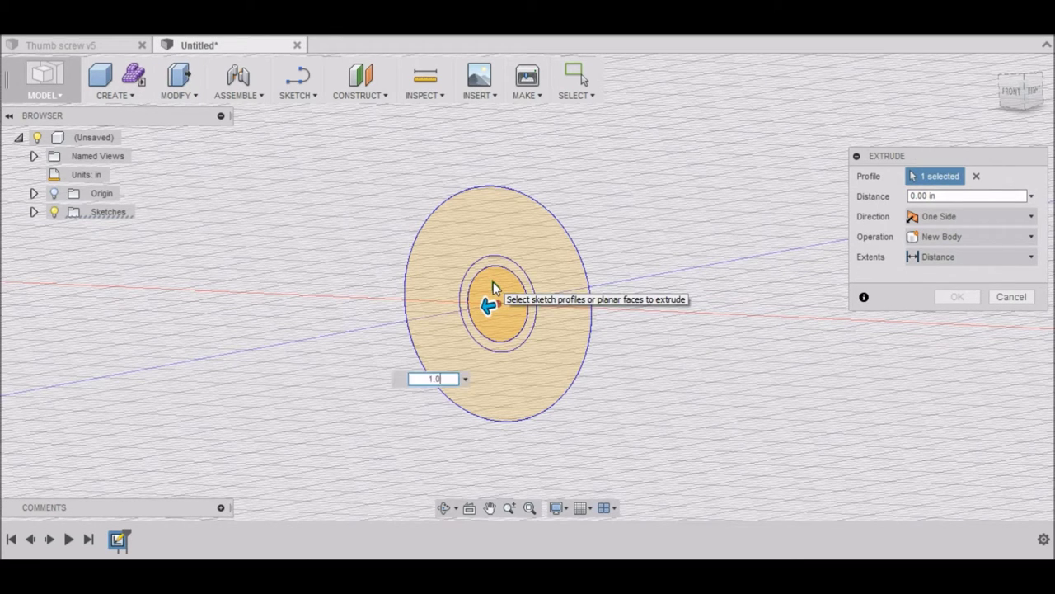
pyautogui.press('Return')
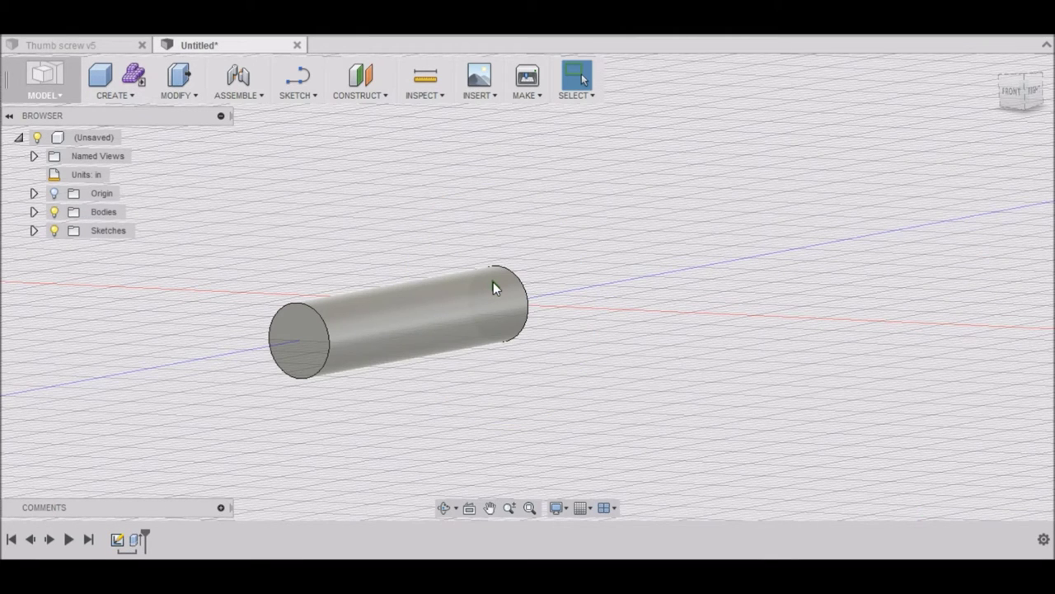
# Expand Sketches in the browser and make Sketch1's profiles visible again
pyautogui.click(33, 231)
pyautogui.click(66, 249)
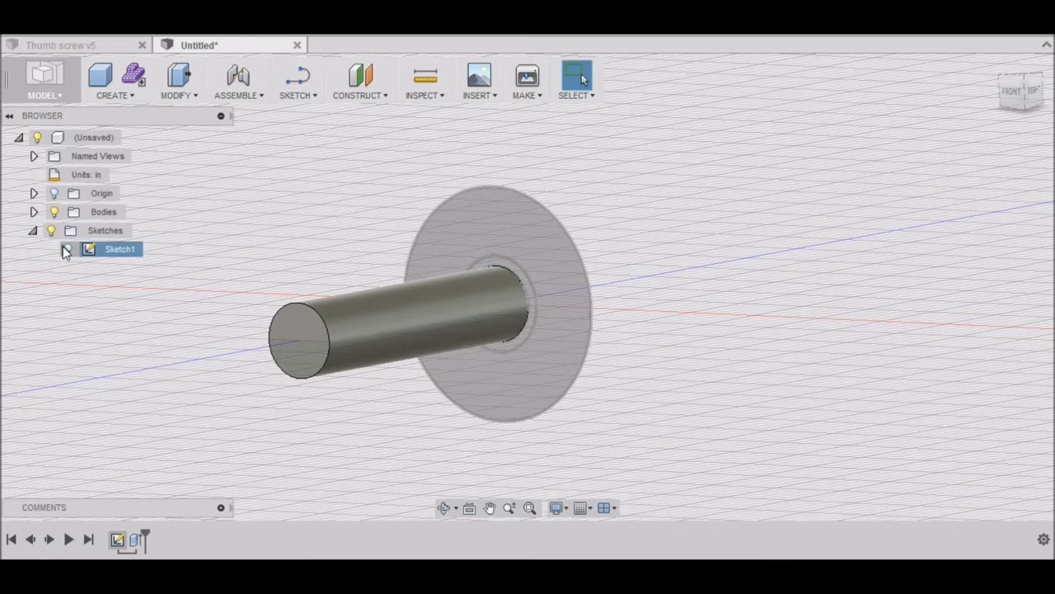
pyautogui.click(65, 248)
pyautogui.click(69, 250)
pyautogui.click(69, 249)
pyautogui.click(69, 249)
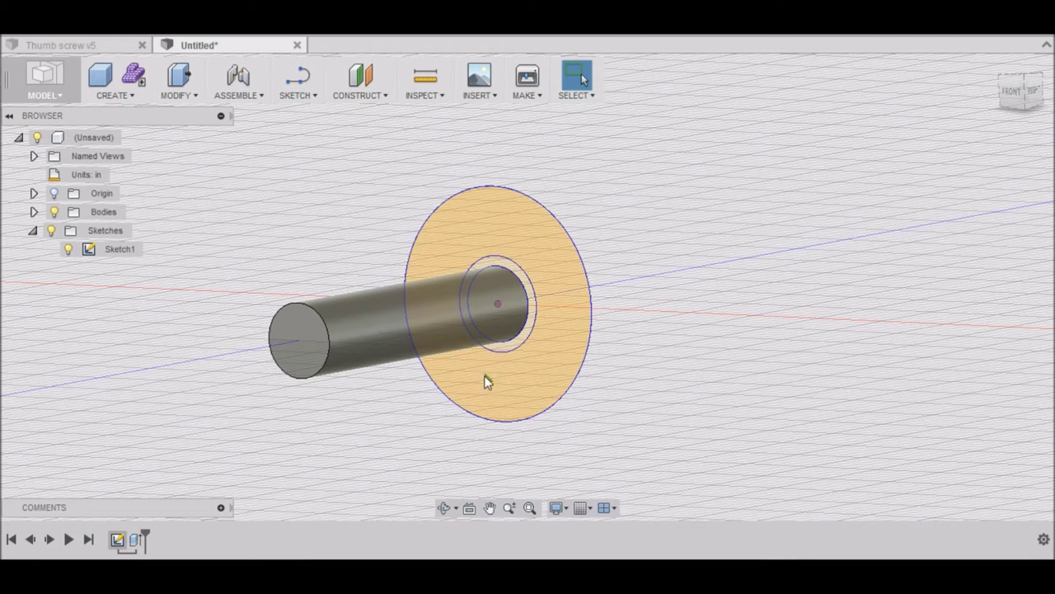
pyautogui.click(195, 92)
# Press Pull the inner ring profile 0.3125 in to add a collar onto the shaft
pyautogui.click(201, 113)
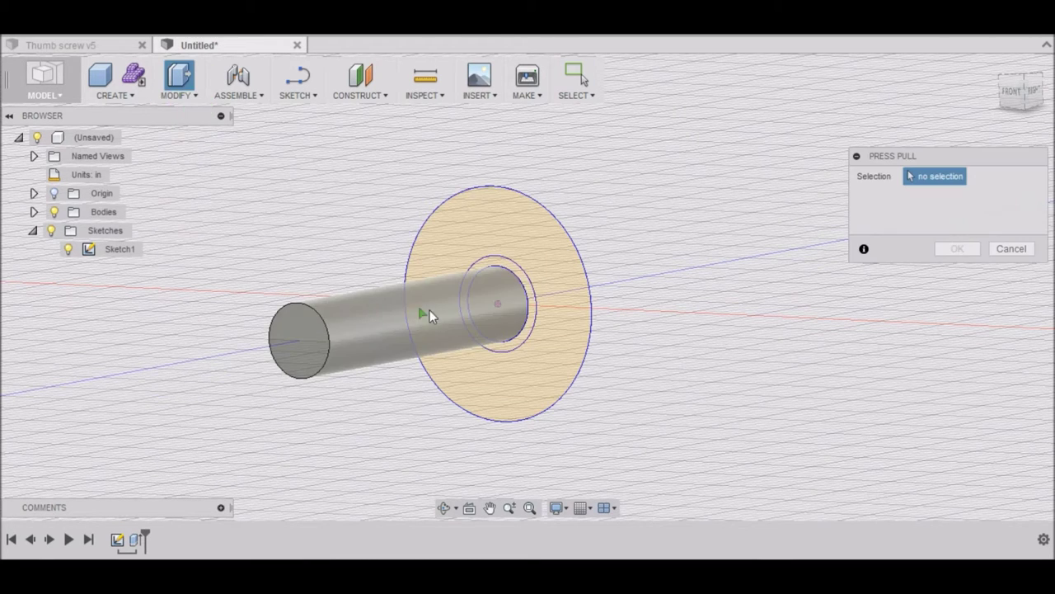
pyautogui.click(517, 279)
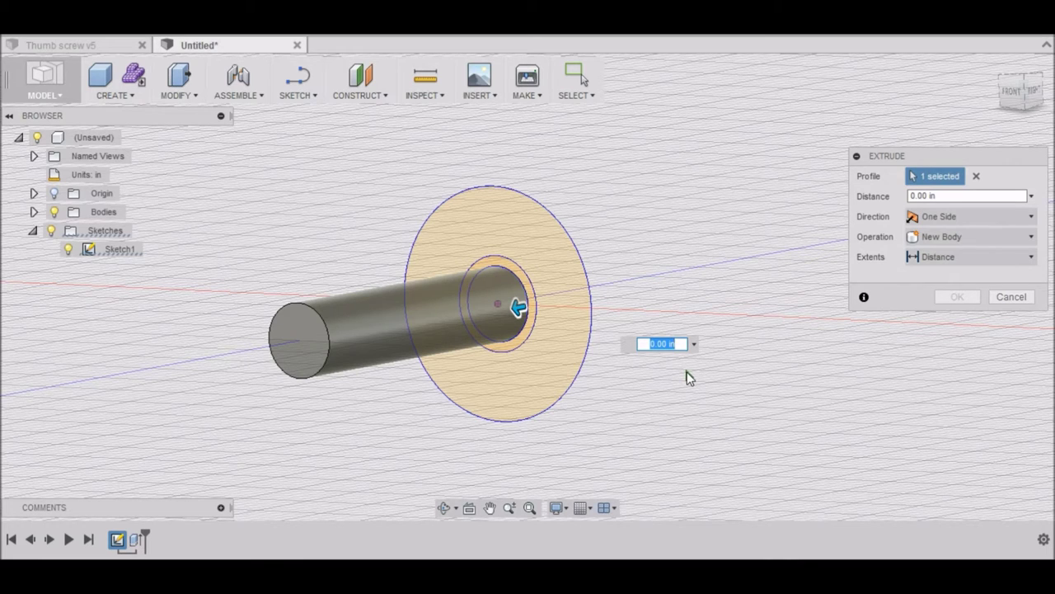
pyautogui.write('.3')
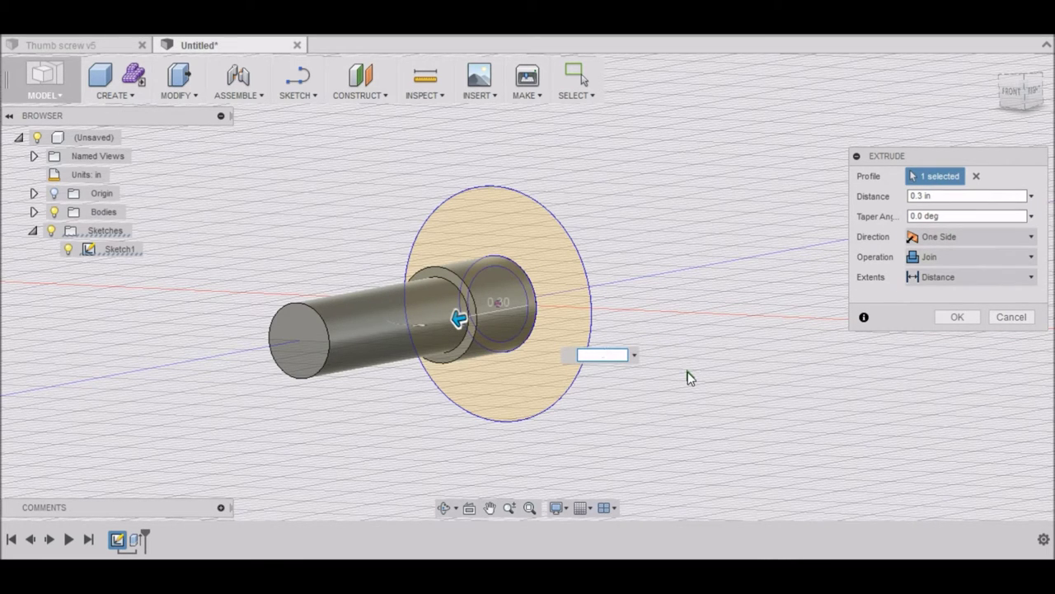
pyautogui.write('125')
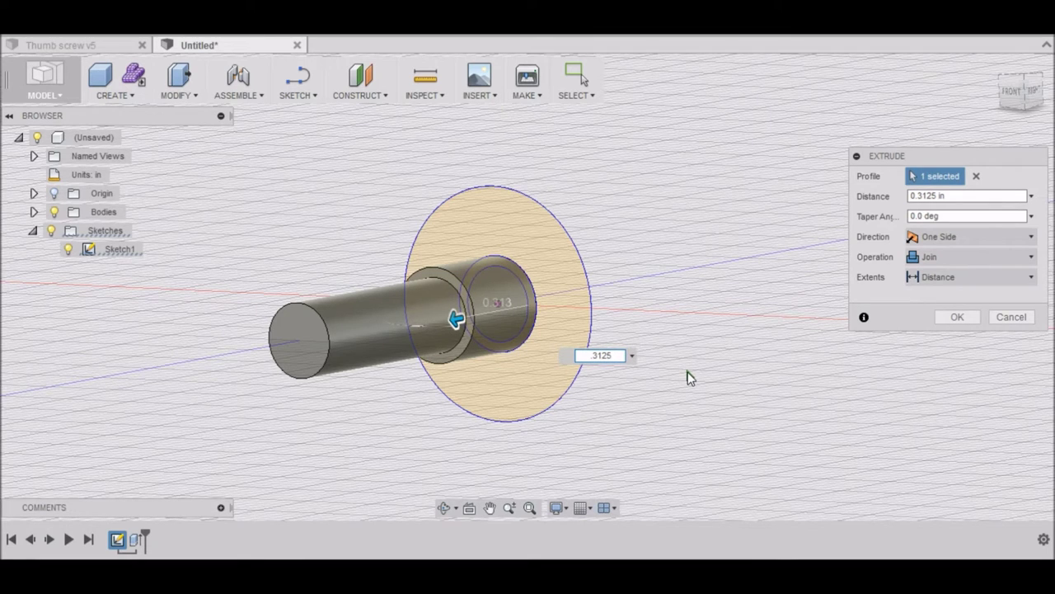
pyautogui.press('Return')
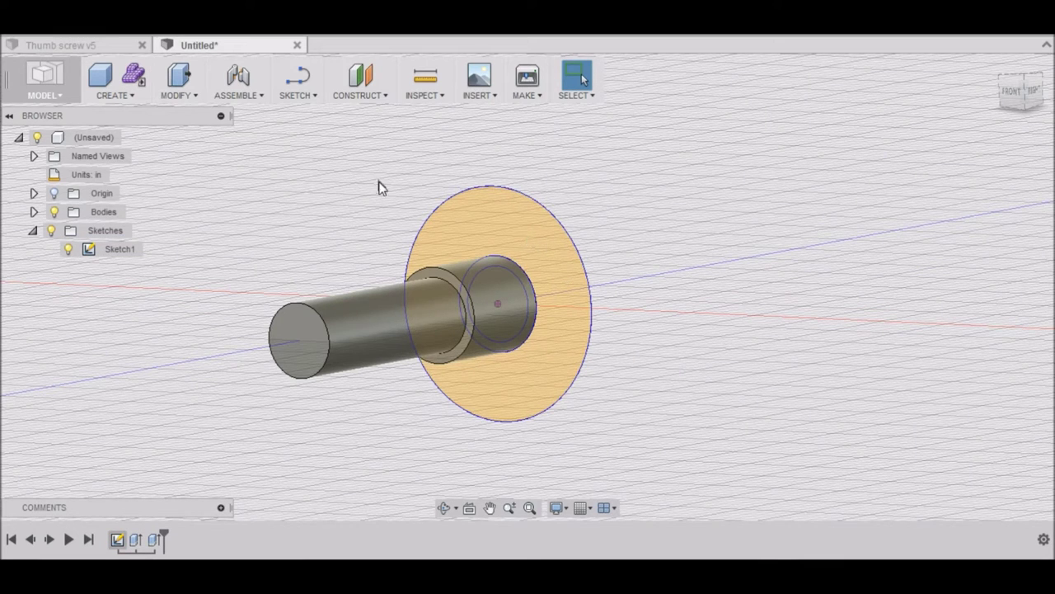
pyautogui.click(190, 93)
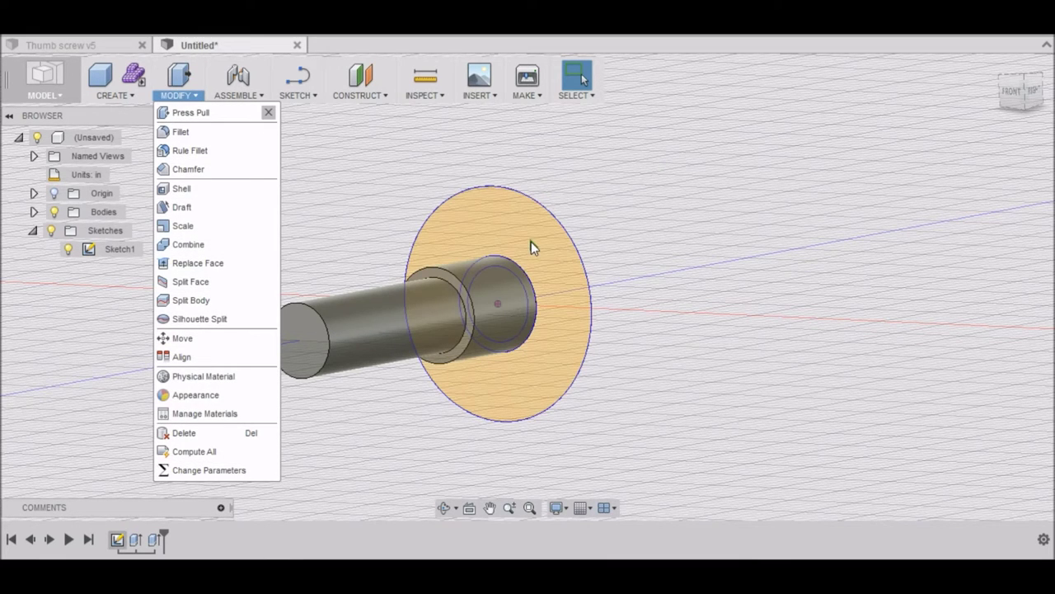
# Extrude the outer disk profile 0.25 in with Repeat Press Pull to form the flange head
pyautogui.click(772, 206)
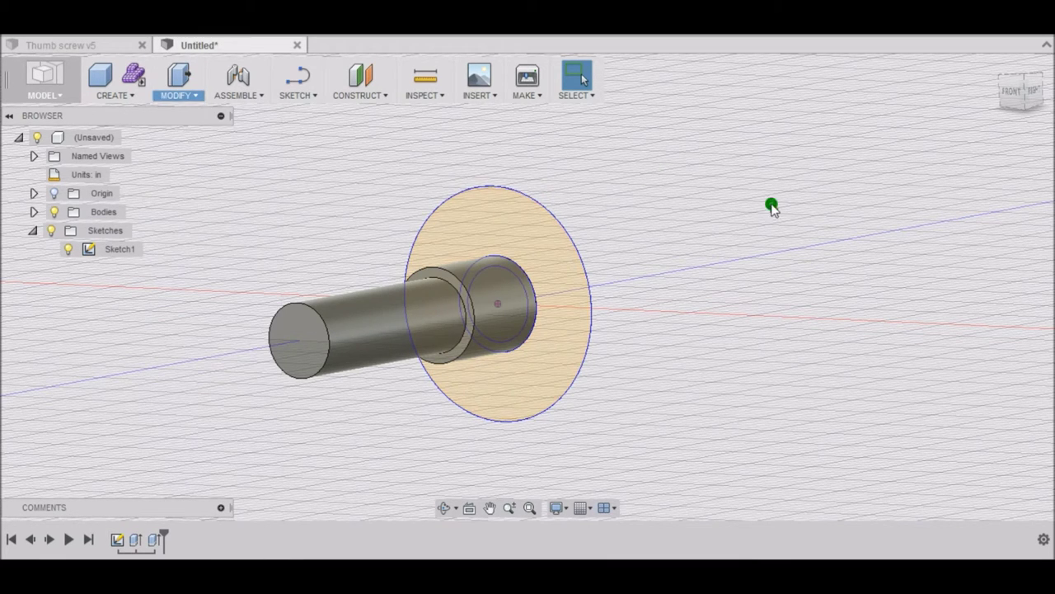
pyautogui.rightClick(522, 240)
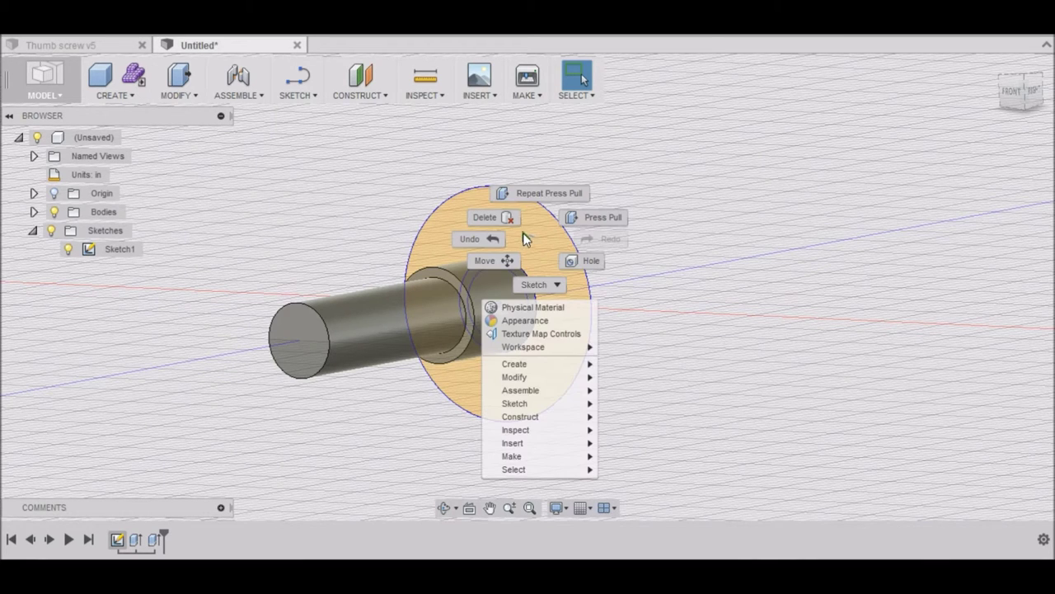
pyautogui.click(529, 195)
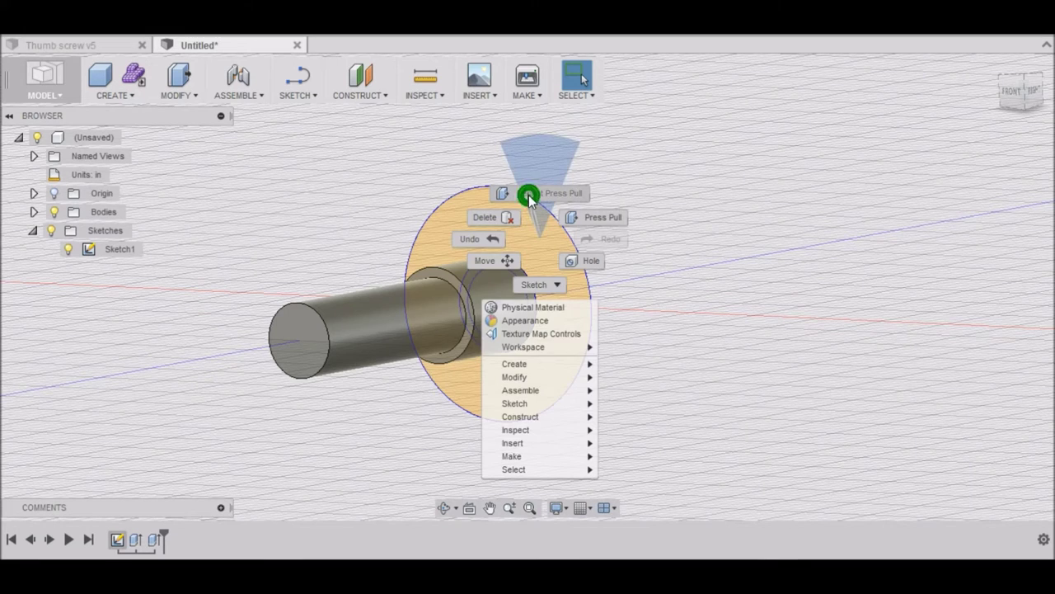
pyautogui.click(536, 247)
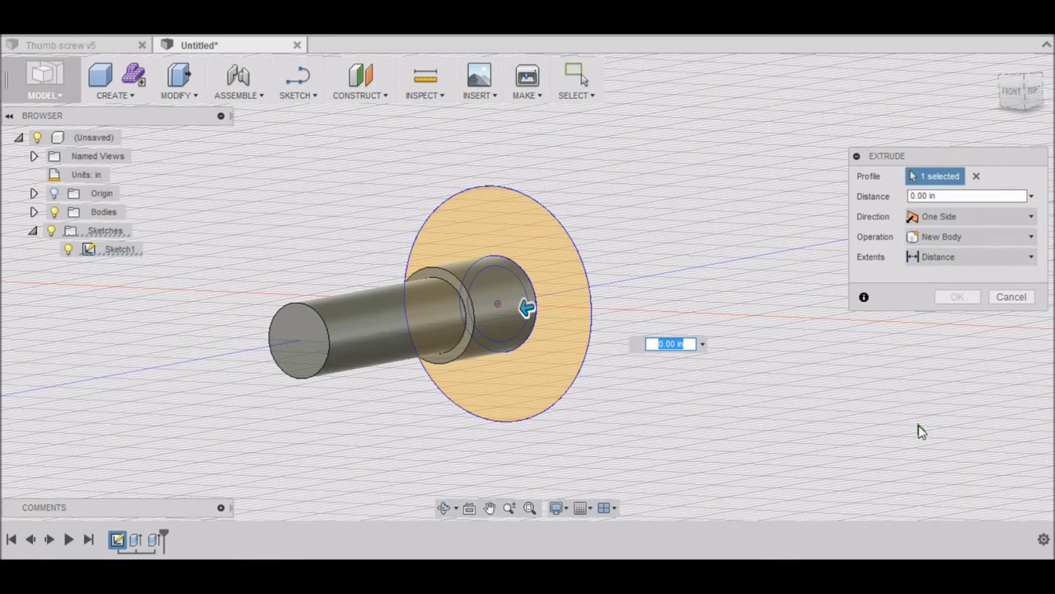
pyautogui.write('.25')
pyautogui.press('Return')
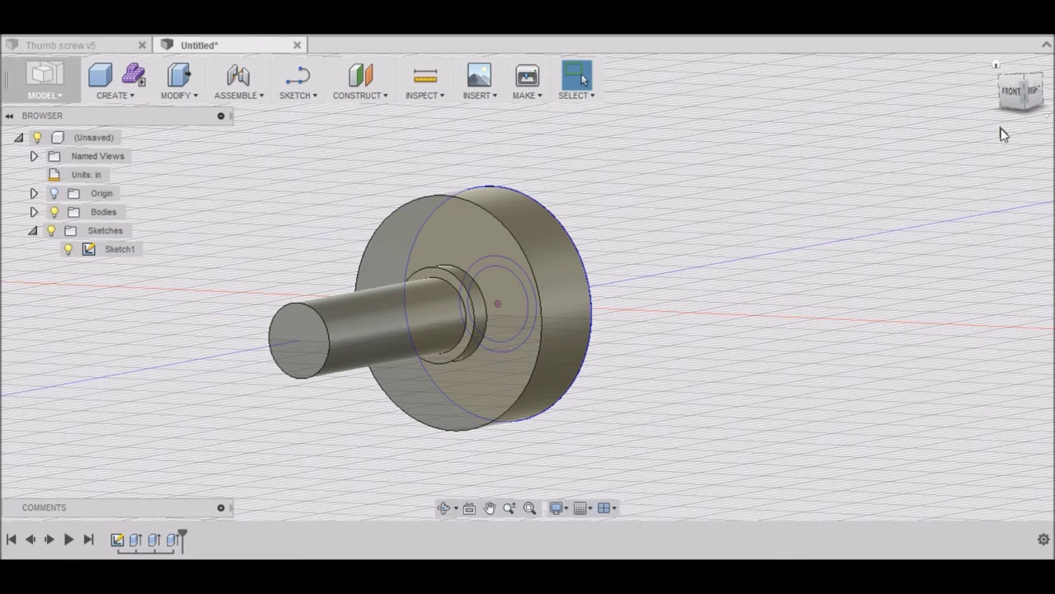
pyautogui.moveTo(1012, 121)
pyautogui.mouseDown()
pyautogui.moveTo(1017, 90)
pyautogui.moveTo(968, 72)
pyautogui.moveTo(954, 105)
pyautogui.moveTo(971, 129)
pyautogui.mouseUp()
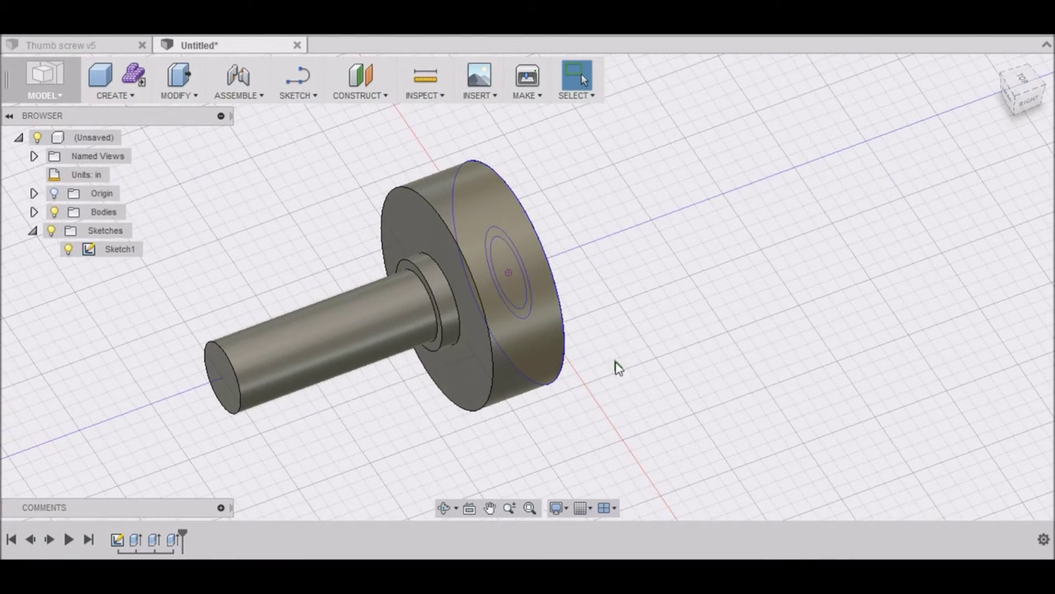
pyautogui.click(530, 508)
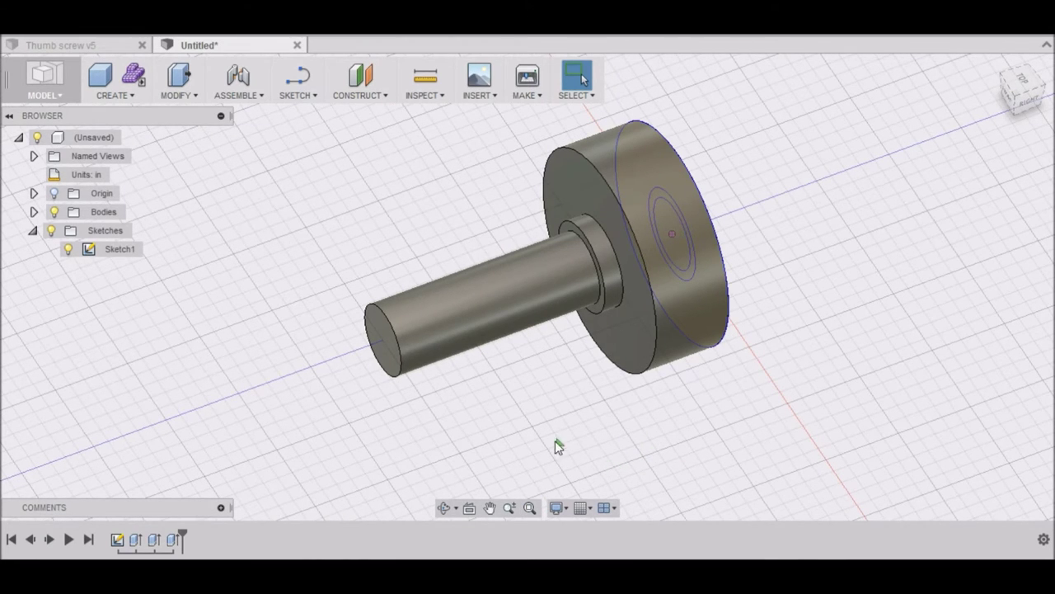
# Chamfer the shaft's end edge and the flange's front and back edges, entering 003 as distance
pyautogui.click(193, 96)
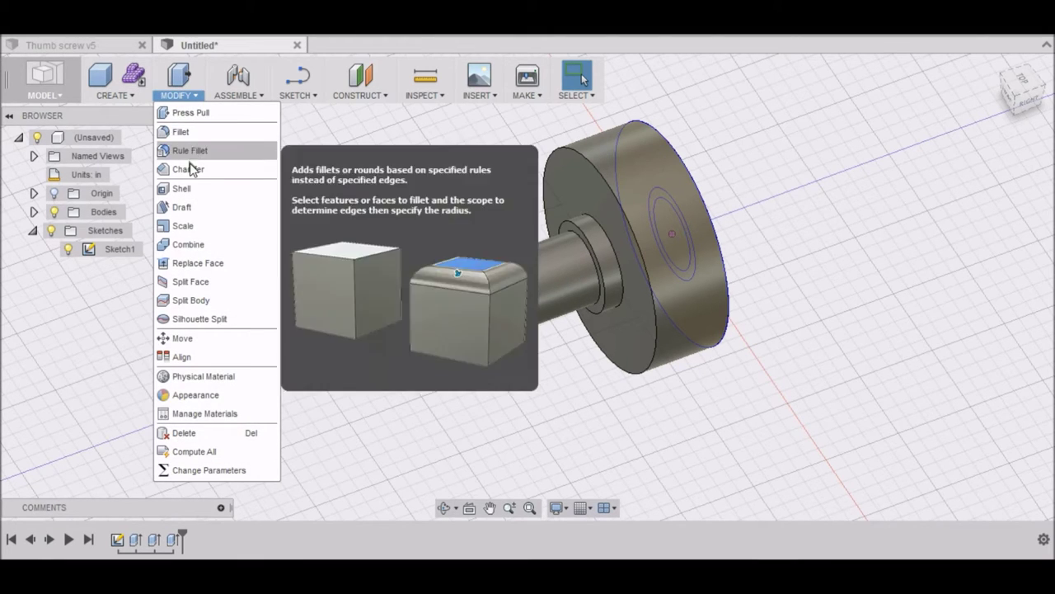
pyautogui.click(189, 169)
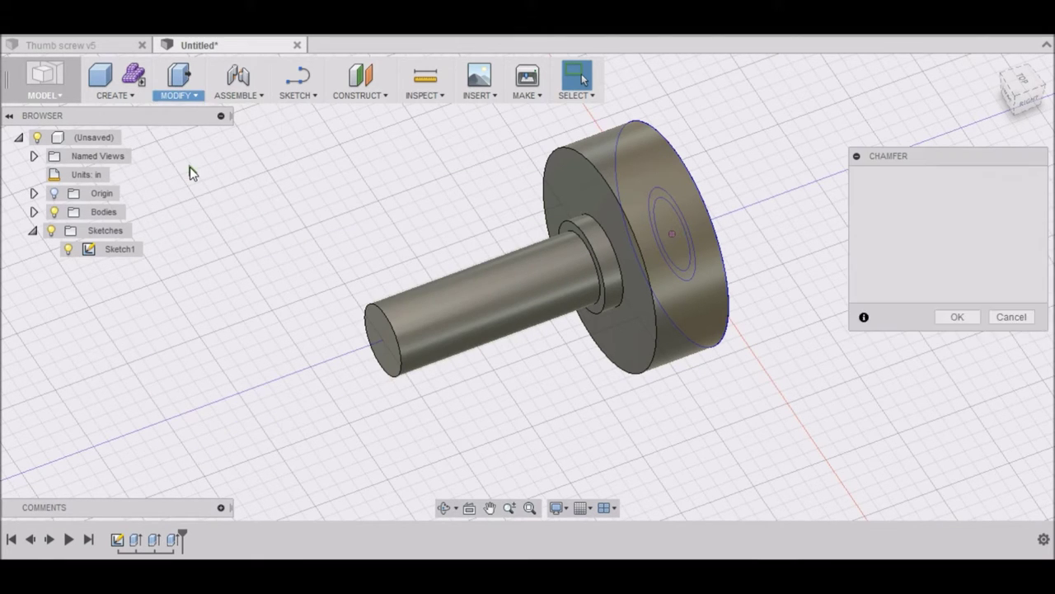
pyautogui.click(380, 313)
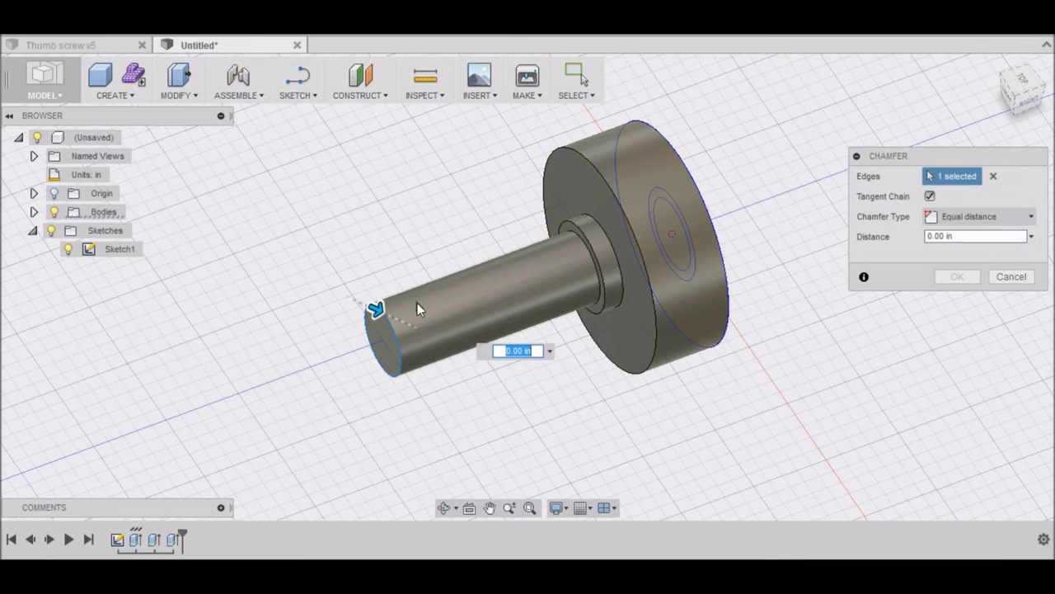
pyautogui.click(616, 200)
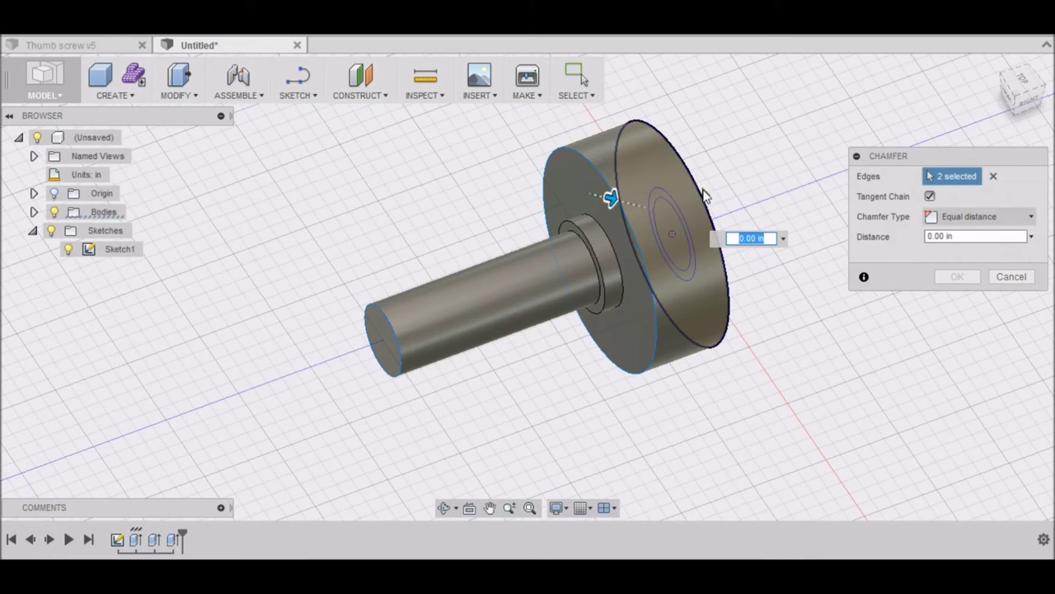
pyautogui.click(703, 196)
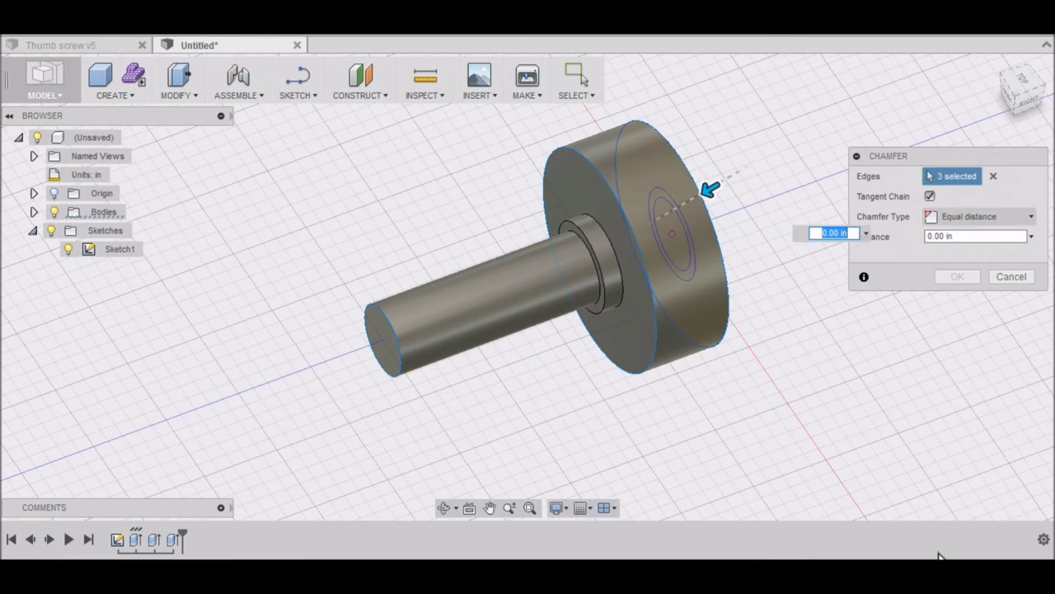
pyautogui.write('0')
pyautogui.write('03')
pyautogui.press('Return')
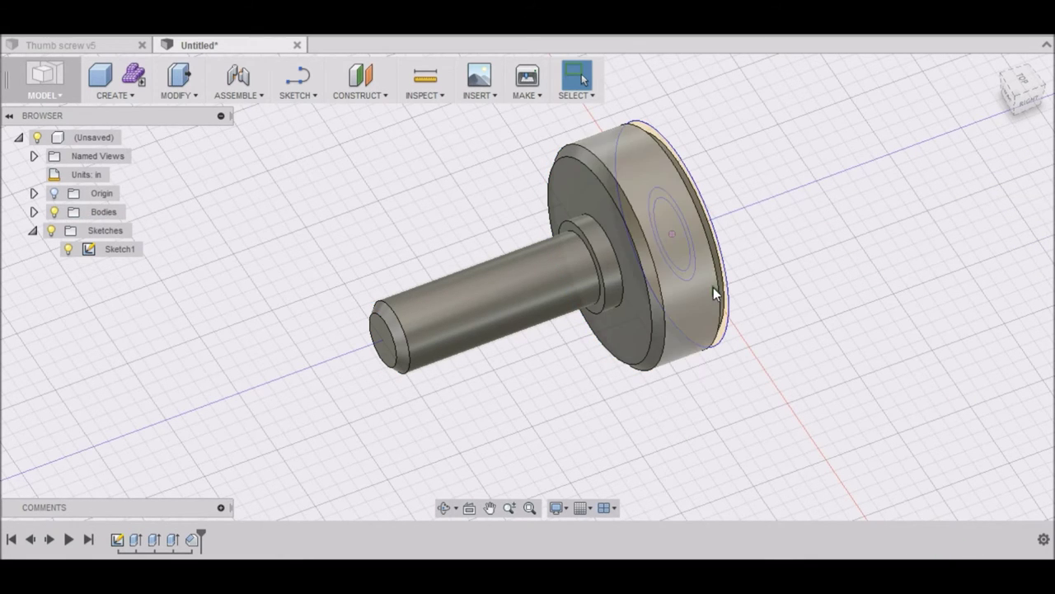
# Hide Sketch1 so only the chamfered screw body shows, and reset the view to Home
pyautogui.click(1022, 106)
pyautogui.moveTo(1021, 106); pyautogui.dragTo(922, 157)
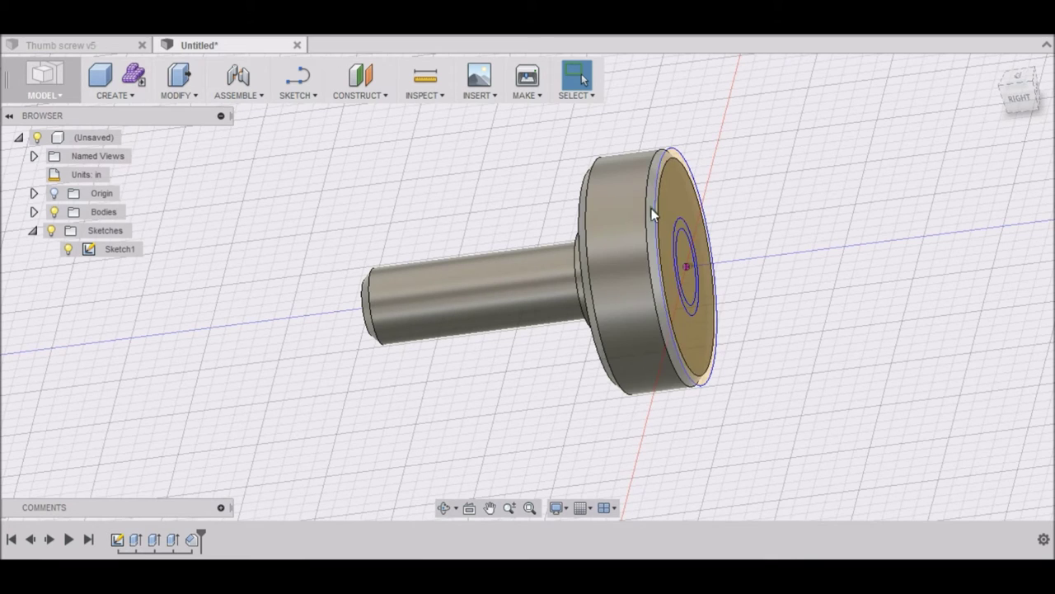
pyautogui.click(75, 253)
pyautogui.click(69, 250)
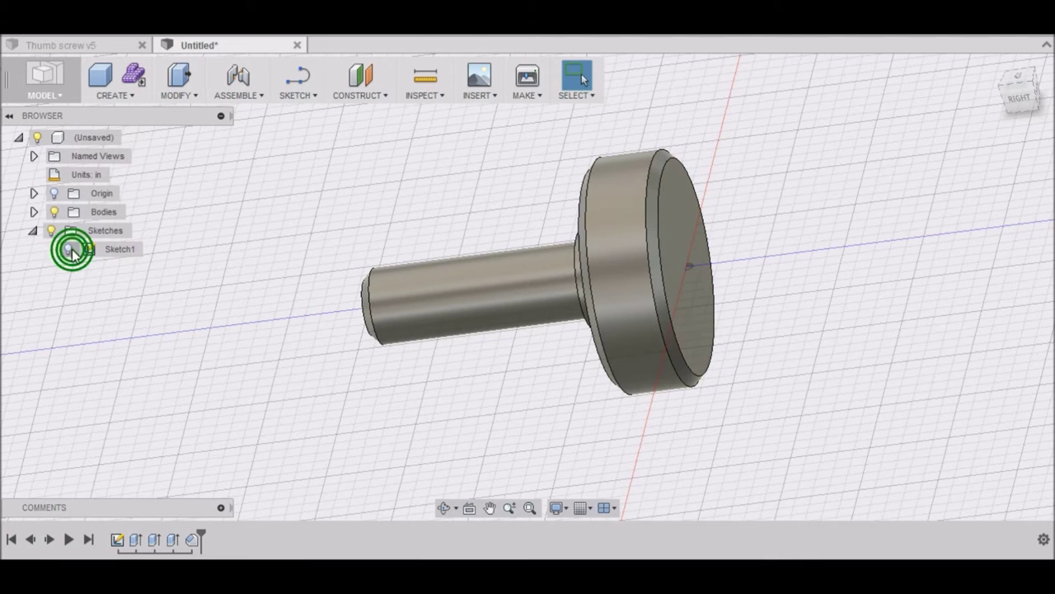
pyautogui.click(1011, 99)
pyautogui.keyDown('shift'); pyautogui.moveTo(526, 286); pyautogui.dragTo(585, 276, button='middle'); pyautogui.keyUp('shift')
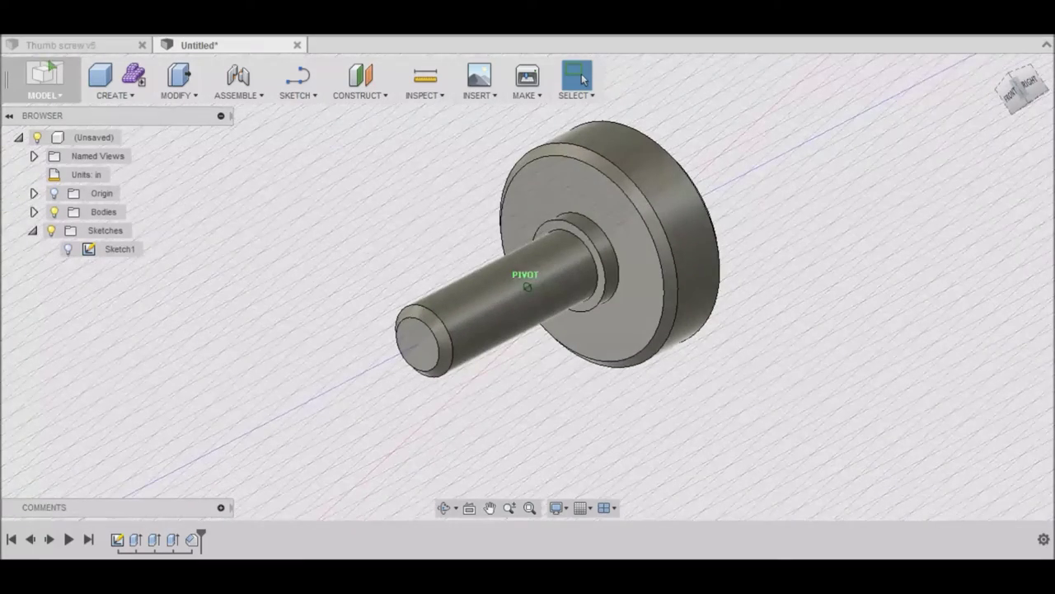
pyautogui.click(996, 67)
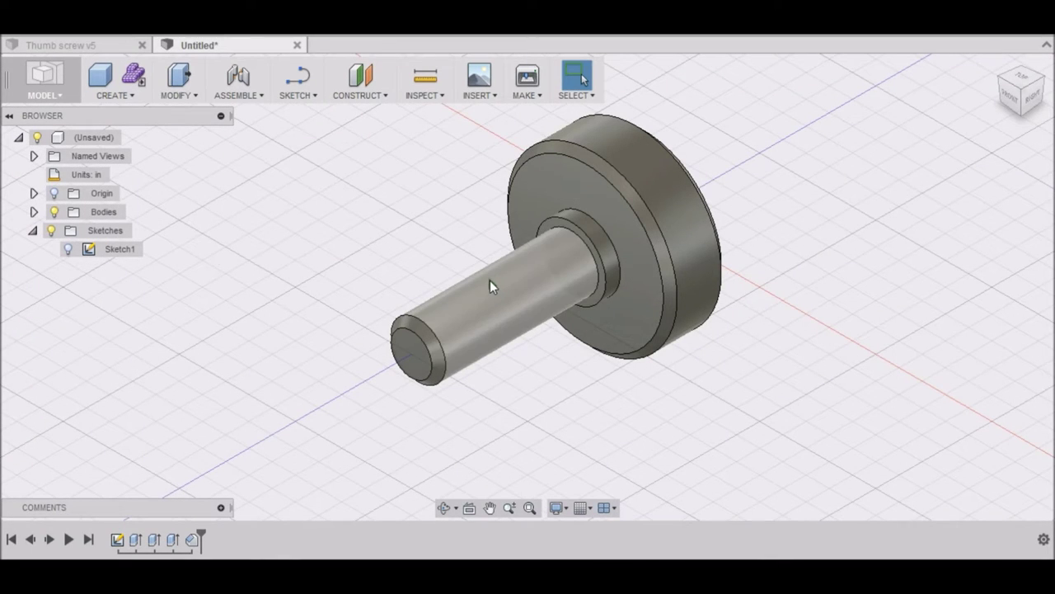
# Start a thread on the screw shaft's cylindrical face
pyautogui.click(130, 96)
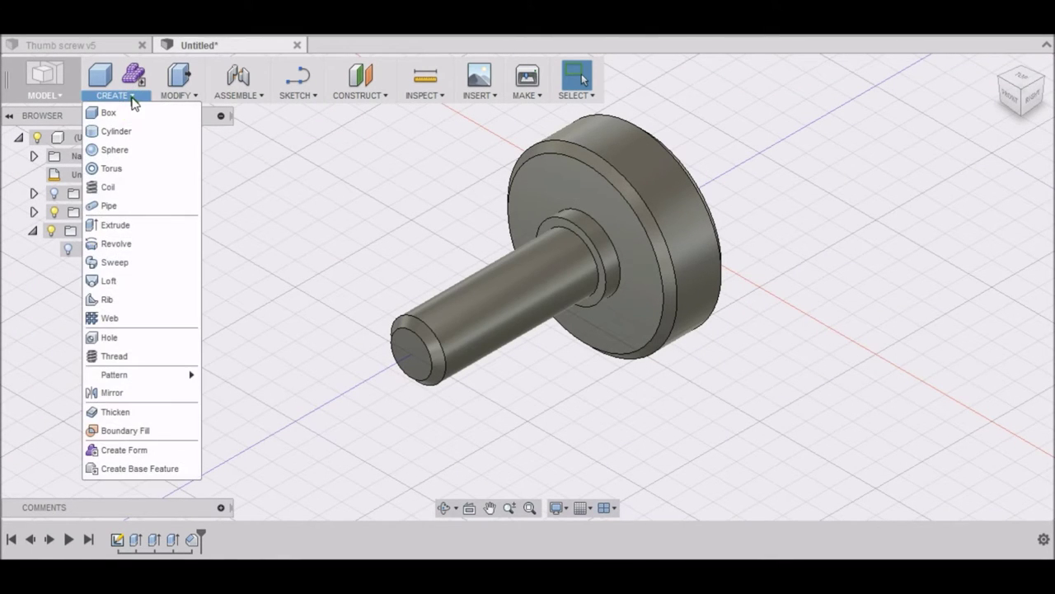
pyautogui.click(110, 358)
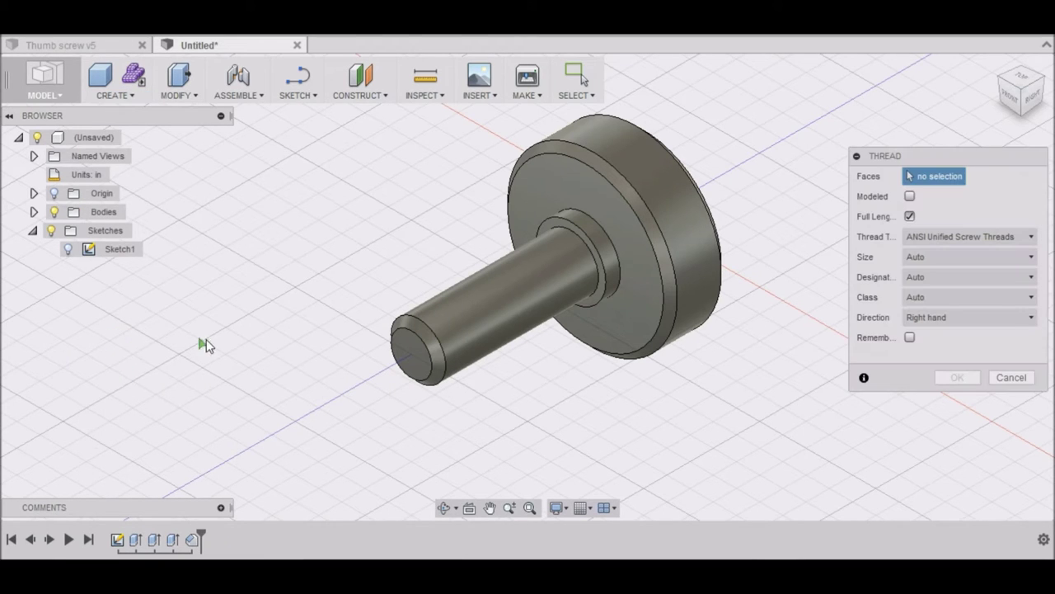
pyautogui.click(529, 292)
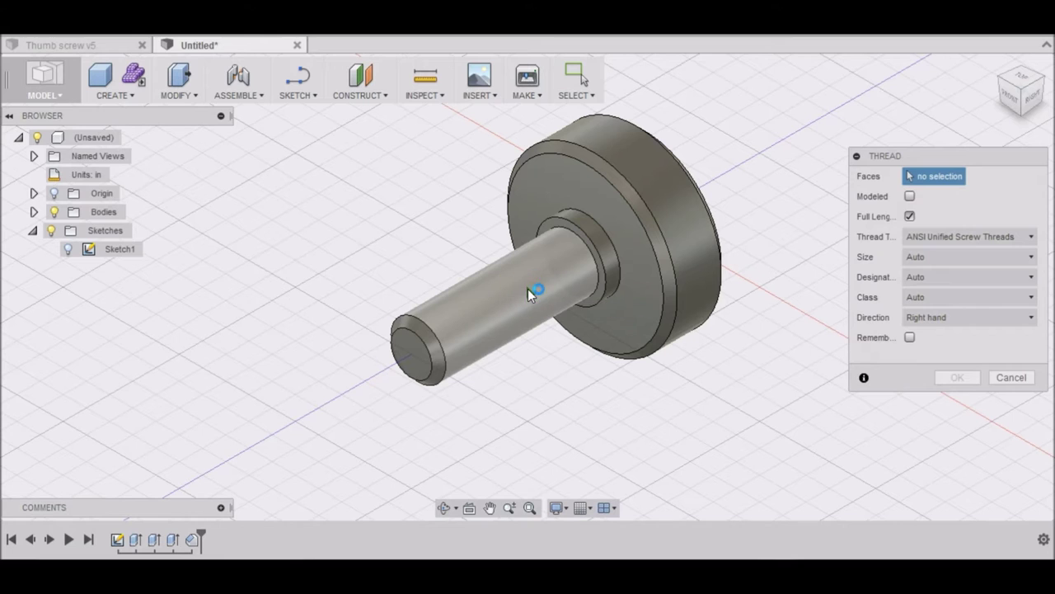
# Set the thread to ANSI Metric M Profile, M6x1, full length, and apply it
pyautogui.click(1034, 237)
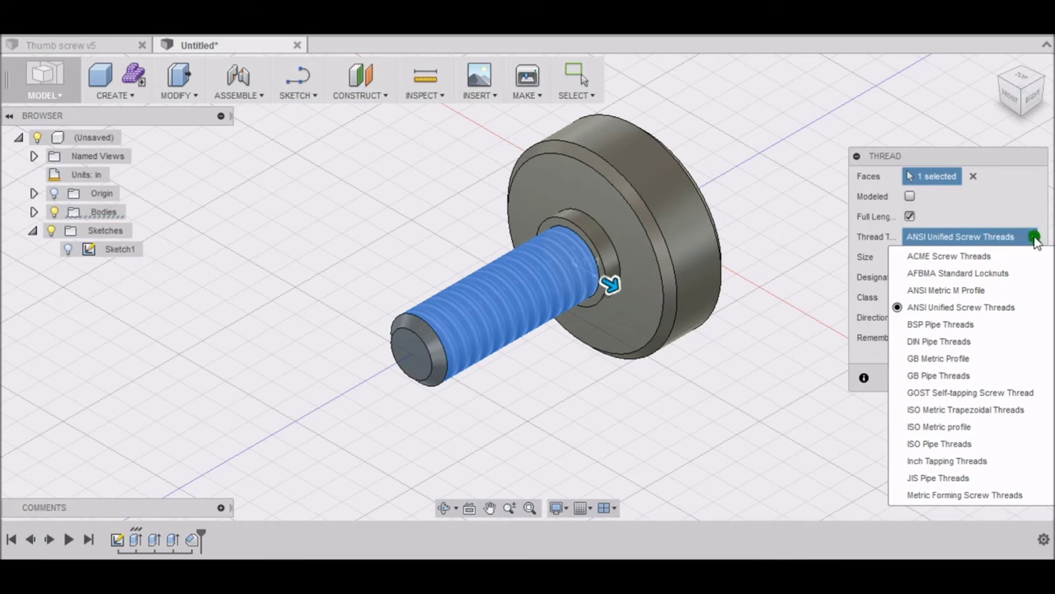
pyautogui.click(944, 292)
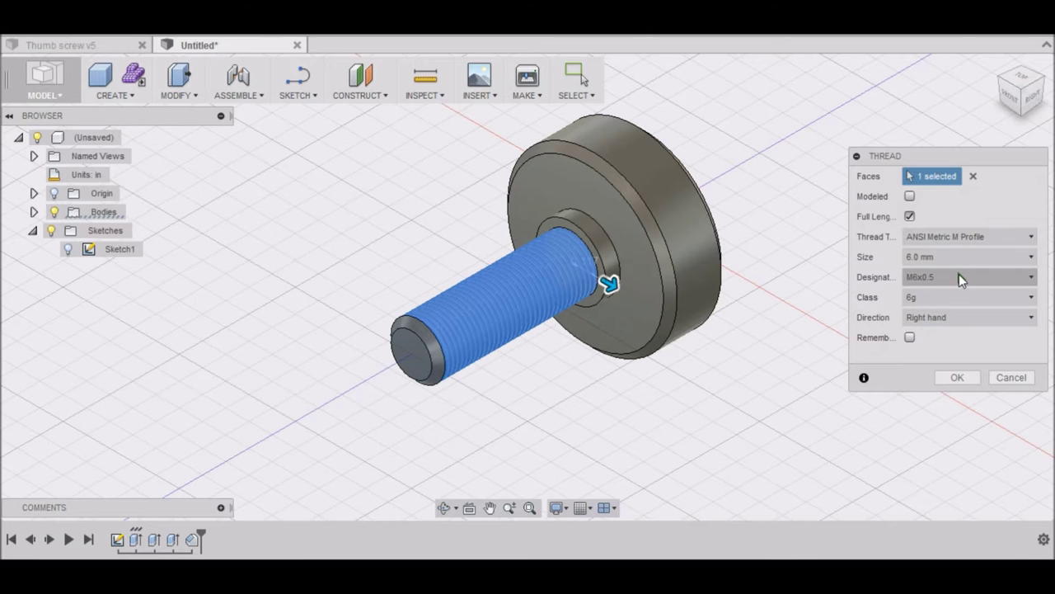
pyautogui.click(1031, 237)
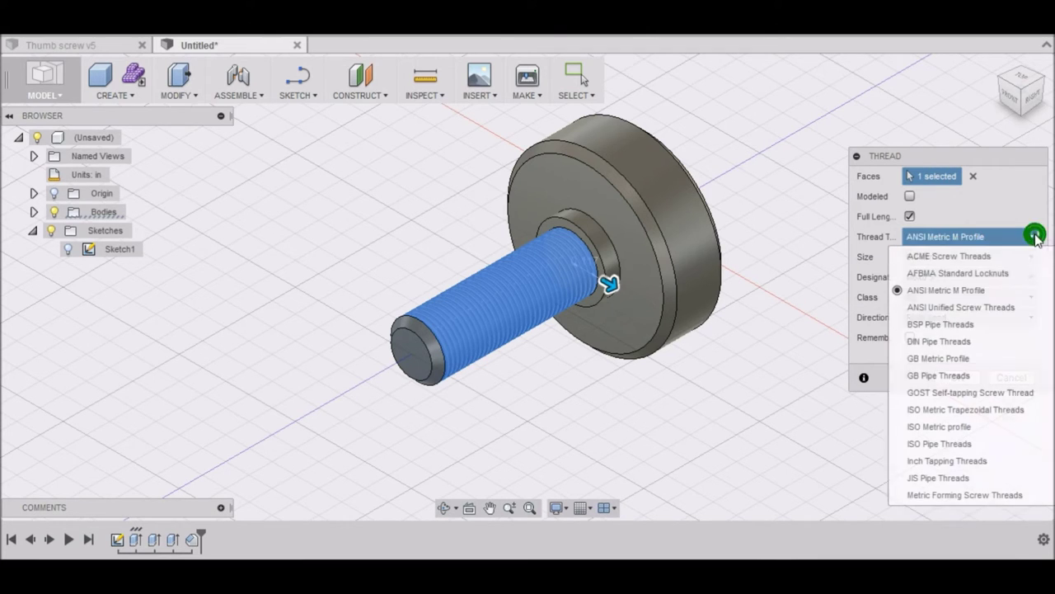
pyautogui.click(992, 307)
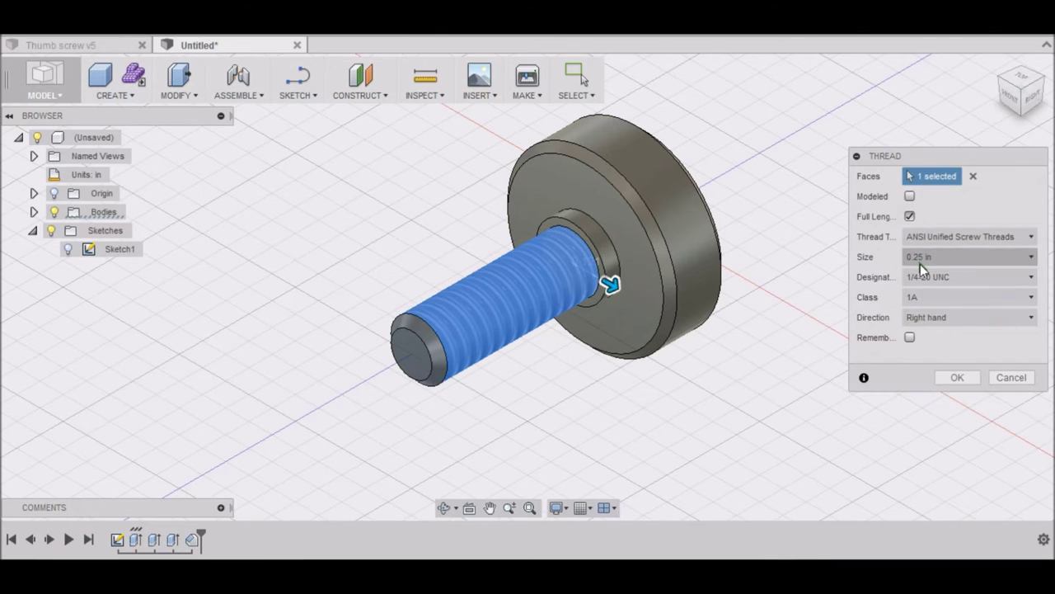
pyautogui.click(1031, 237)
pyautogui.click(972, 291)
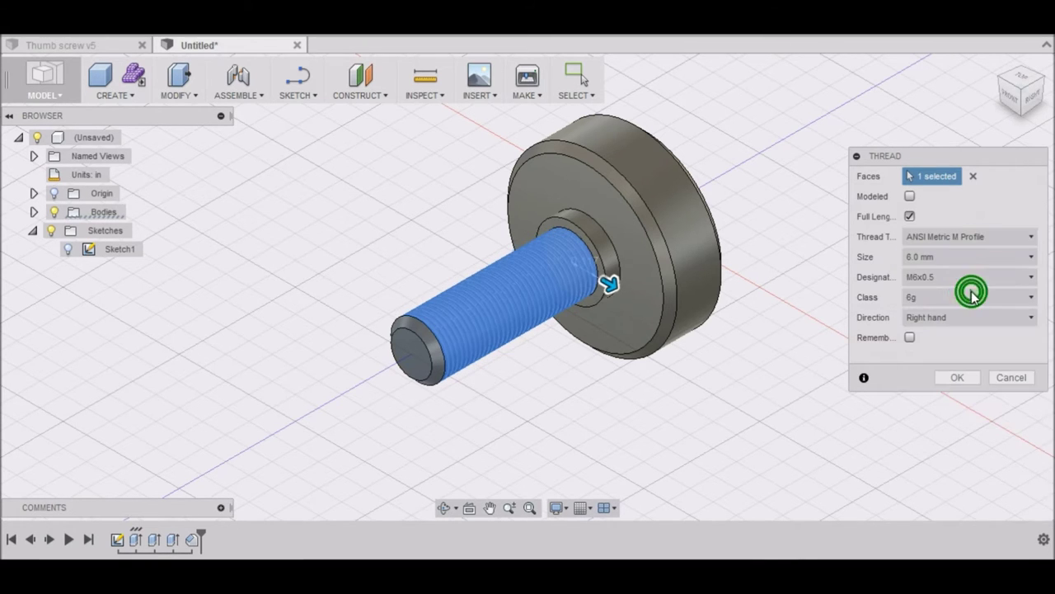
pyautogui.click(1032, 278)
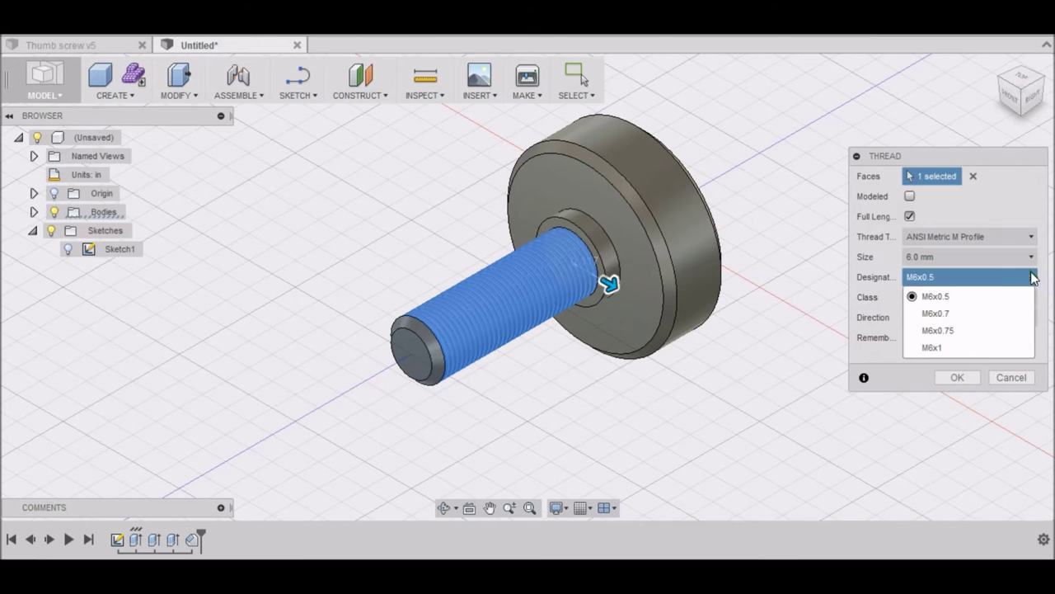
pyautogui.click(956, 347)
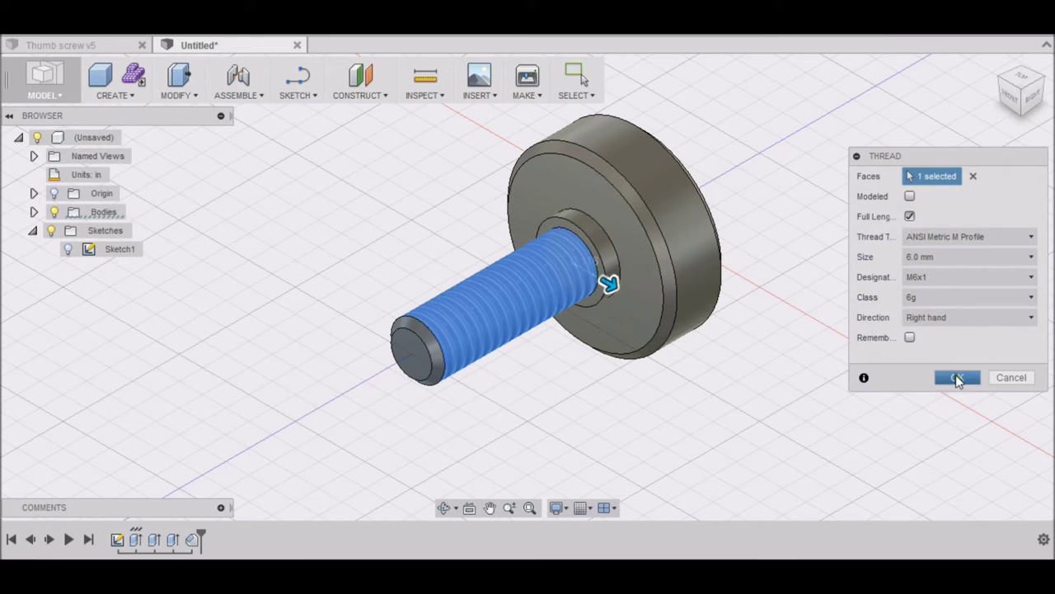
pyautogui.click(958, 379)
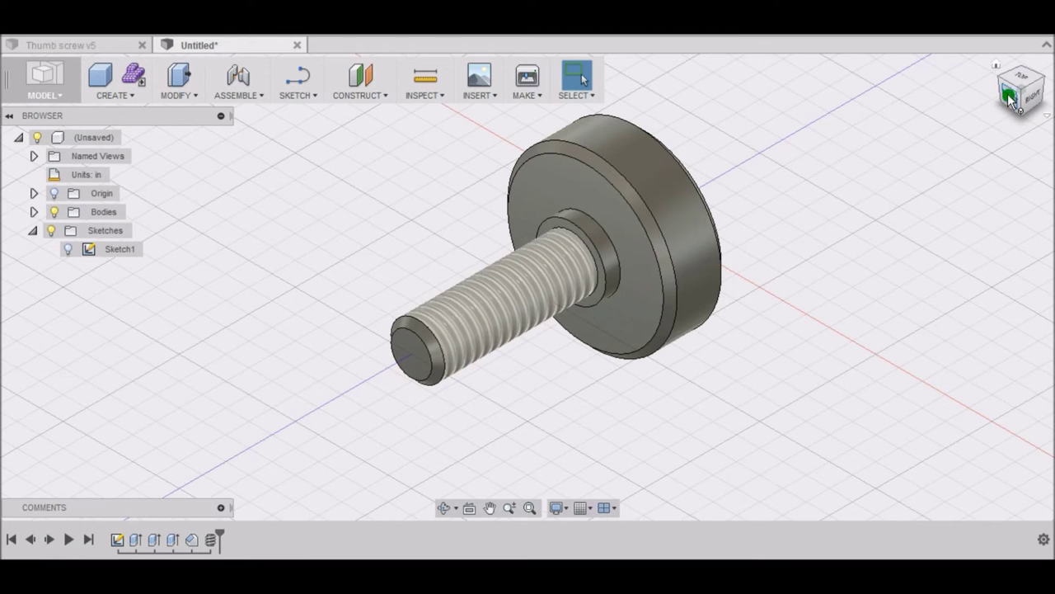
# Switch to the CAM workspace and start a new Turning Face operation
pyautogui.moveTo(1010, 98); pyautogui.dragTo(998, 81)
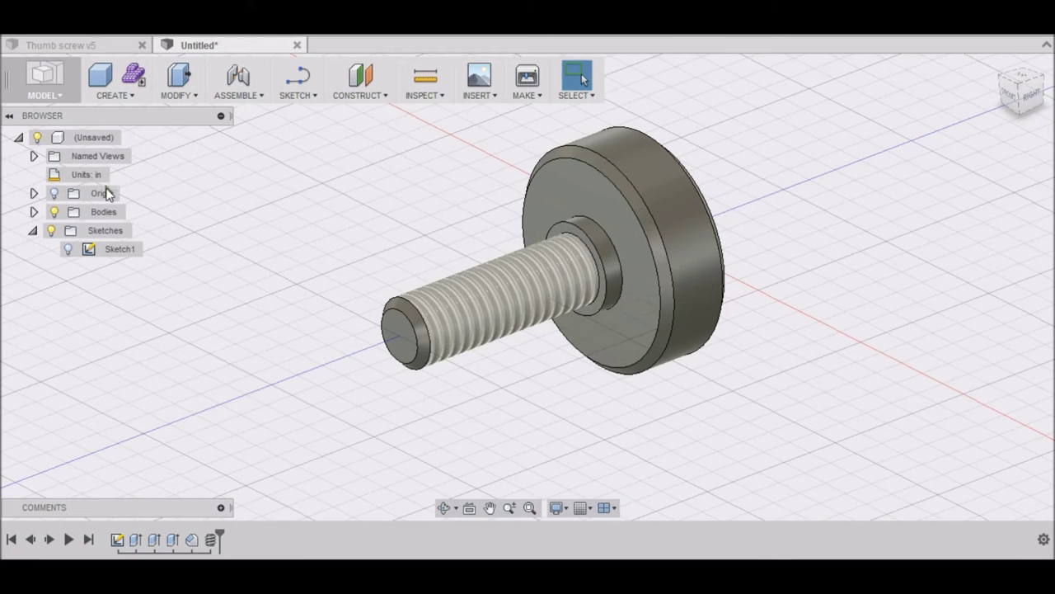
pyautogui.click(53, 96)
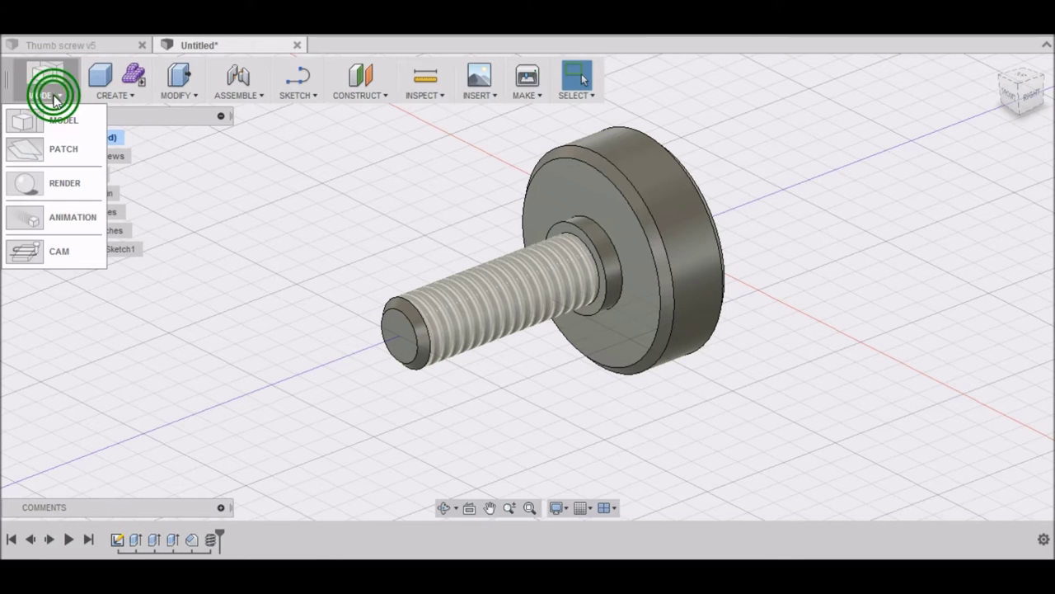
pyautogui.click(34, 253)
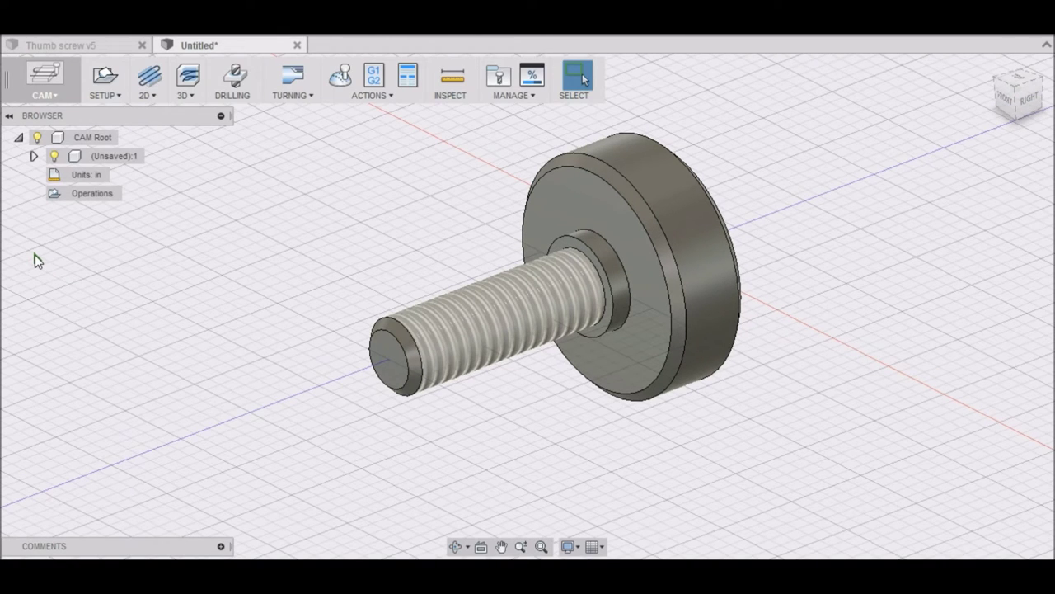
pyautogui.click(312, 95)
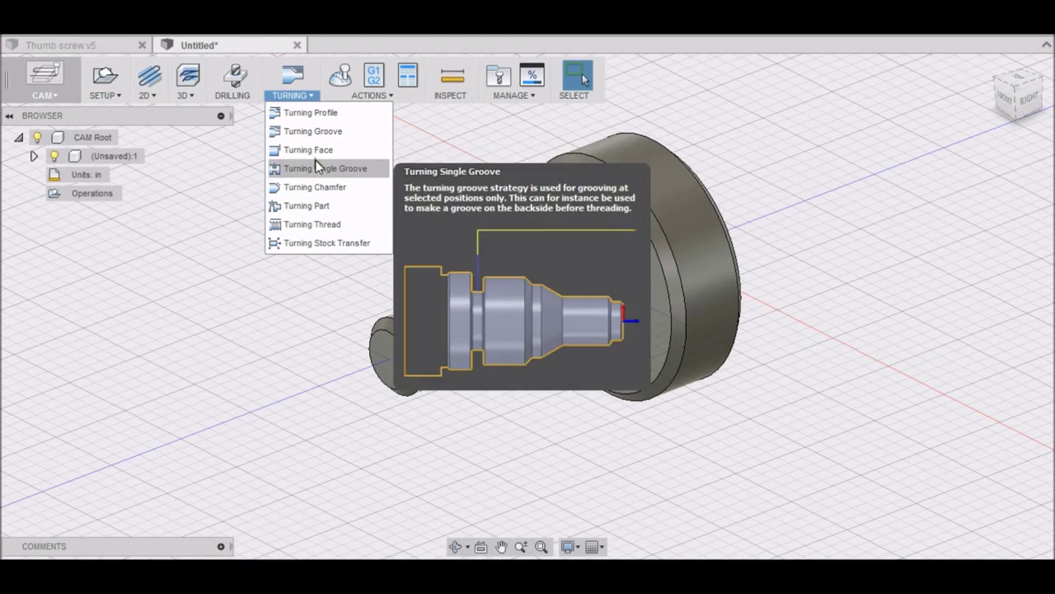
pyautogui.click(313, 151)
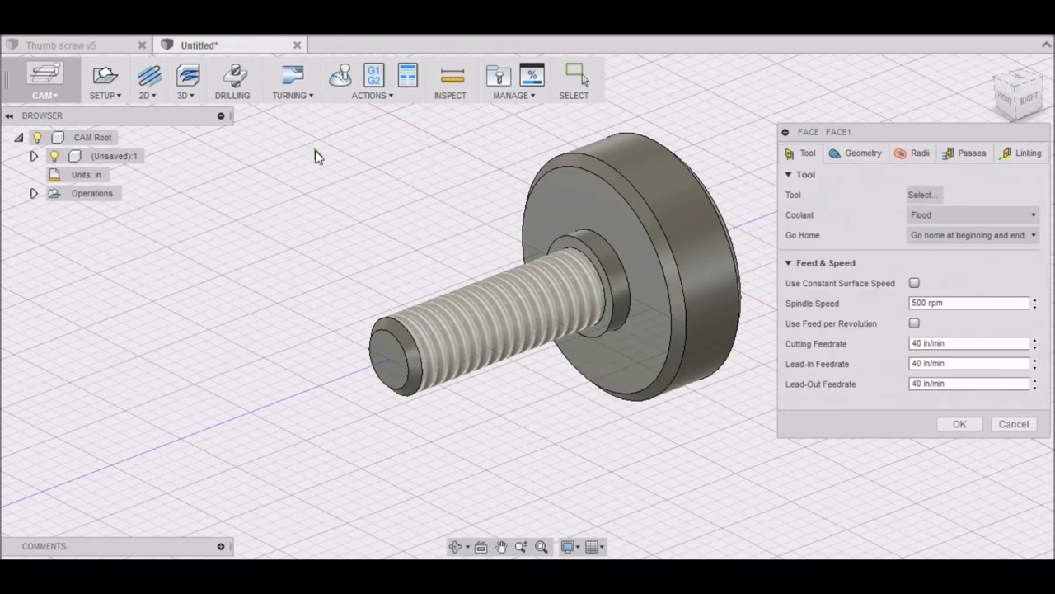
# Choose the 1 - CNMT09T308 turning tool for the face operation
pyautogui.click(919, 195)
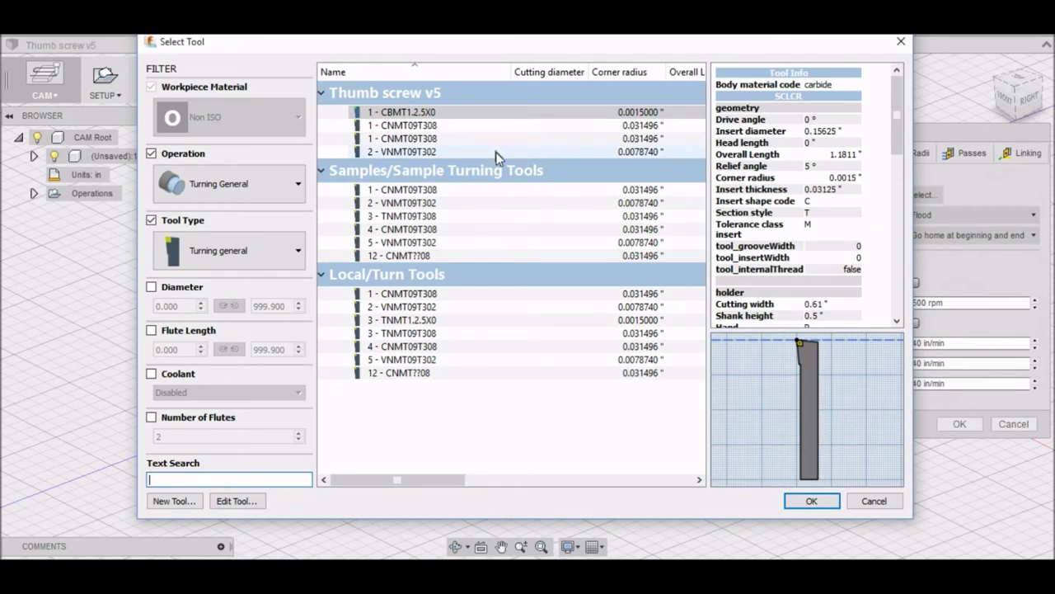
pyautogui.click(386, 297)
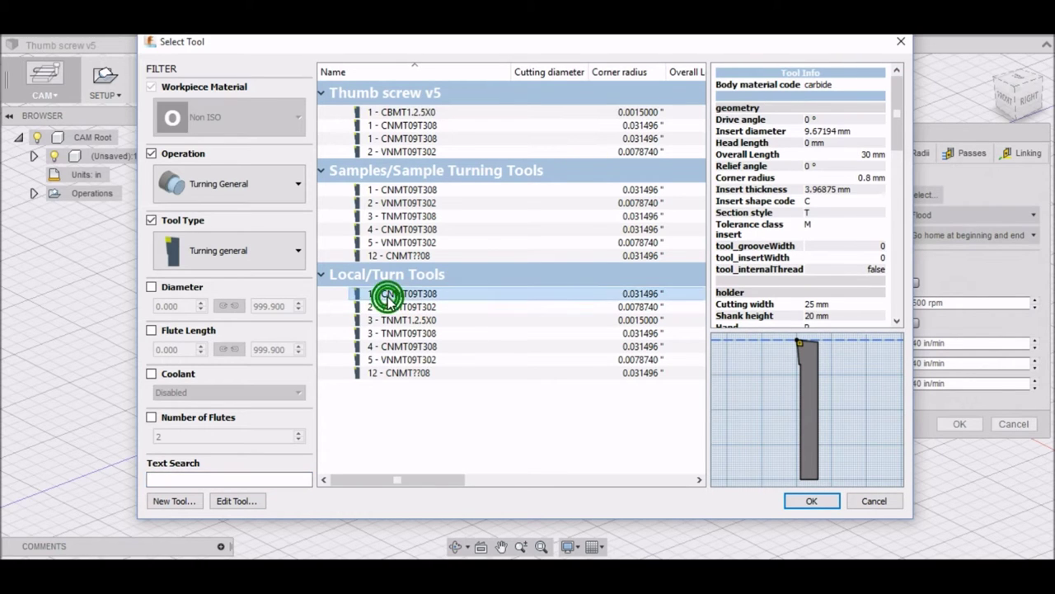
pyautogui.click(789, 504)
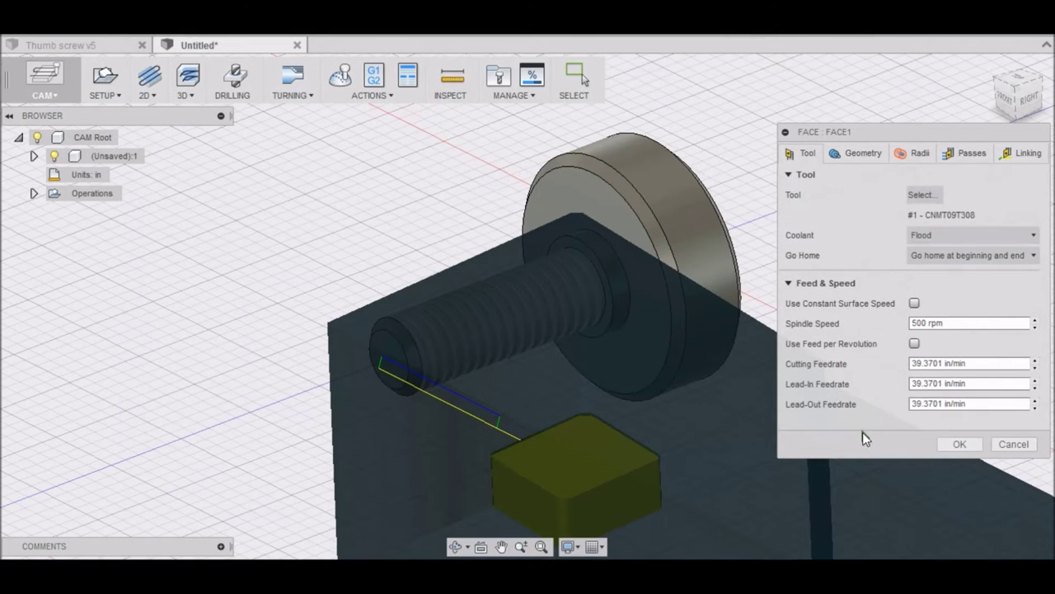
# Set cutting, lead-in and lead-out feedrates to 8 in/min and create Face1
pyautogui.doubleClick(942, 364)
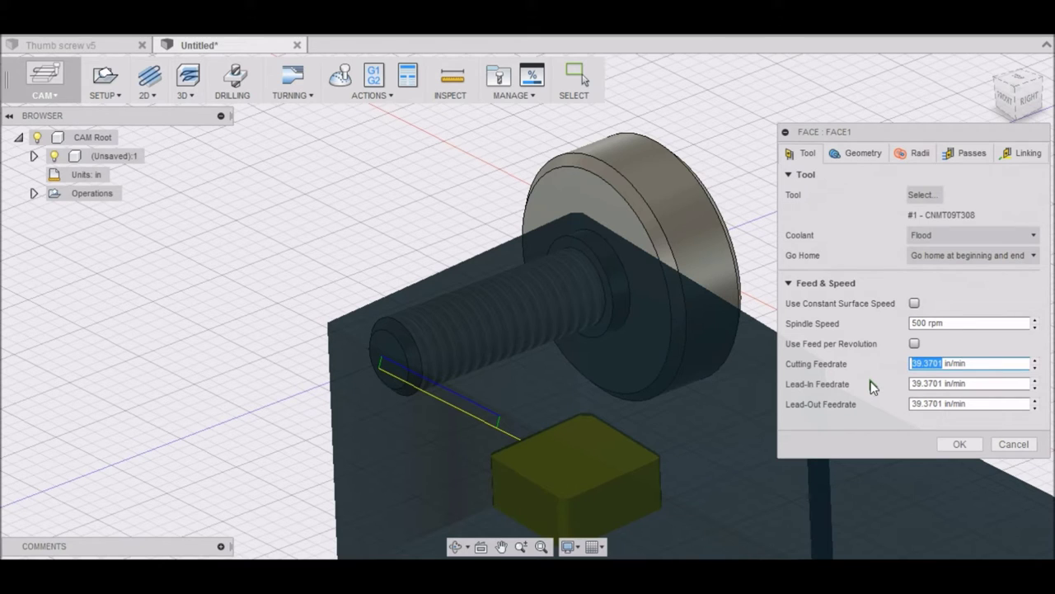
pyautogui.write('8')
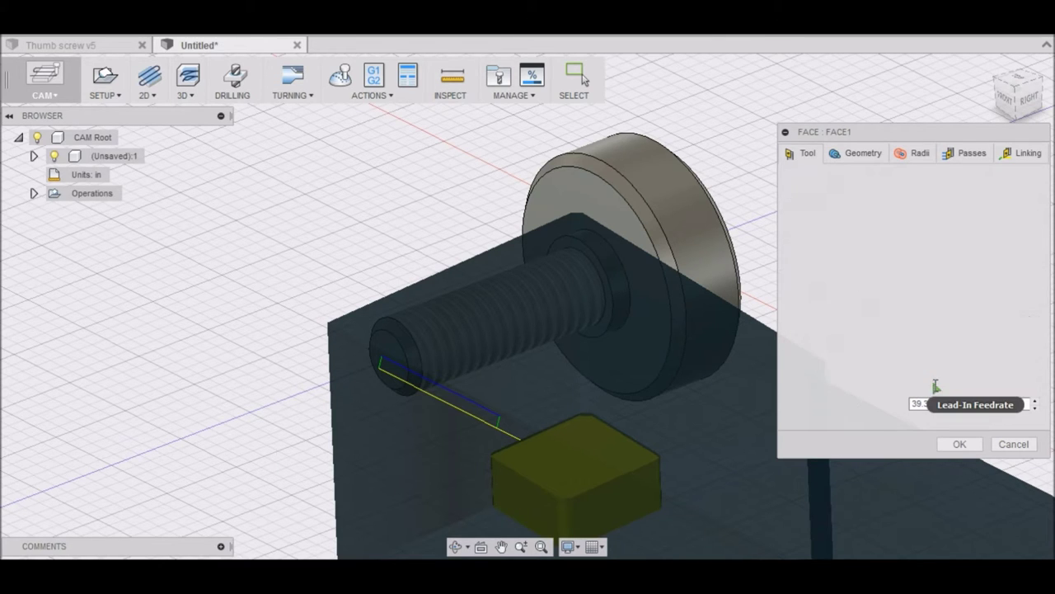
pyautogui.click(942, 383)
pyautogui.doubleClick(942, 383)
pyautogui.write('8')
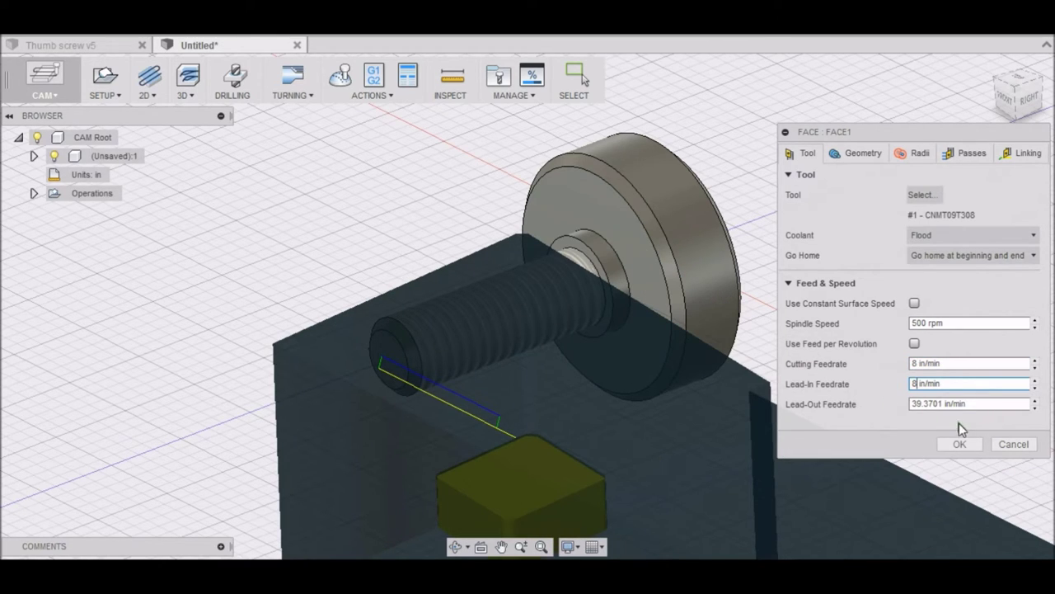
pyautogui.doubleClick(942, 403)
pyautogui.write('8')
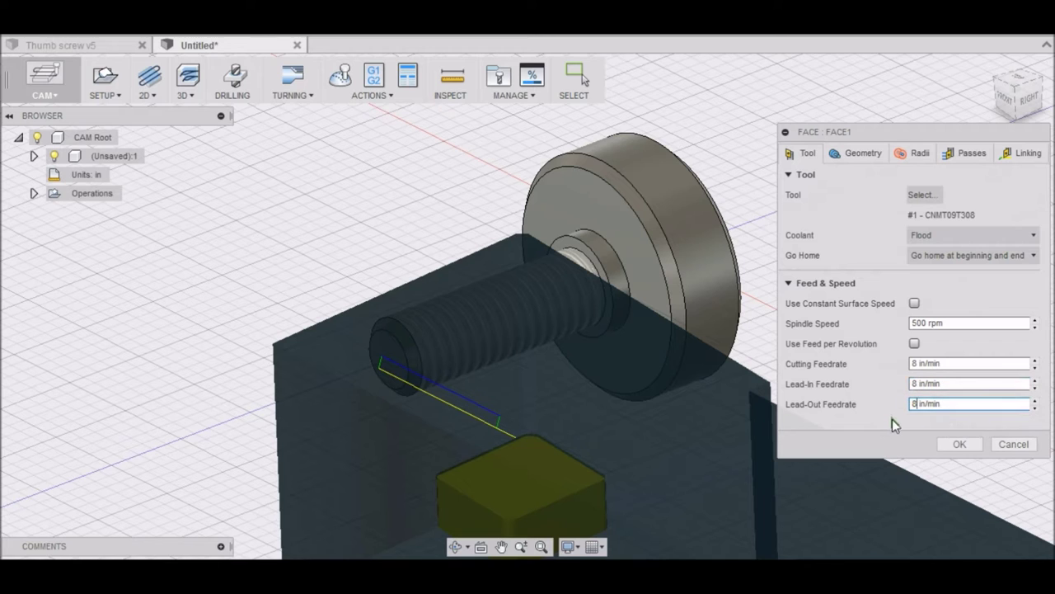
pyautogui.click(859, 162)
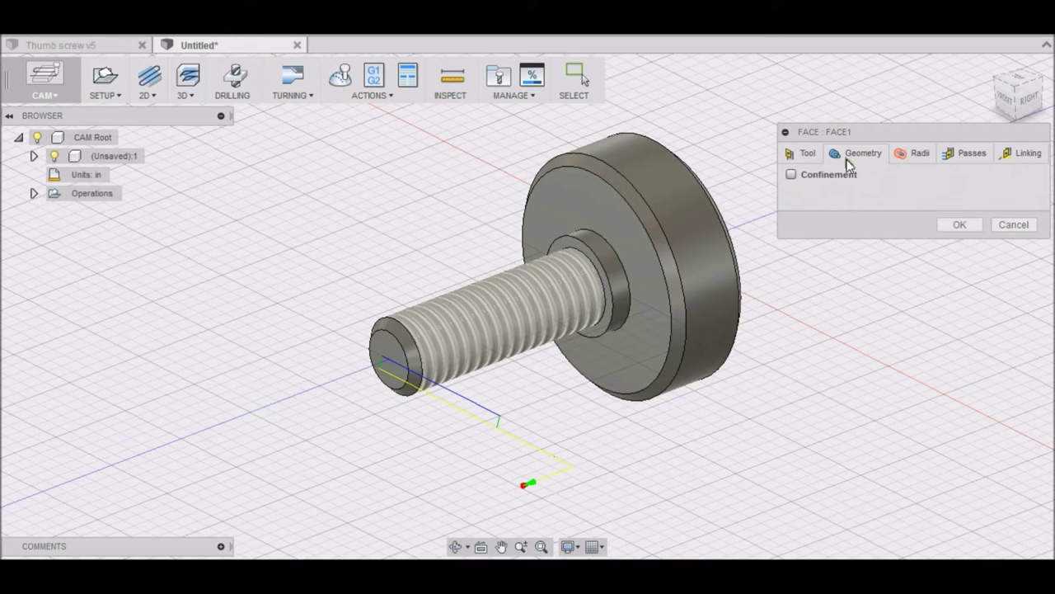
pyautogui.click(972, 154)
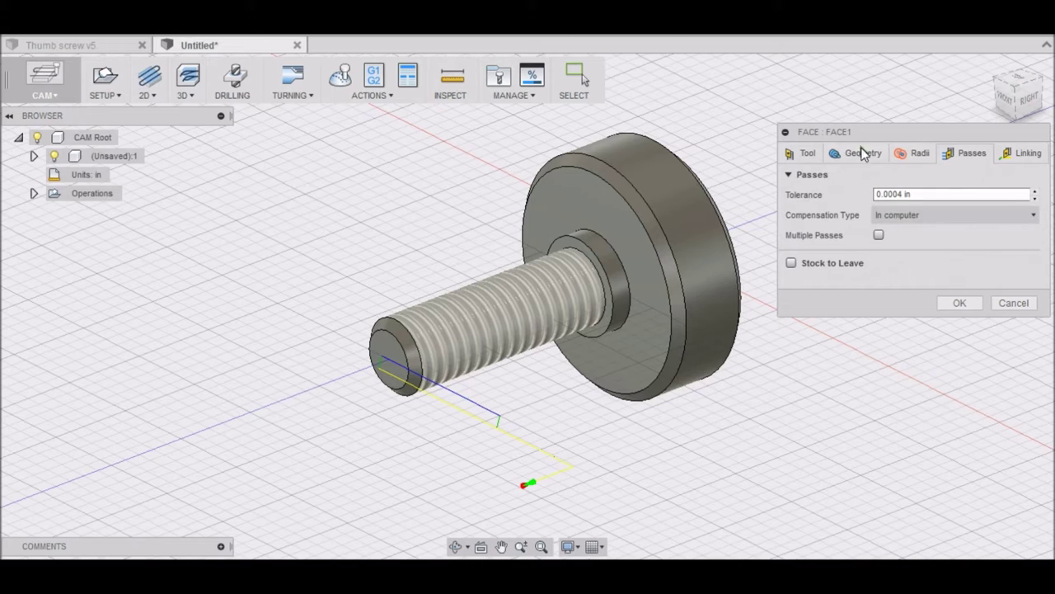
pyautogui.click(958, 303)
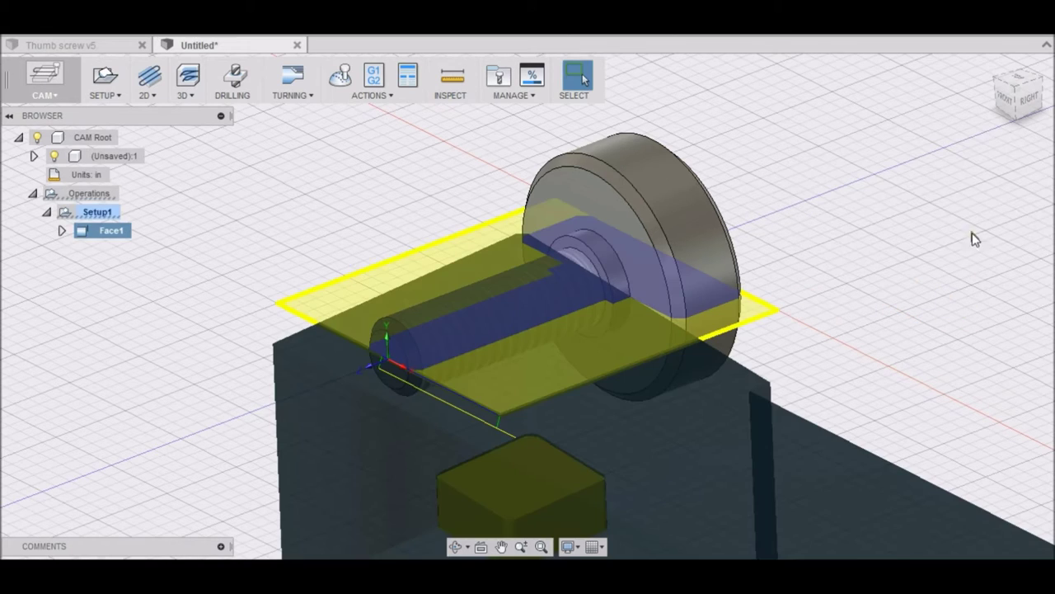
# Check the screw from front, left and bottom views, then bring up Setup1's context menu
pyautogui.click(1013, 94)
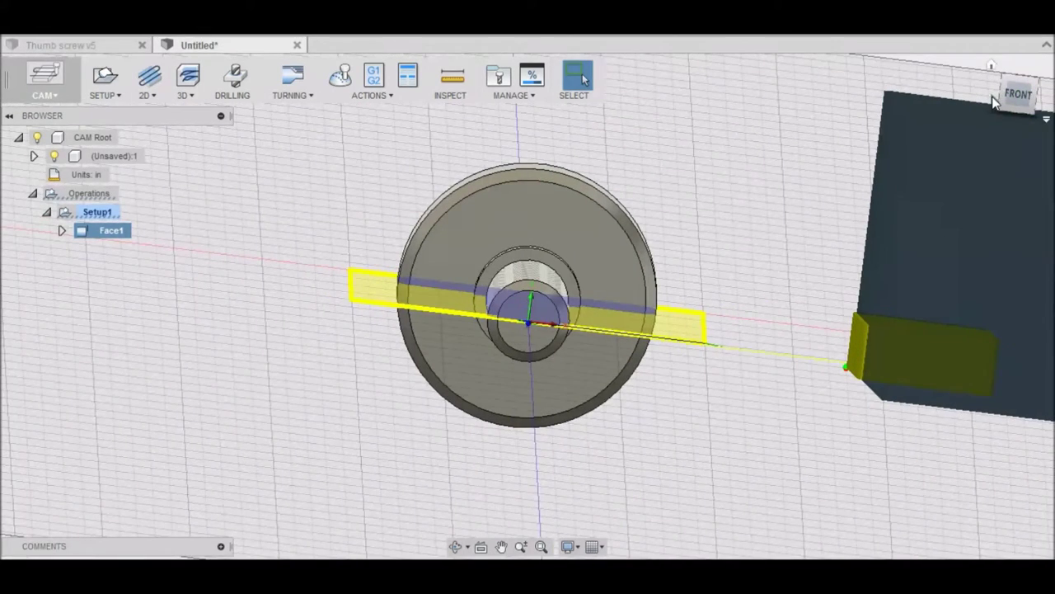
pyautogui.click(1004, 95)
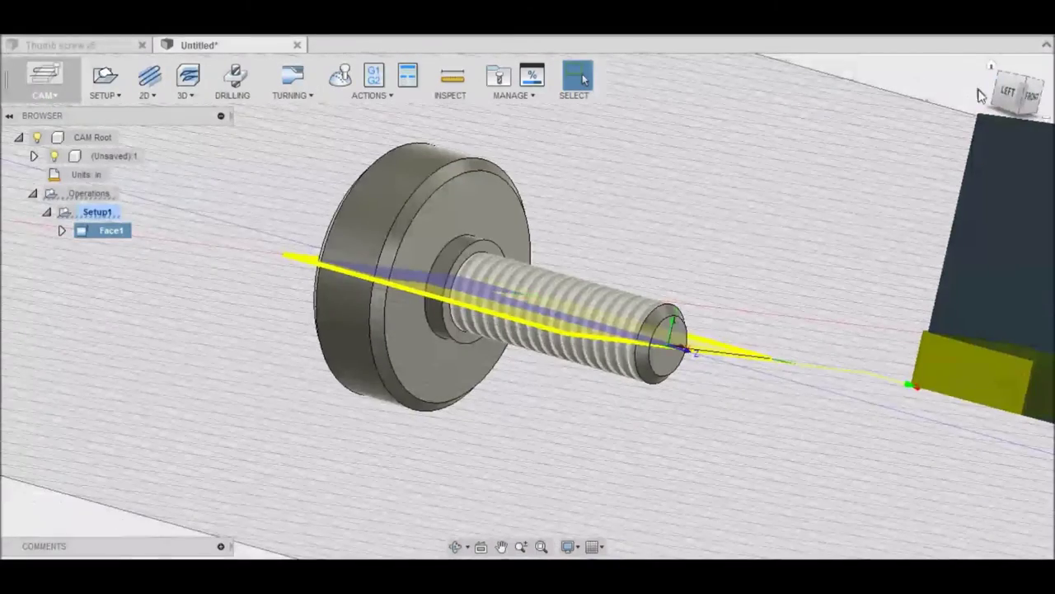
pyautogui.click(1005, 95)
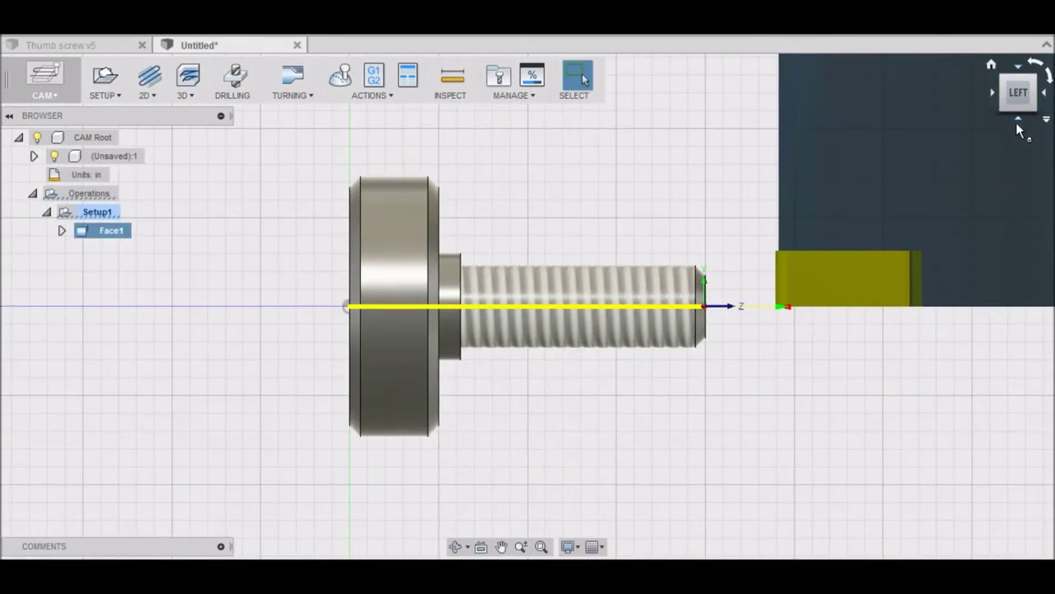
pyautogui.click(1020, 120)
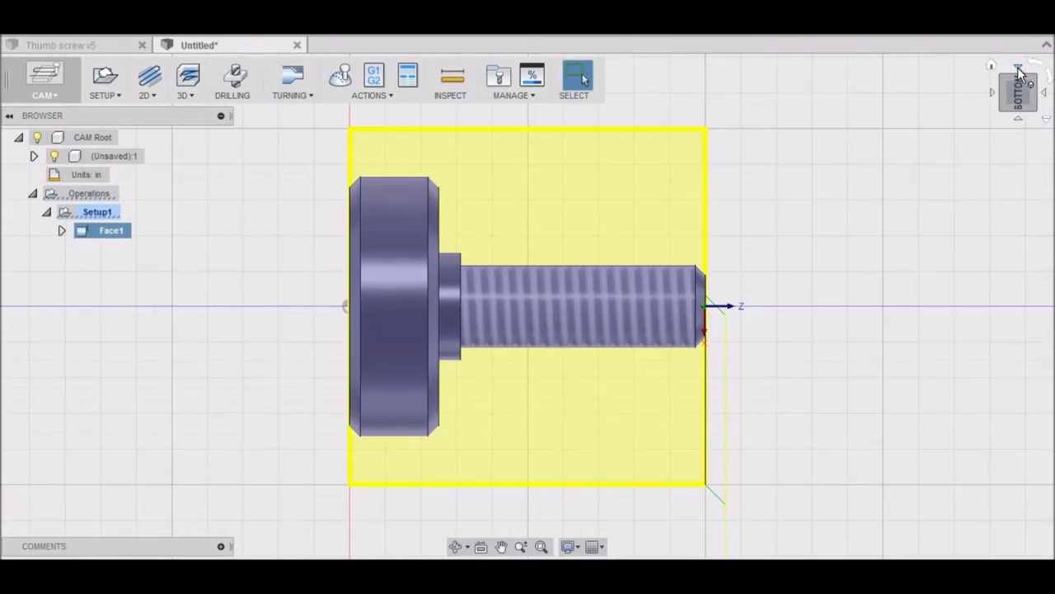
pyautogui.scroll(3, 907, 228)
pyautogui.scroll(-6, 834, 195)
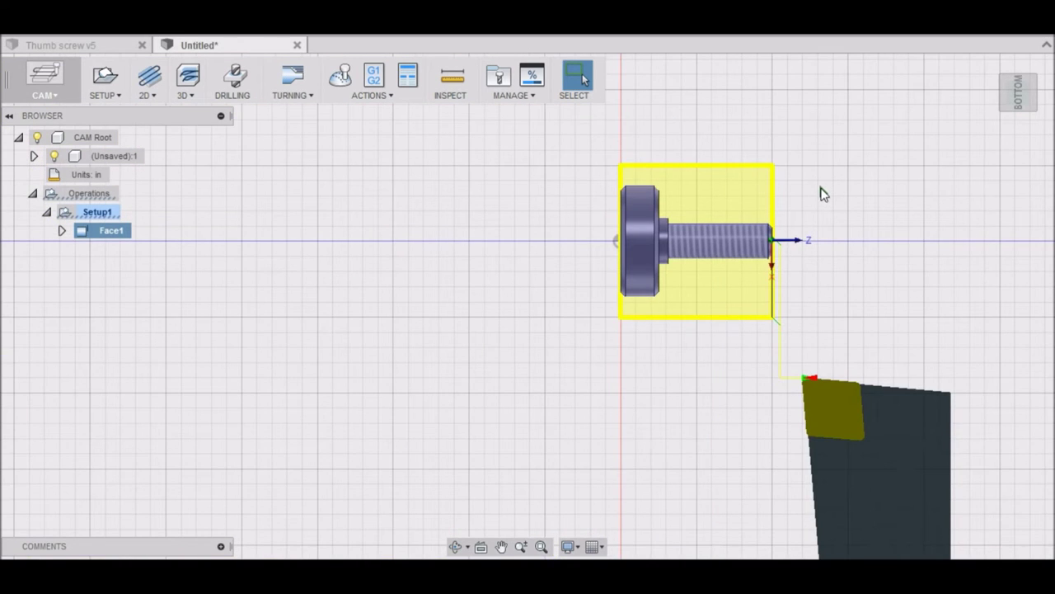
pyautogui.scroll(-2, 347, 304)
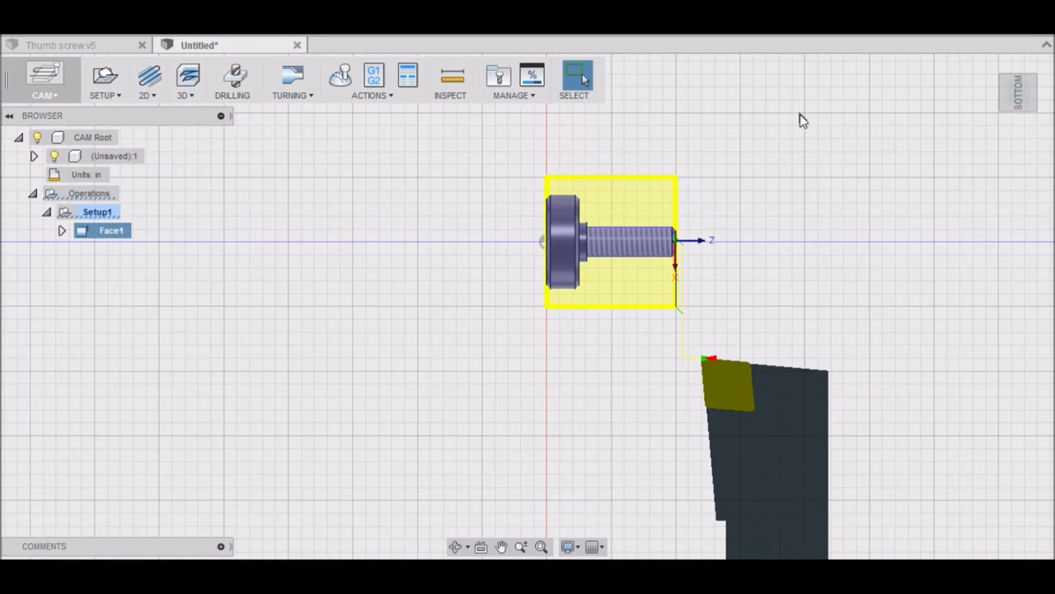
pyautogui.scroll(1, 818, 195)
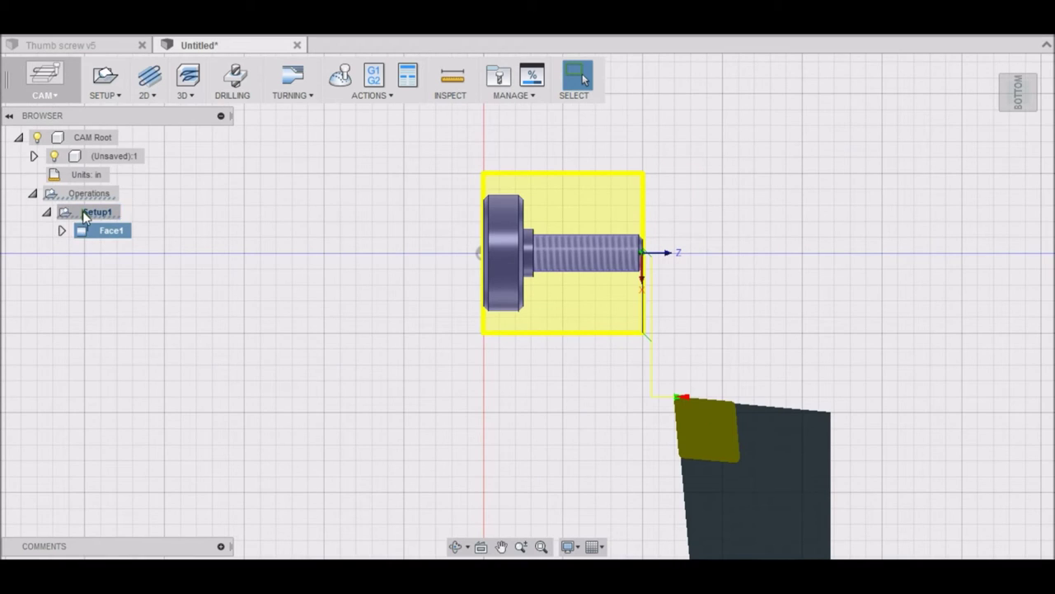
pyautogui.rightClick(85, 213)
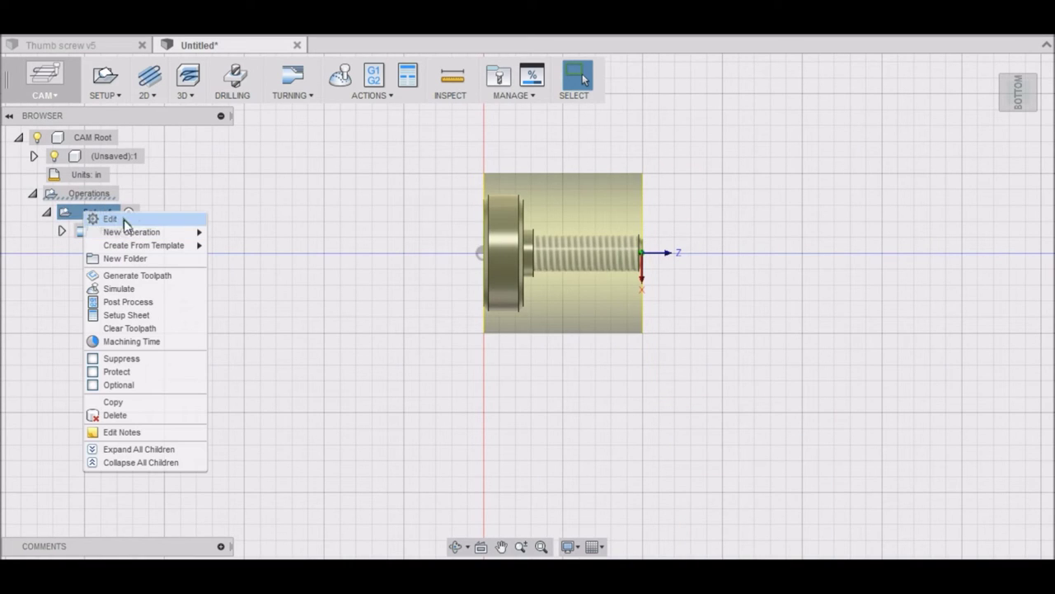
# Edit Setup1's stock to 0.75 in diameter and 1.5 in length
pyautogui.click(120, 220)
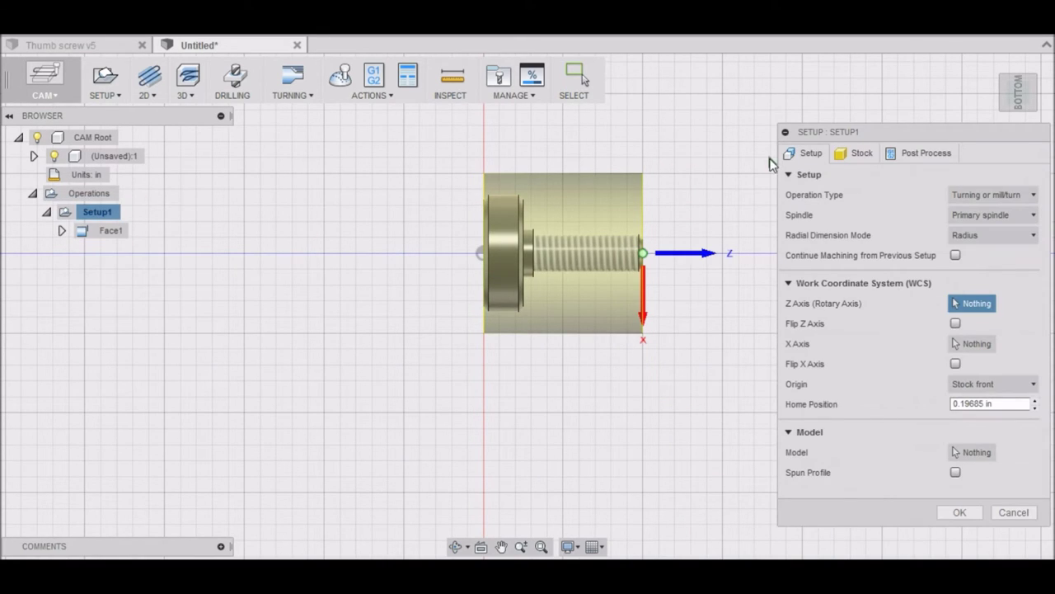
pyautogui.click(852, 155)
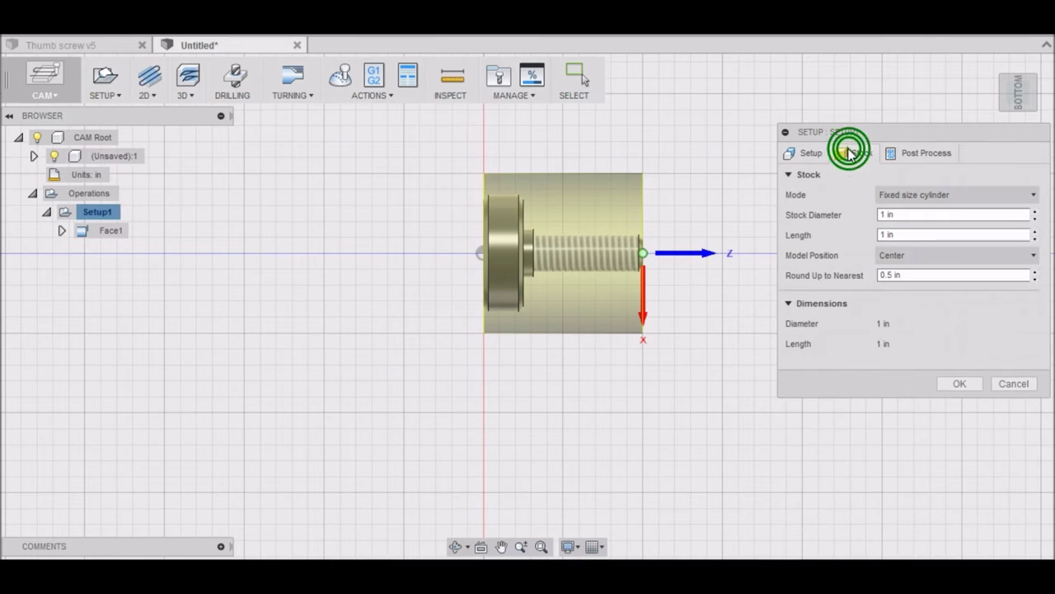
pyautogui.click(885, 214)
pyautogui.doubleClick(884, 214)
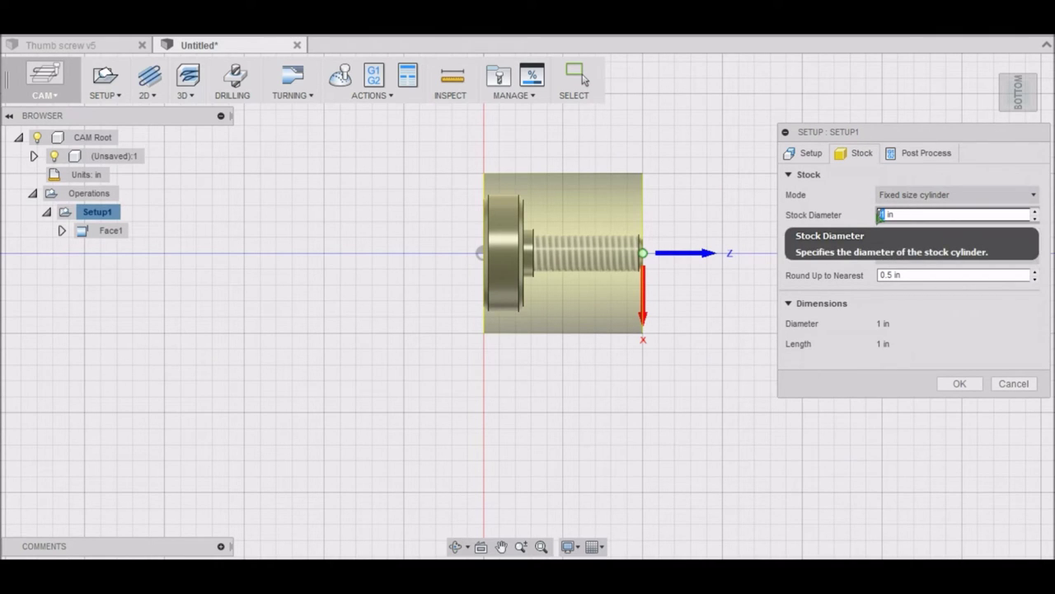
pyautogui.press('Return')
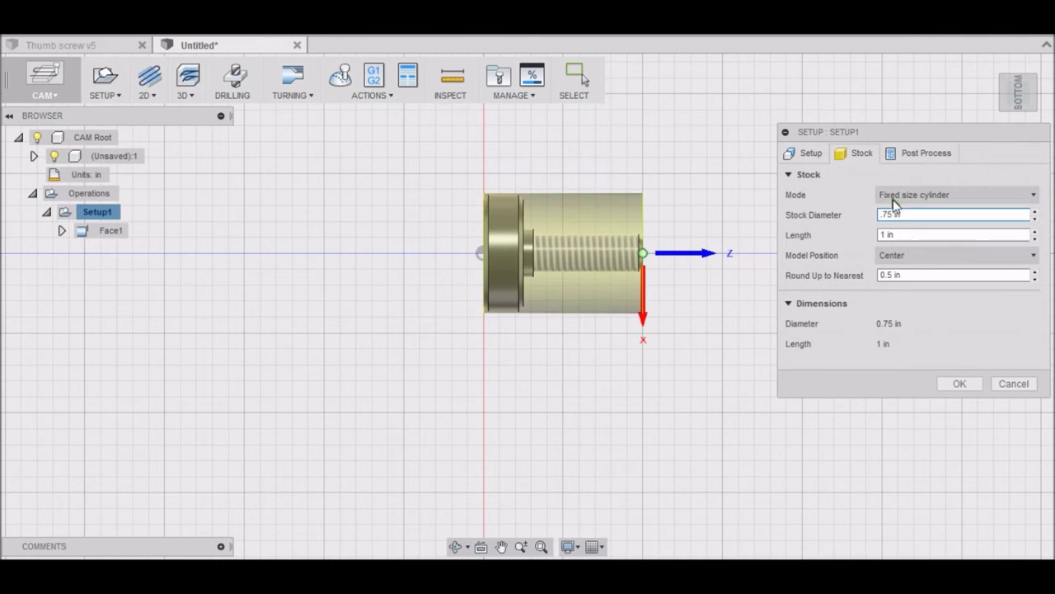
pyautogui.click(888, 235)
pyautogui.doubleClick(888, 235)
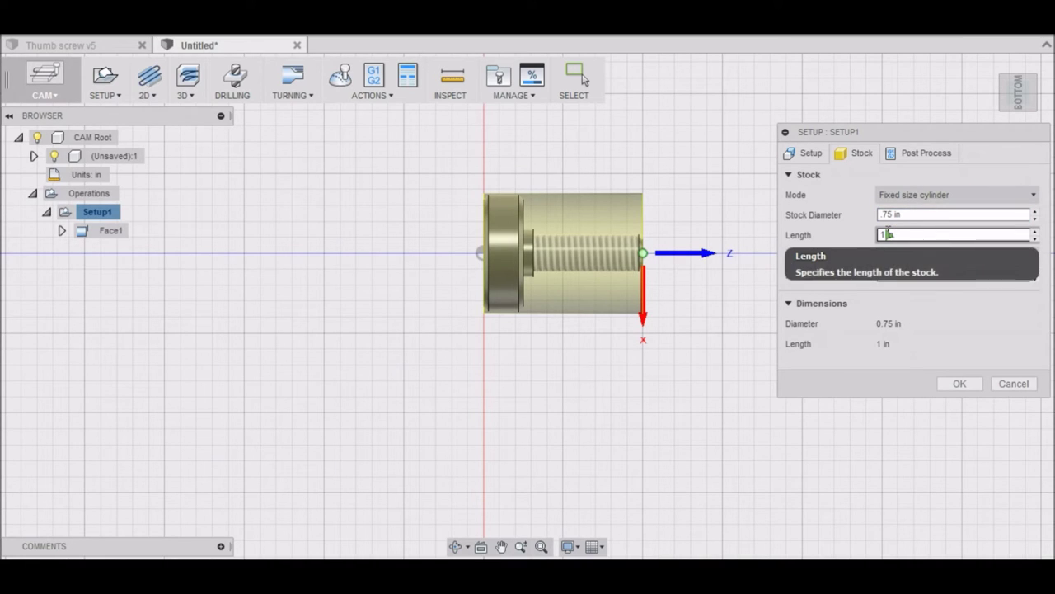
pyautogui.write('.5')
pyautogui.write('.5')
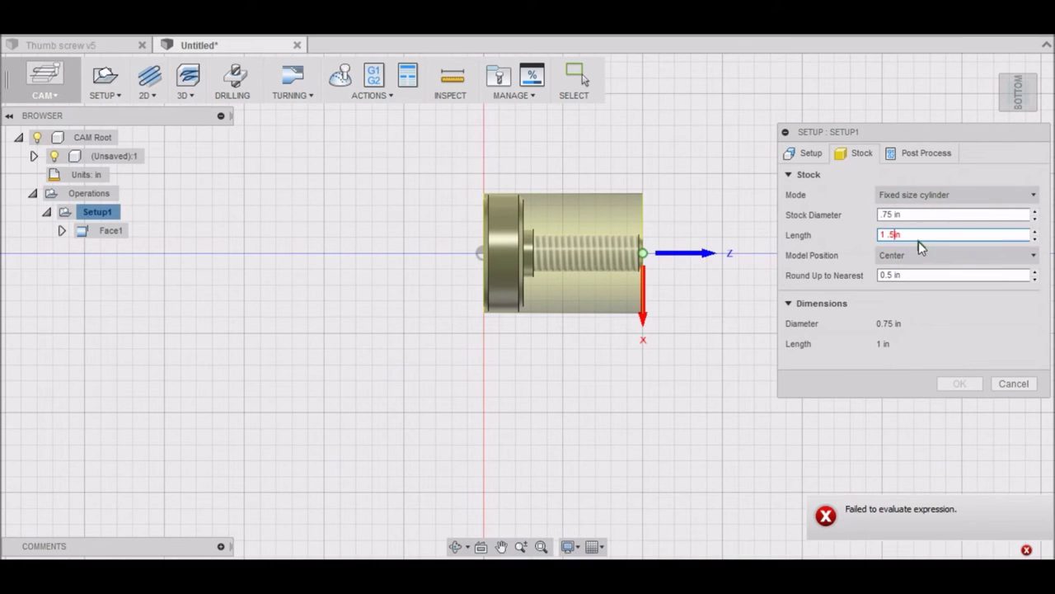
pyautogui.doubleClick(891, 235)
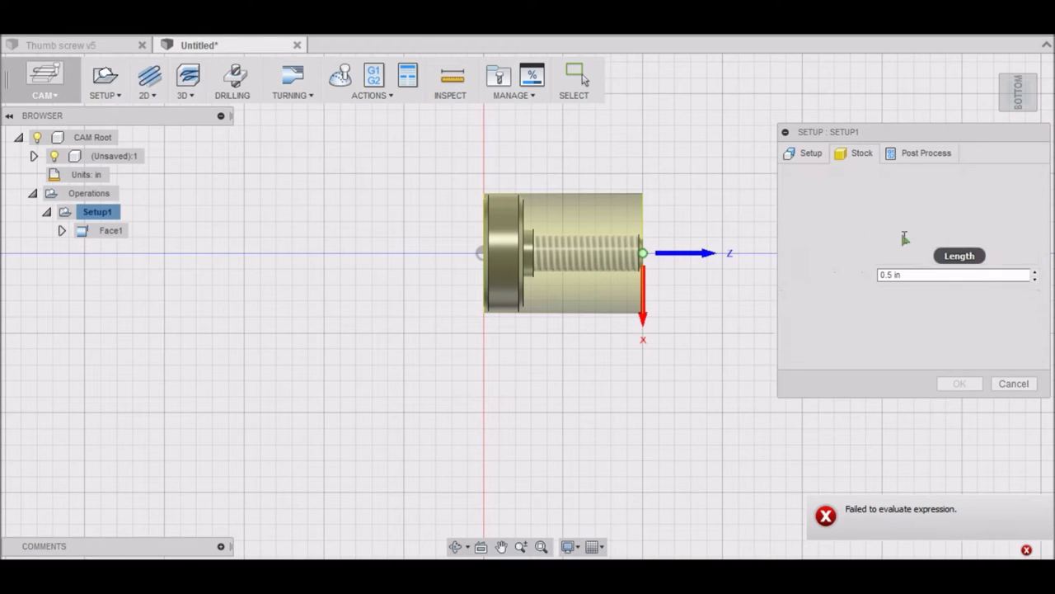
pyautogui.press('BackSpace')
pyautogui.press('BackSpace')
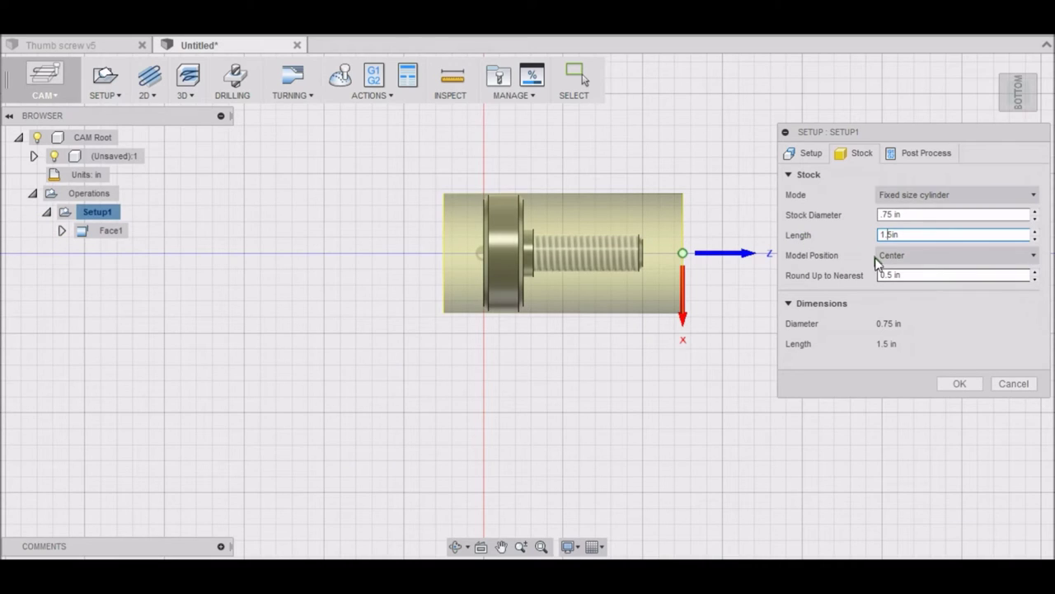
# Position the stock 0.01 in offset from the front and apply the setup changes
pyautogui.click(1034, 258)
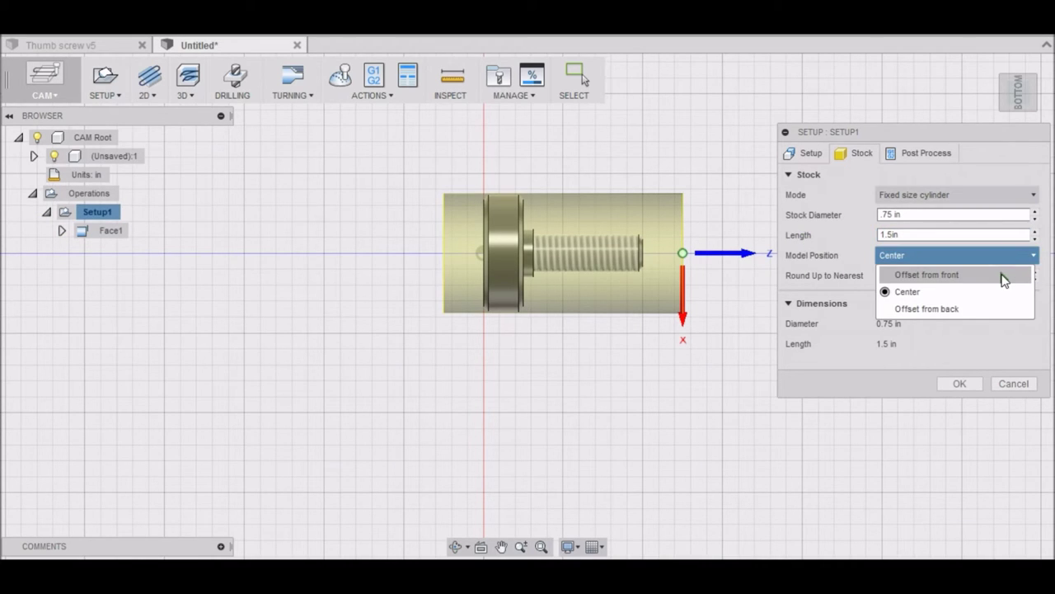
pyautogui.click(1003, 277)
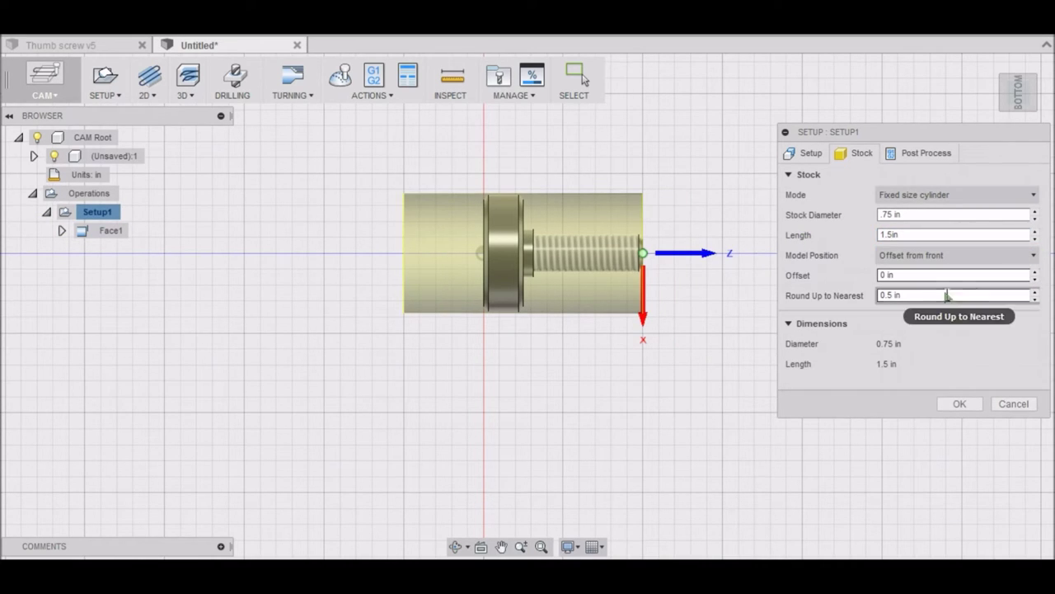
pyautogui.click(889, 275)
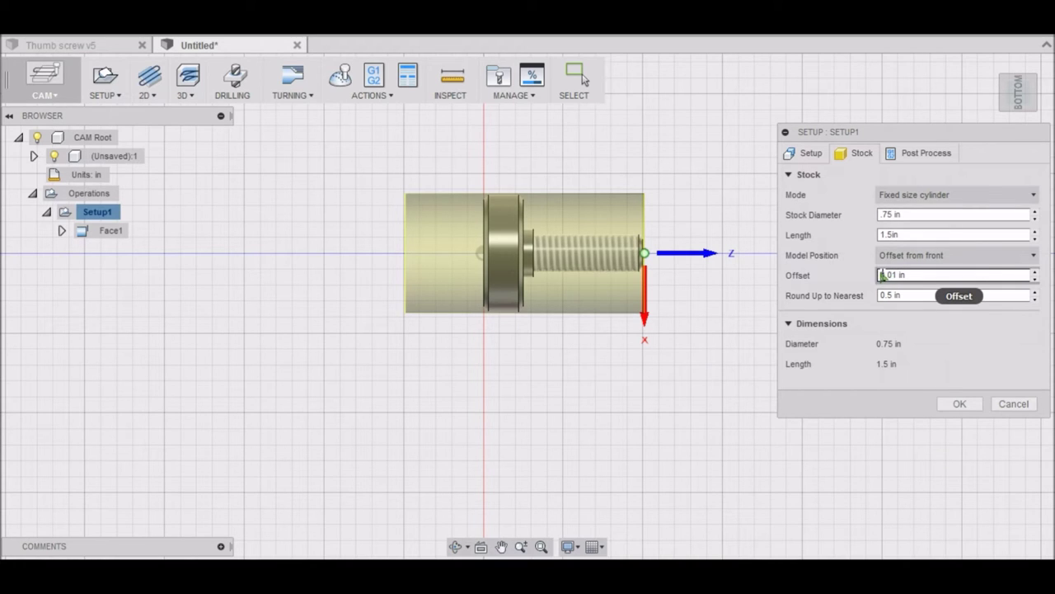
pyautogui.scroll(5, 660, 268)
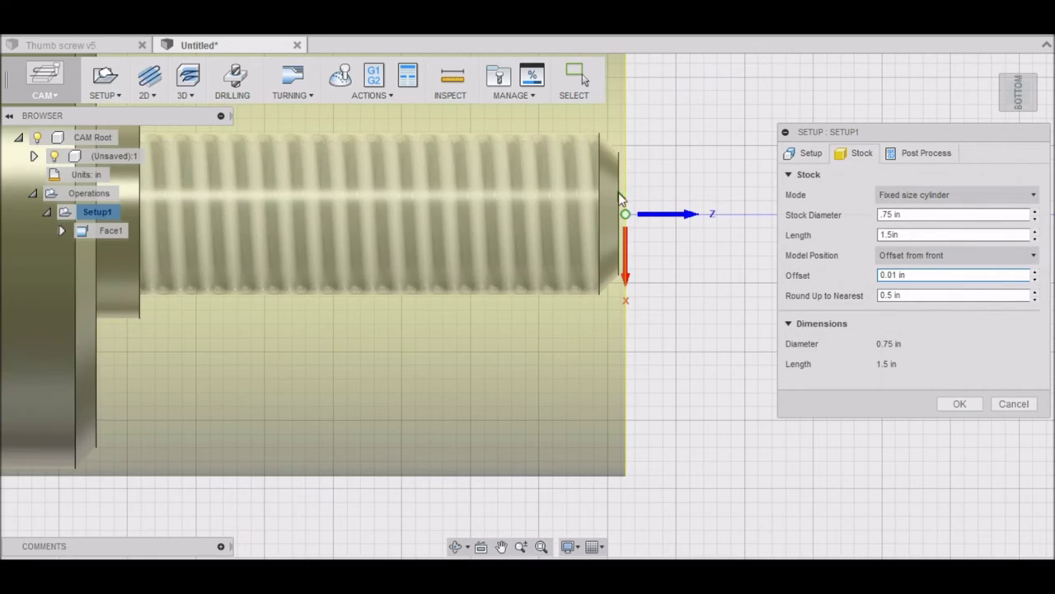
pyautogui.scroll(-5, 620, 196)
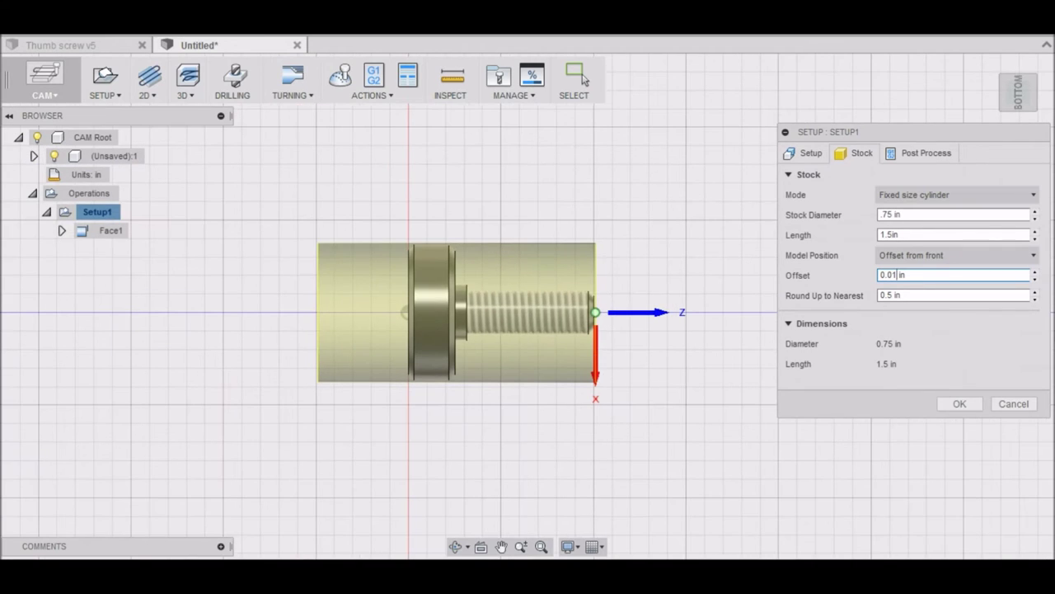
pyautogui.click(960, 403)
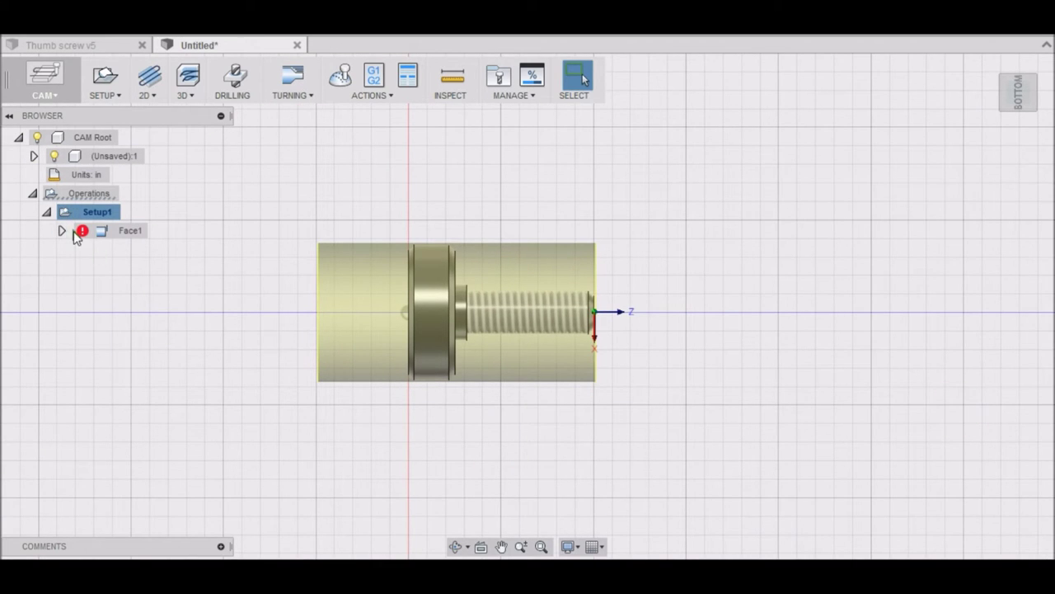
# Regenerate the Face1 toolpath, then play and exit its simulation
pyautogui.moveTo(81, 235)
pyautogui.rightClick(116, 232)
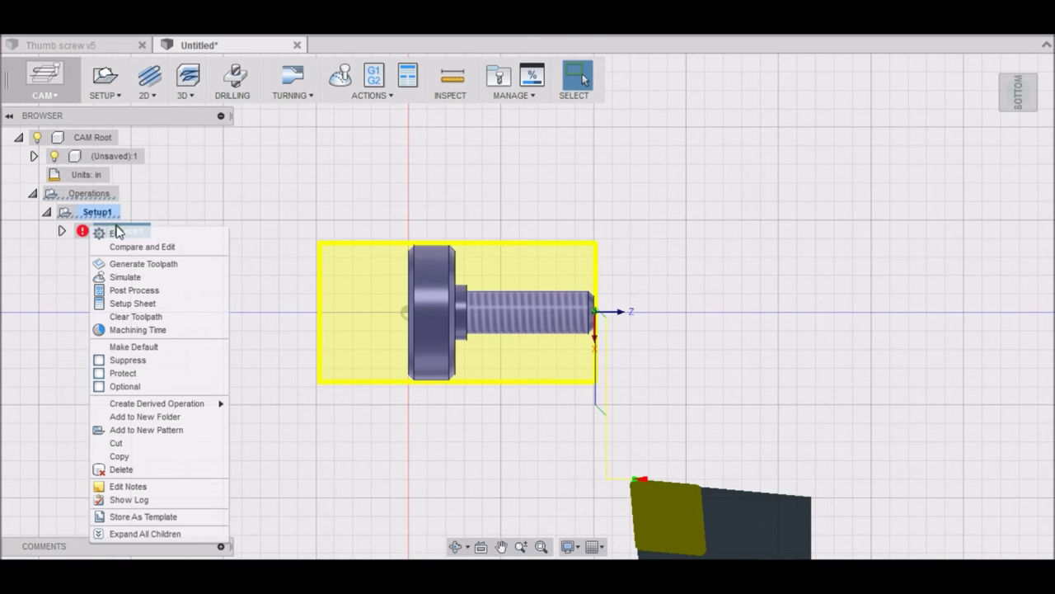
pyautogui.click(125, 264)
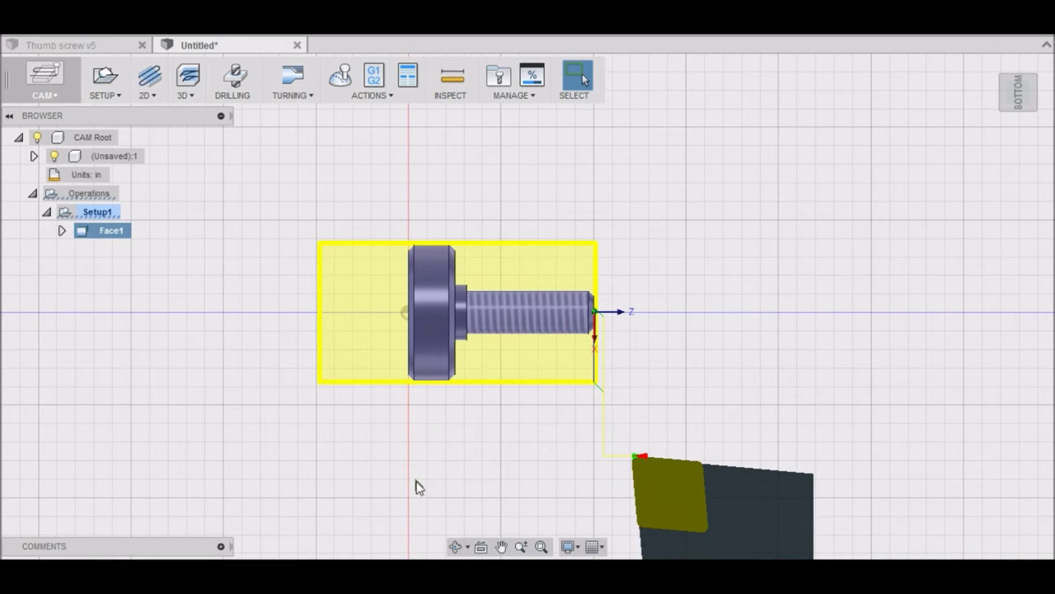
pyautogui.click(346, 76)
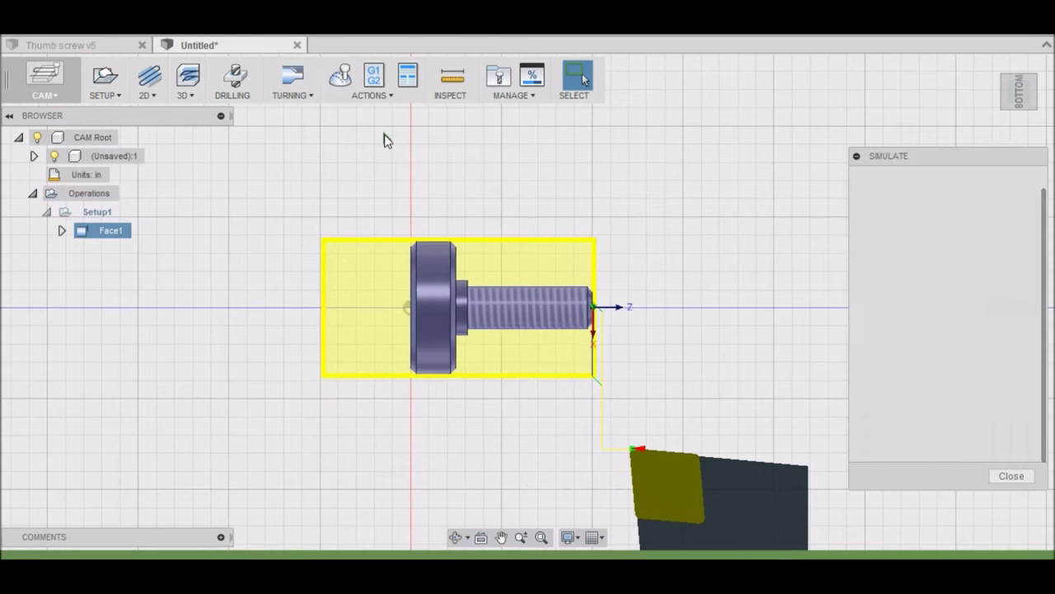
pyautogui.click(529, 485)
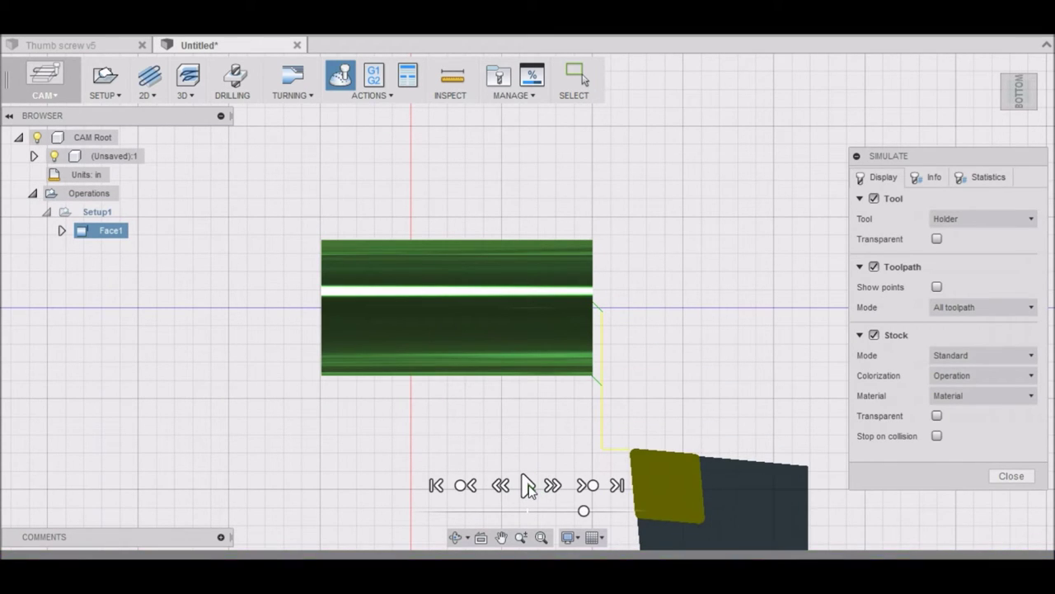
pyautogui.click(1012, 475)
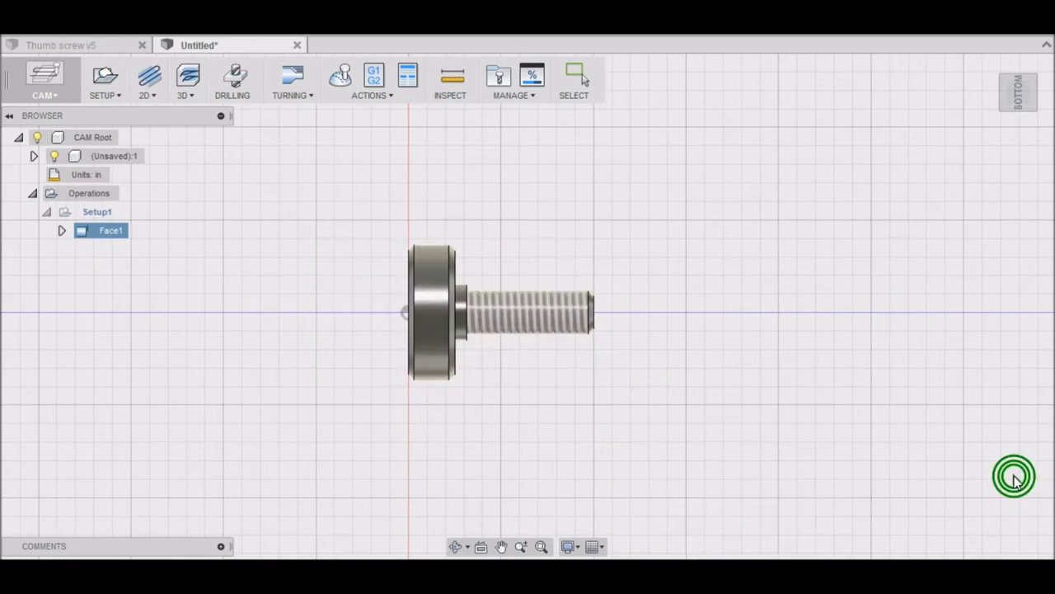
# Add a turning Profile operation with rest machining and 0.0125 in maximum roughing stepdown
pyautogui.click(304, 97)
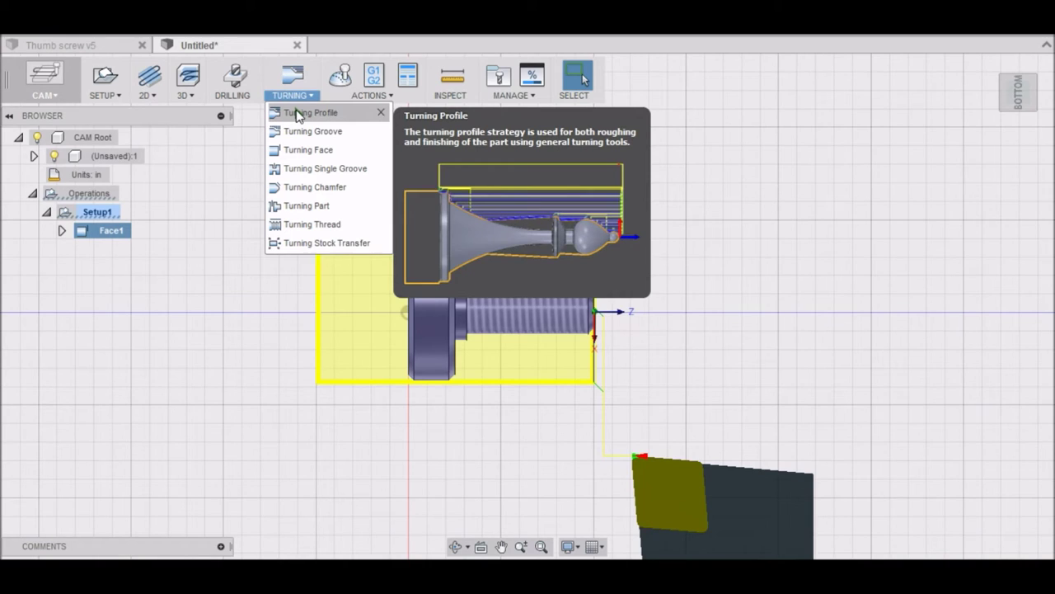
pyautogui.click(298, 116)
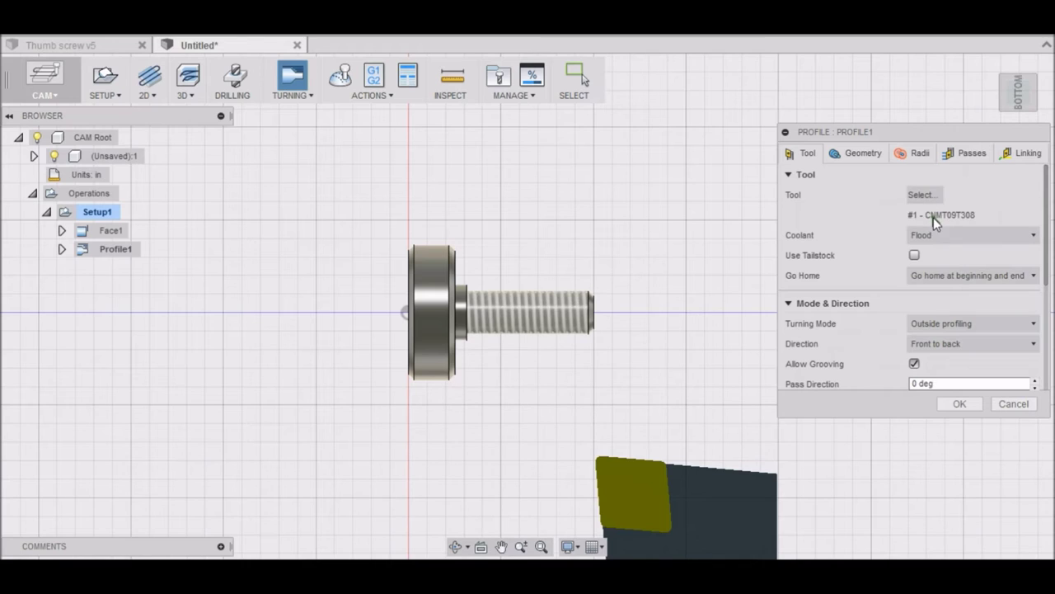
pyautogui.click(862, 157)
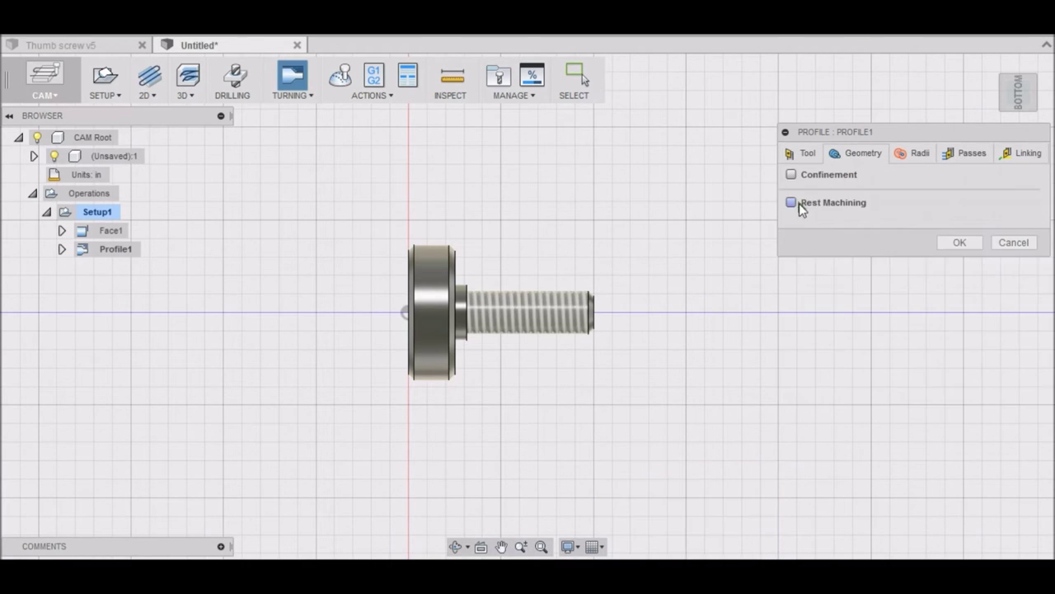
pyautogui.click(791, 203)
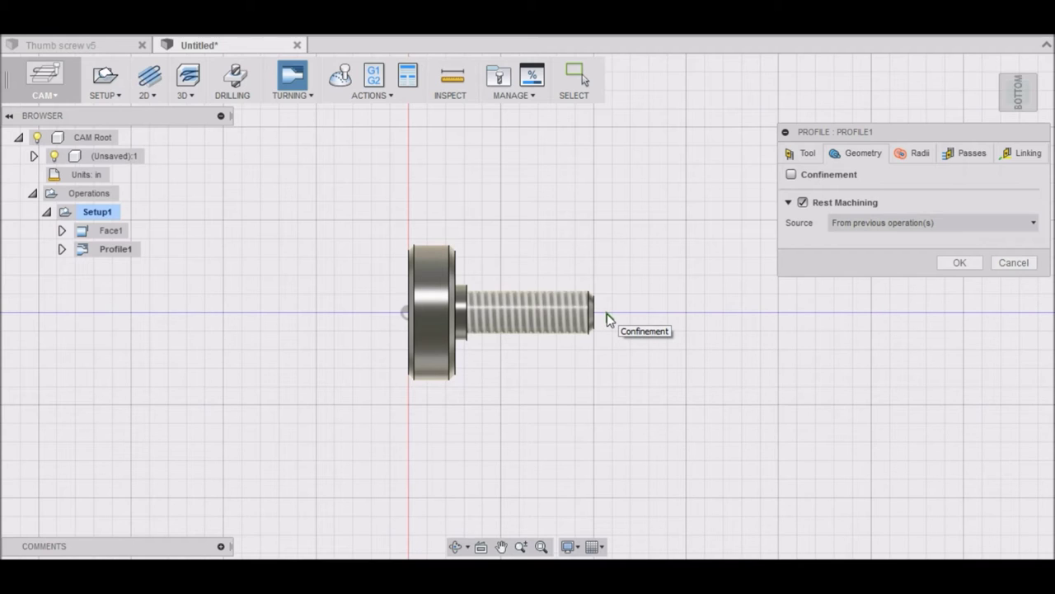
pyautogui.click(965, 153)
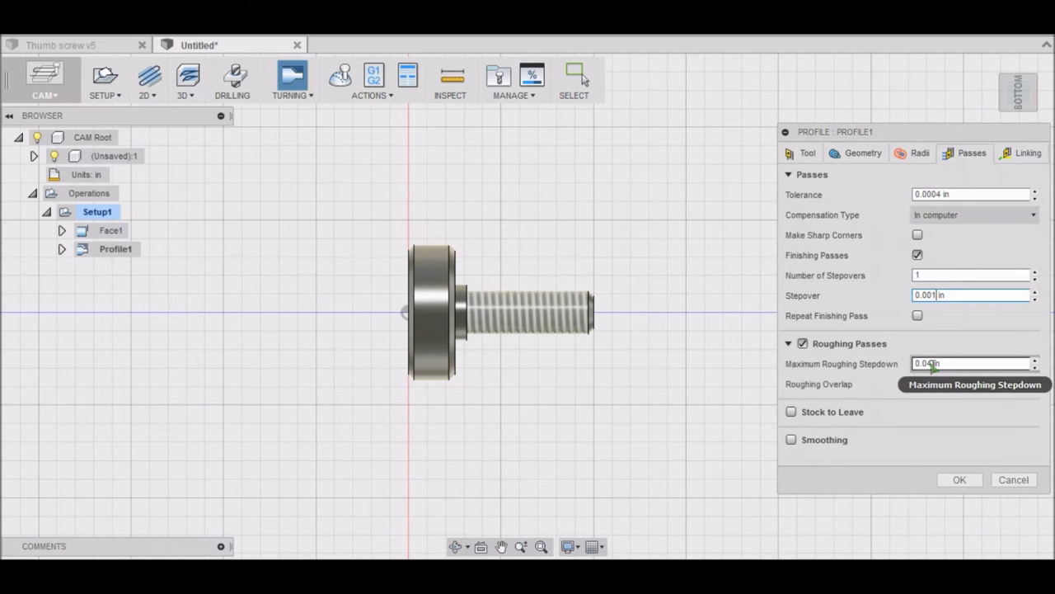
pyautogui.click(930, 364)
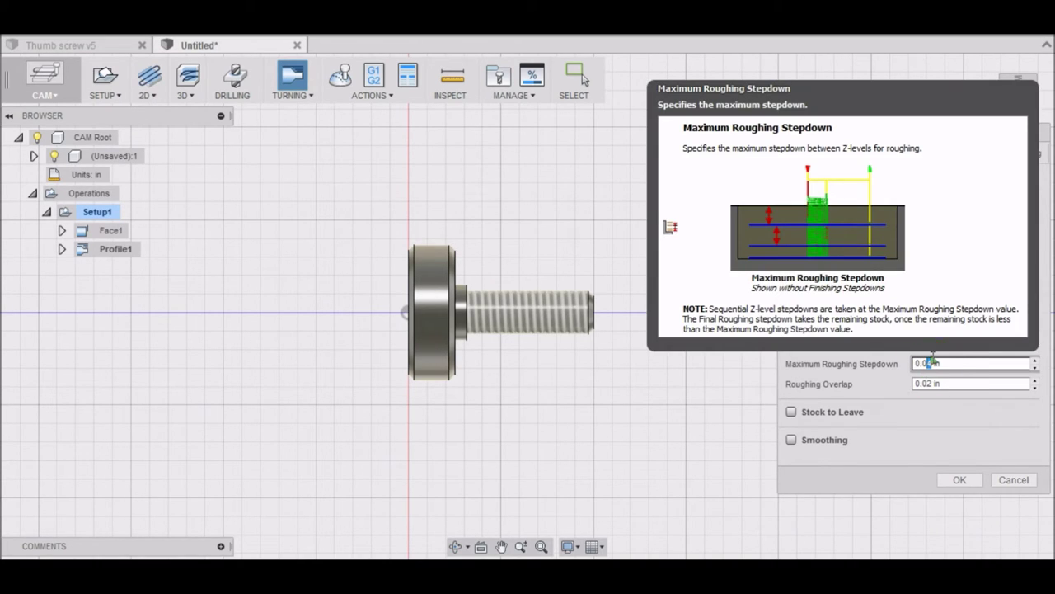
pyautogui.write('125')
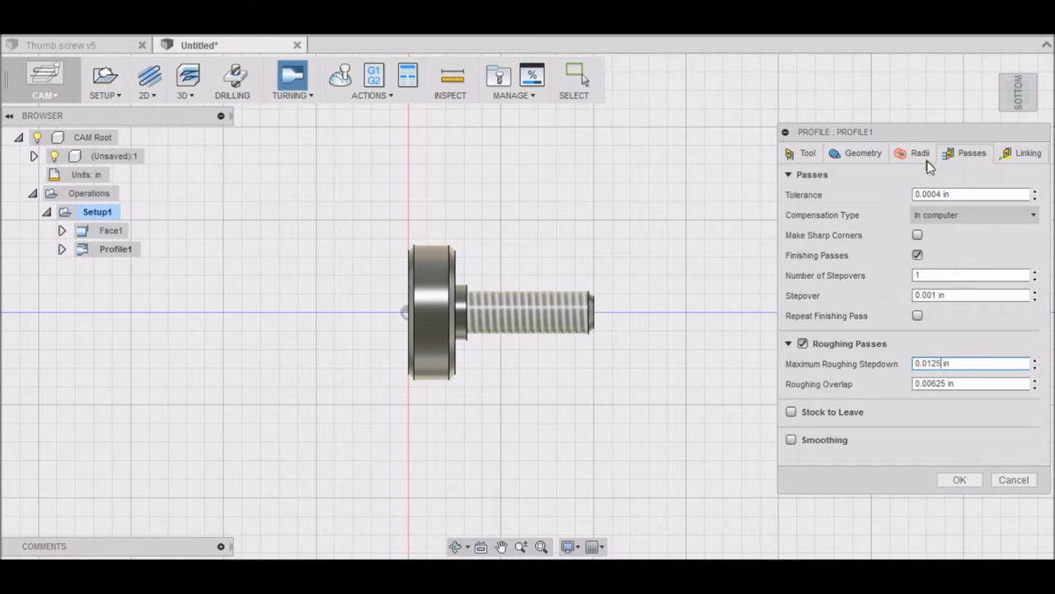
pyautogui.click(950, 481)
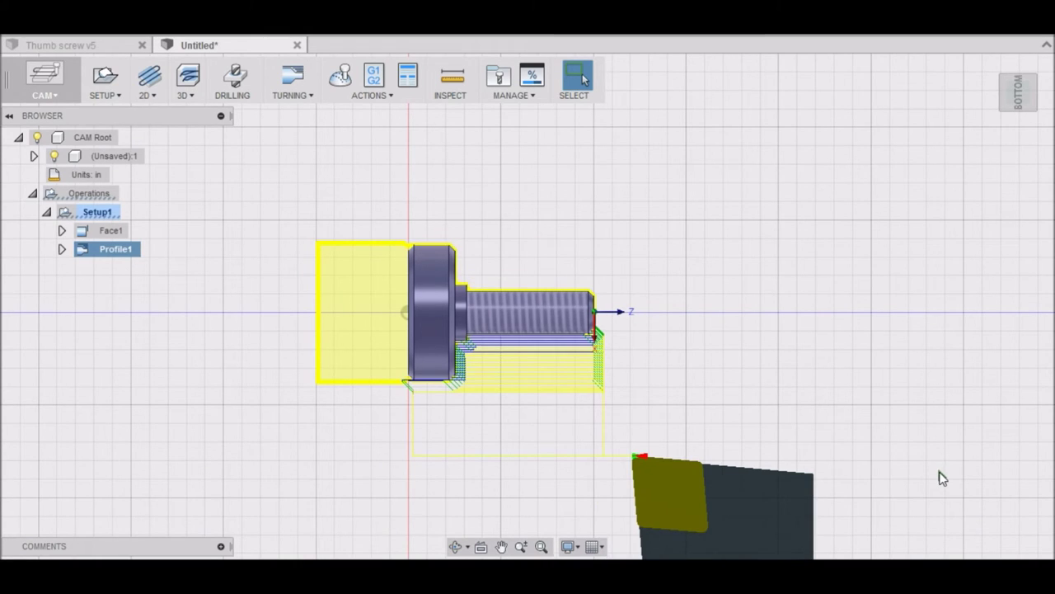
# Zoom the view slightly and bring up the Turning operations list
pyautogui.scroll(5, 518, 431)
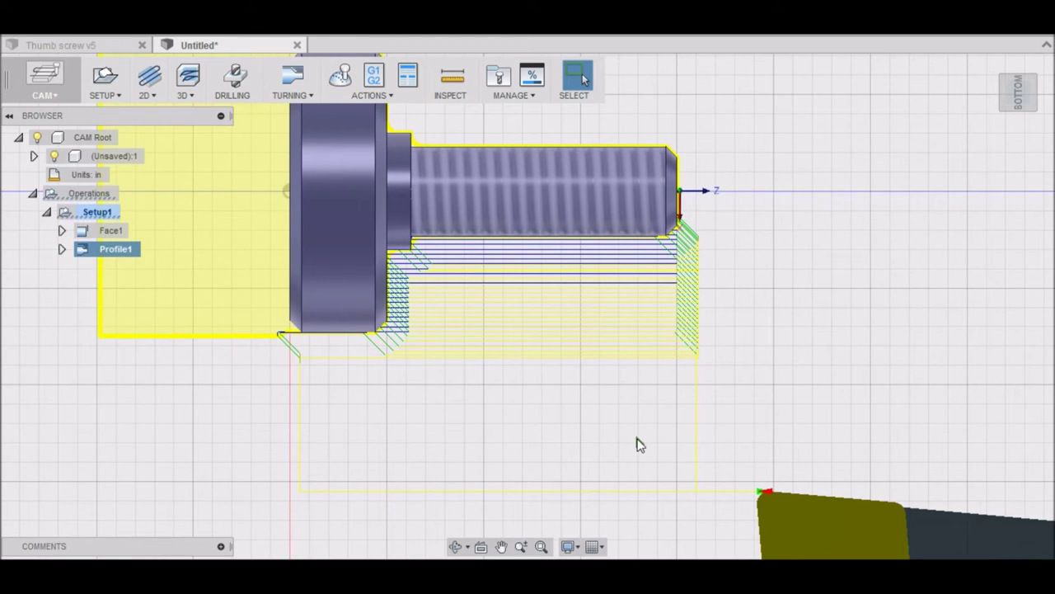
pyautogui.scroll(-3, 641, 446)
pyautogui.scroll(-2, 631, 424)
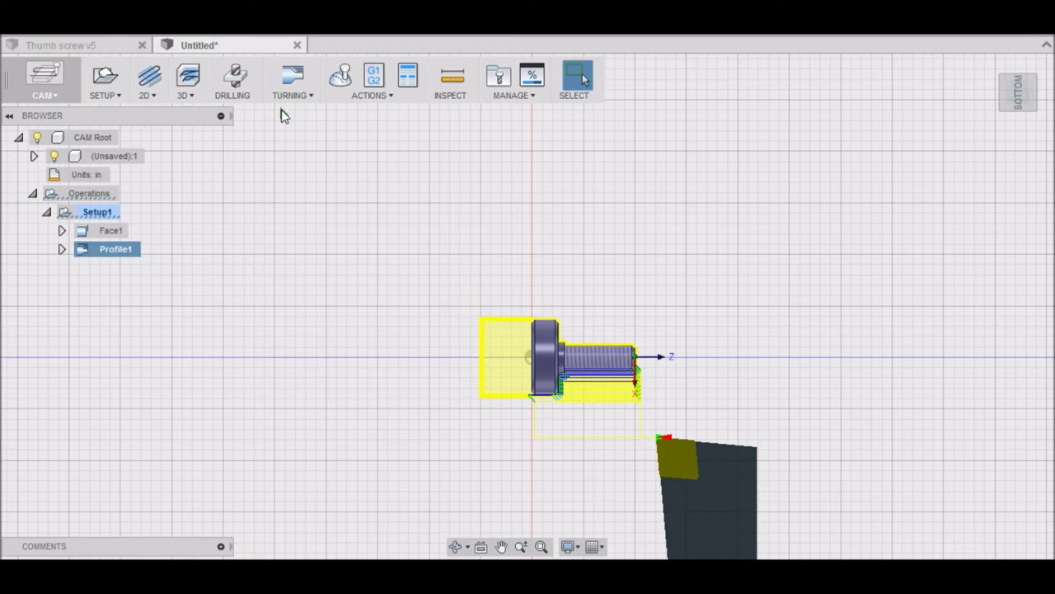
pyautogui.scroll(1, 289, 140)
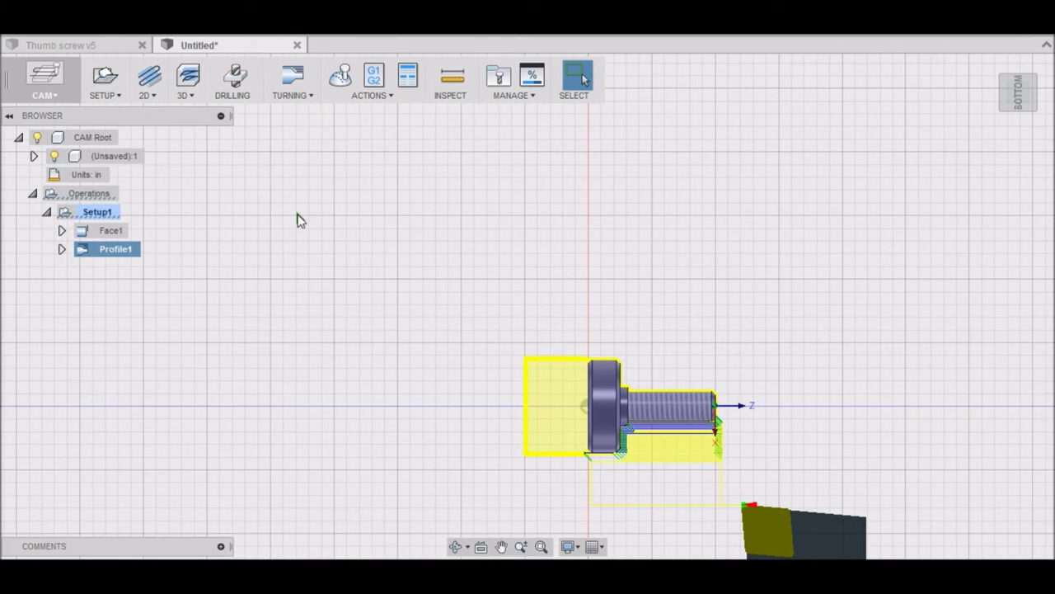
pyautogui.scroll(-1, 295, 216)
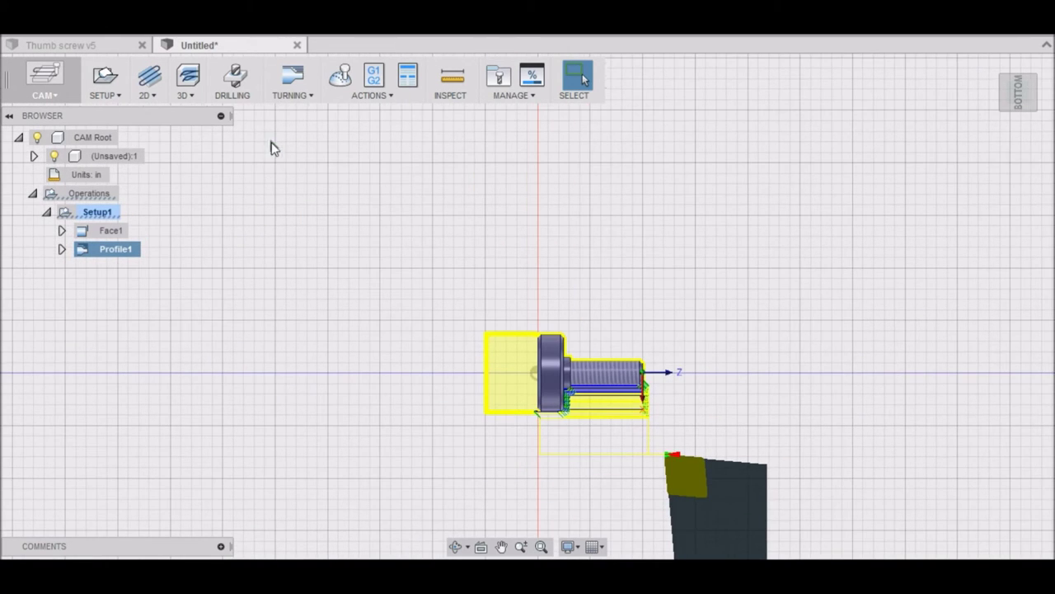
pyautogui.click(299, 96)
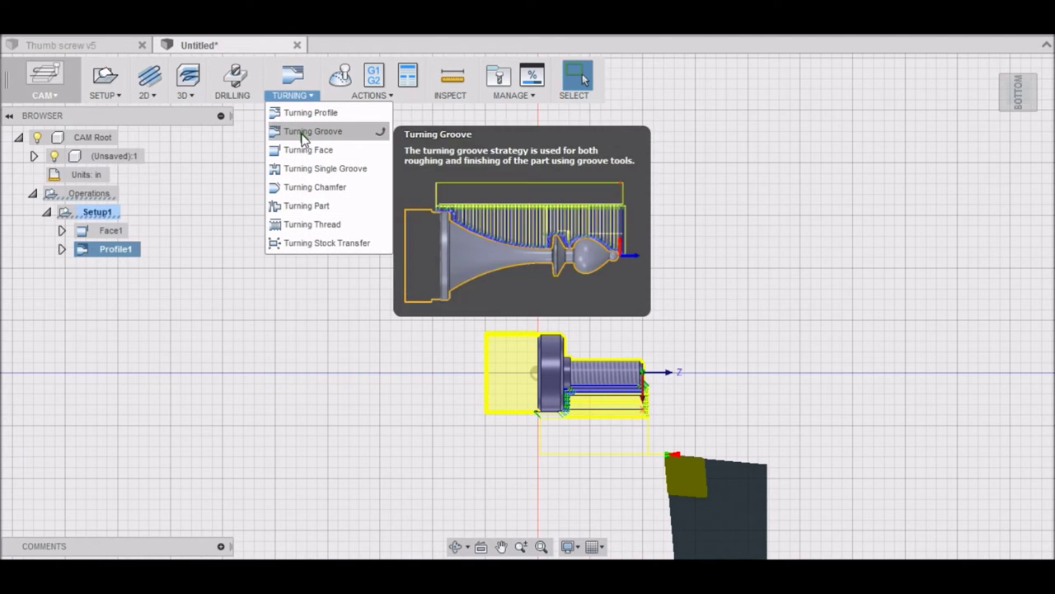
# Add a turning Profile operation using the 2 - VNMT09T302 insert
pyautogui.click(309, 113)
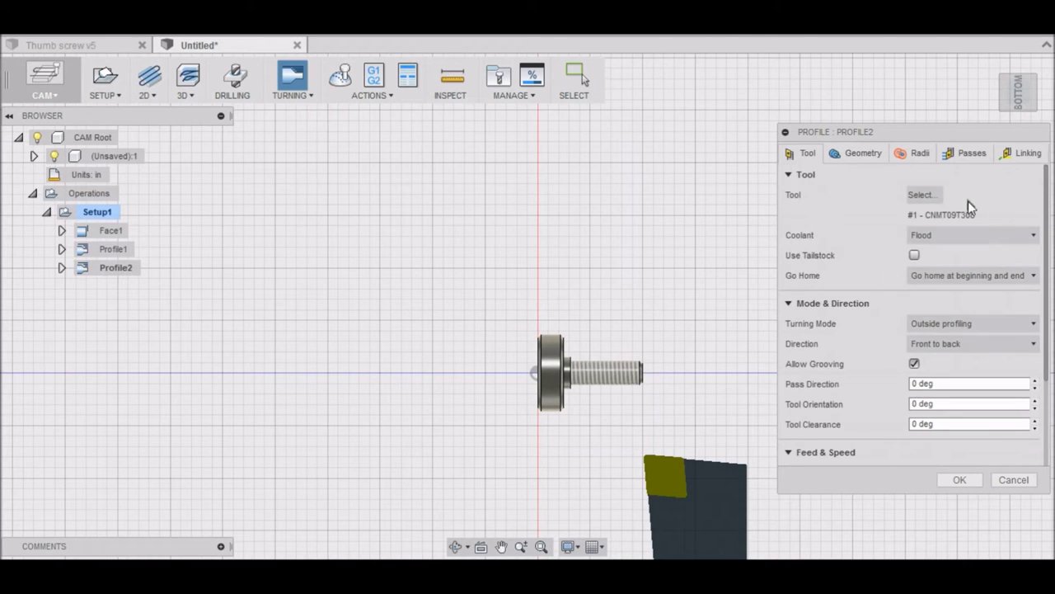
pyautogui.scroll(3, 588, 379)
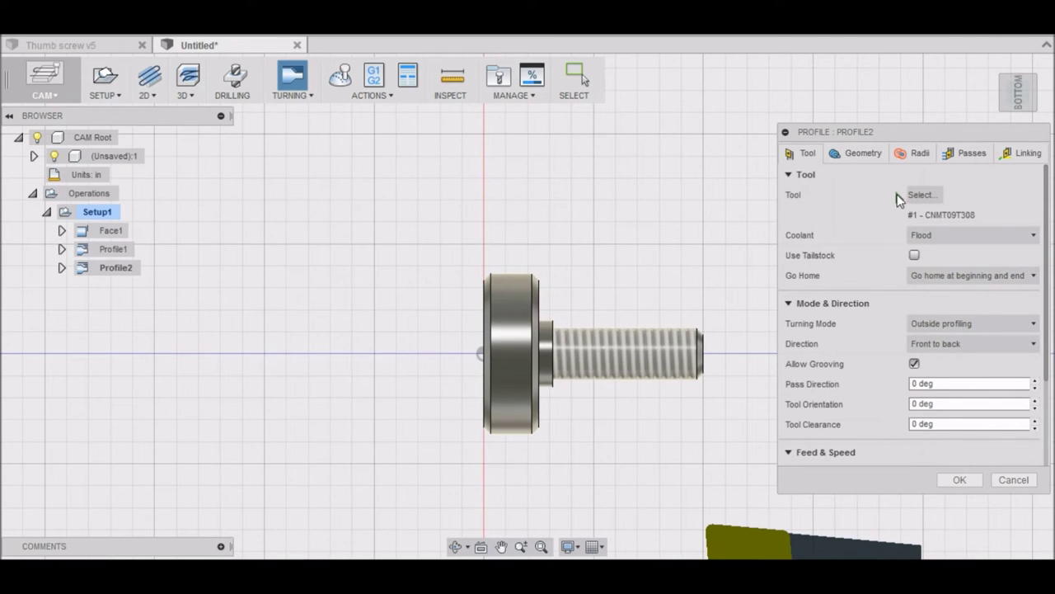
pyautogui.click(921, 196)
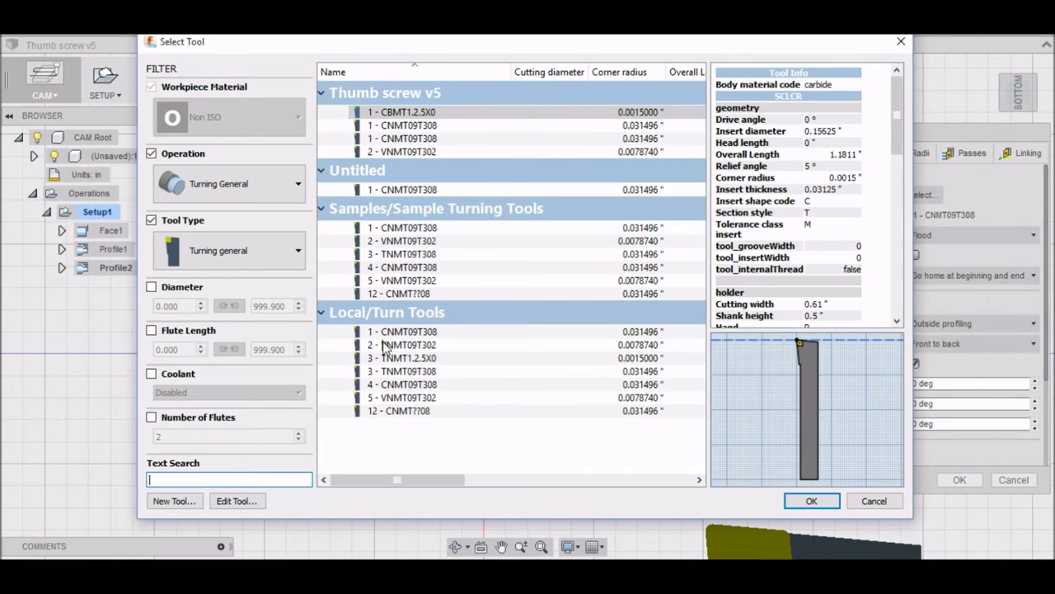
pyautogui.click(402, 346)
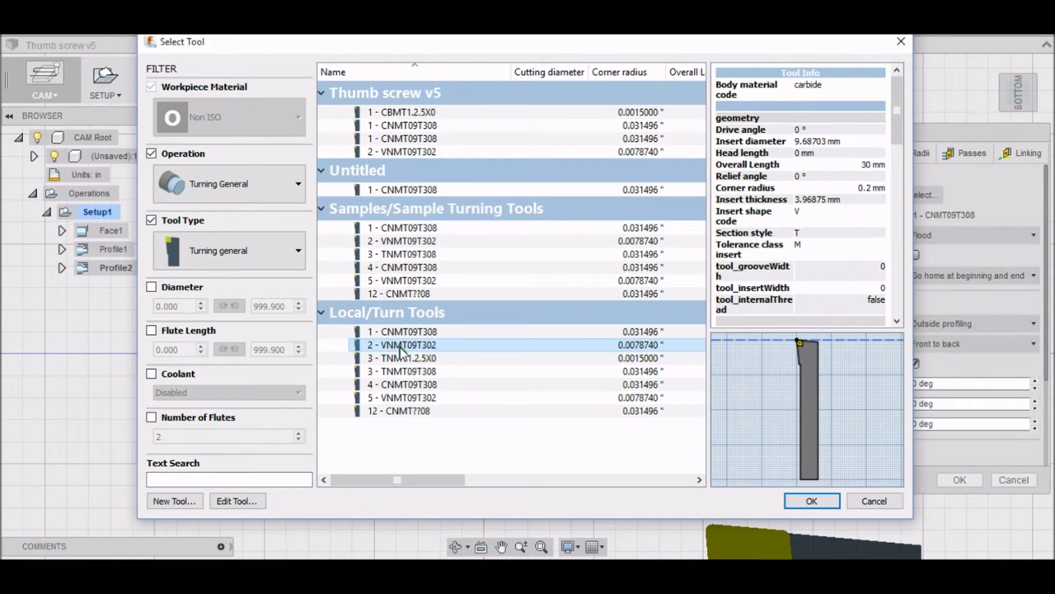
pyautogui.scroll(2, 797, 344)
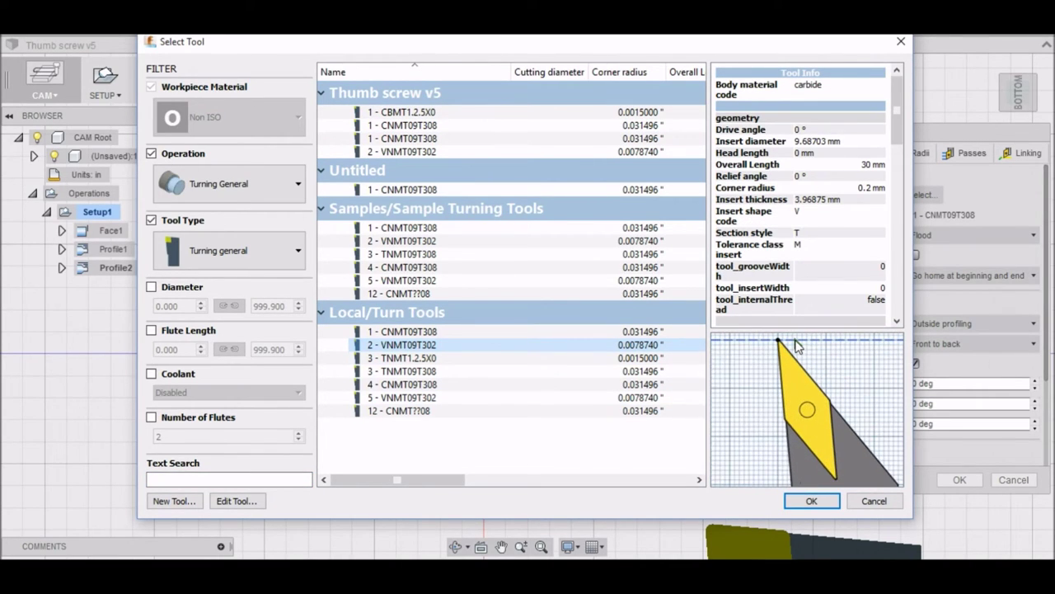
pyautogui.click(812, 501)
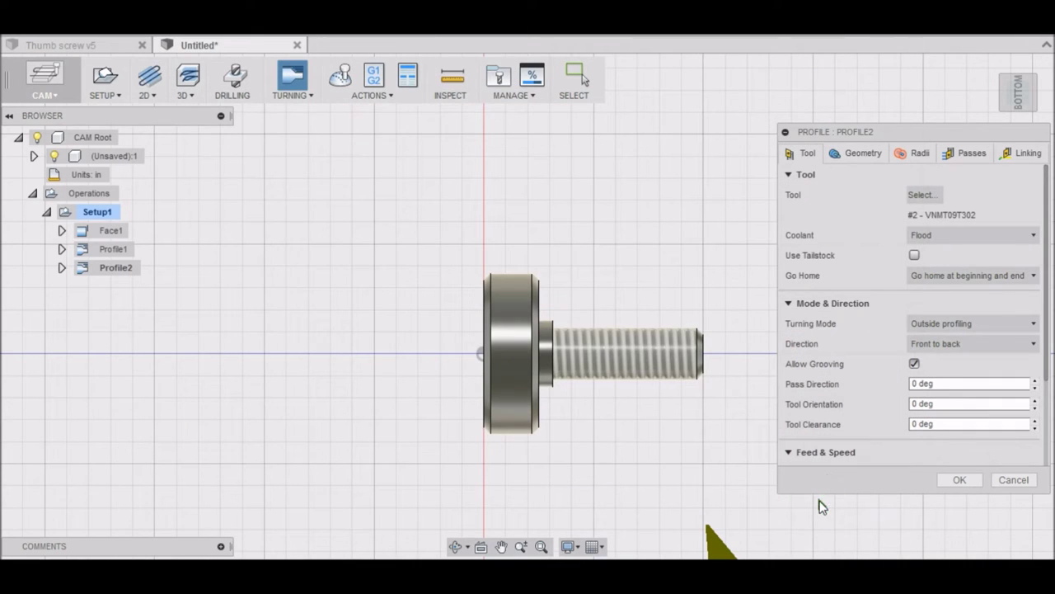
# Set passes to 0.001 in stepover, sharp corners and 2 stepovers
pyautogui.click(862, 155)
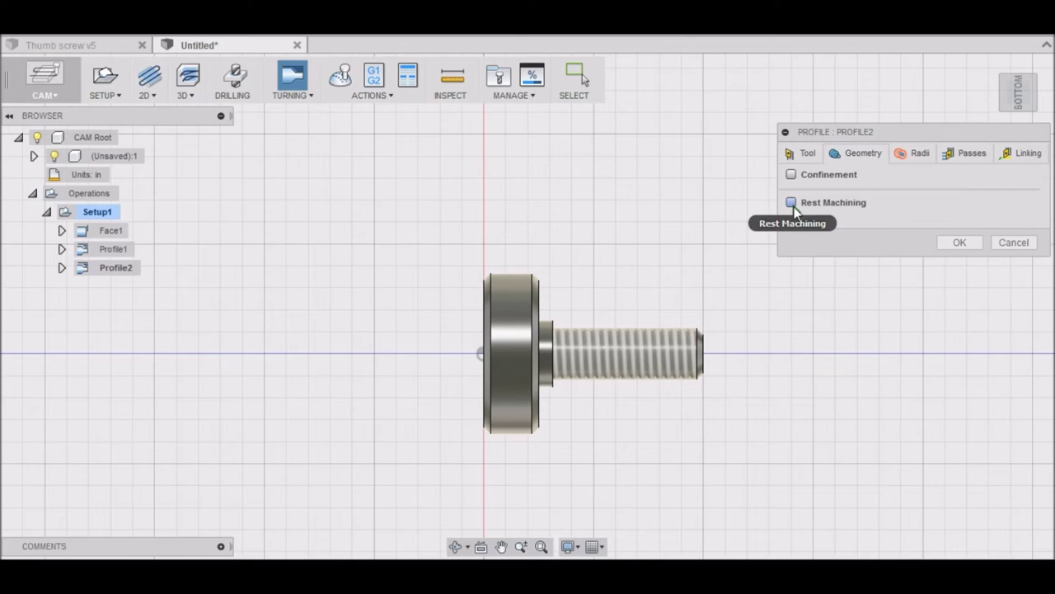
pyautogui.moveTo(794, 208)
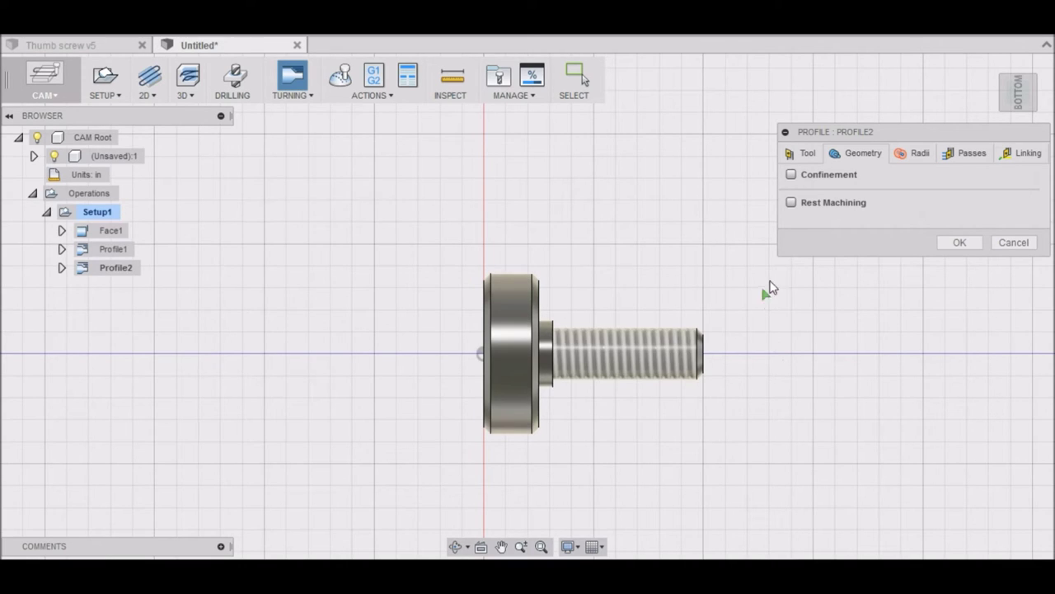
pyautogui.click(958, 155)
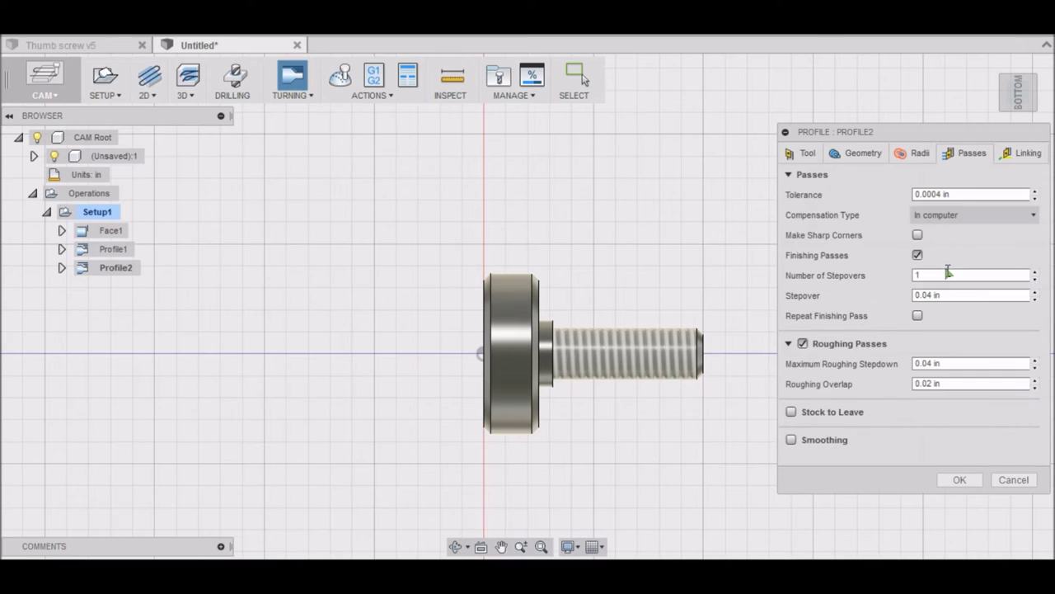
pyautogui.click(930, 295)
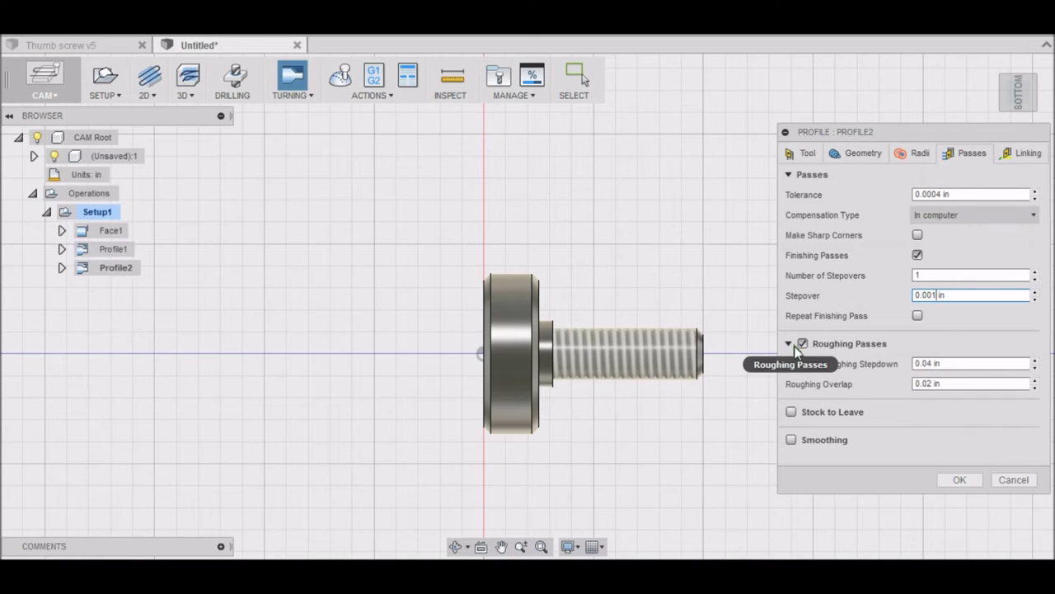
pyautogui.click(917, 235)
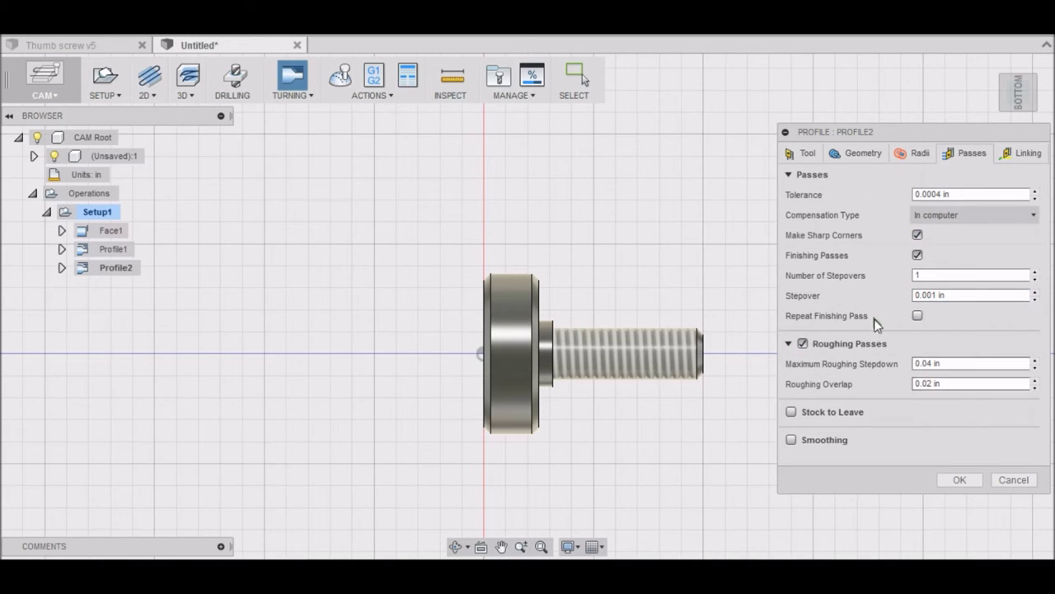
pyautogui.doubleClick(912, 275)
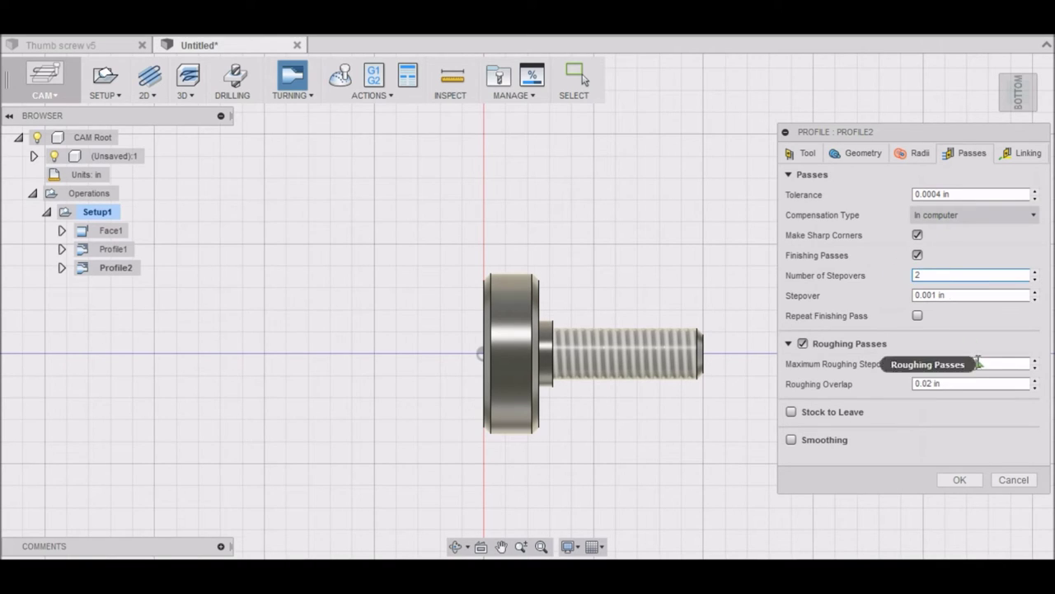
# Generate Profile2, then re-edit it with roughing passes turned off and regenerate
pyautogui.click(961, 480)
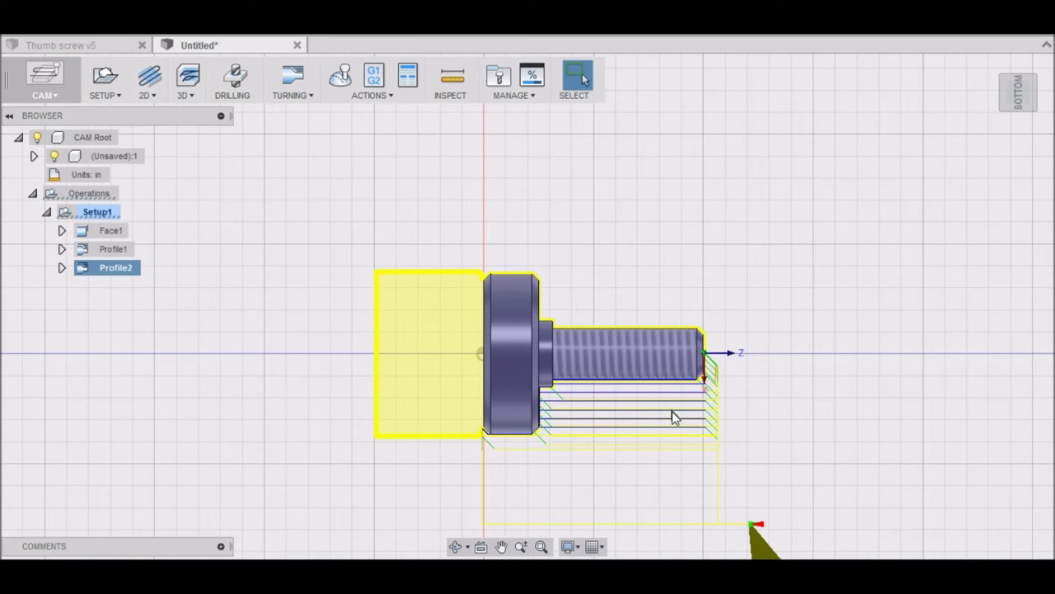
pyautogui.rightClick(105, 268)
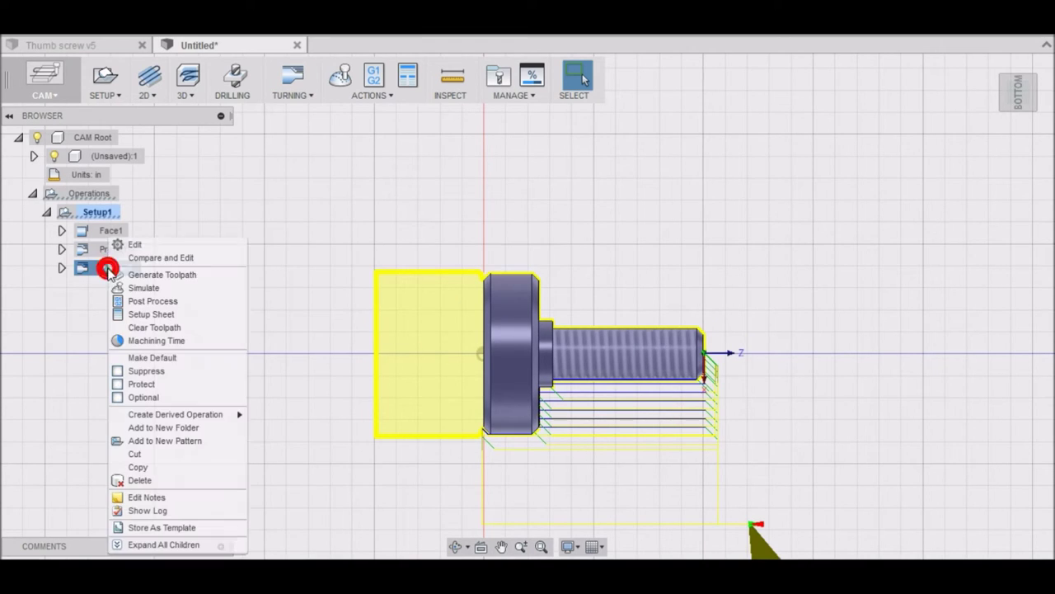
pyautogui.click(136, 246)
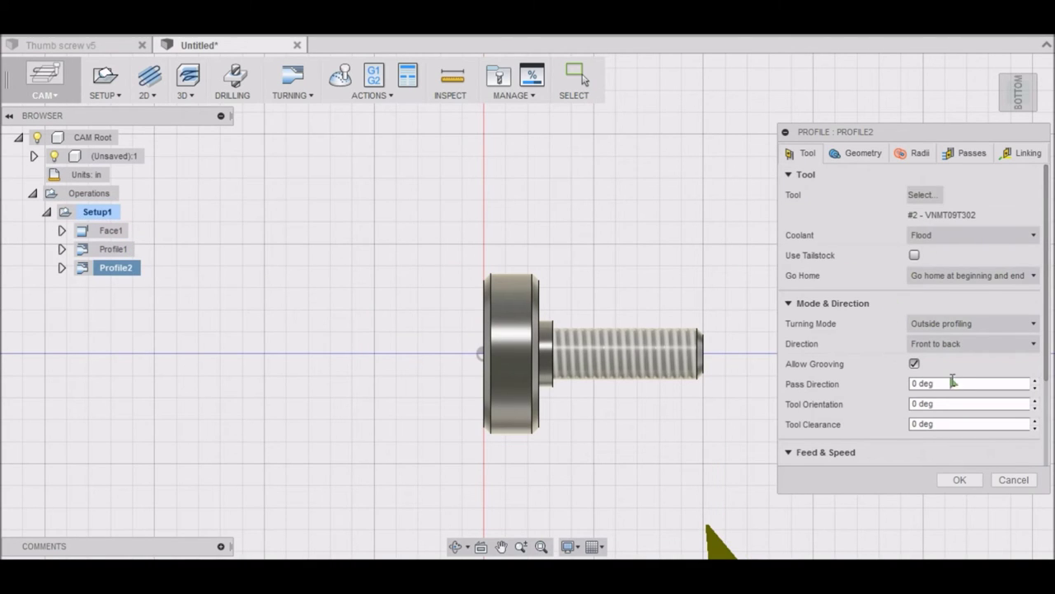
pyautogui.click(957, 155)
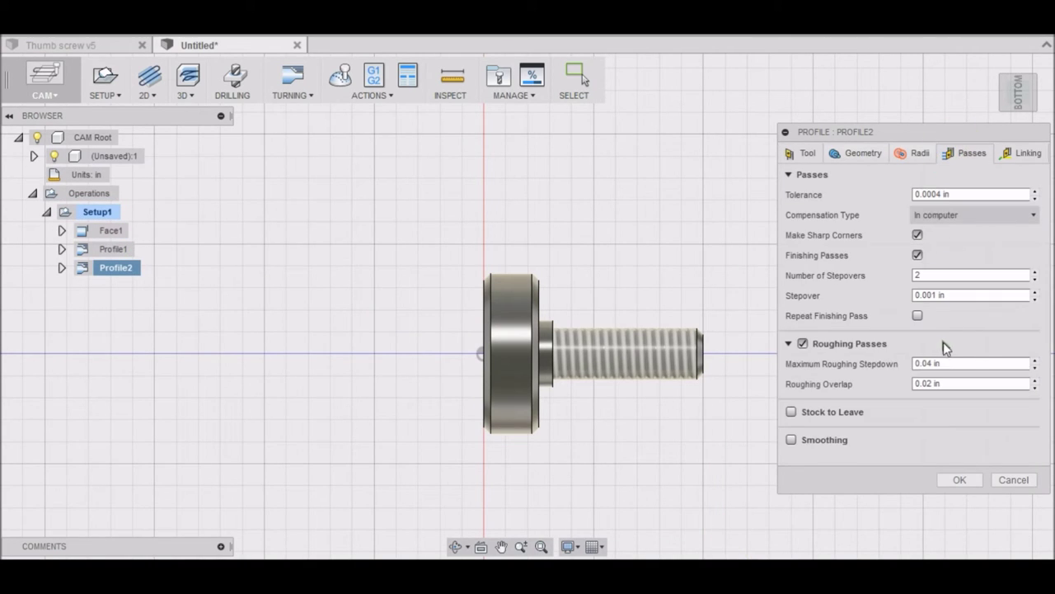
pyautogui.click(803, 344)
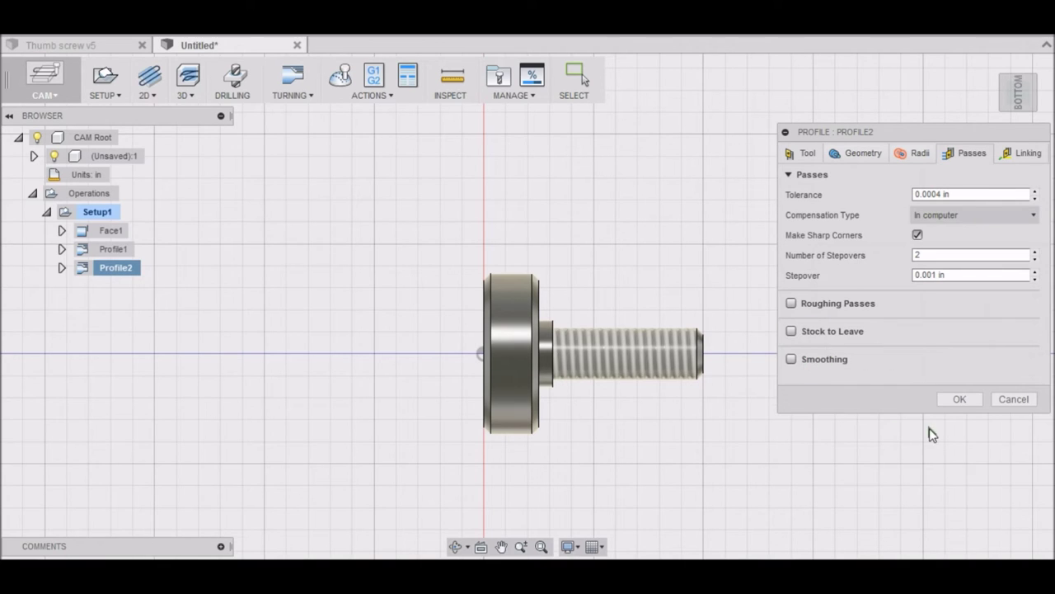
pyautogui.click(971, 399)
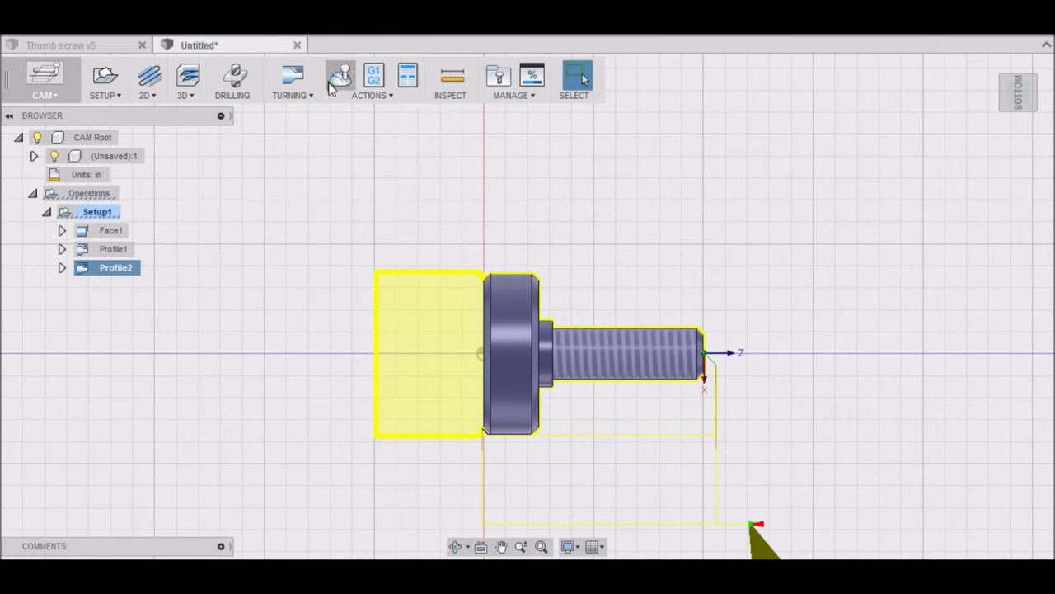
# Select Setup1 to simulate all of its toolpaths
pyautogui.scroll(1, 556, 312)
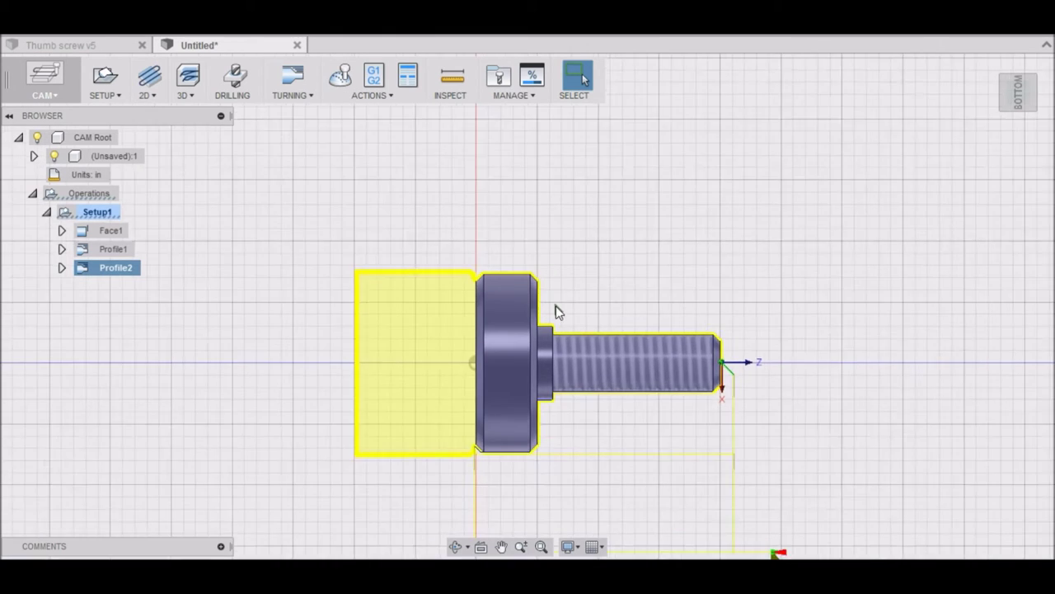
pyautogui.scroll(-4, 597, 236)
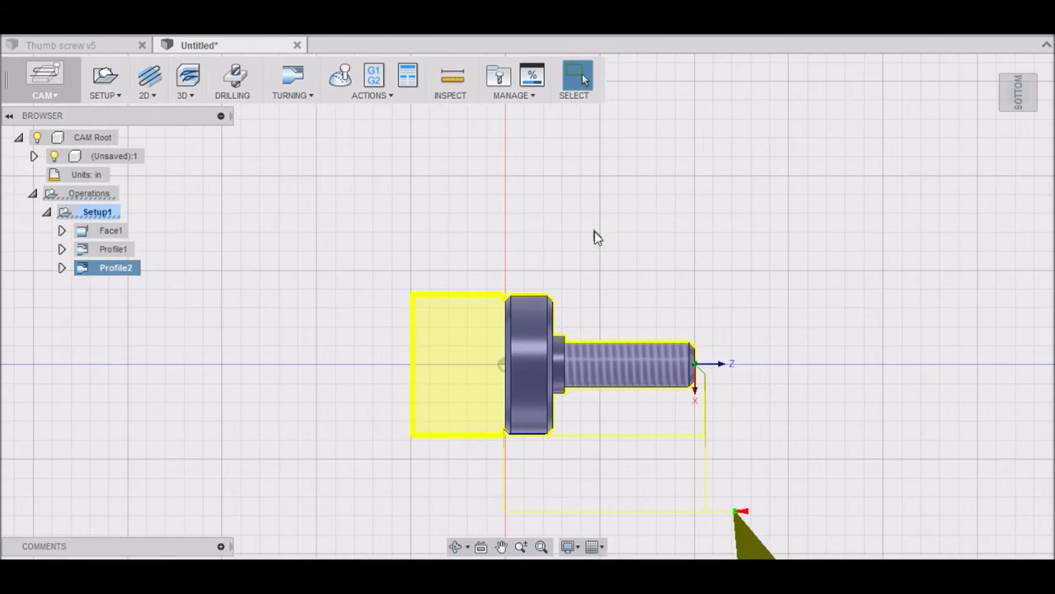
pyautogui.scroll(4, 605, 360)
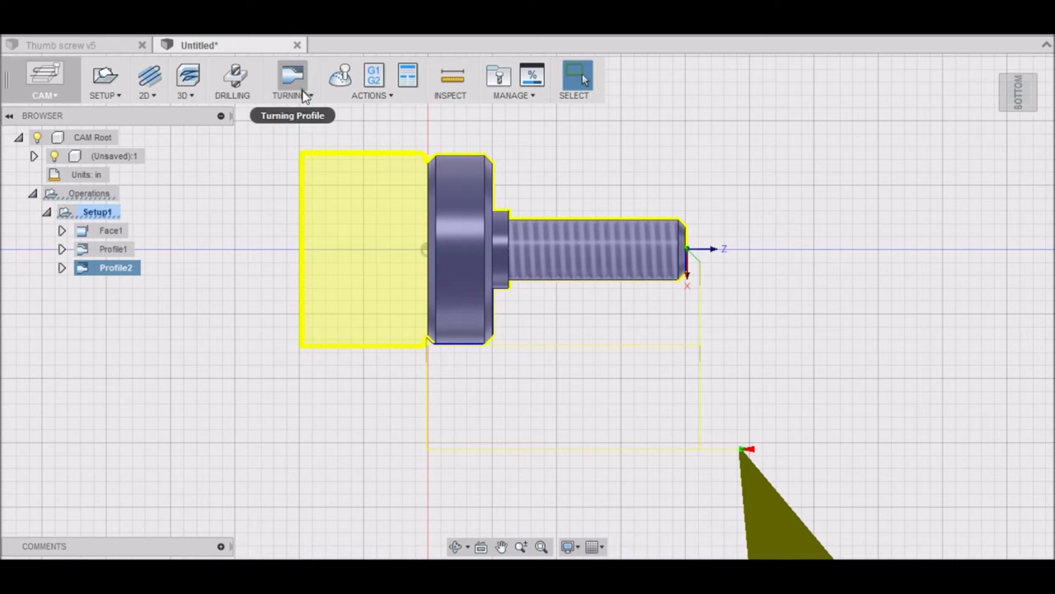
pyautogui.click(86, 213)
# Simulate Setup1's facing and profile toolpaths at faster playback speed, then close the simulation
pyautogui.click(342, 77)
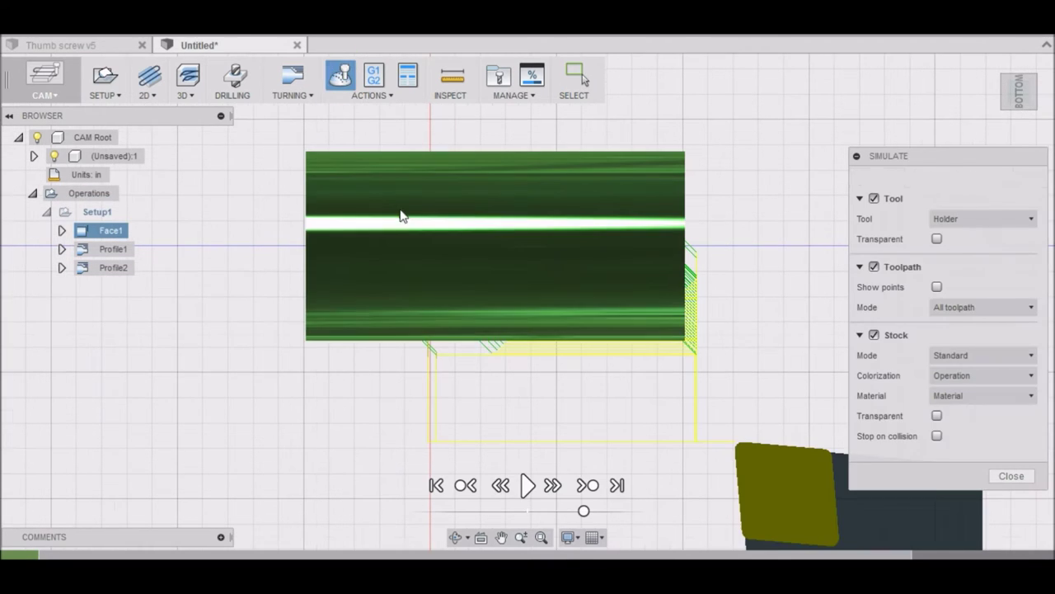
pyautogui.click(527, 487)
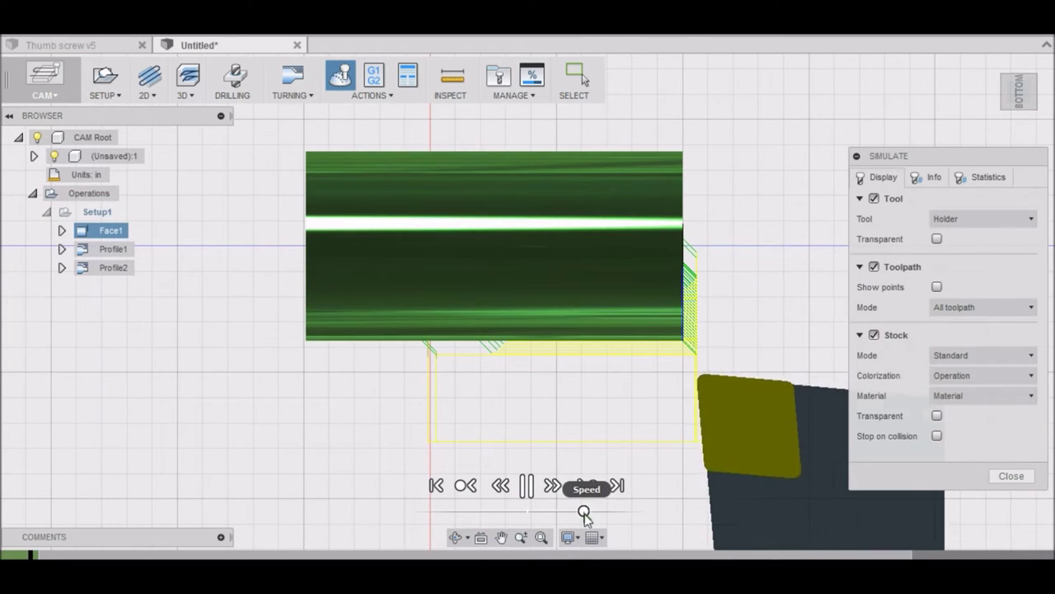
pyautogui.moveTo(585, 511); pyautogui.dragTo(614, 526)
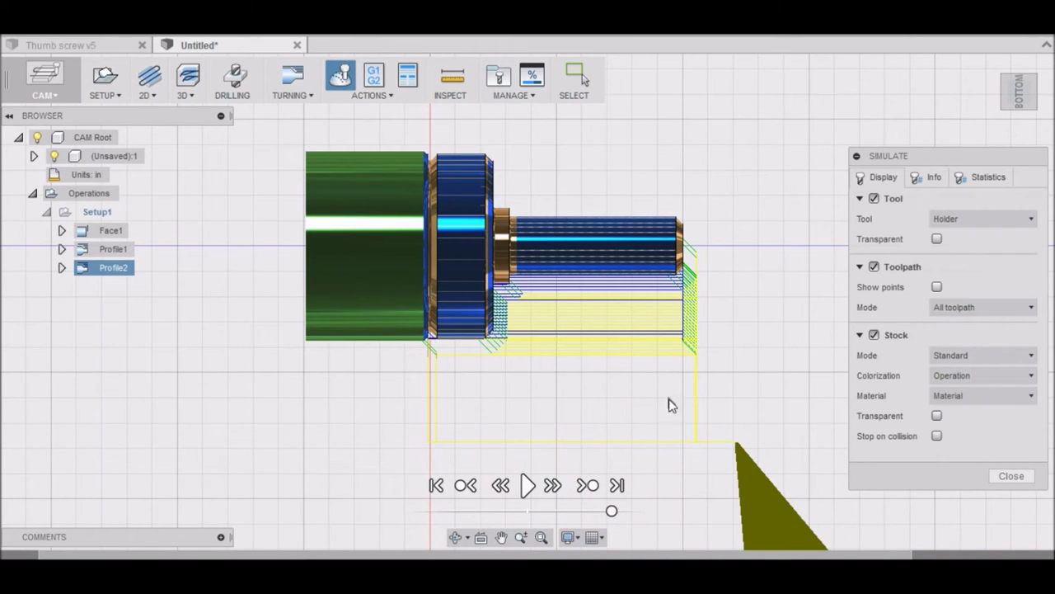
pyautogui.click(1025, 479)
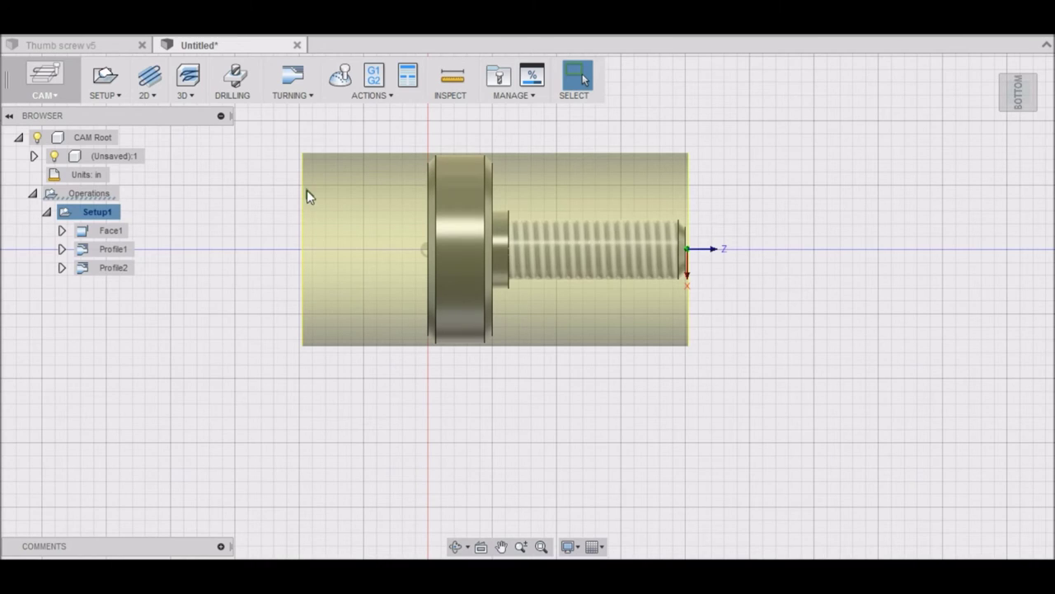
pyautogui.click(311, 95)
# Add a Thread1 operation using the 9 - thread iso double tool on the screw's threaded face
pyautogui.click(300, 225)
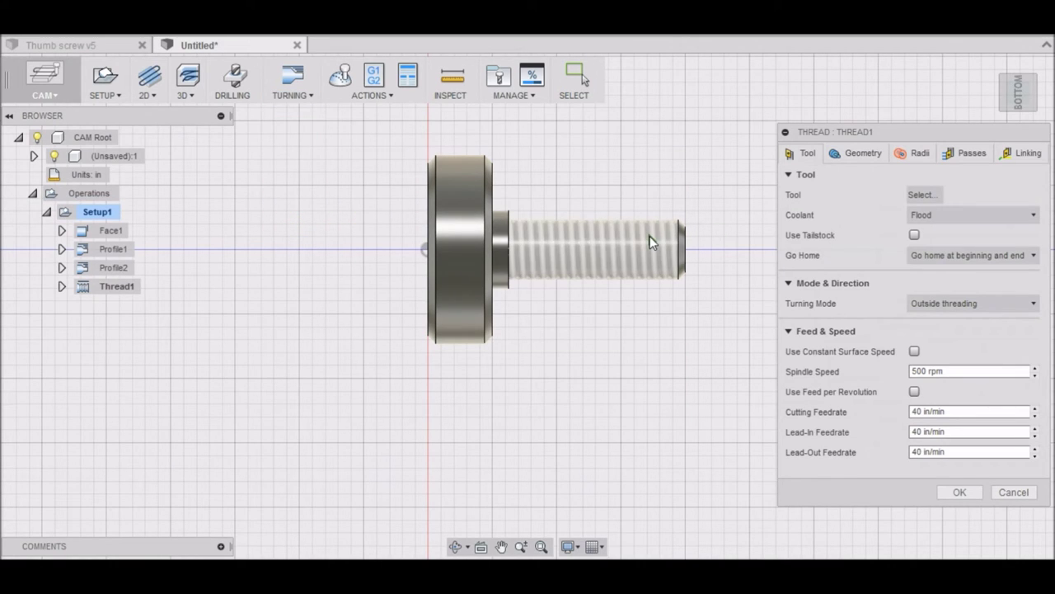
pyautogui.click(924, 197)
pyautogui.click(422, 115)
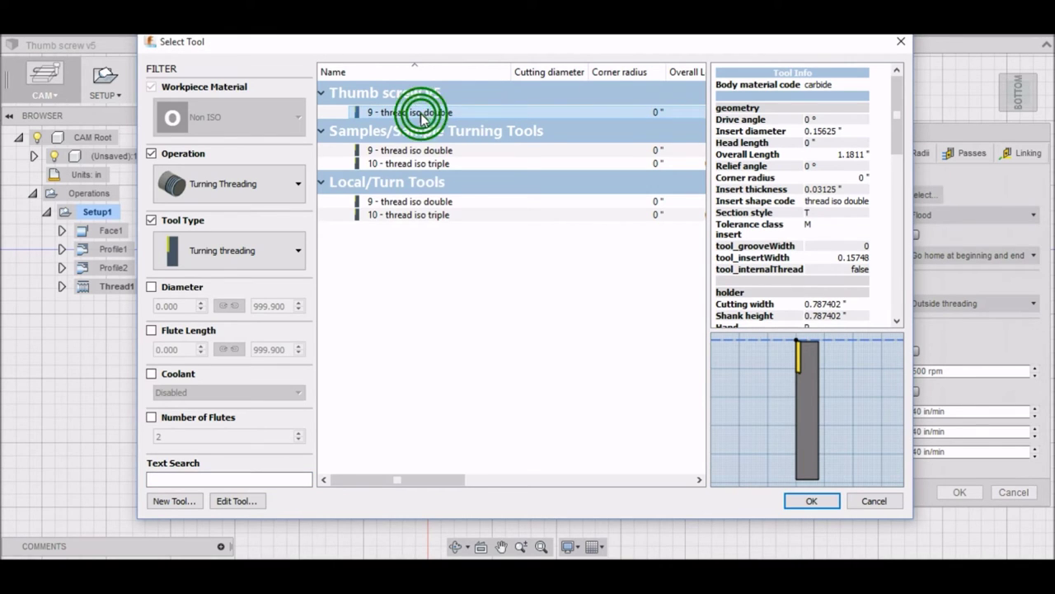
pyautogui.click(810, 500)
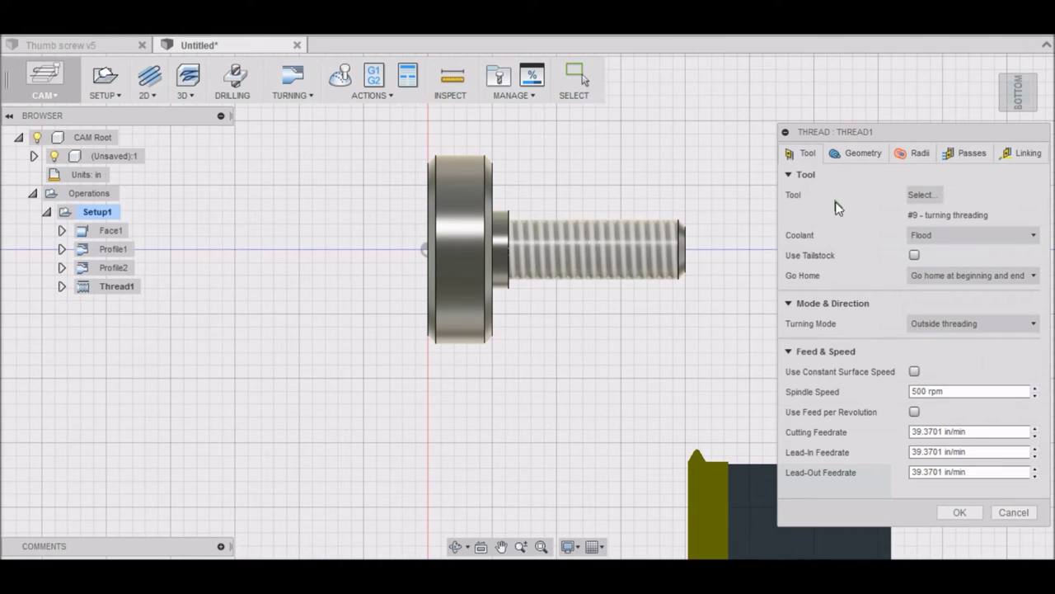
pyautogui.click(842, 154)
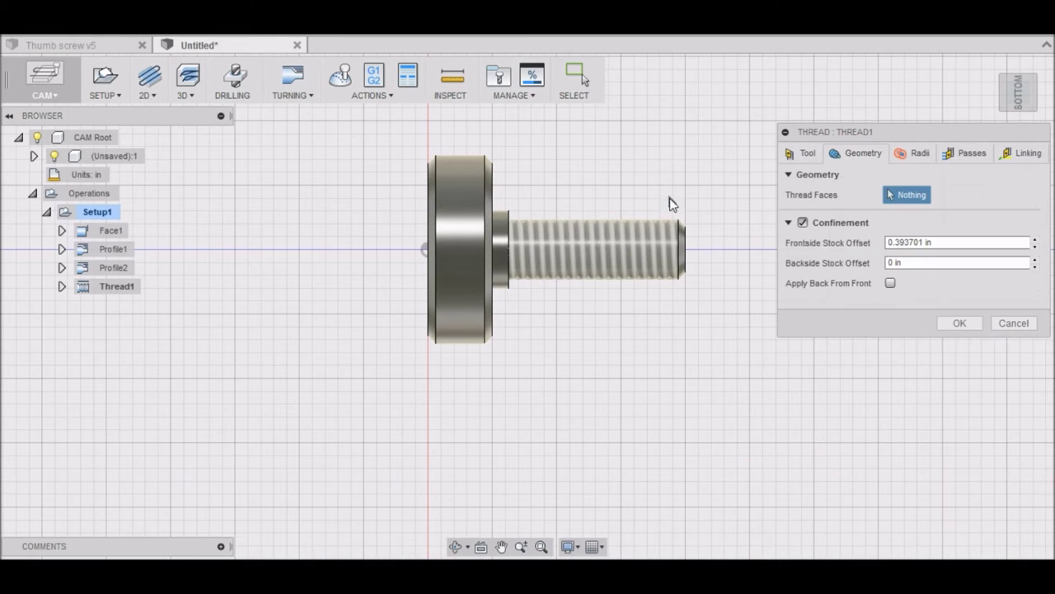
pyautogui.click(649, 236)
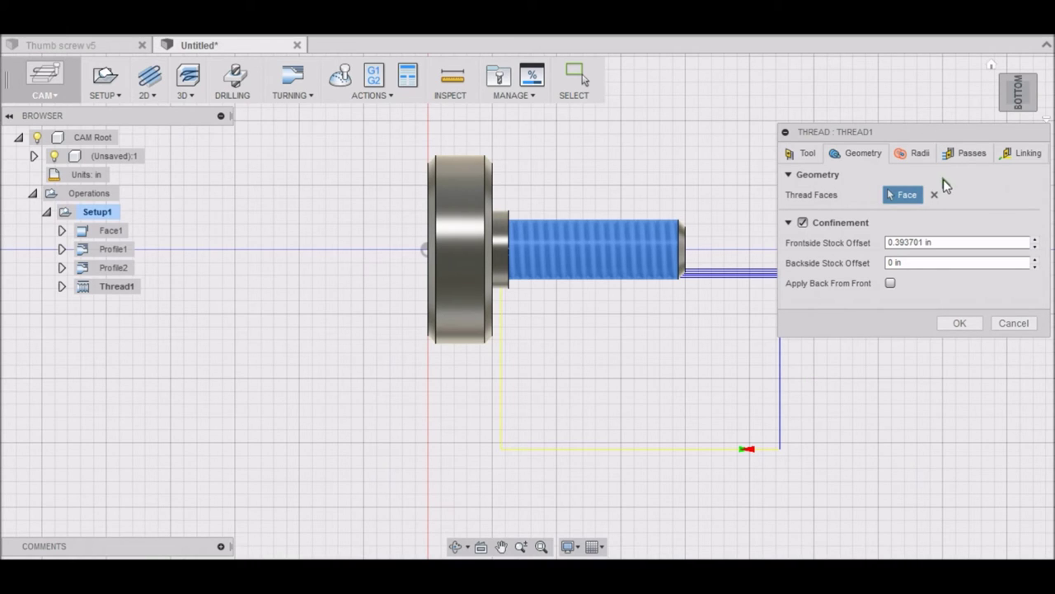
pyautogui.click(960, 323)
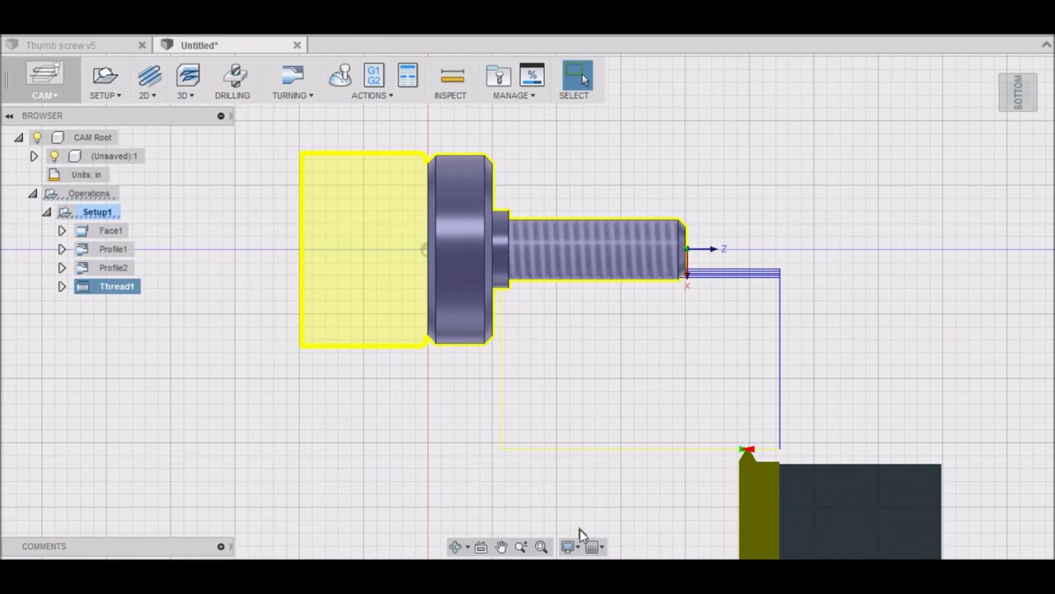
# Edit Thread1's passes to enable a spring pass and the threading cycle with 10 stepdowns
pyautogui.rightClick(118, 285)
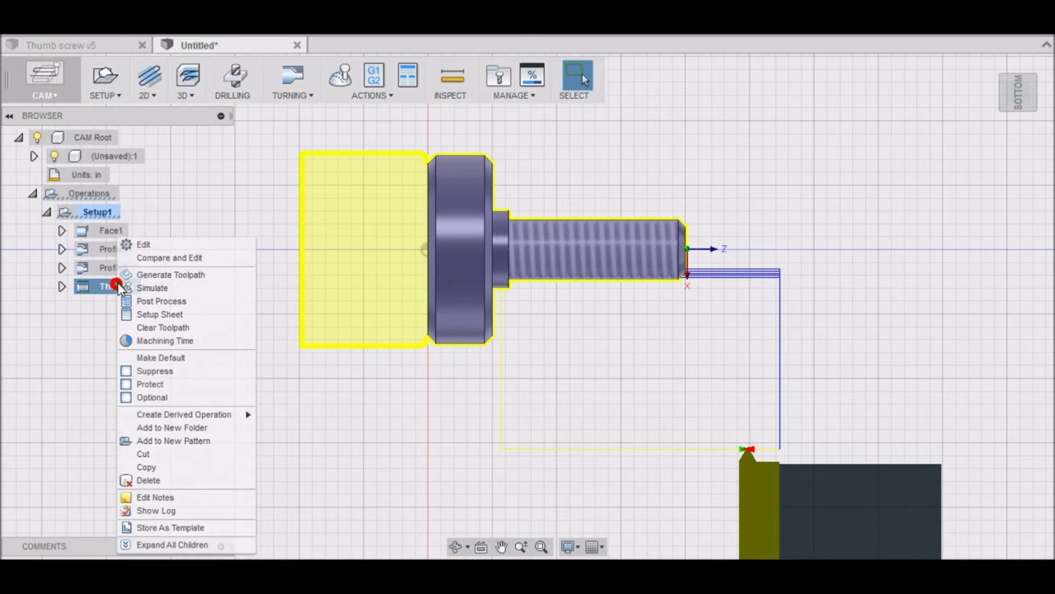
pyautogui.click(149, 244)
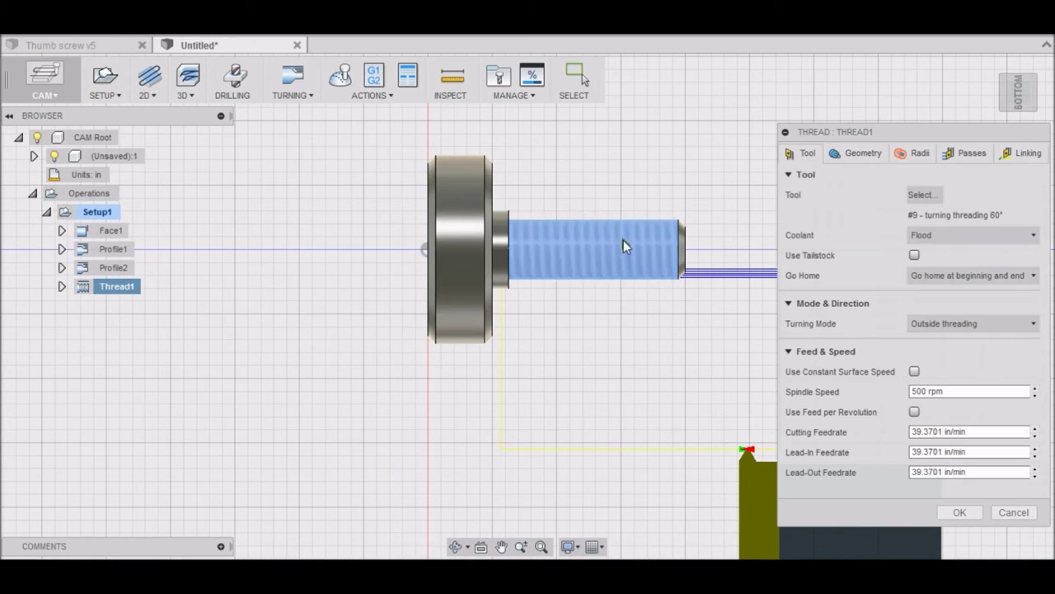
pyautogui.click(968, 153)
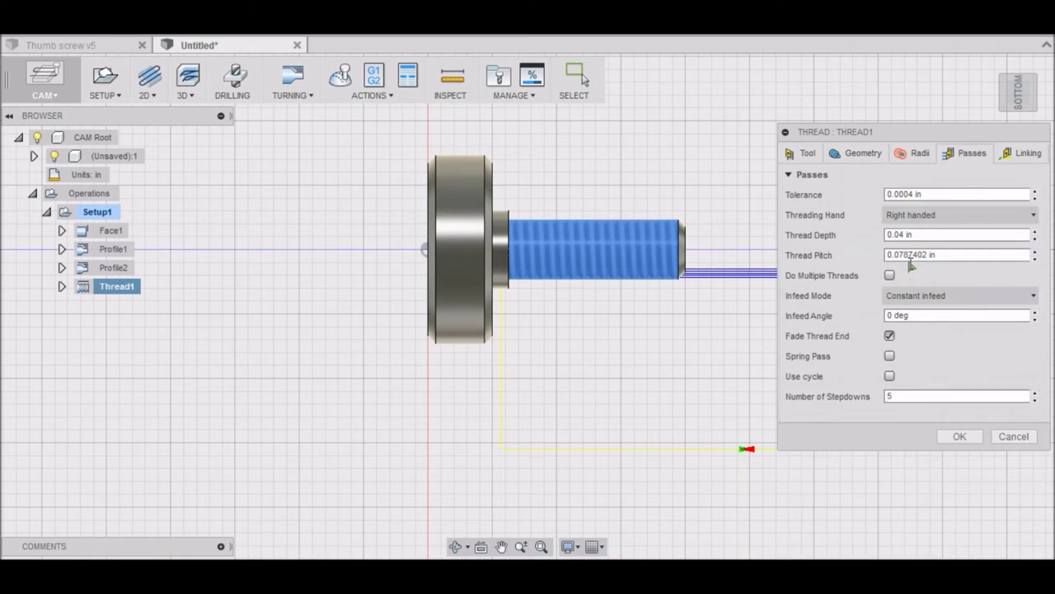
pyautogui.click(891, 360)
pyautogui.click(901, 396)
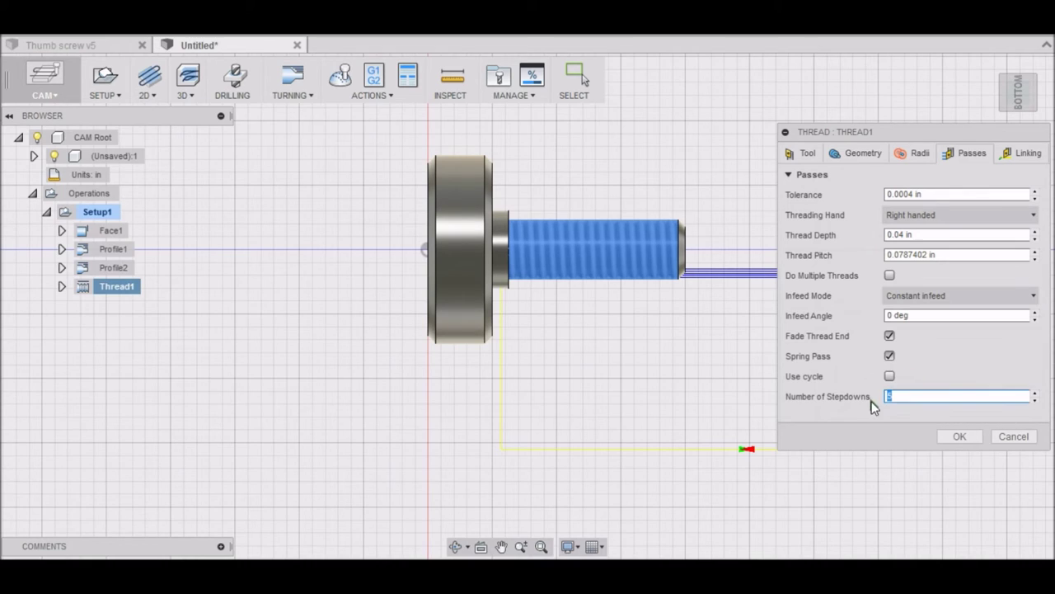
pyautogui.write('10')
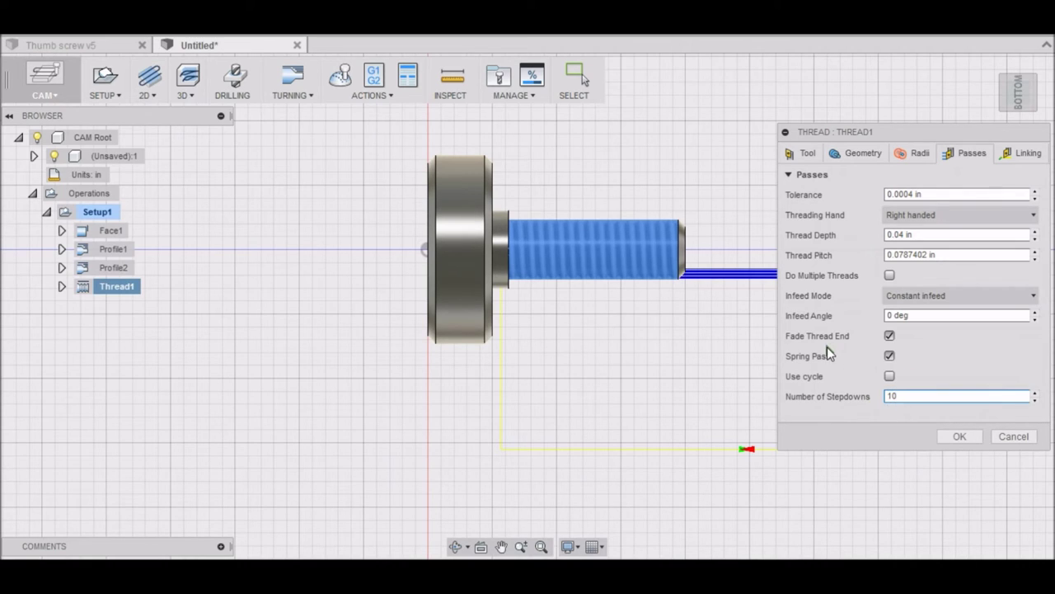
pyautogui.click(890, 376)
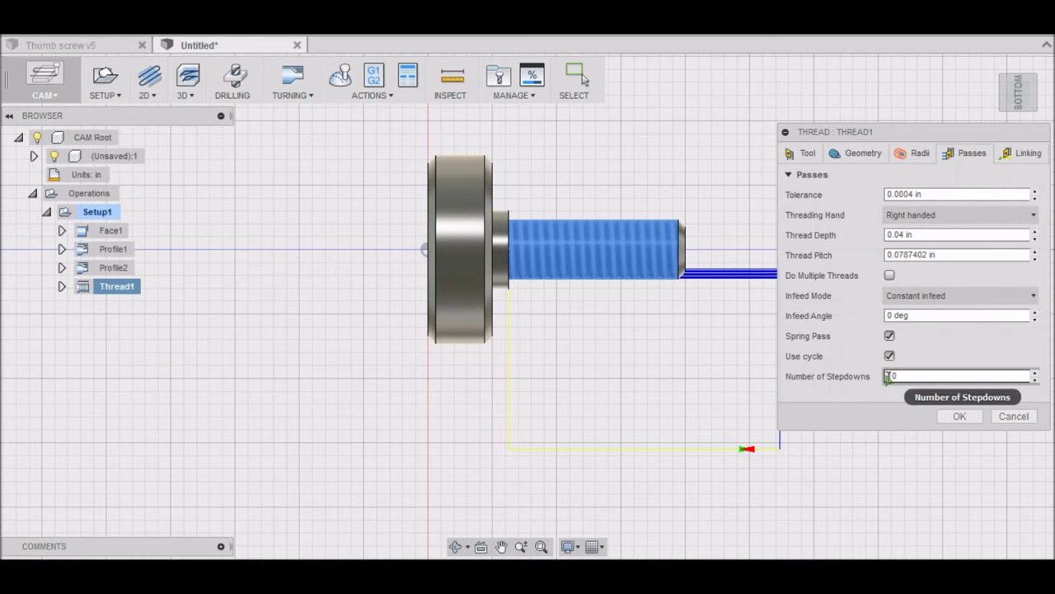
pyautogui.click(960, 417)
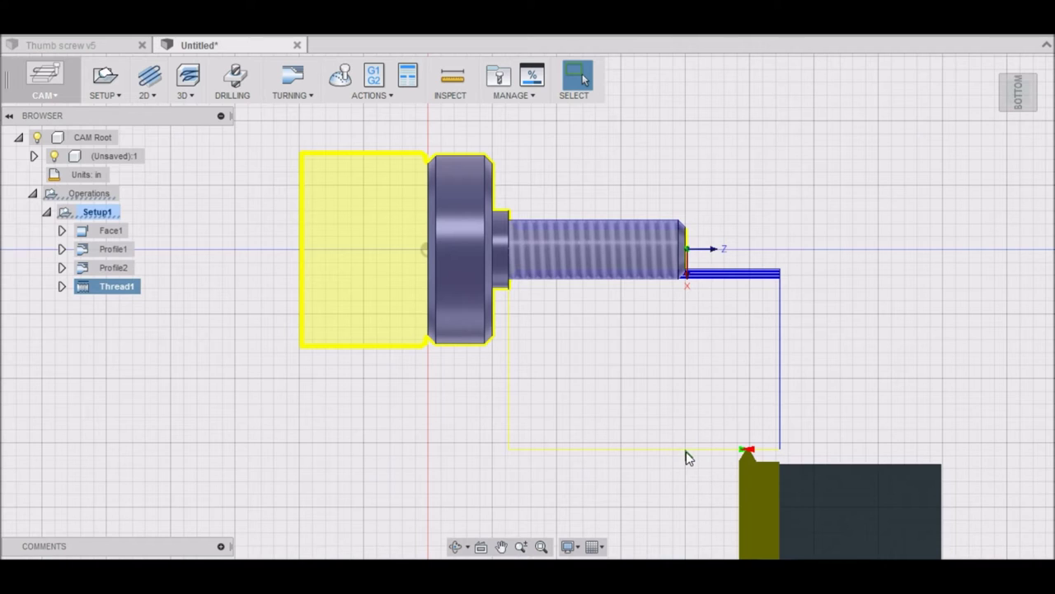
pyautogui.click(312, 95)
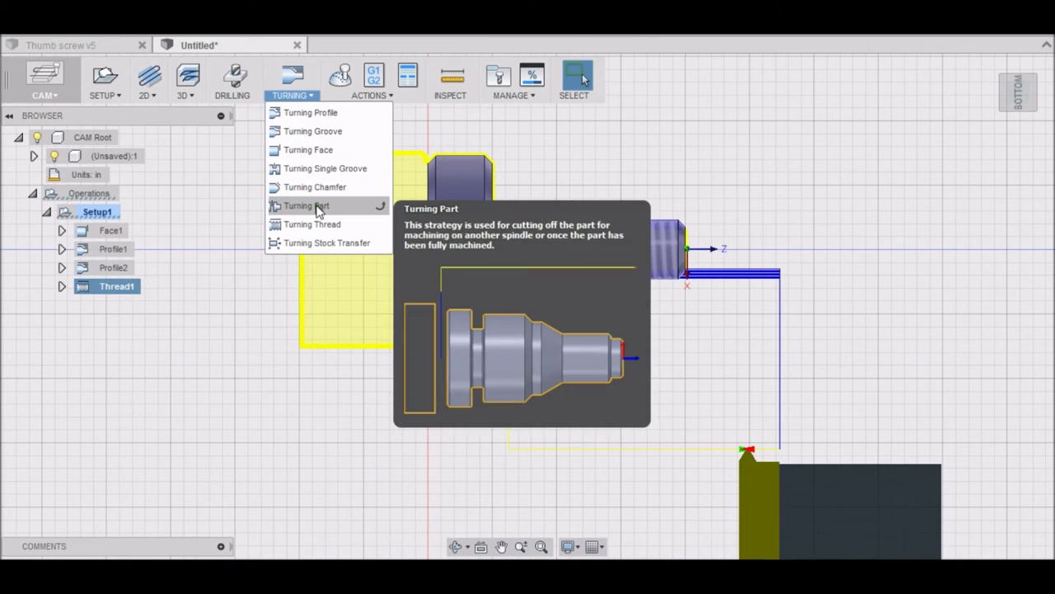
# Add a Part1 cut-off operation using the #6 turning grooving tool
pyautogui.click(317, 206)
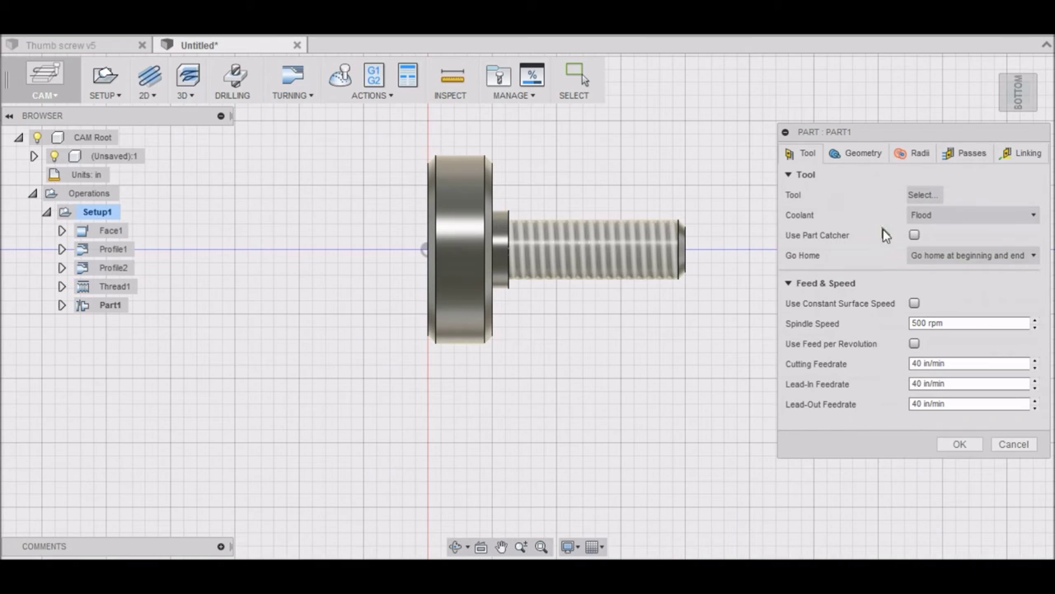
pyautogui.click(862, 154)
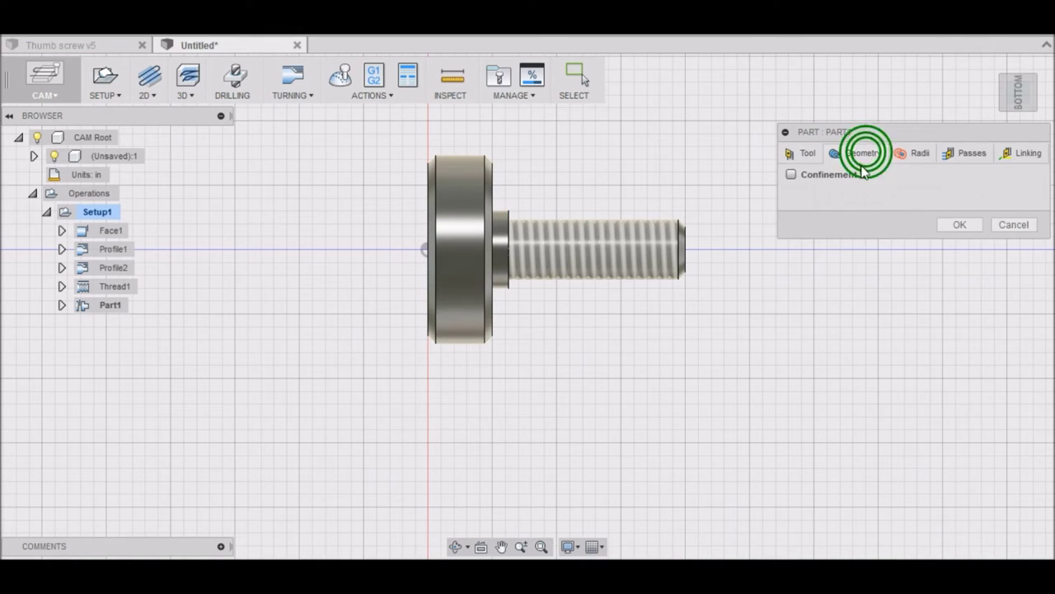
pyautogui.click(954, 158)
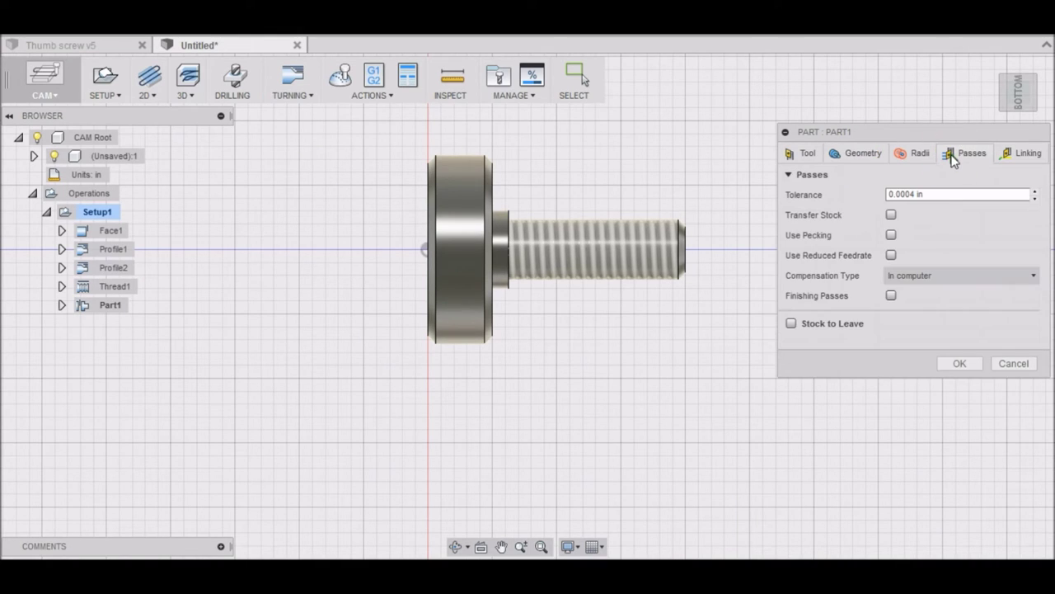
pyautogui.click(802, 153)
pyautogui.click(924, 195)
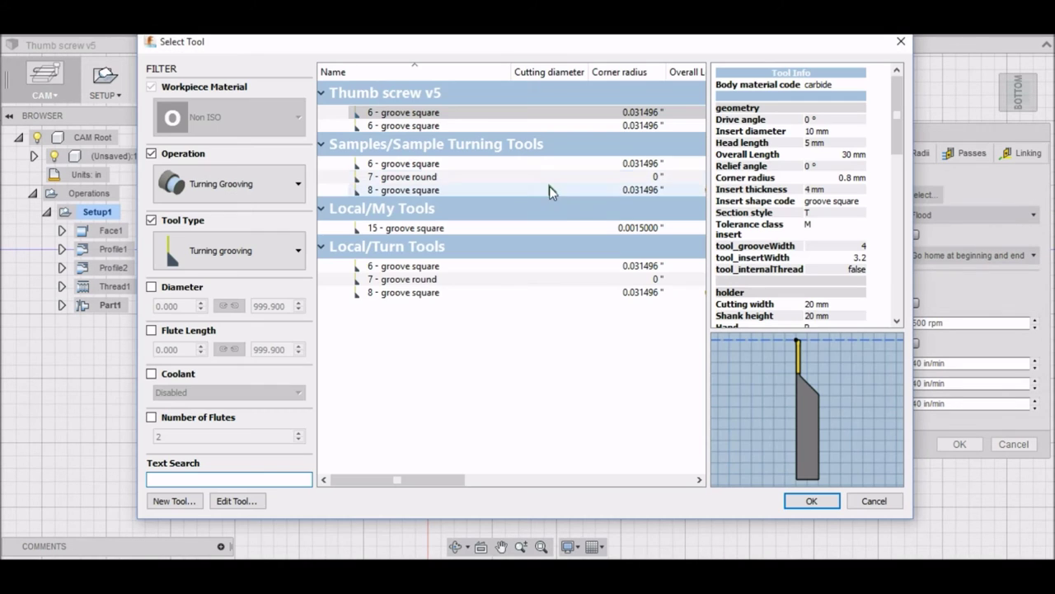
pyautogui.scroll(2, 742, 412)
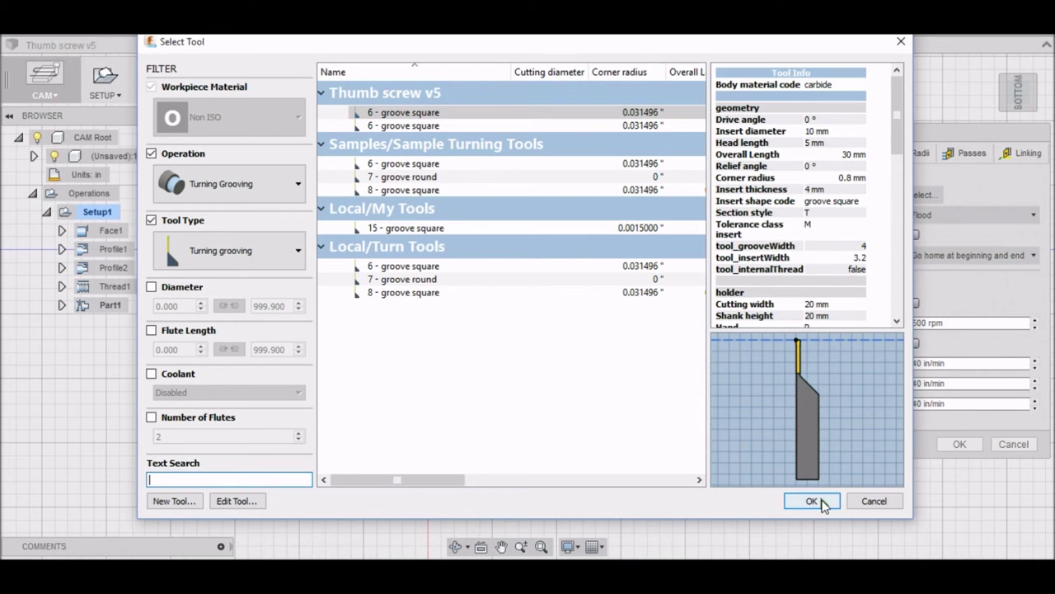
pyautogui.click(821, 502)
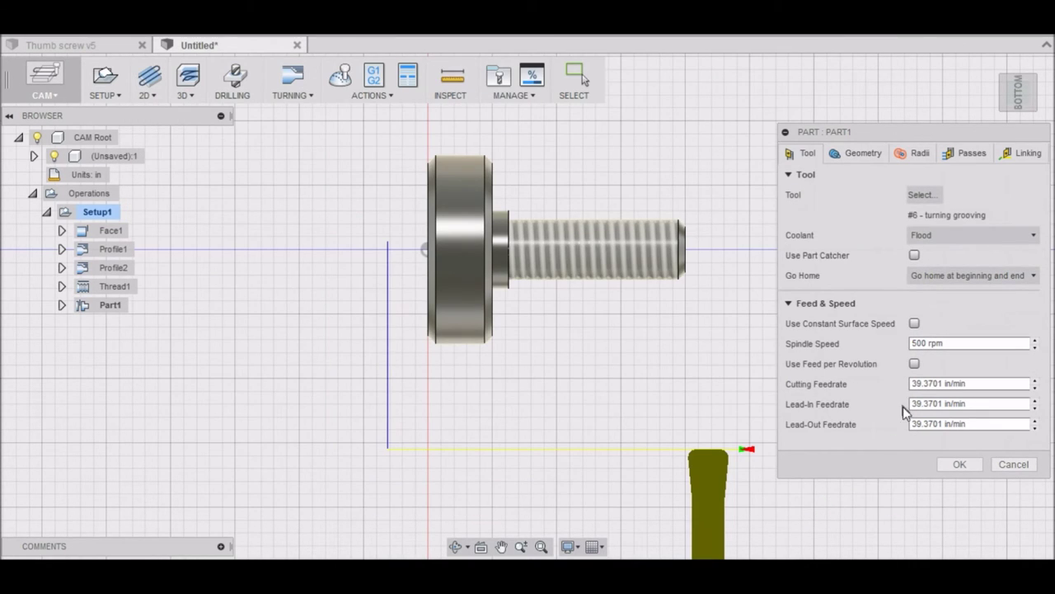
# Set Part1's spindle speed to 1200 rpm with 5 in/min cutting and lead-in feedrates
pyautogui.click(926, 347)
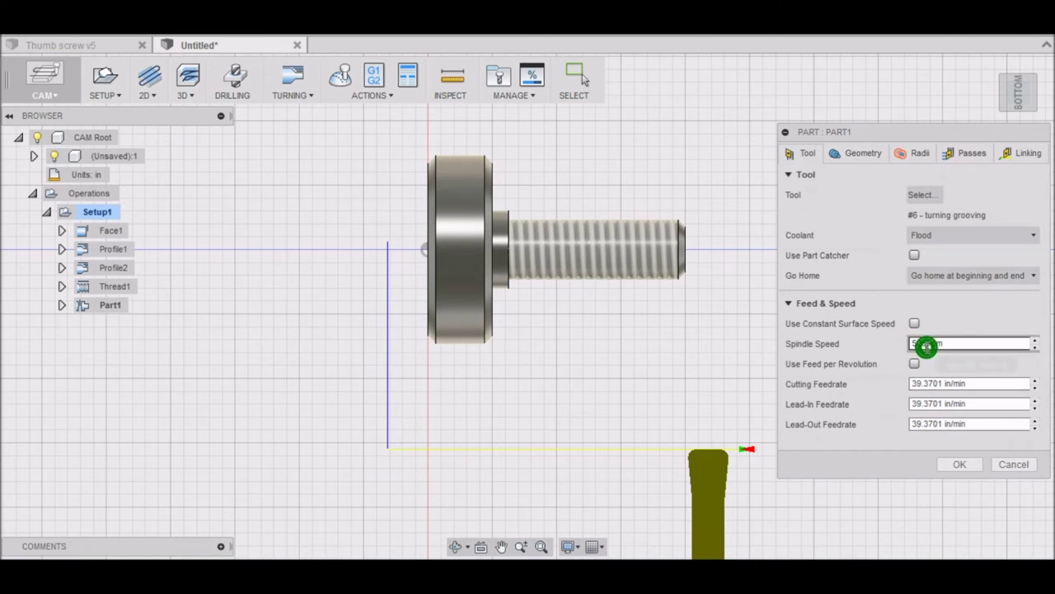
pyautogui.moveTo(926, 346); pyautogui.dragTo(903, 348)
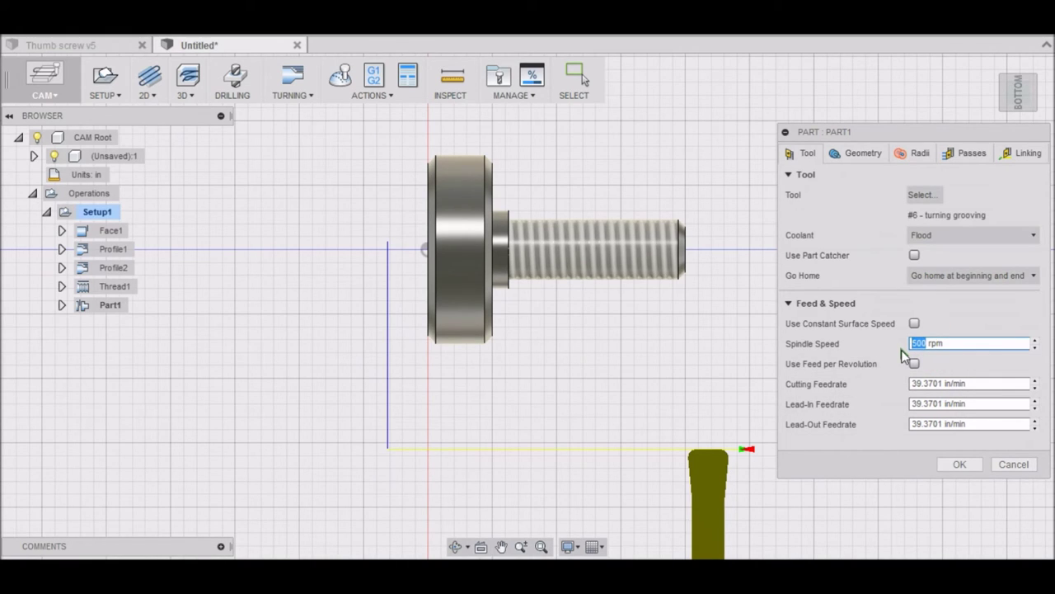
pyautogui.write('2')
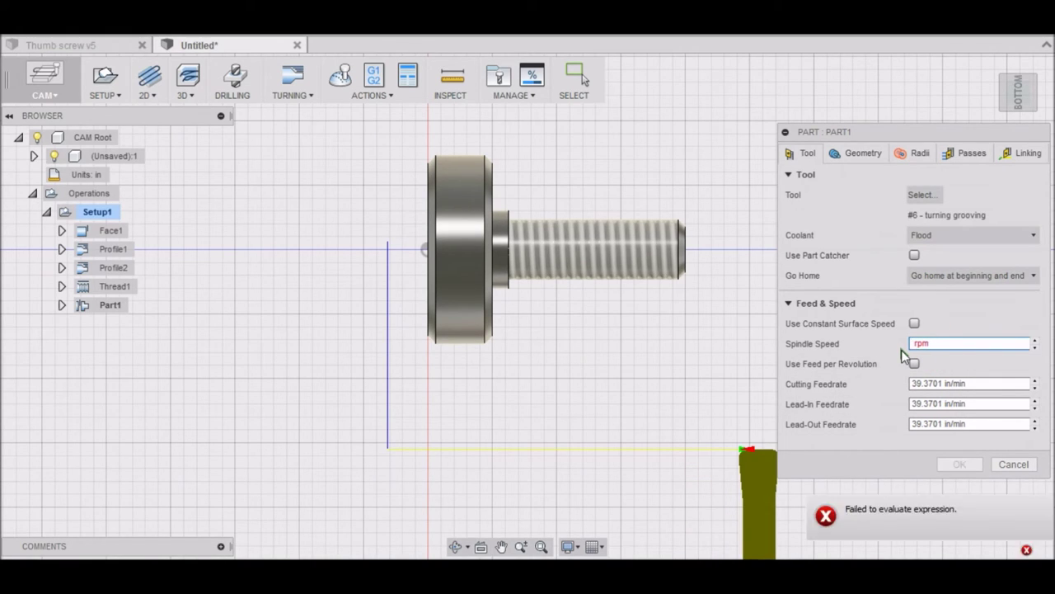
pyautogui.write('1200')
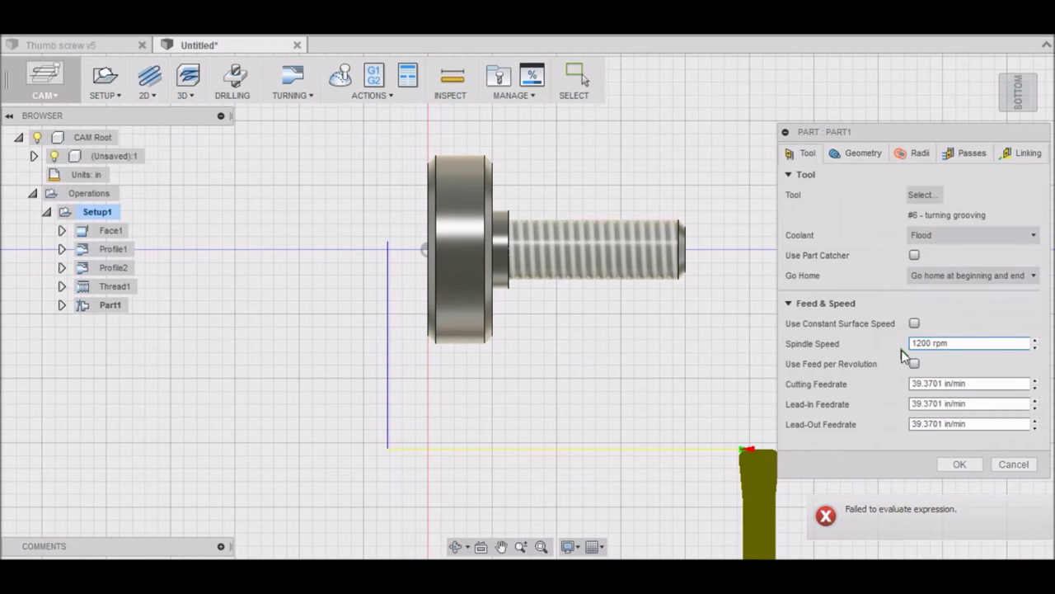
pyautogui.doubleClick(940, 383)
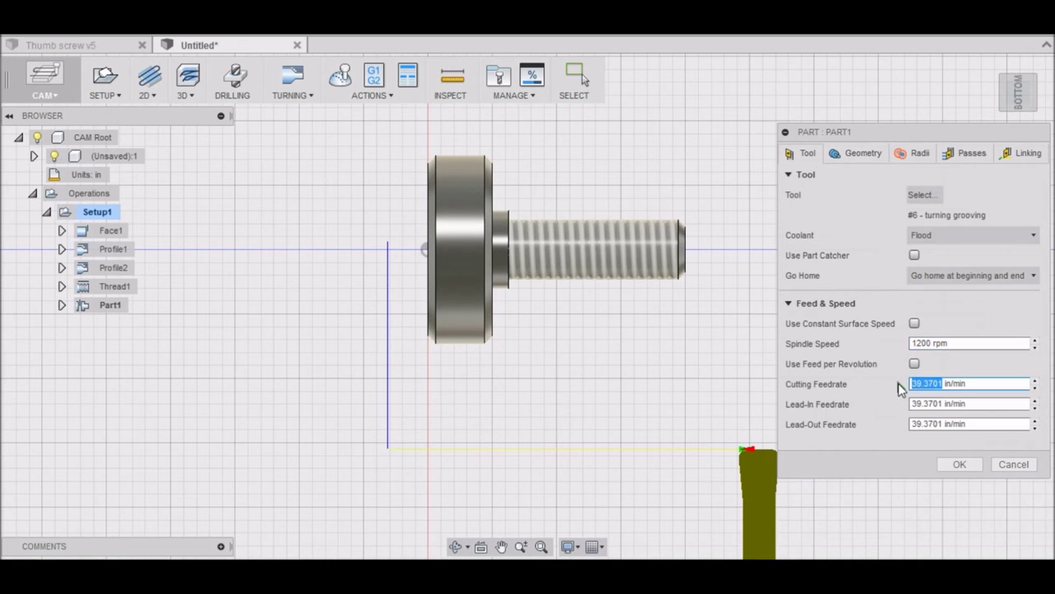
pyautogui.write('.5')
pyautogui.press('BackSpace')
pyautogui.press('BackSpace')
pyautogui.write('5')
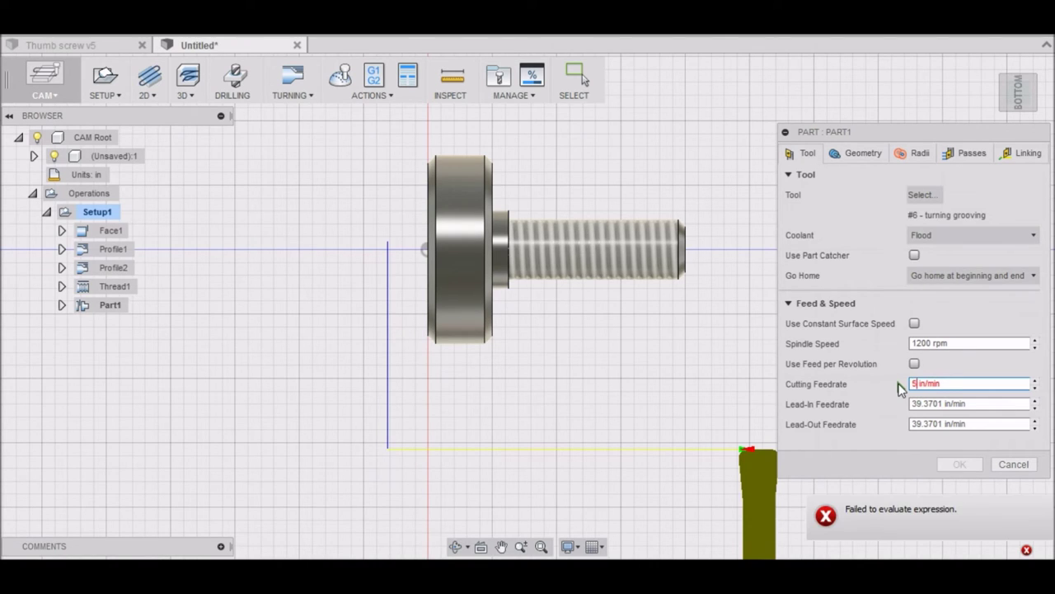
pyautogui.doubleClick(941, 403)
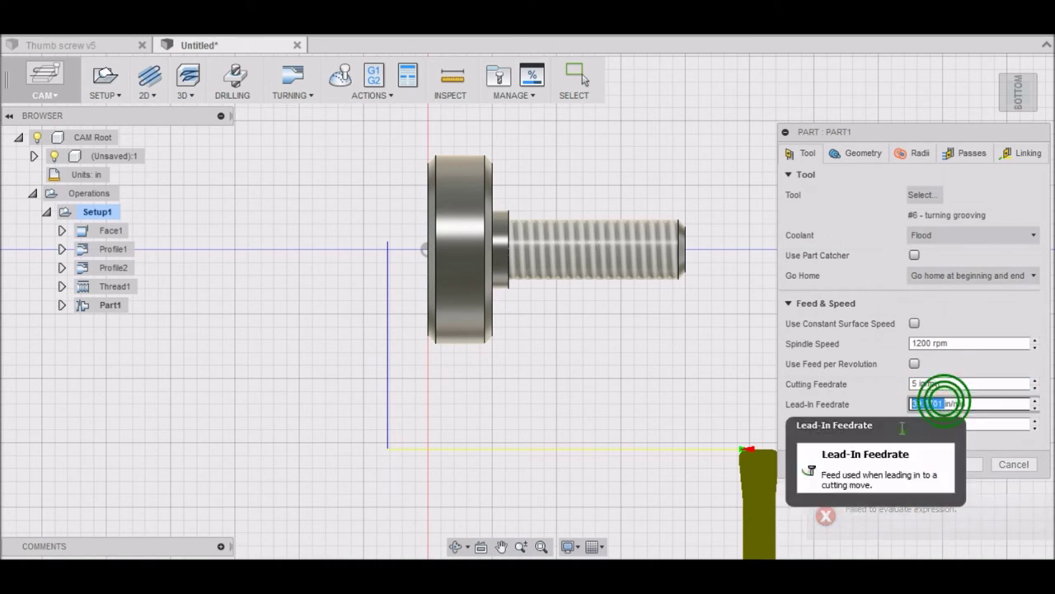
pyautogui.write('5')
pyautogui.doubleClick(940, 423)
pyautogui.click(957, 463)
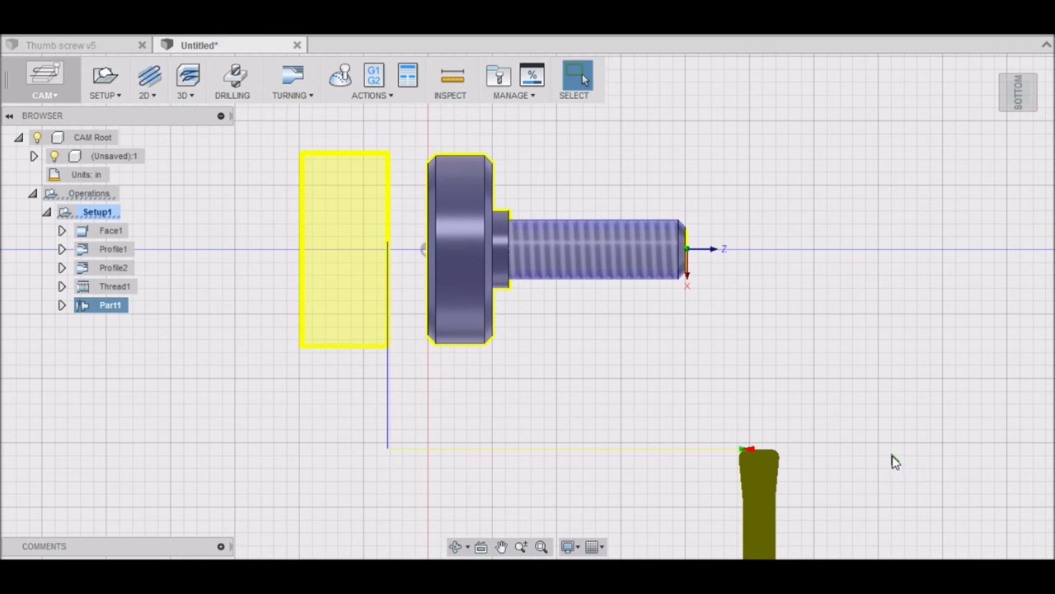
pyautogui.rightClick(99, 251)
# Change Profile1's spindle speed from 500 to 1200 rpm
pyautogui.click(117, 243)
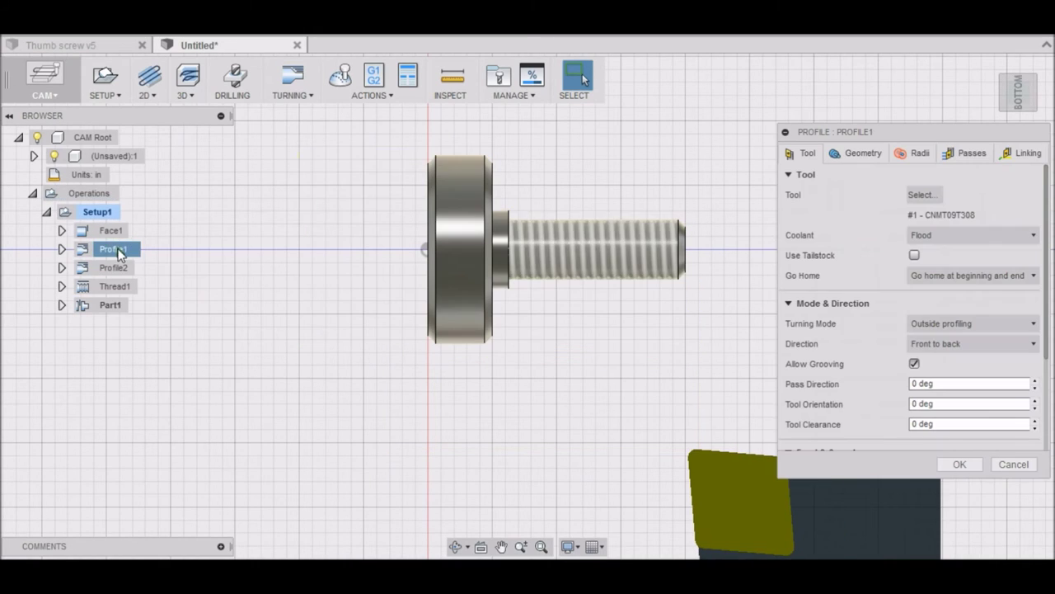
pyautogui.scroll(-1, 968, 377)
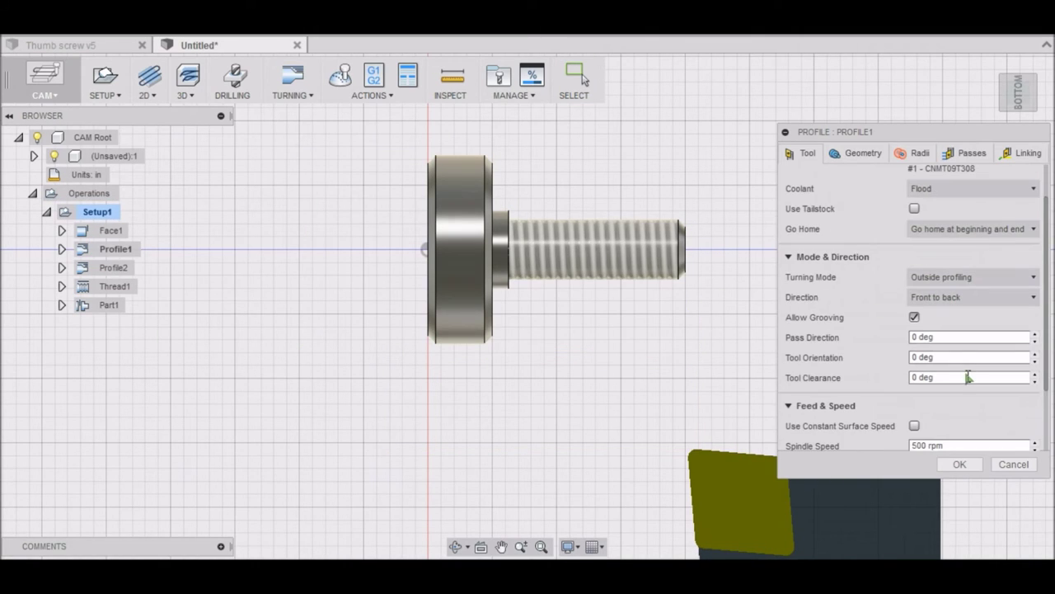
pyautogui.click(1048, 262)
pyautogui.scroll(-2, 1048, 283)
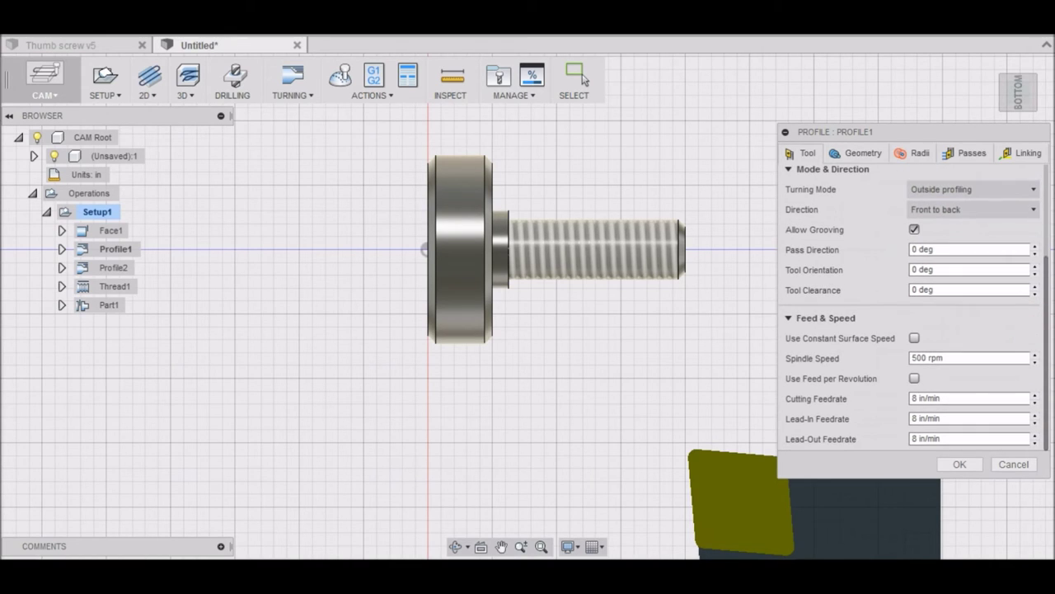
pyautogui.click(924, 358)
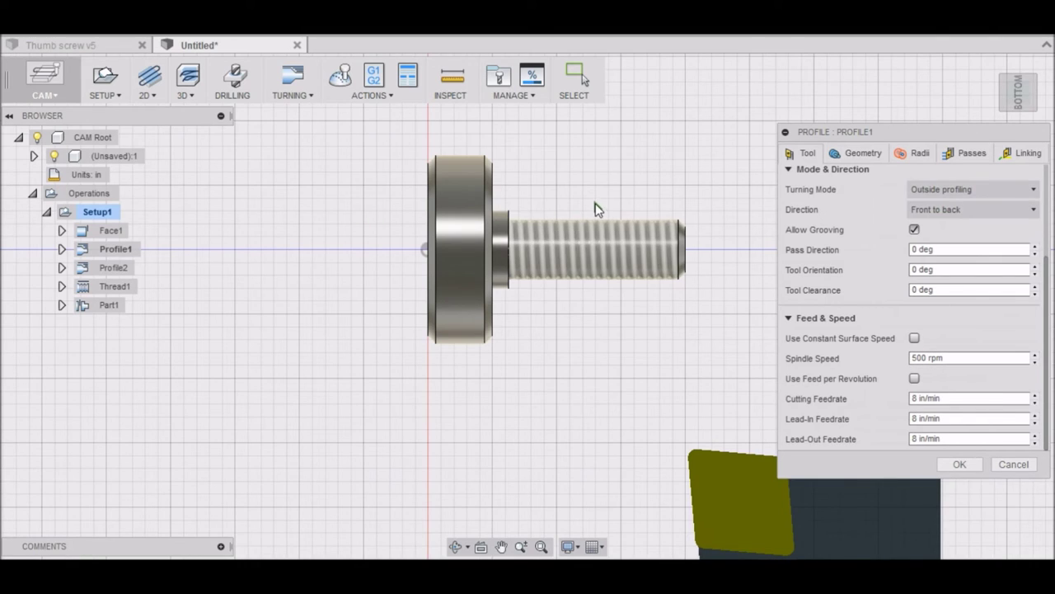
pyautogui.doubleClick(926, 357)
pyautogui.write('120')
pyautogui.write('0')
pyautogui.press('Return')
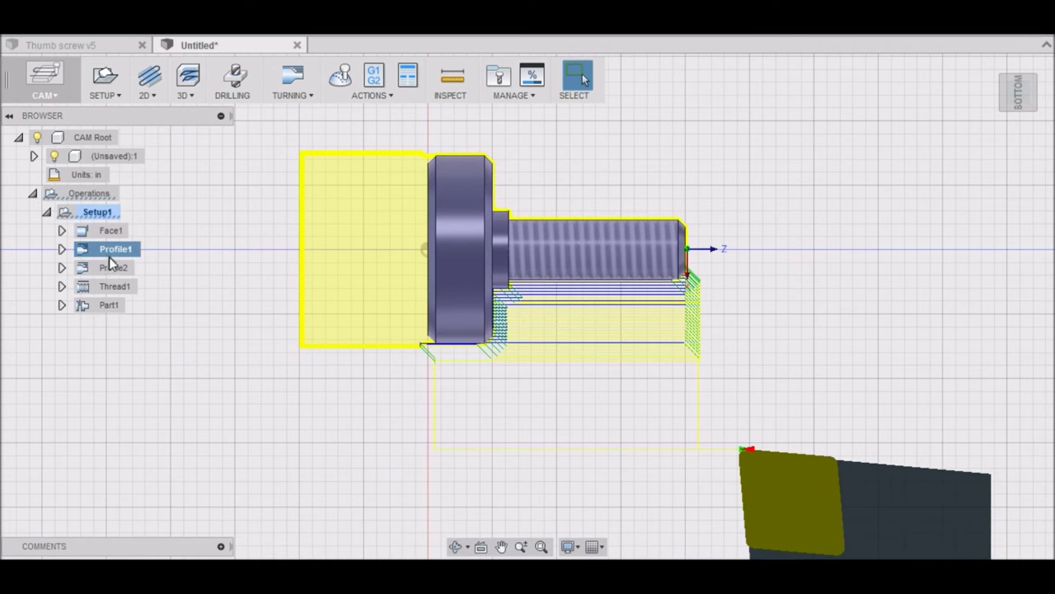
# Set Profile1's cutting, lead-in and lead-out feedrates to 15 in/min
pyautogui.rightClick(106, 248)
pyautogui.click(137, 243)
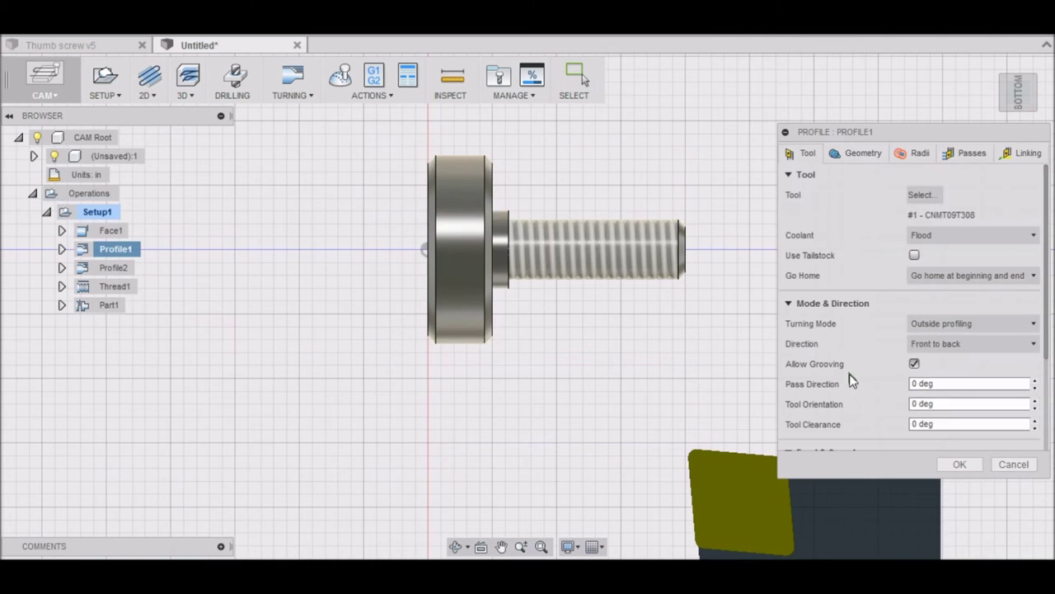
pyautogui.scroll(-3, 1046, 335)
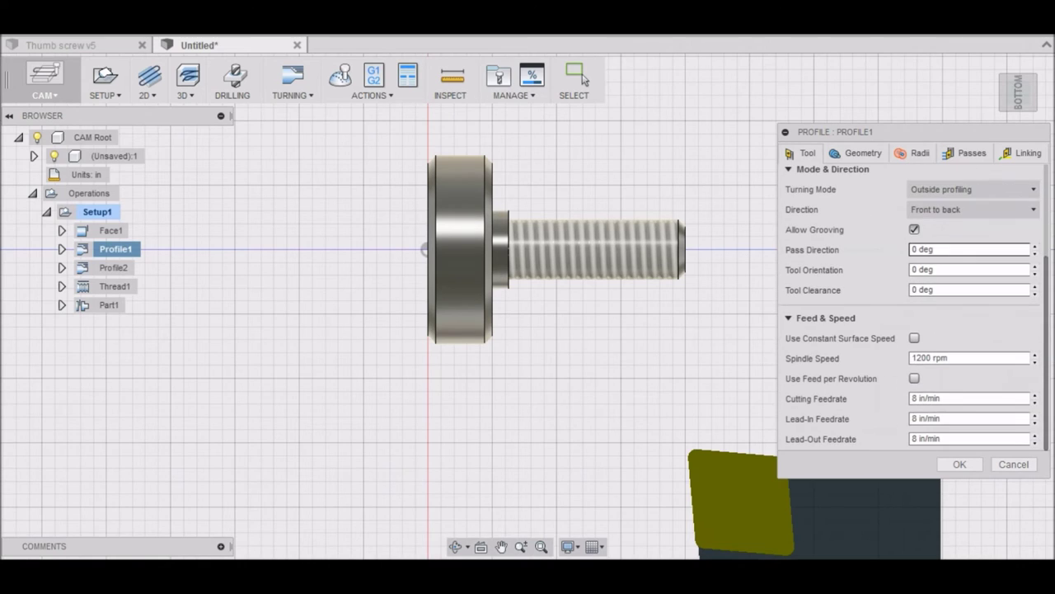
pyautogui.click(915, 401)
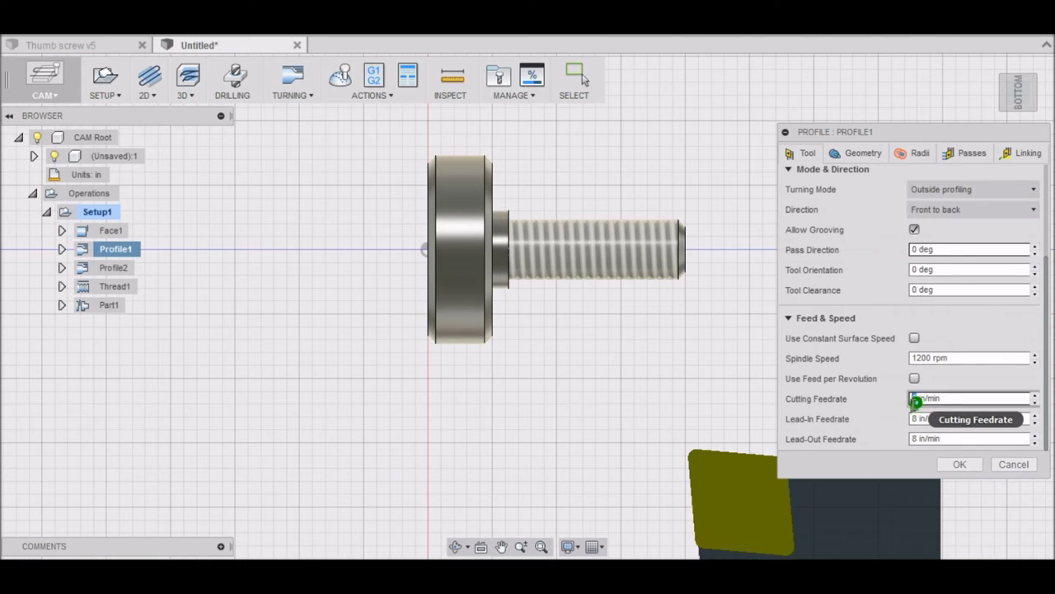
pyautogui.write('15')
pyautogui.click(915, 418)
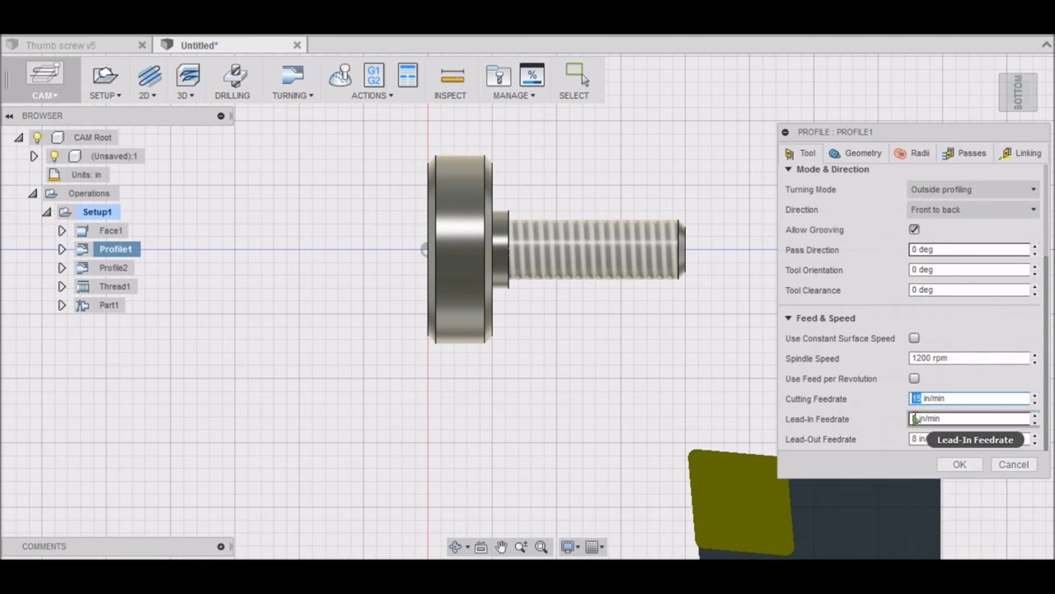
pyautogui.write('15')
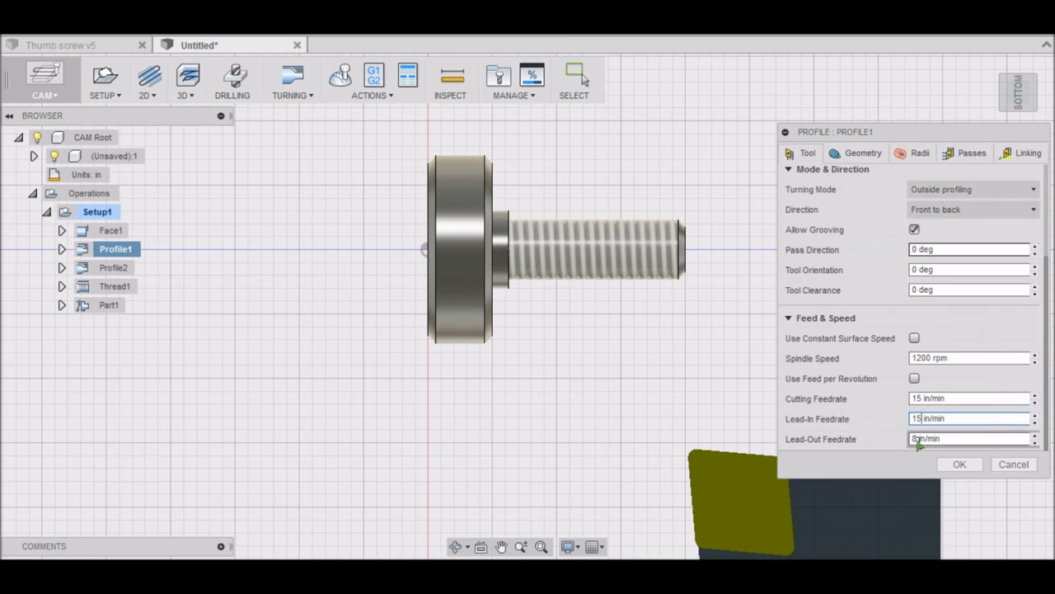
pyautogui.click(915, 439)
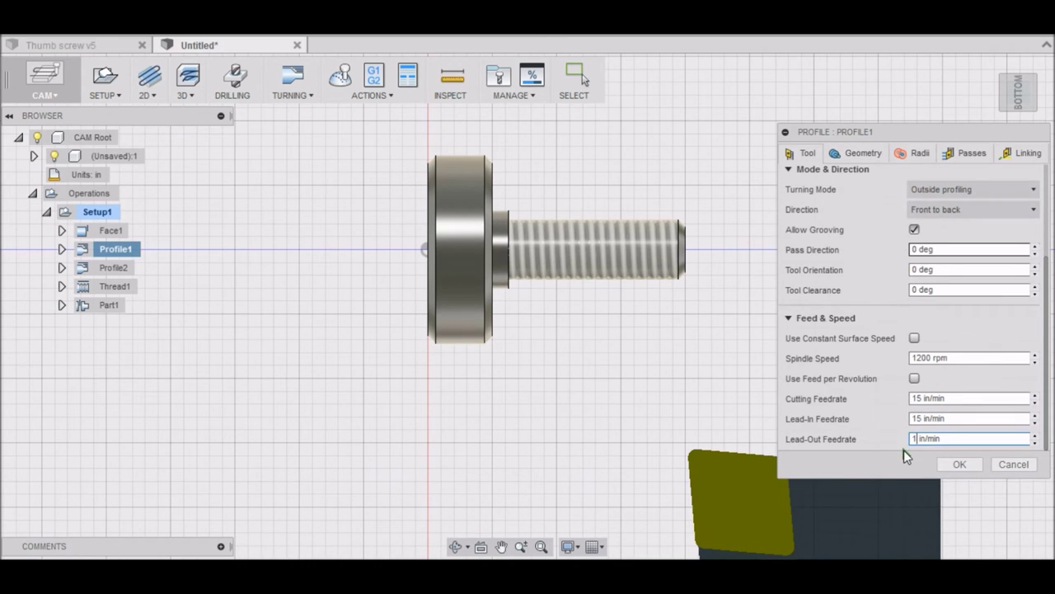
pyautogui.write('15')
pyautogui.click(960, 465)
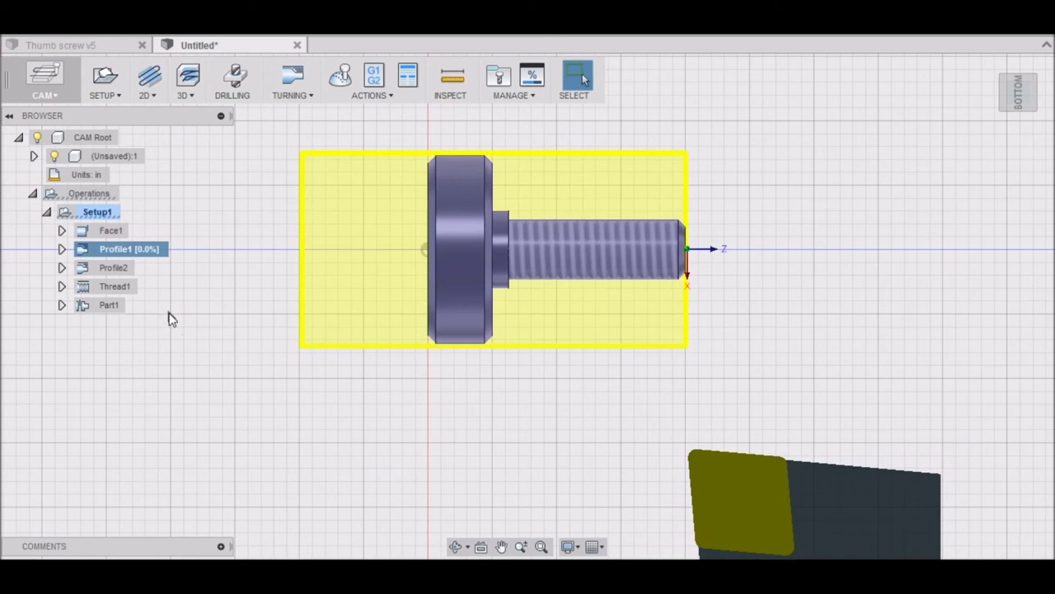
# Edit Profile2: spindle speed 1200 rpm; cutting, lead-in and lead-out feedrates 10 in/min
pyautogui.rightClick(111, 267)
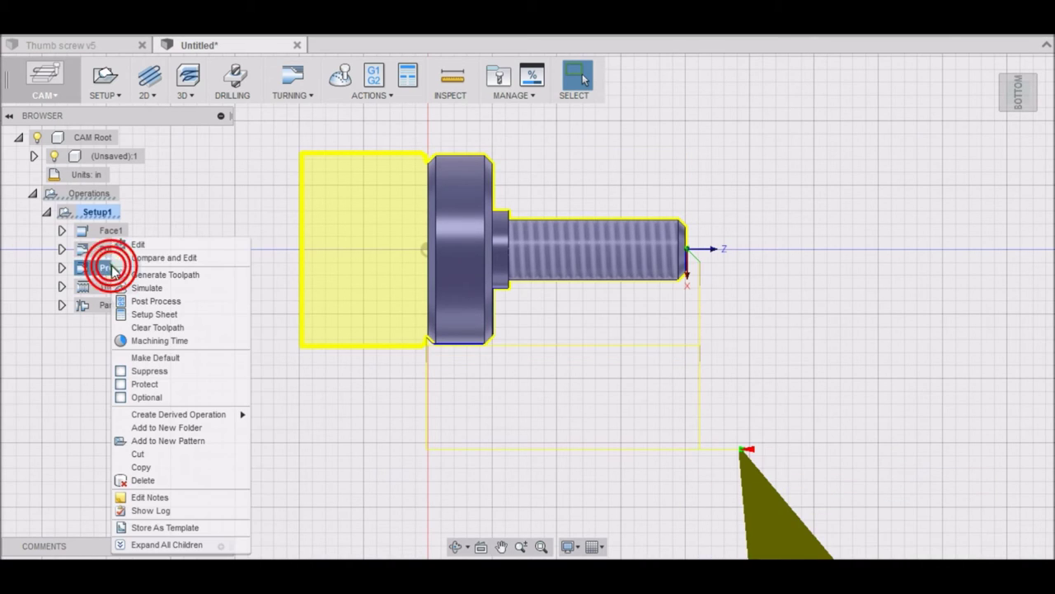
pyautogui.click(136, 244)
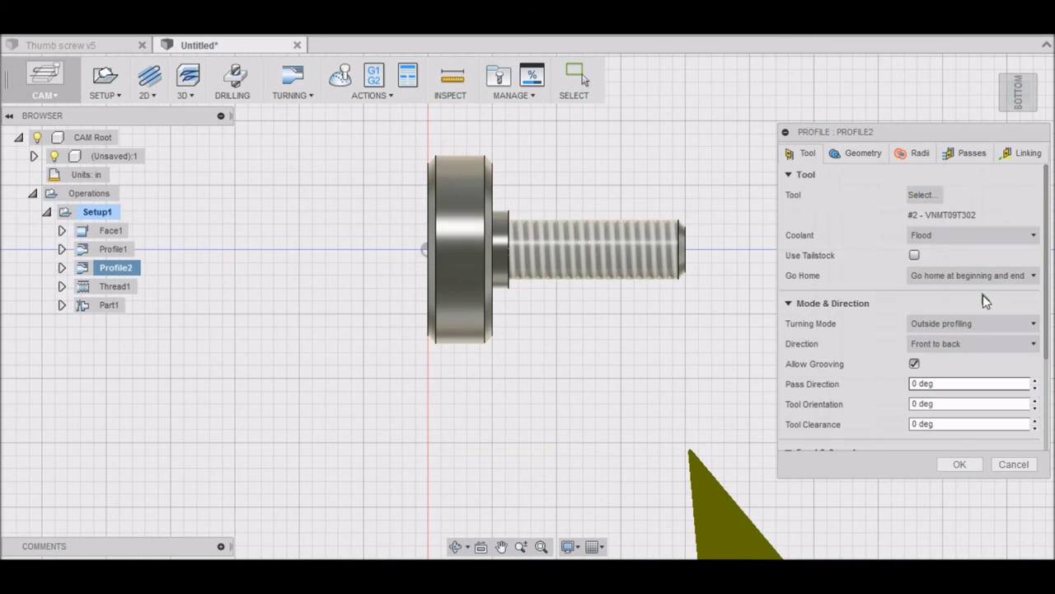
pyautogui.moveTo(1043, 239); pyautogui.dragTo(1044, 333)
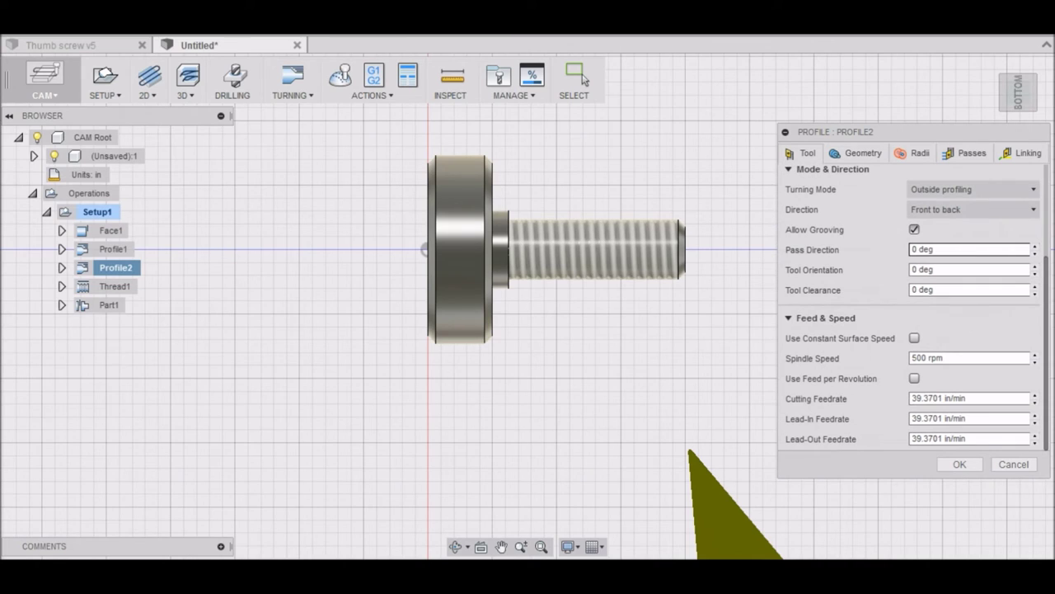
pyautogui.doubleClick(929, 357)
pyautogui.write('1200')
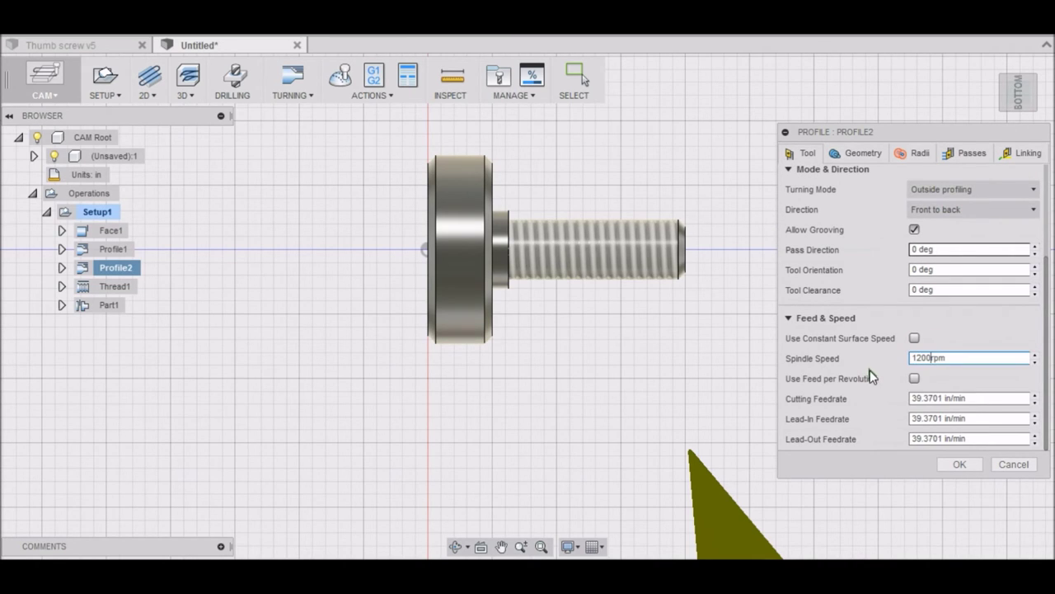
pyautogui.moveTo(938, 399); pyautogui.dragTo(907, 417)
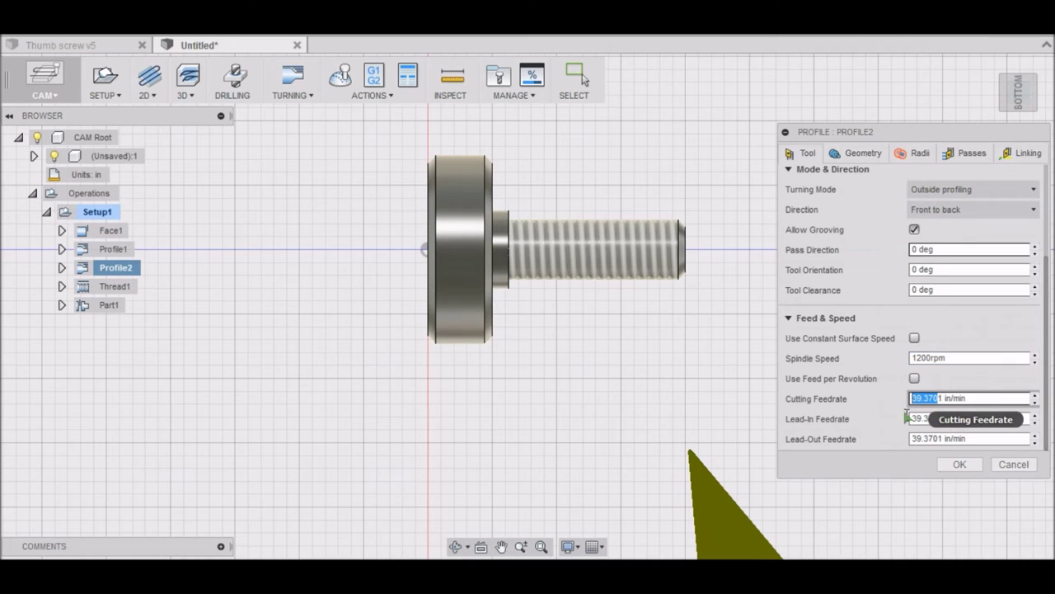
pyautogui.doubleClick(942, 398)
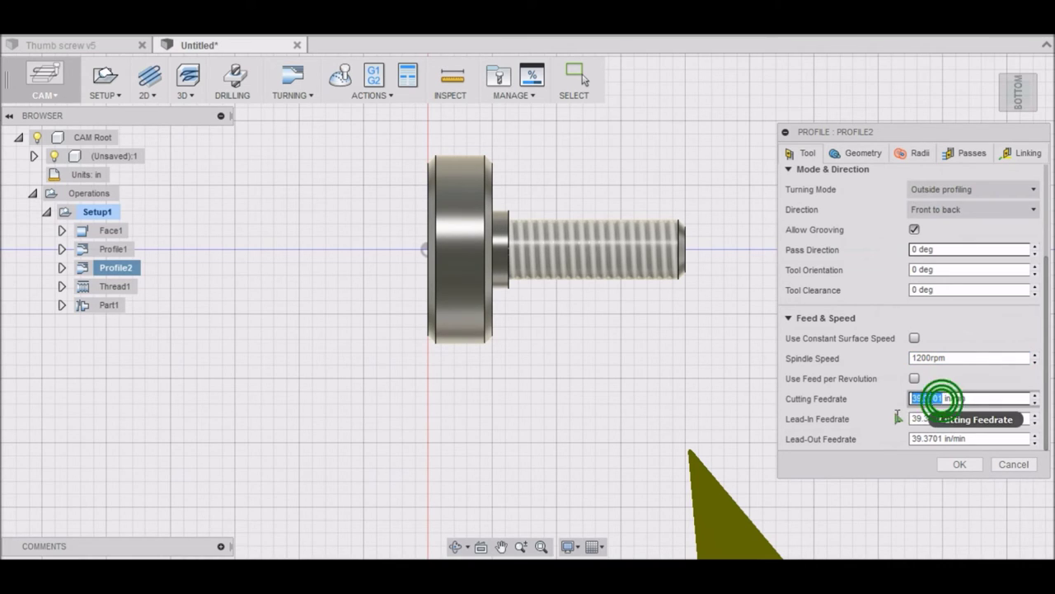
pyautogui.write('10')
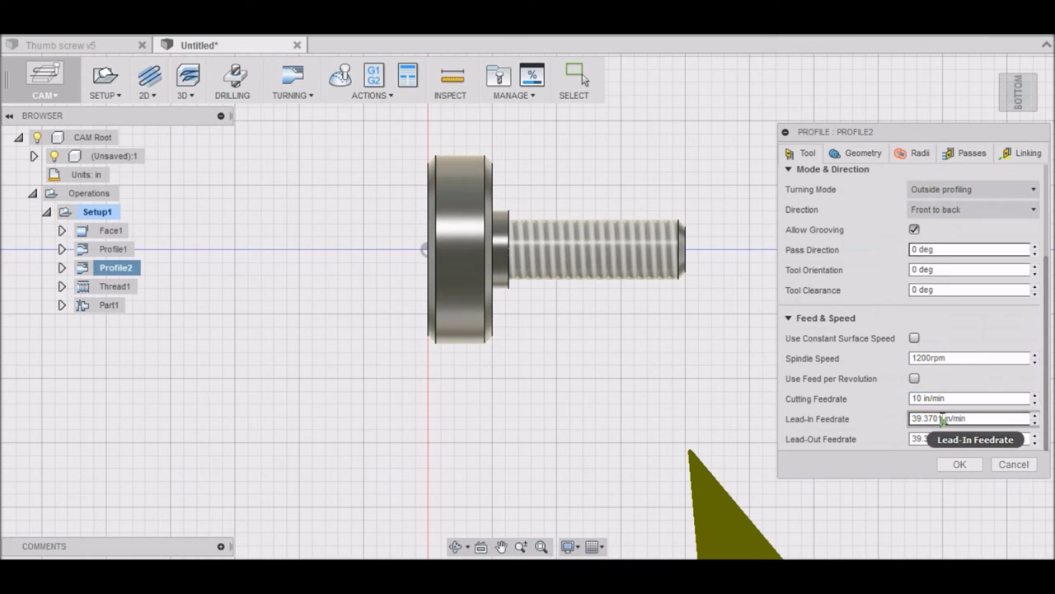
pyautogui.doubleClick(943, 419)
pyautogui.write('10')
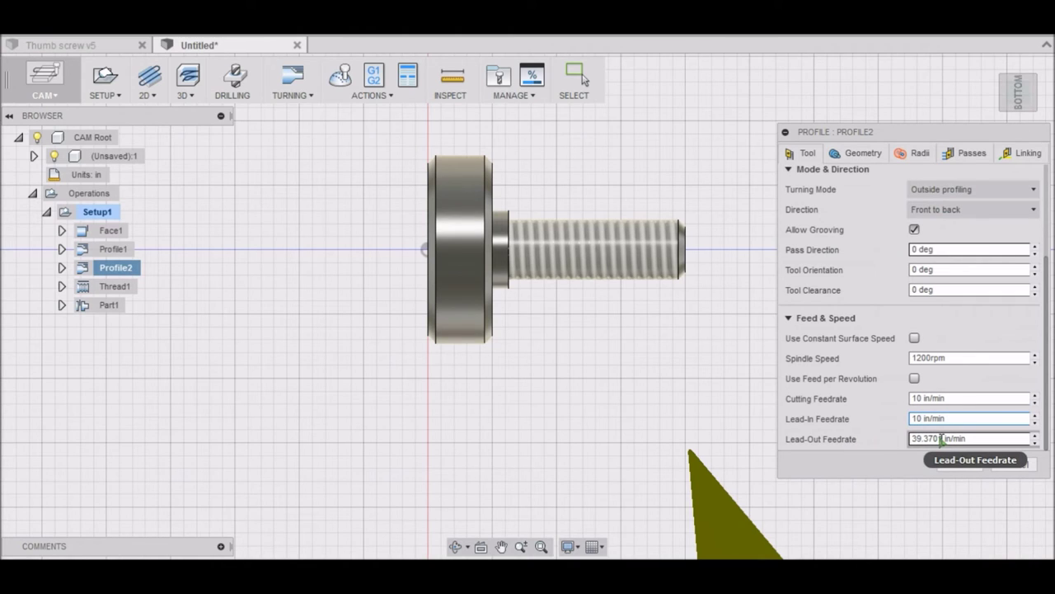
pyautogui.doubleClick(940, 438)
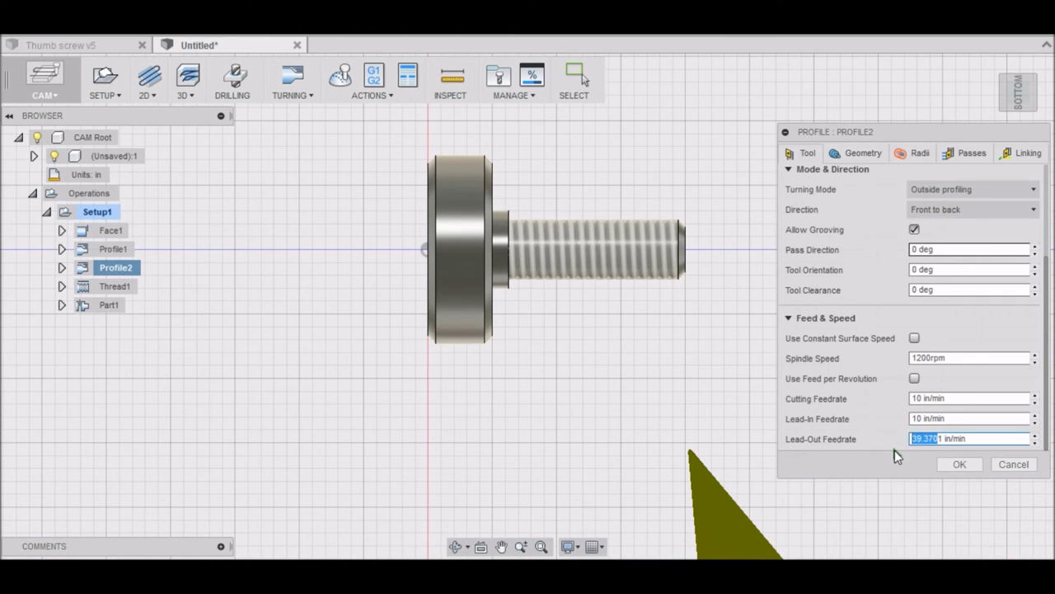
pyautogui.write('10')
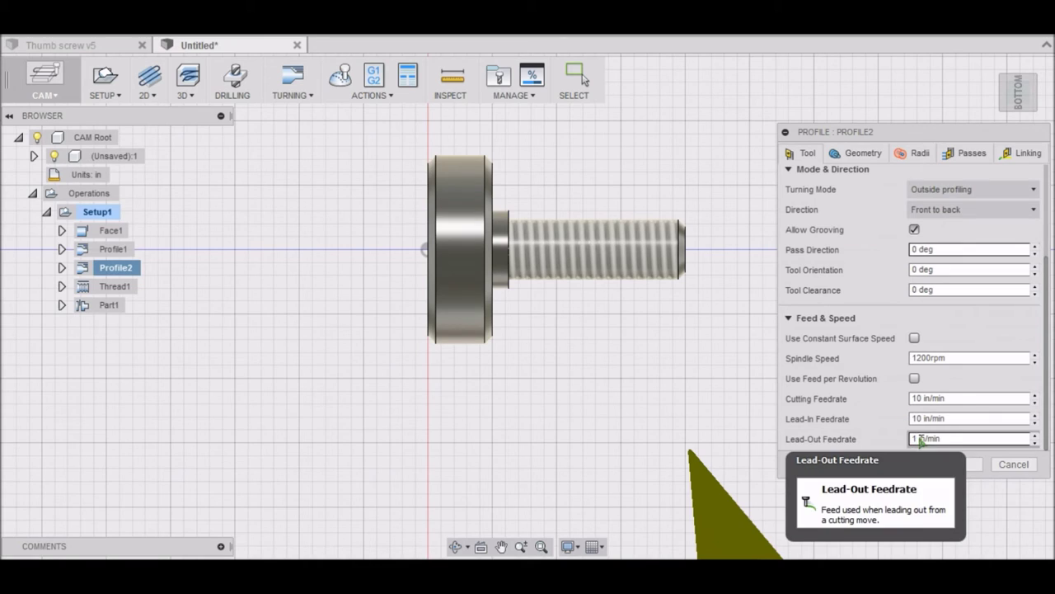
pyautogui.click(971, 471)
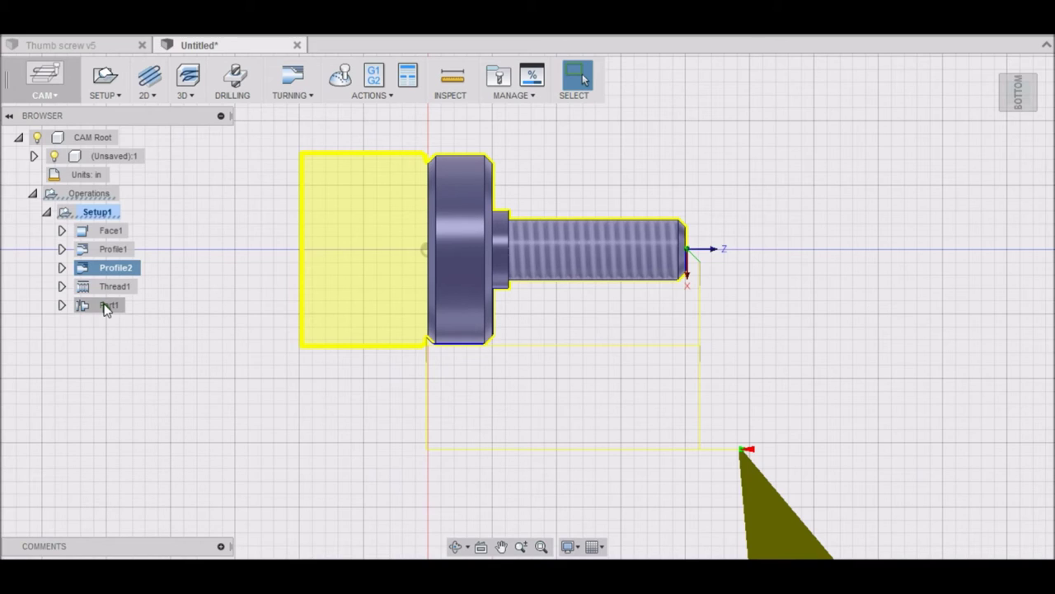
# Toggle Setup1's stock visibility, then simulate all five turning operations at faster playback
pyautogui.click(423, 113)
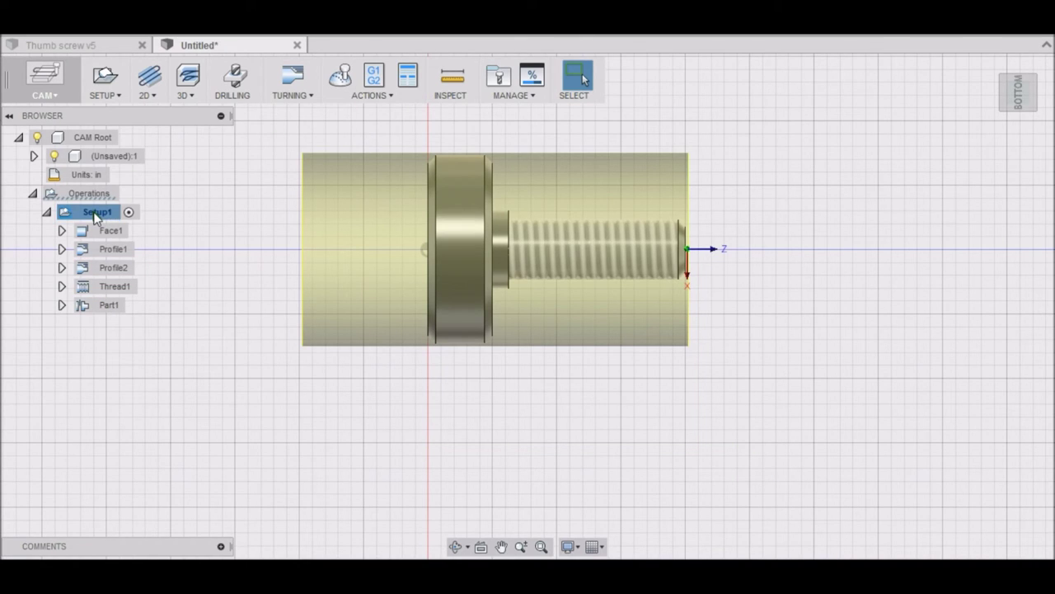
pyautogui.click(96, 214)
pyautogui.click(66, 212)
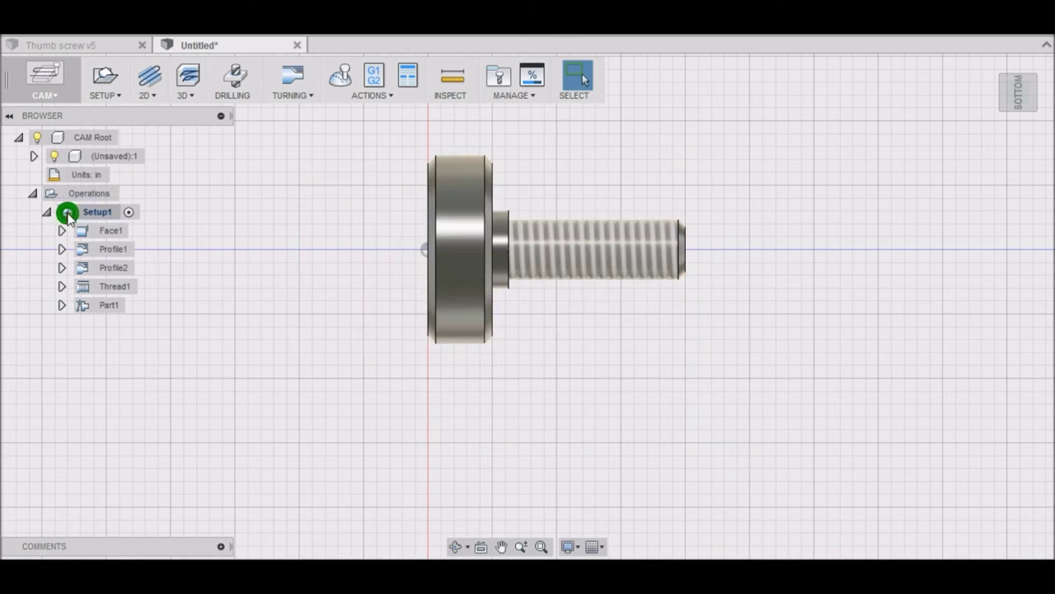
pyautogui.click(95, 212)
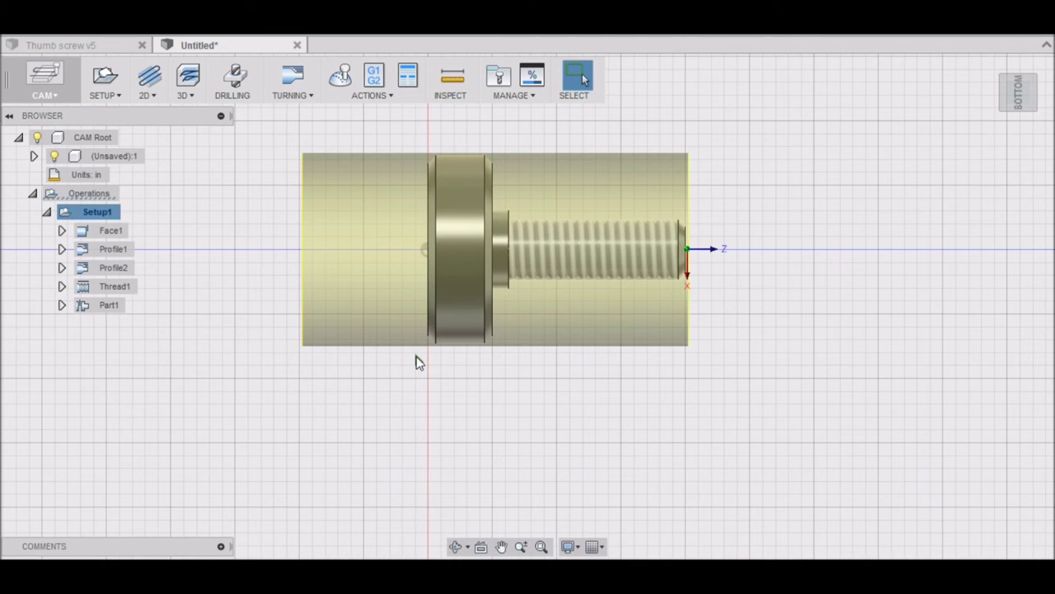
pyautogui.click(341, 82)
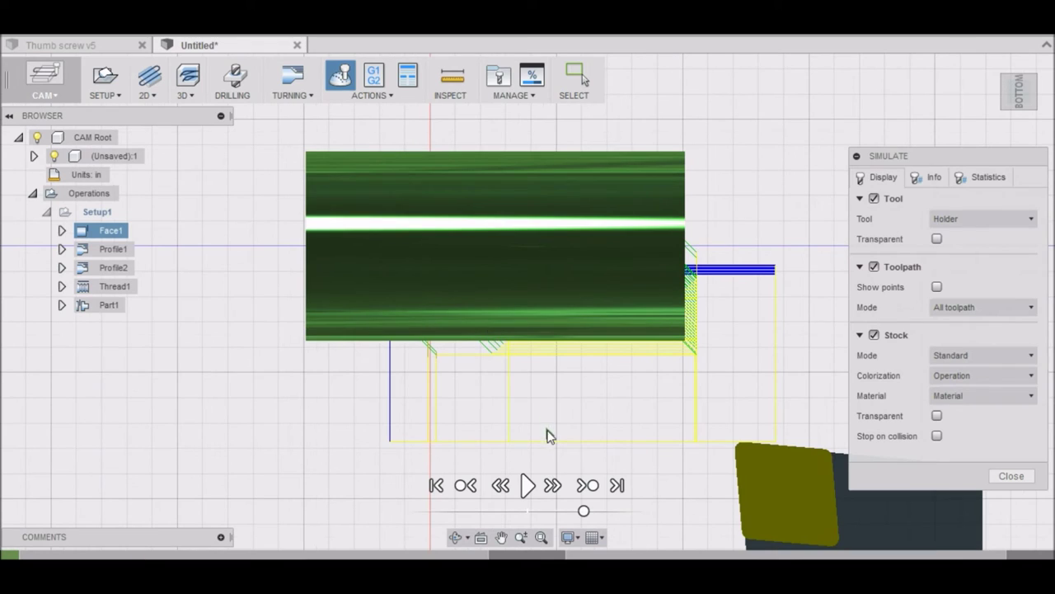
pyautogui.click(527, 485)
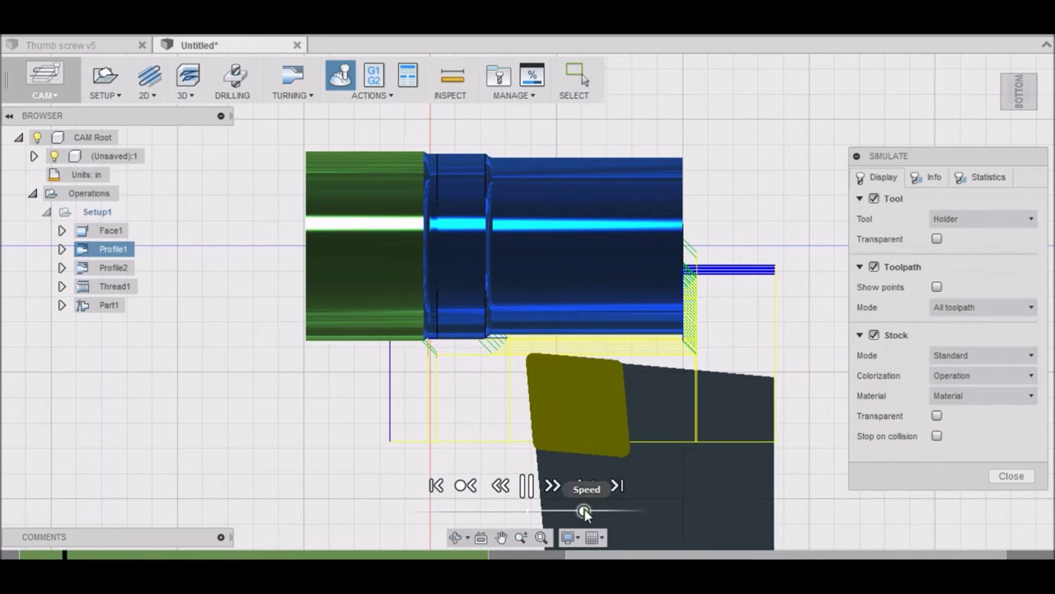
pyautogui.moveTo(584, 510); pyautogui.dragTo(629, 511)
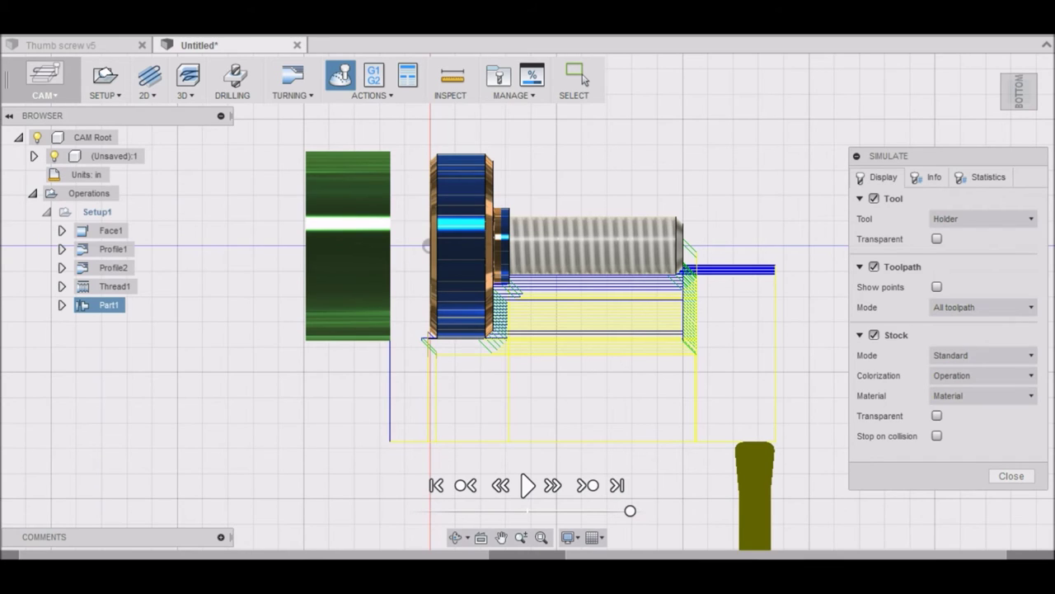
pyautogui.click(1011, 477)
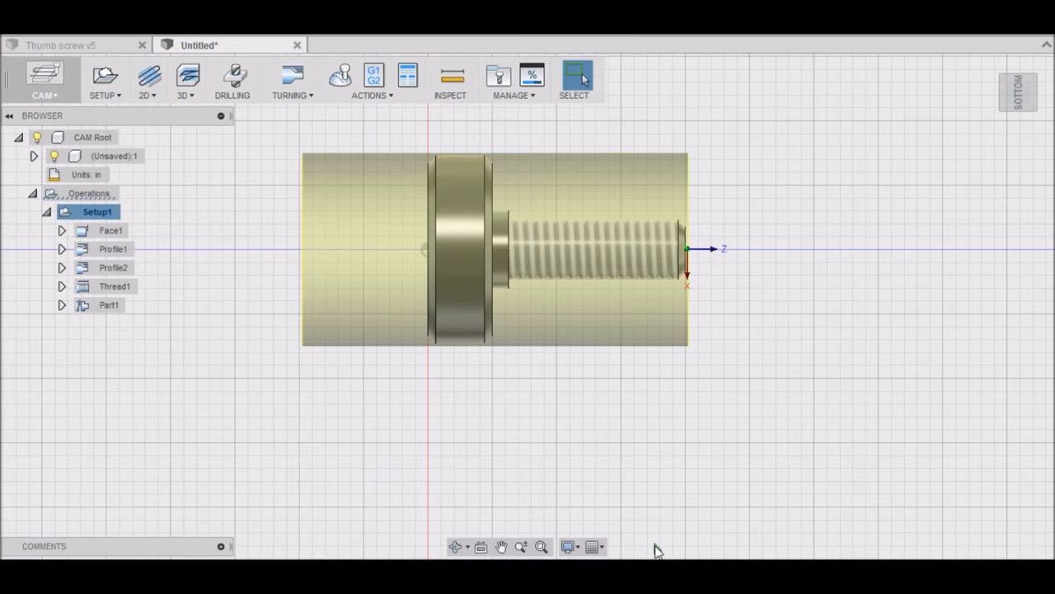
pyautogui.moveTo(511, 578)
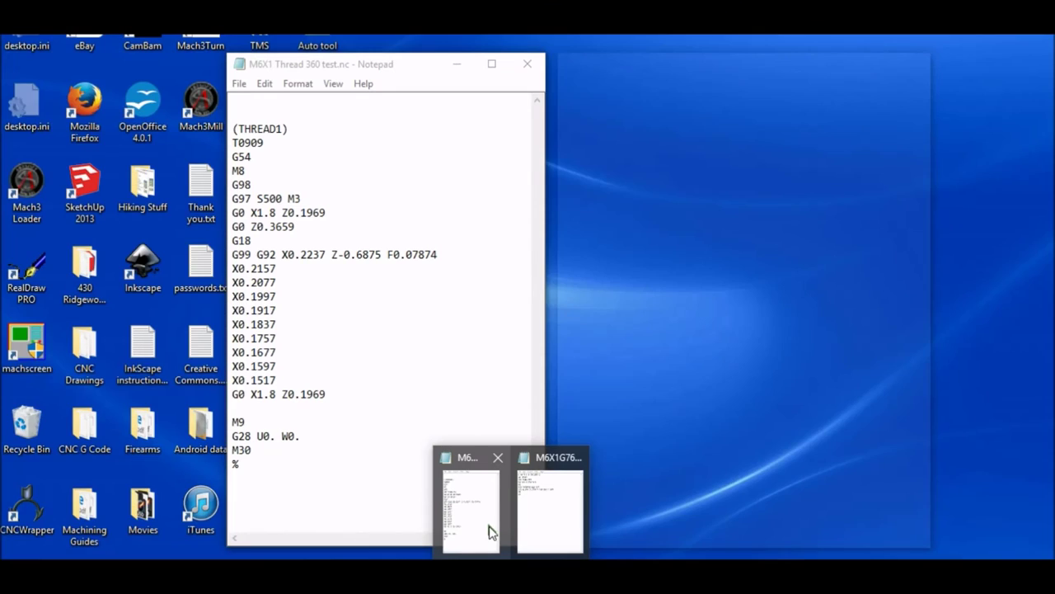
pyautogui.click(490, 532)
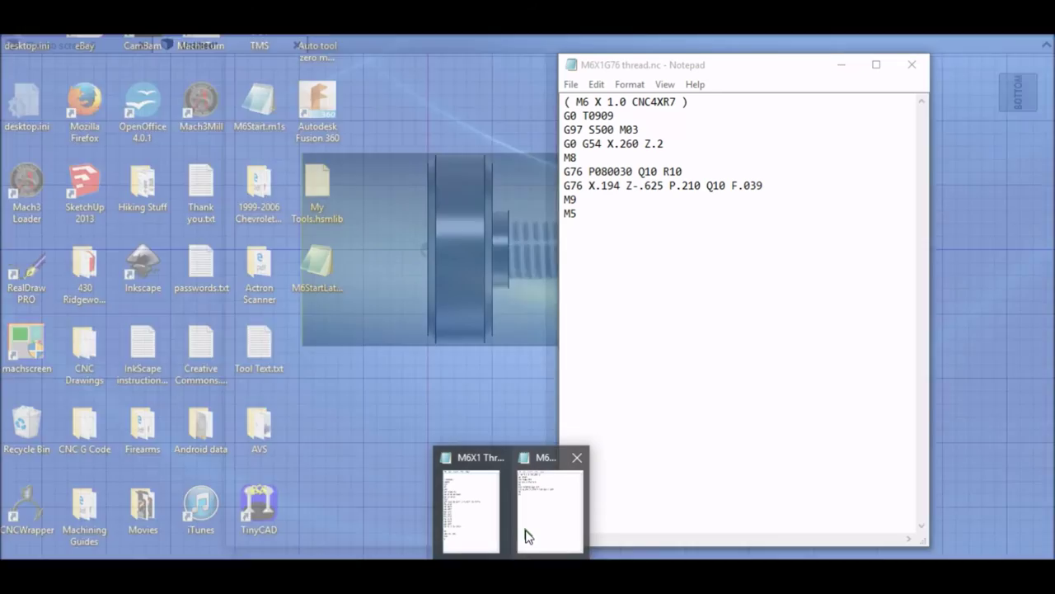
pyautogui.click(527, 532)
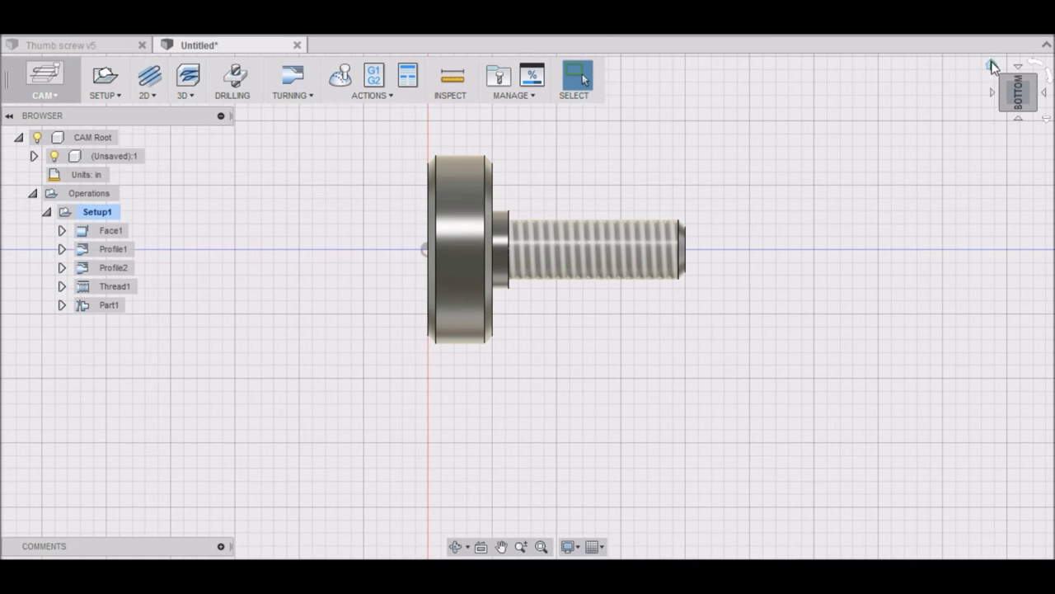
pyautogui.click(992, 65)
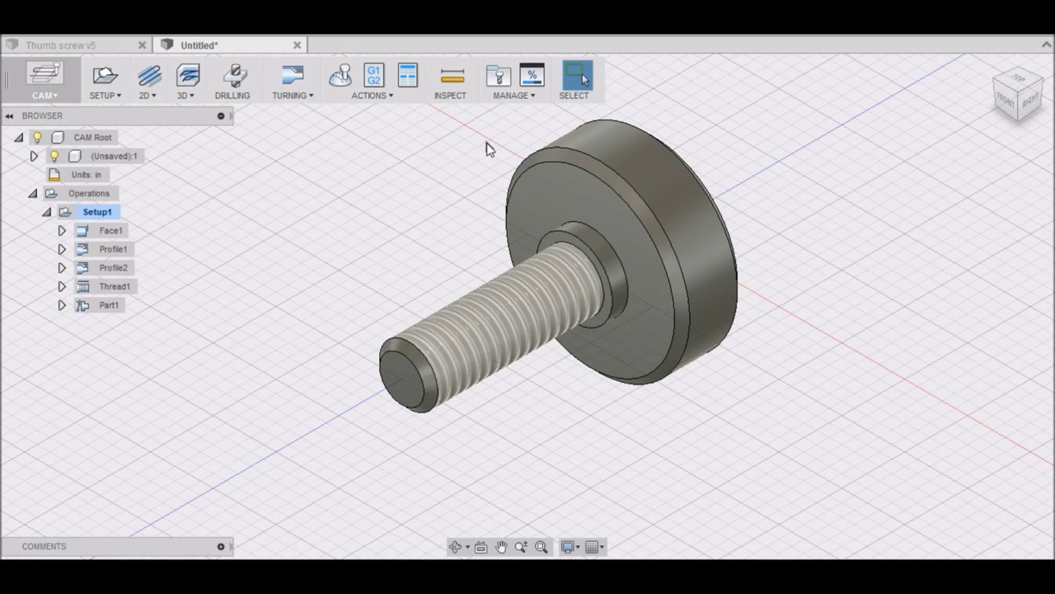
# Switch from CAM to the Model workspace and orbit the screw to face its head
pyautogui.click(66, 87)
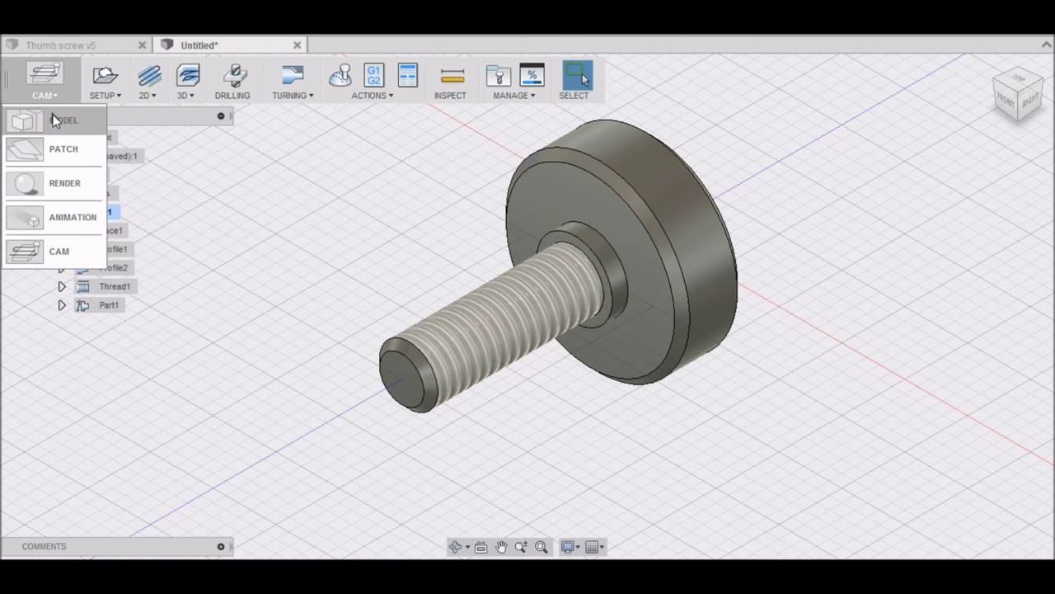
pyautogui.click(52, 120)
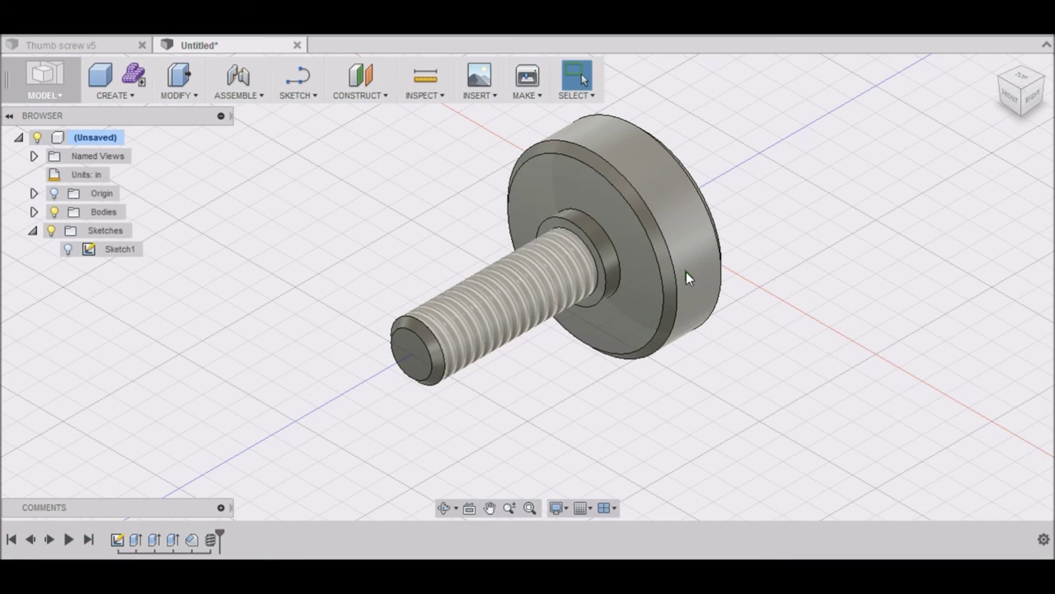
pyautogui.scroll(-3, 554, 404)
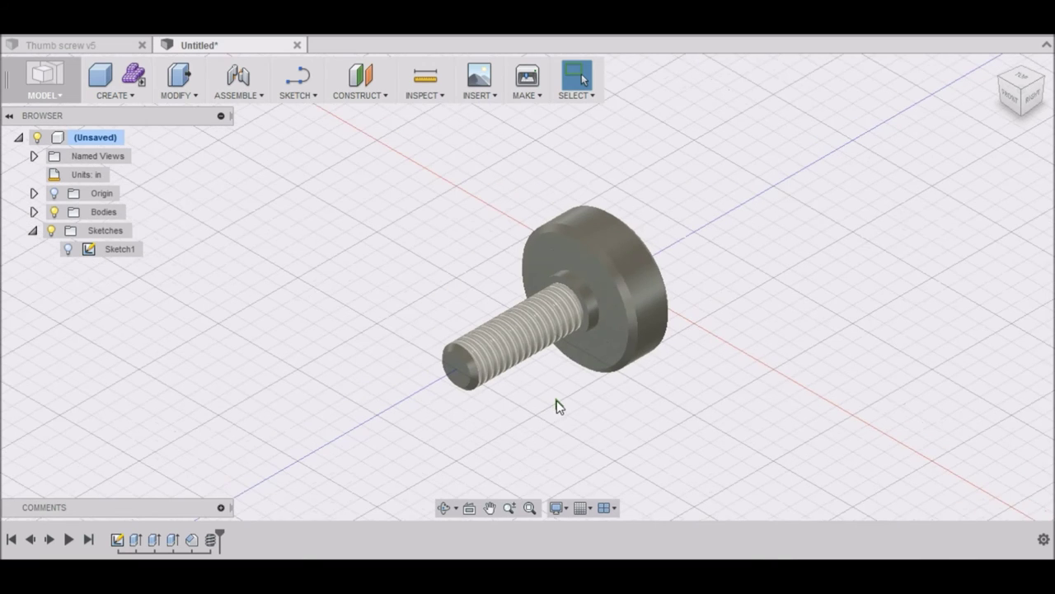
pyautogui.keyDown('shift'); pyautogui.moveTo(557, 405); pyautogui.dragTo(643, 265, button='middle'); pyautogui.keyUp('shift')
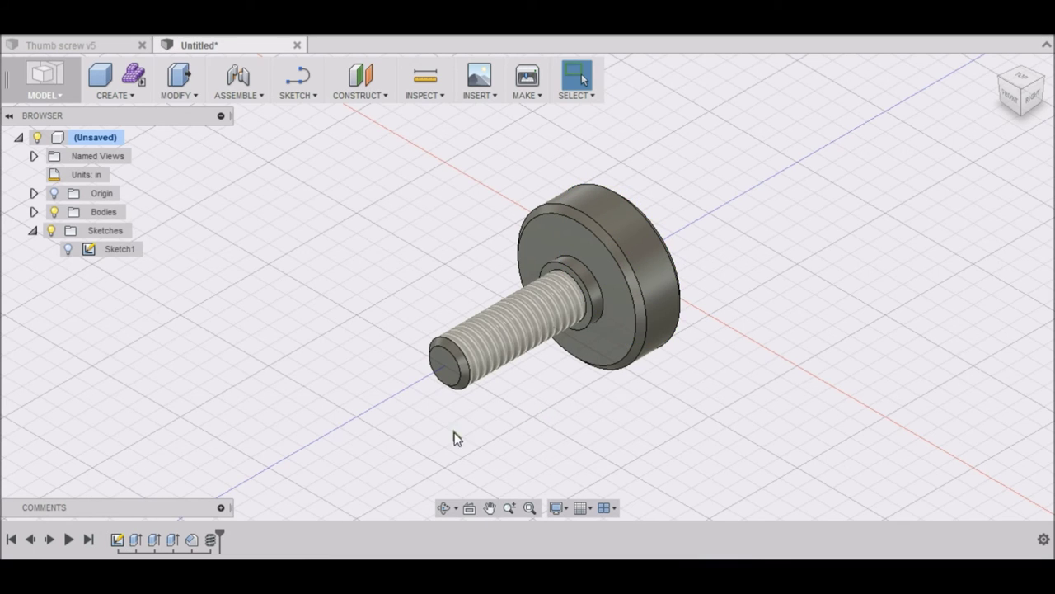
pyautogui.click(116, 541)
pyautogui.rightClick(116, 541)
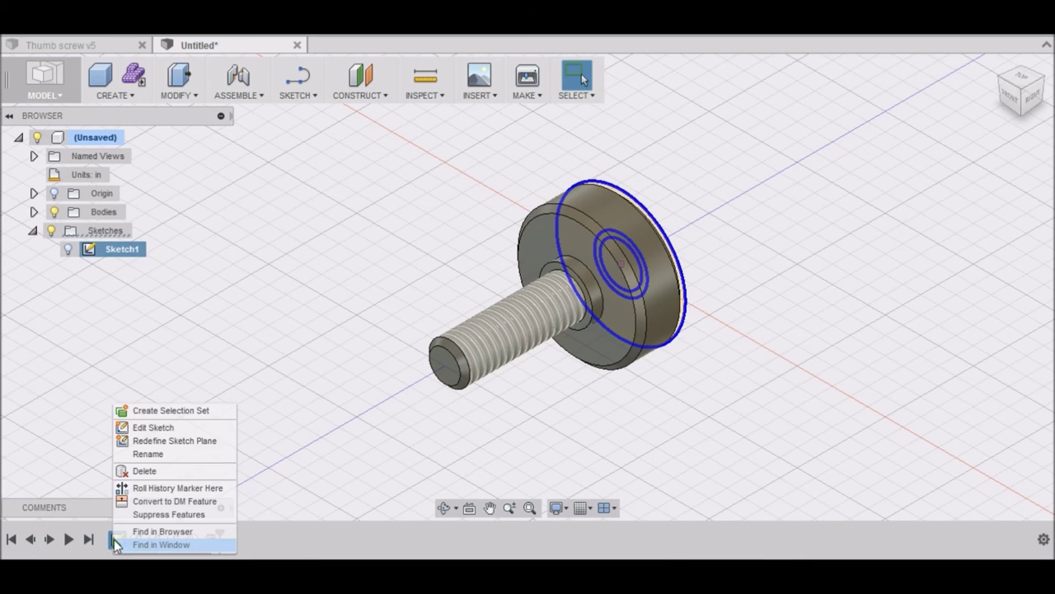
# Edit Sketch1 and draw a 0.125 in centre-diameter circle on the head circle's top edge
pyautogui.click(153, 428)
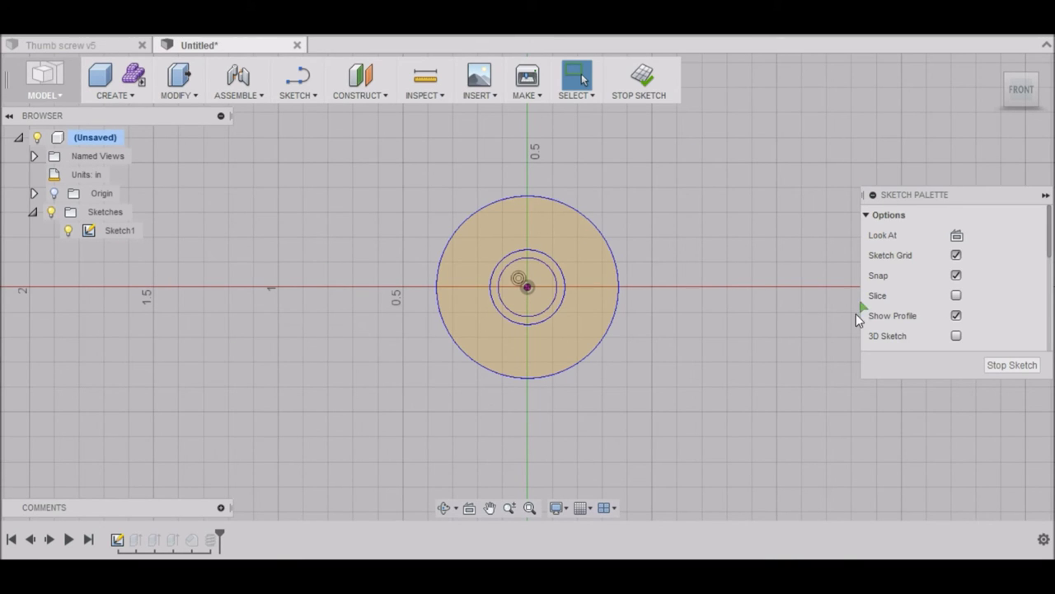
pyautogui.click(313, 95)
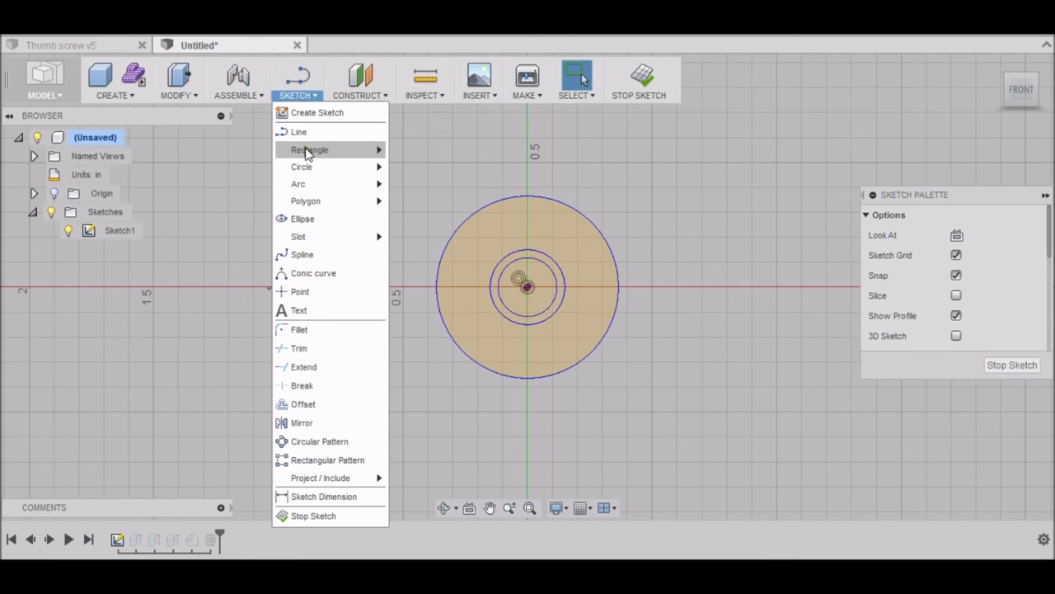
pyautogui.moveTo(321, 152)
pyautogui.moveTo(365, 166)
pyautogui.click(430, 171)
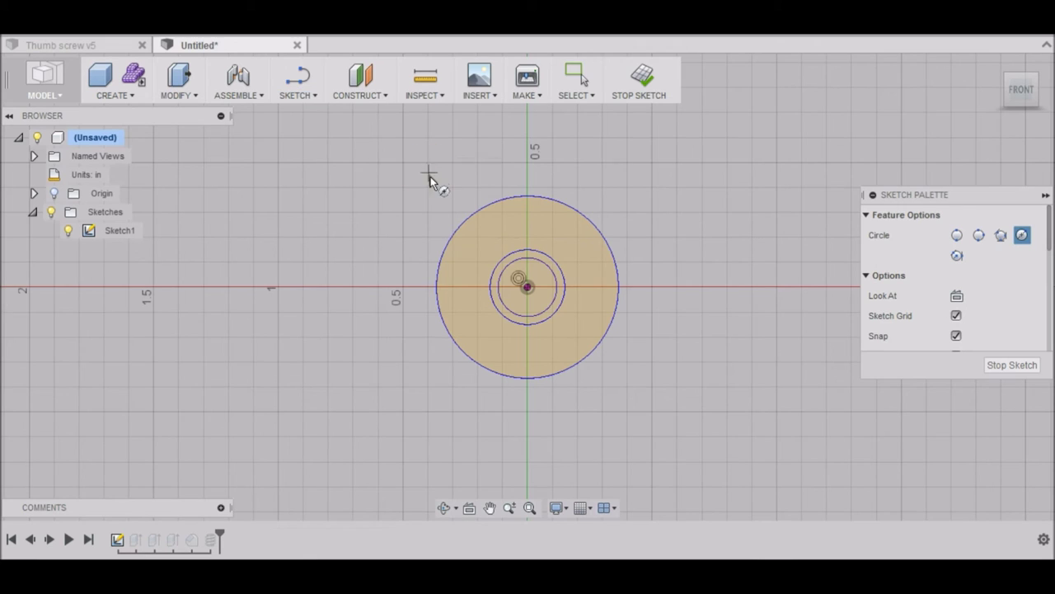
pyautogui.scroll(4, 549, 206)
pyautogui.scroll(2, 524, 193)
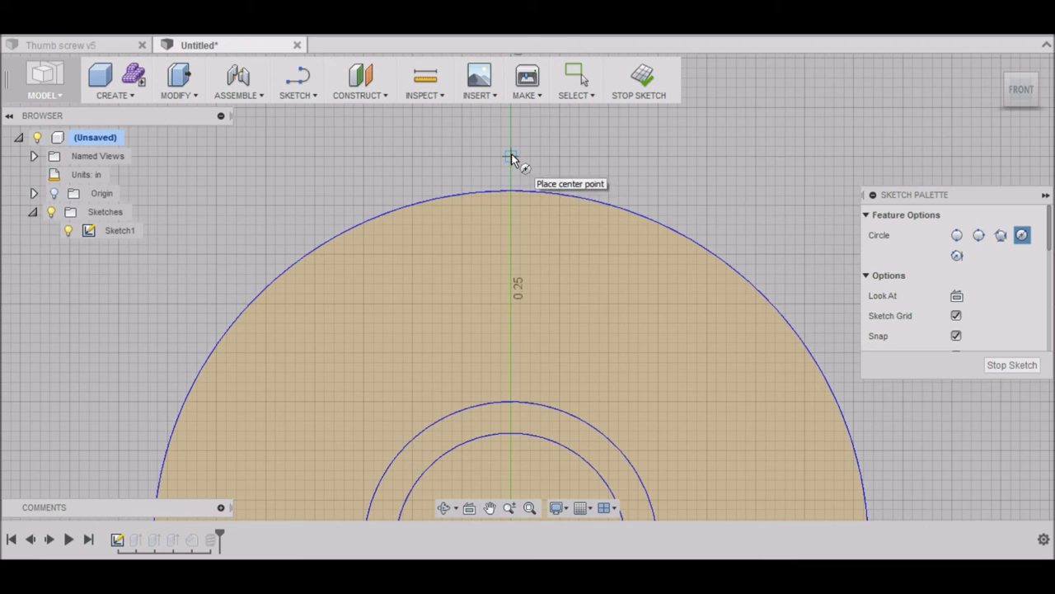
pyautogui.click(511, 155)
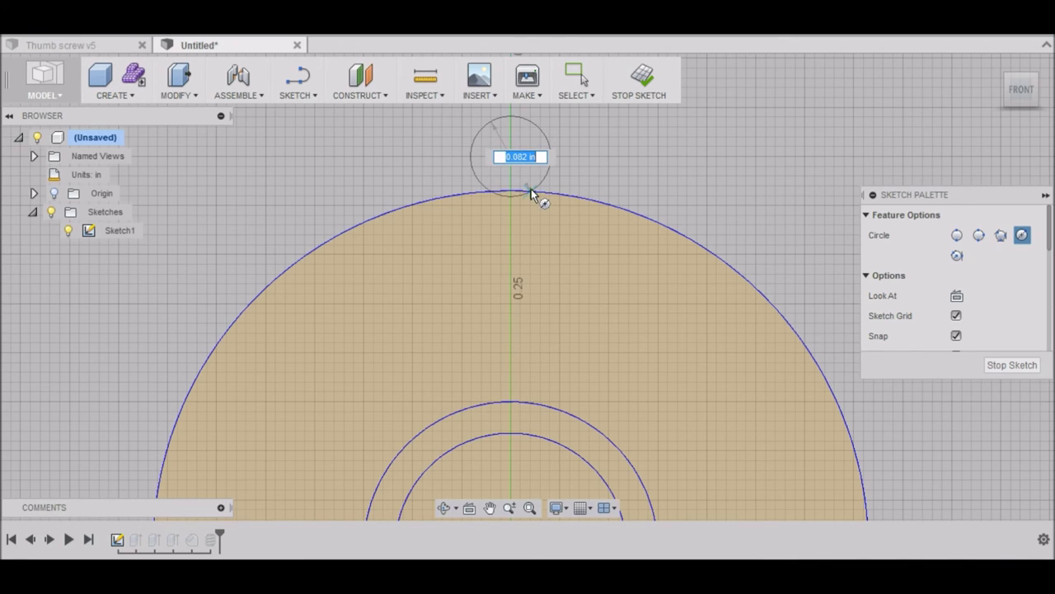
pyautogui.press('BackSpace')
pyautogui.write('.125')
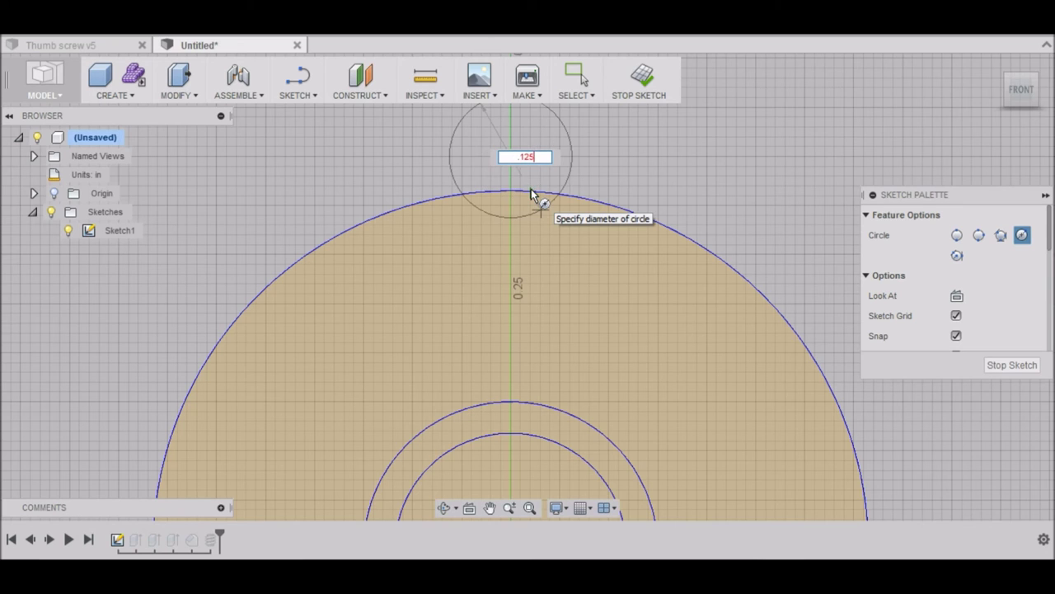
pyautogui.press('Tab')
pyautogui.press('Return')
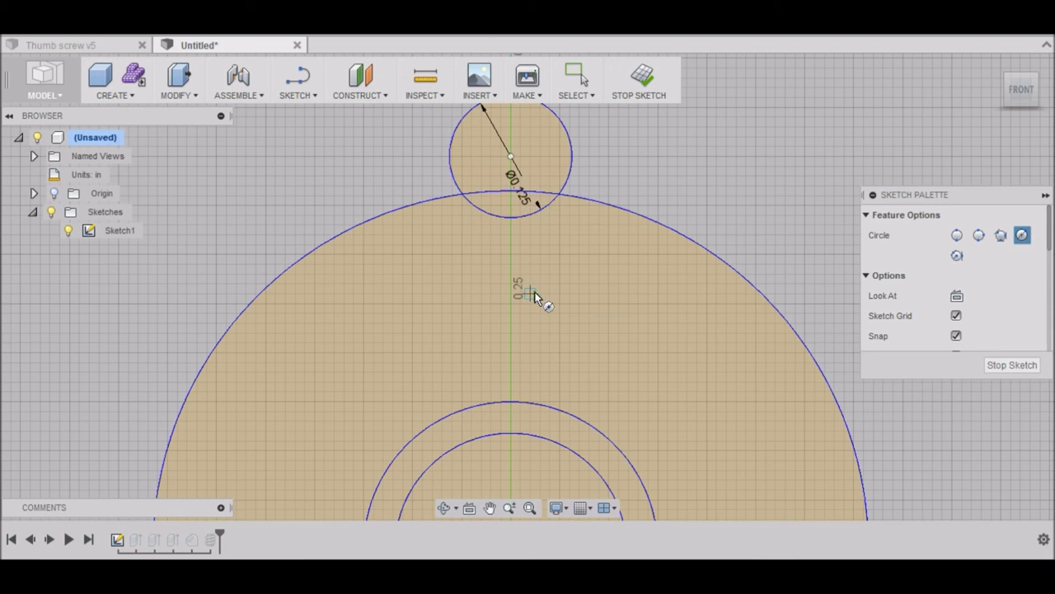
pyautogui.scroll(3, 480, 256)
pyautogui.scroll(-5, 491, 277)
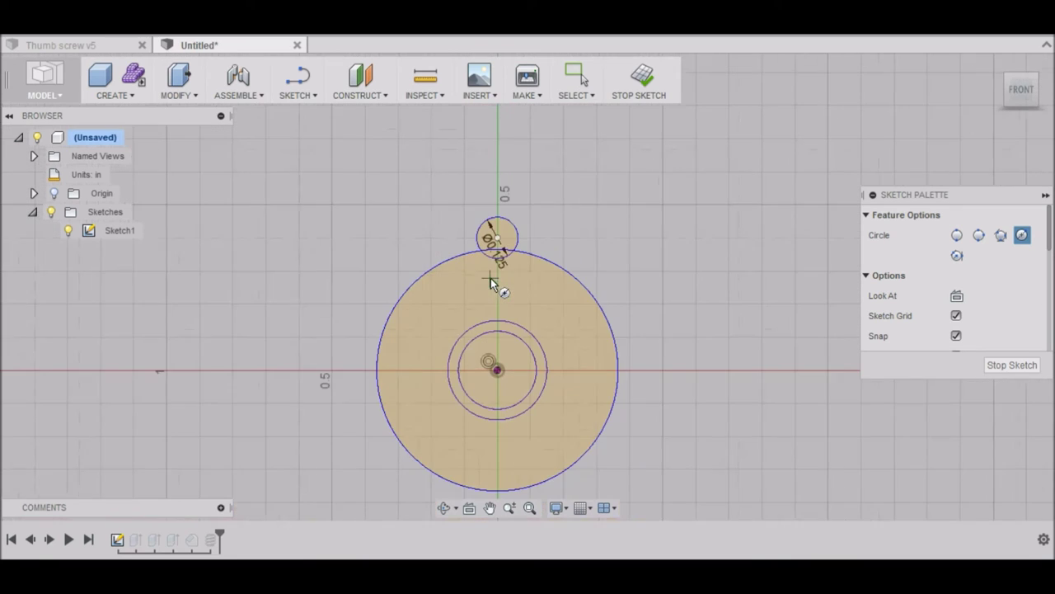
# Circular-pattern the small circle 12 times around the sketch origin
pyautogui.click(297, 98)
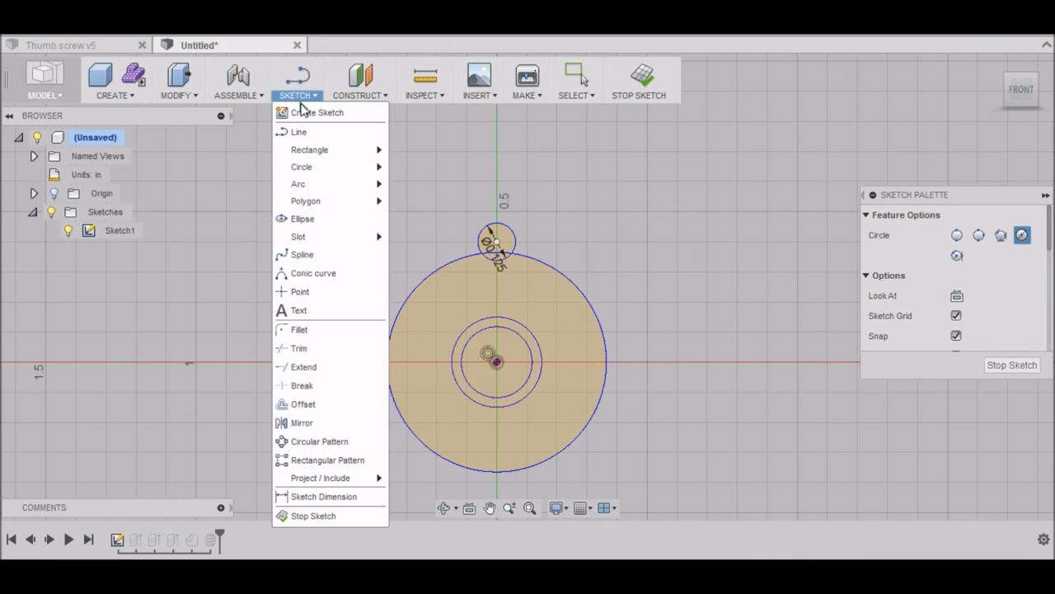
pyautogui.click(344, 442)
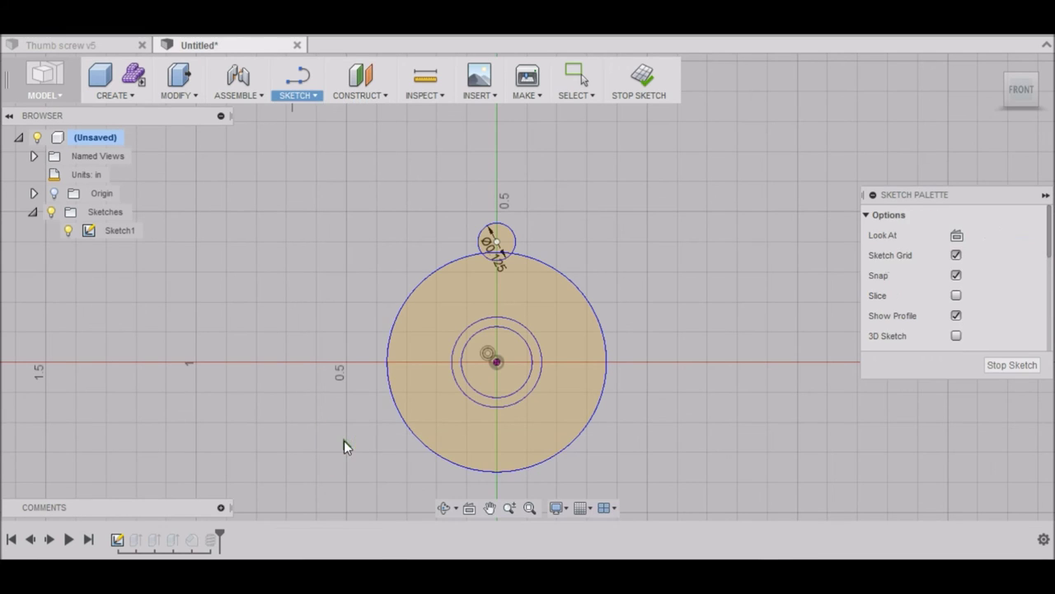
pyautogui.click(513, 239)
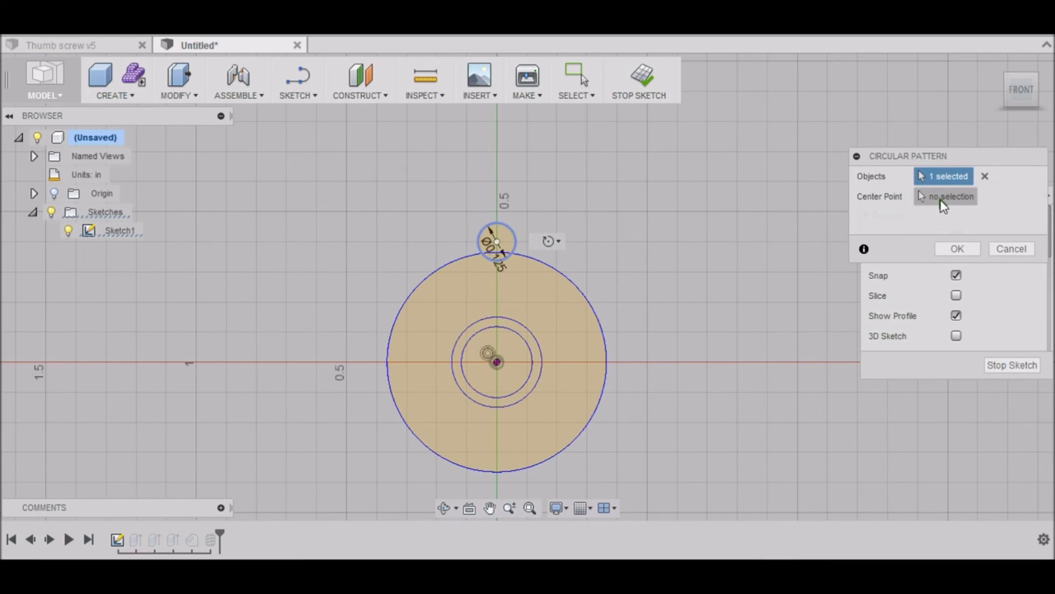
pyautogui.click(940, 198)
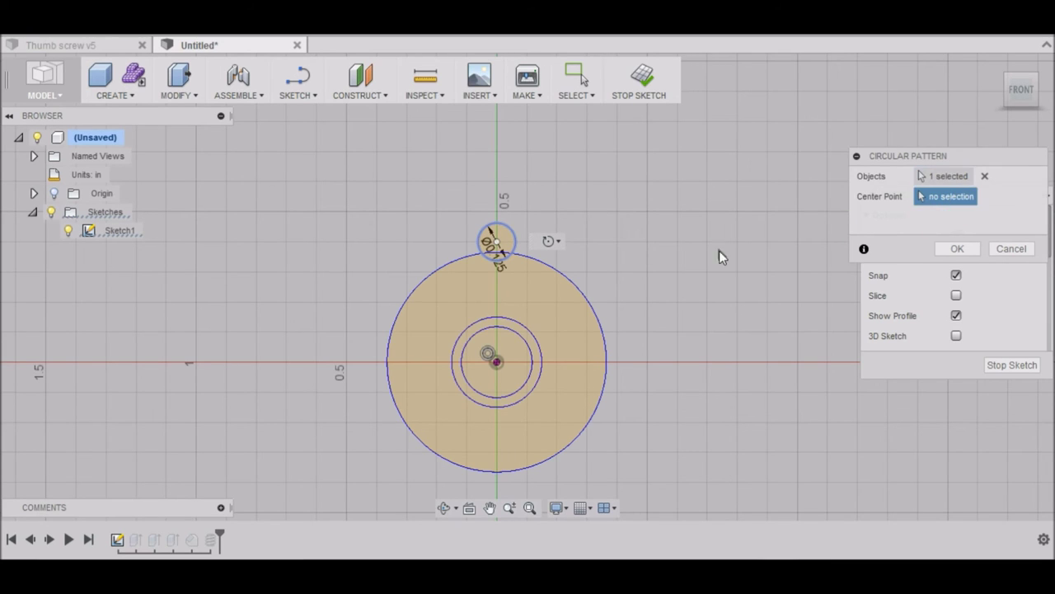
pyautogui.click(496, 361)
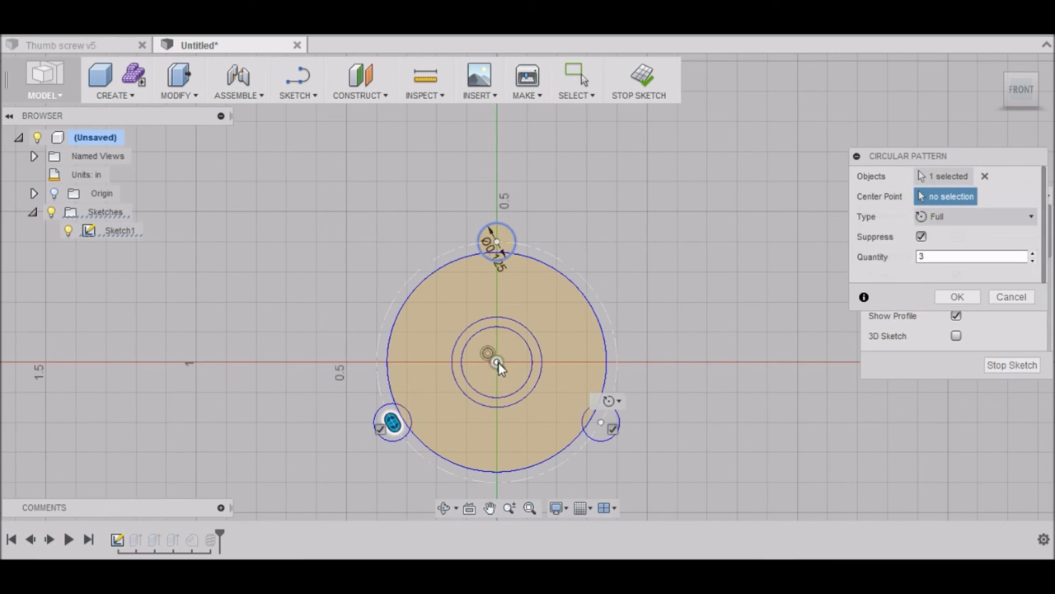
pyautogui.doubleClick(920, 257)
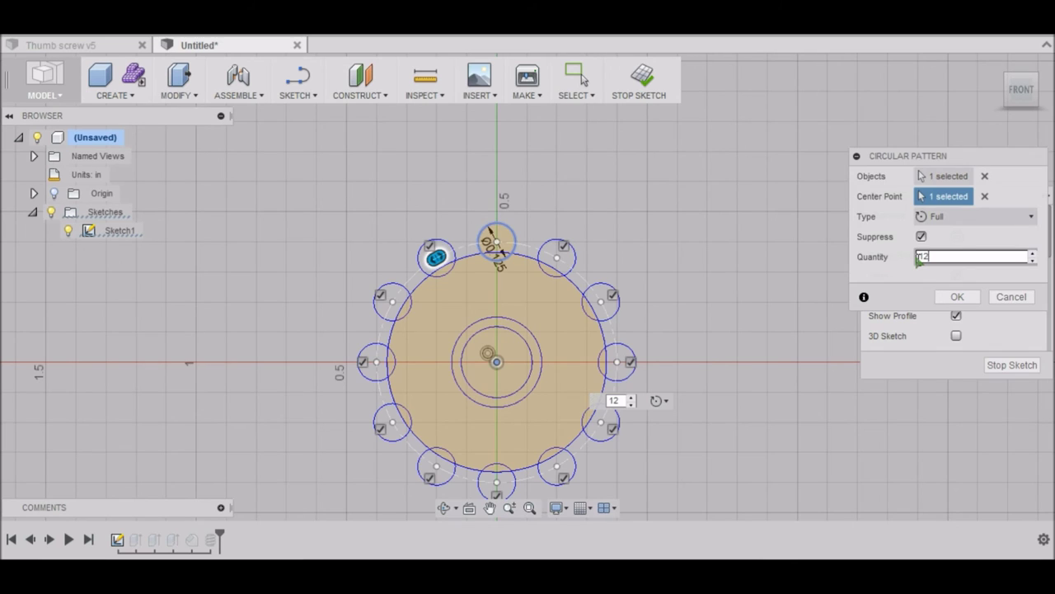
pyautogui.press('Return')
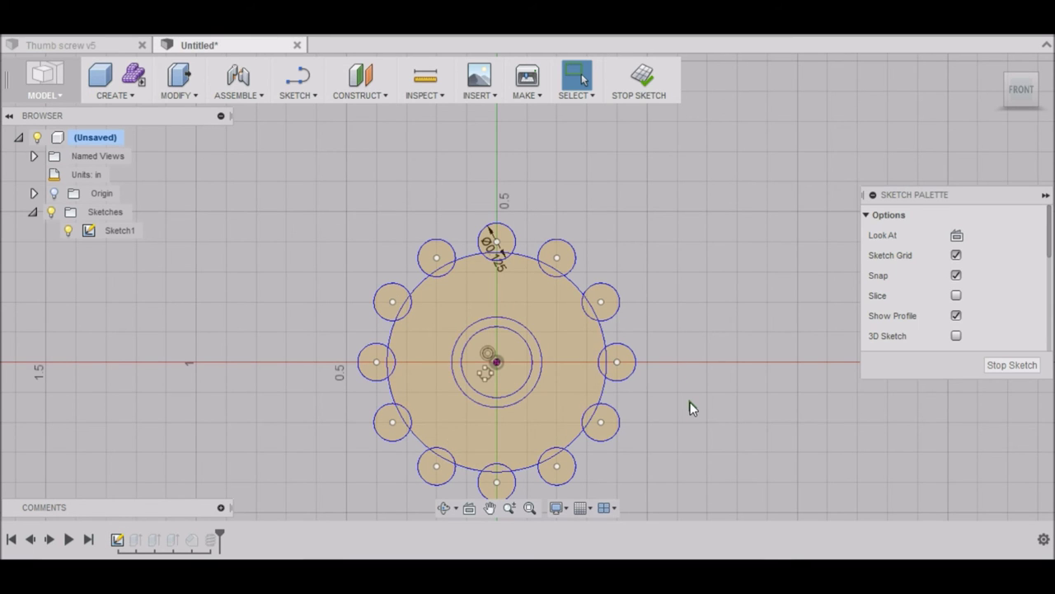
# Finish the sketch, show Sketch1 over the model, and view the head from the back
pyautogui.scroll(-3, 691, 407)
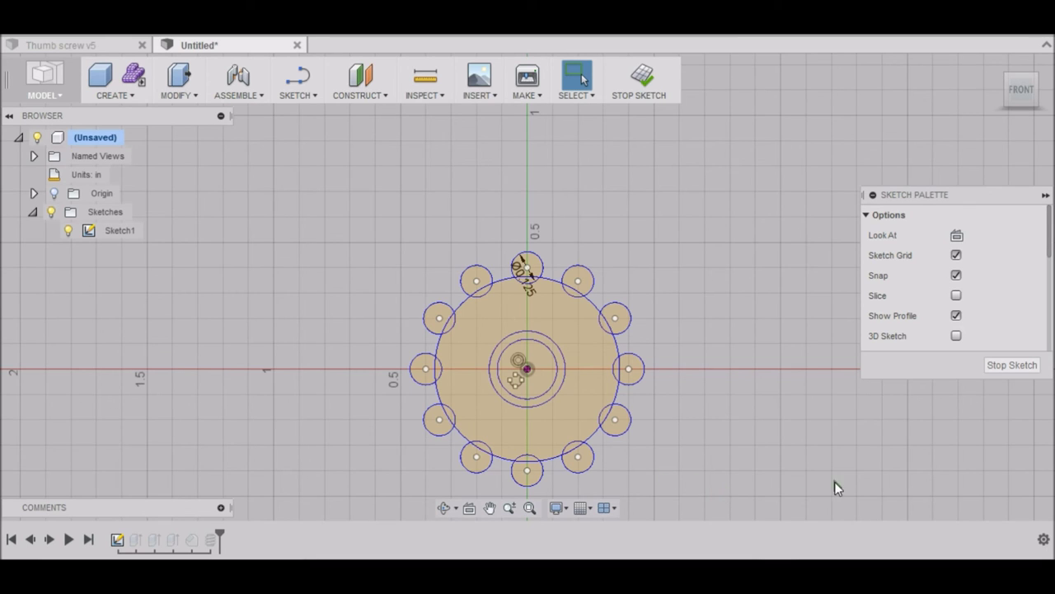
pyautogui.click(1015, 365)
pyautogui.click(976, 85)
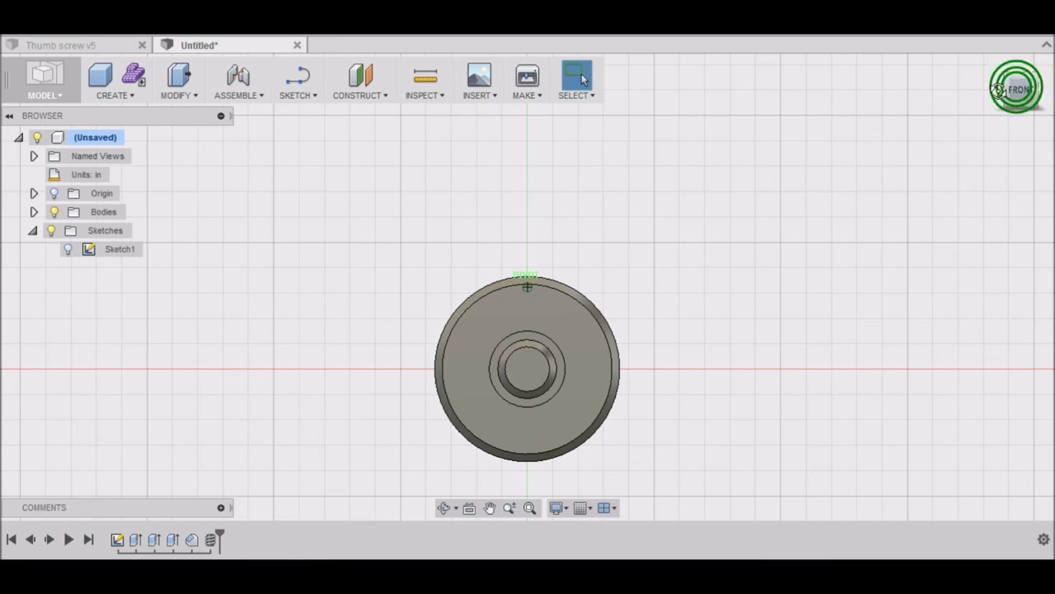
pyautogui.click(69, 248)
pyautogui.click(69, 248)
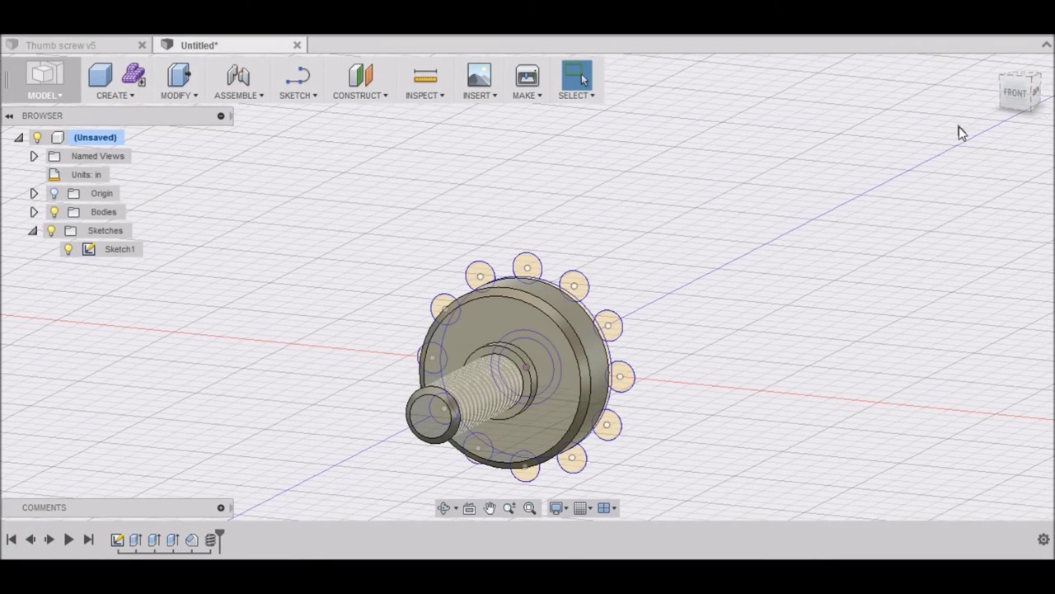
pyautogui.click(1027, 95)
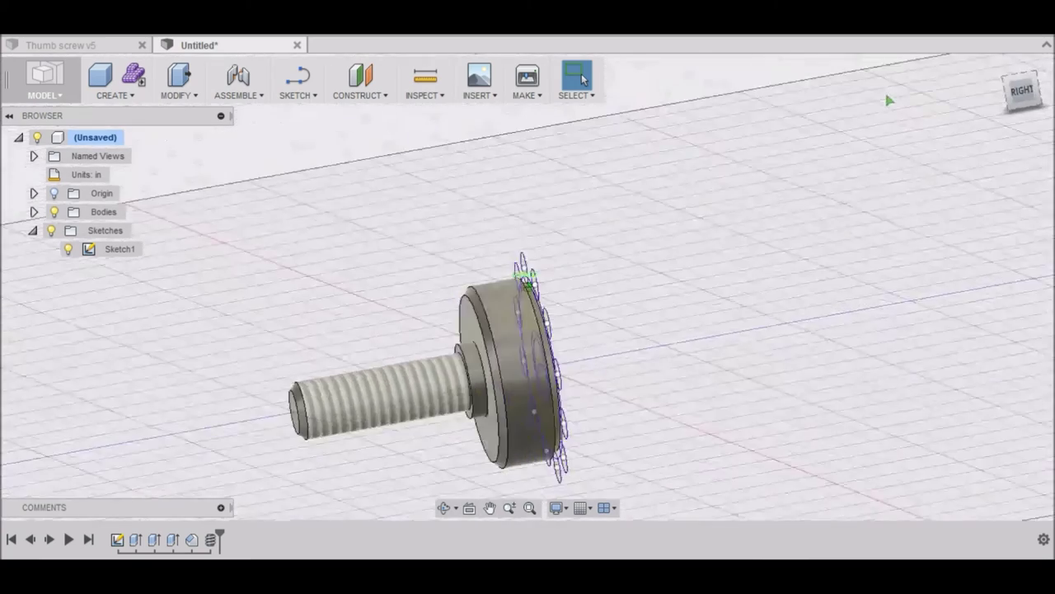
pyautogui.click(1021, 89)
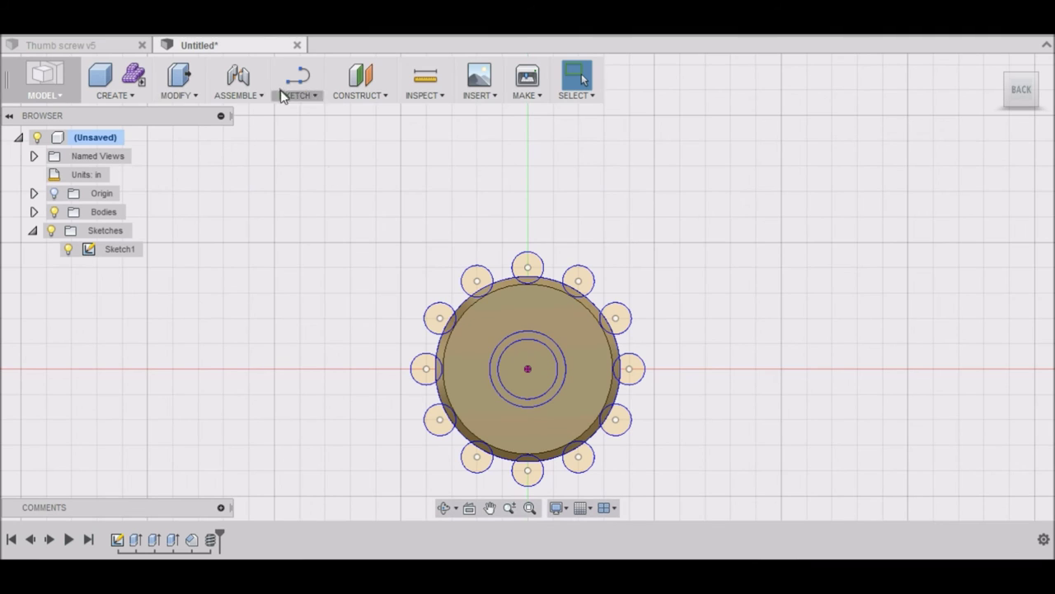
pyautogui.click(193, 95)
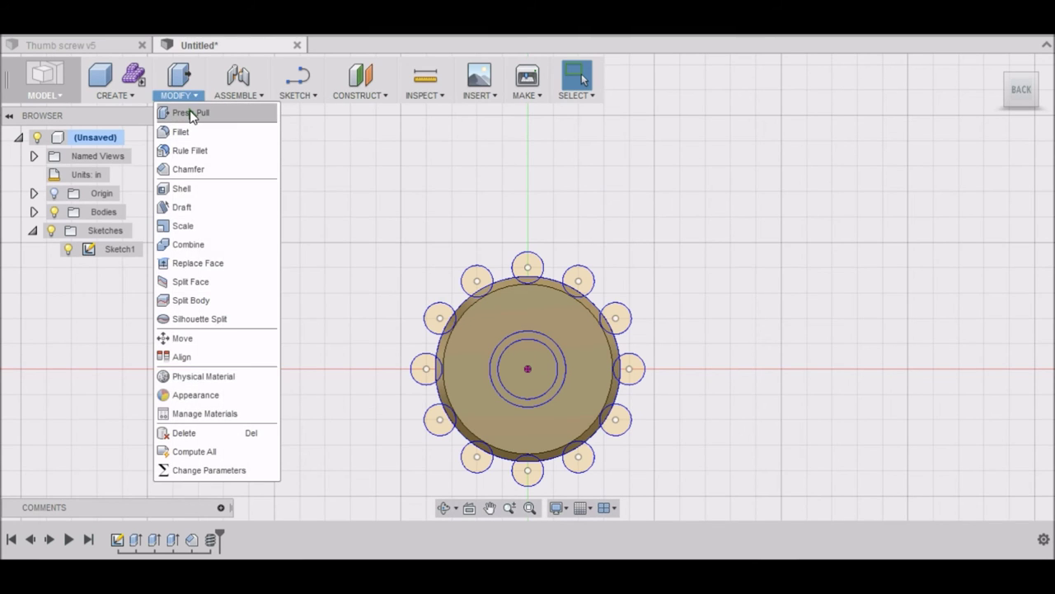
# Start an extrude and select all twelve notch circle profiles around the head's rim
pyautogui.click(189, 112)
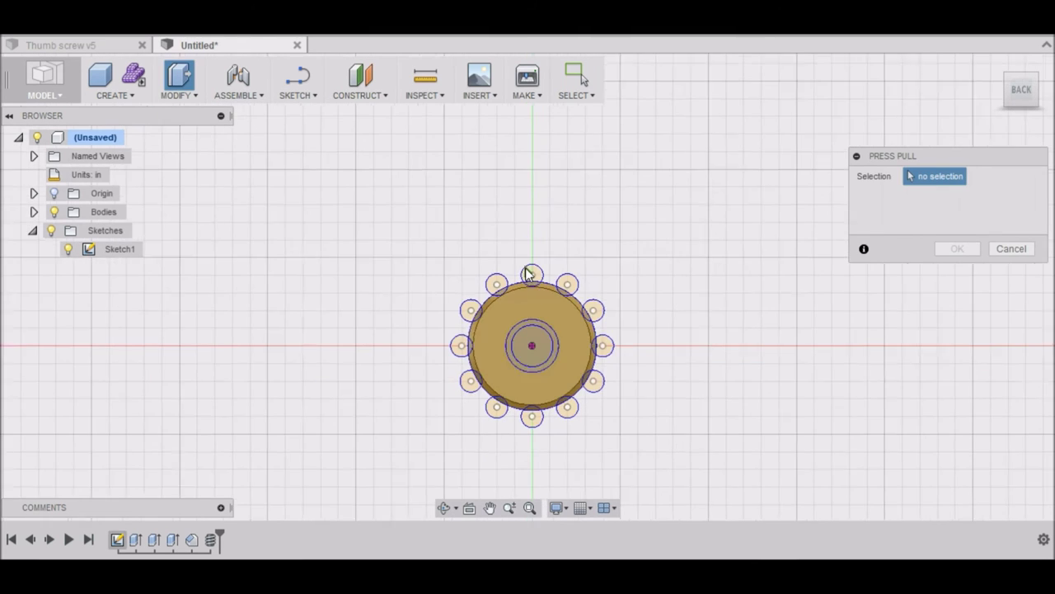
pyautogui.scroll(2, 524, 207)
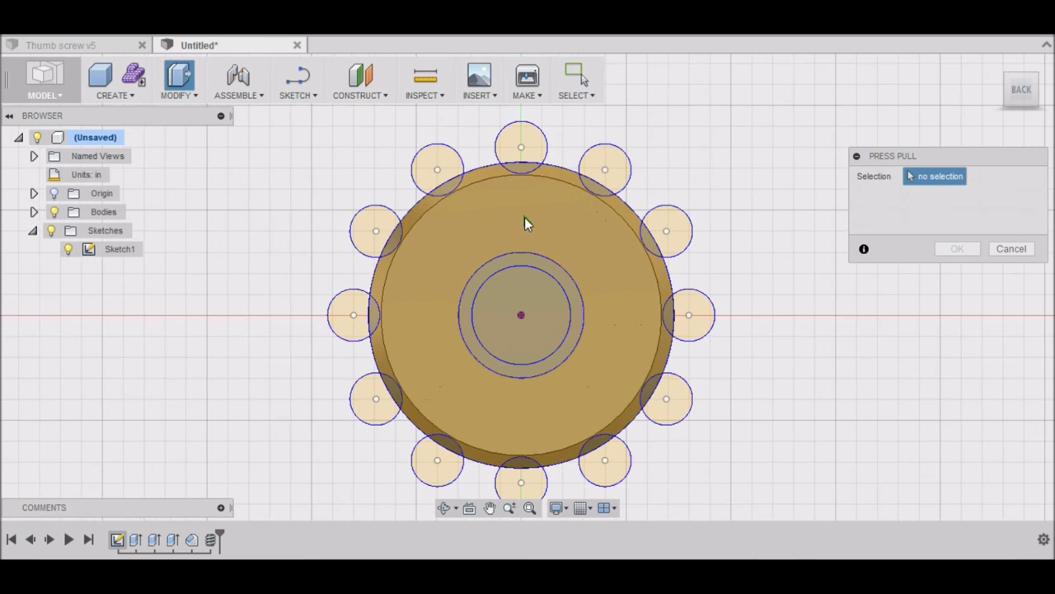
pyautogui.click(523, 167)
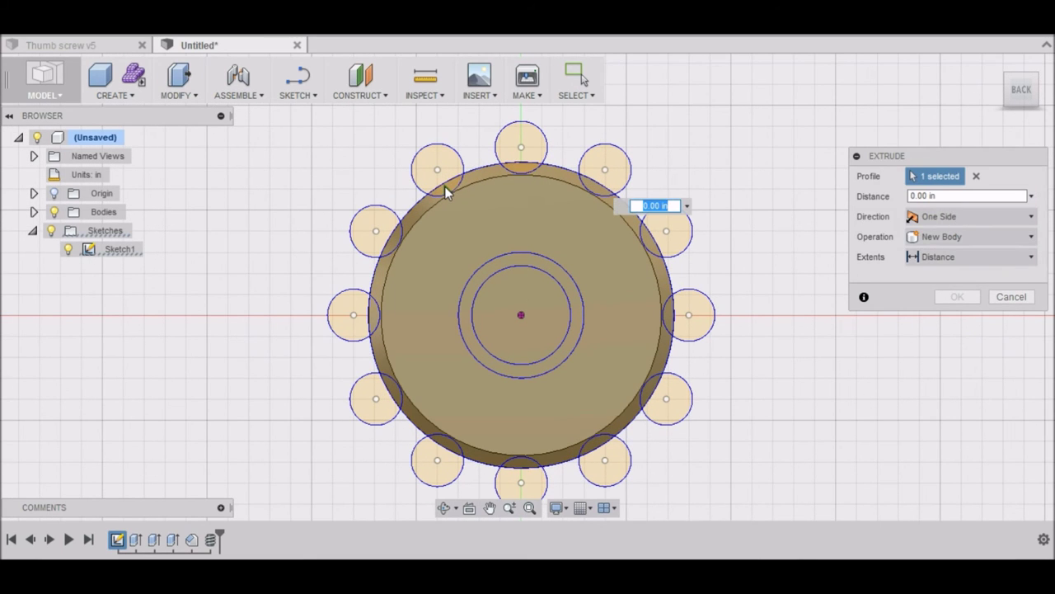
pyautogui.click(412, 216)
pyautogui.click(392, 237)
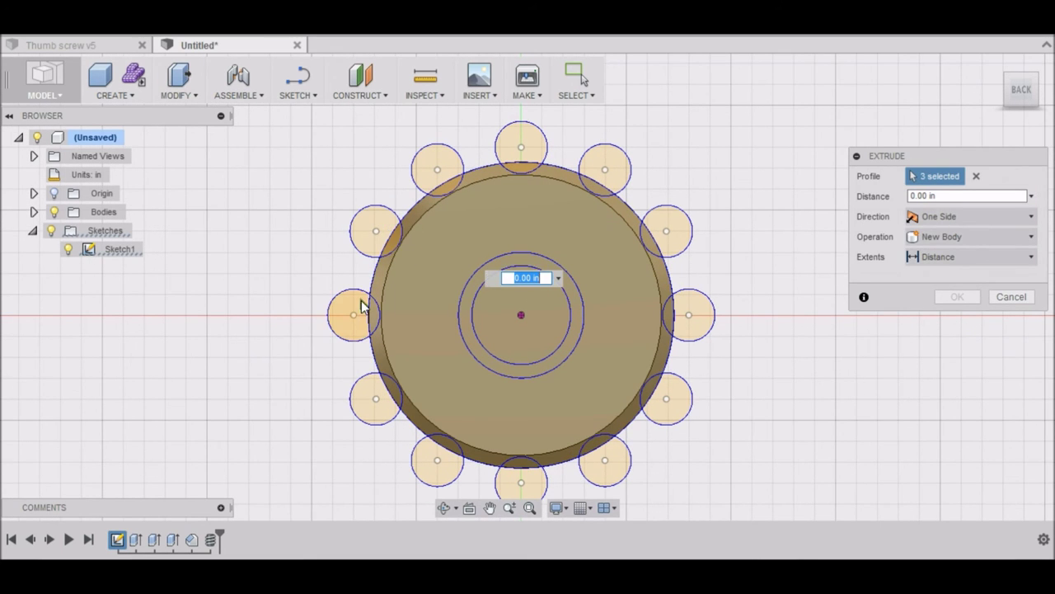
pyautogui.click(370, 316)
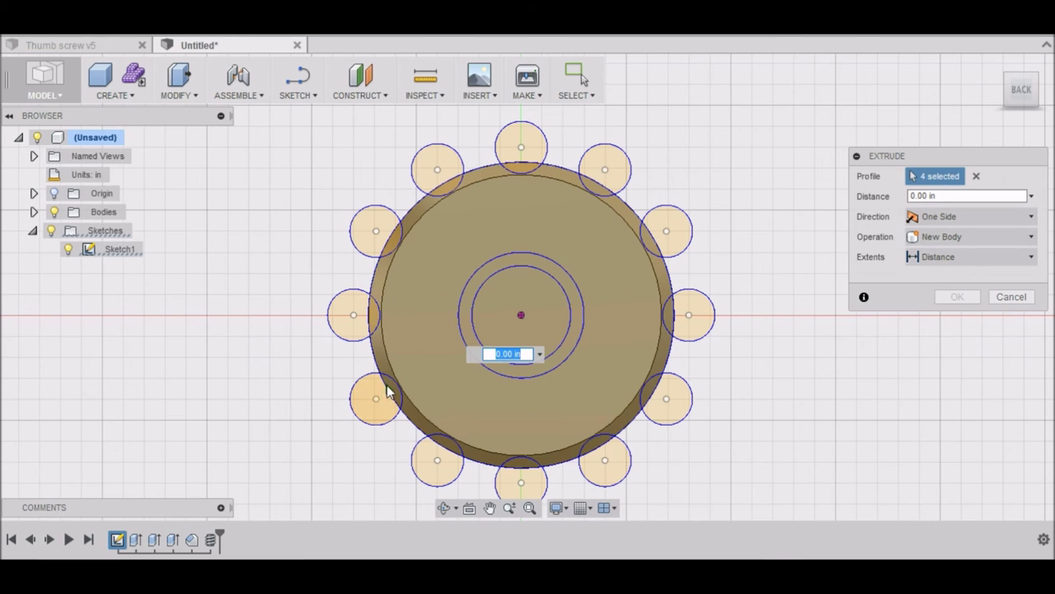
pyautogui.click(394, 394)
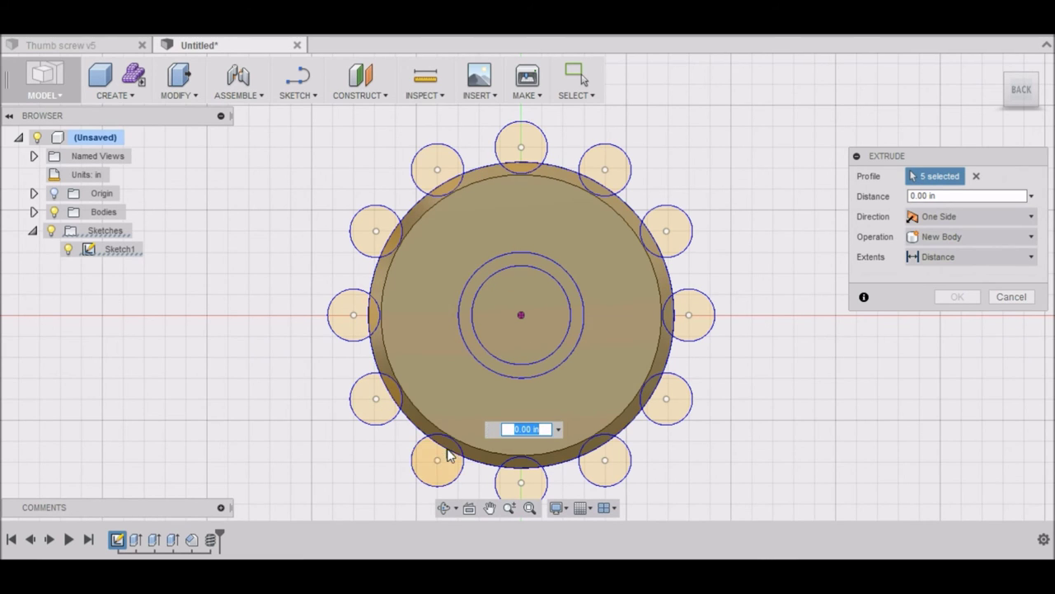
pyautogui.click(520, 467)
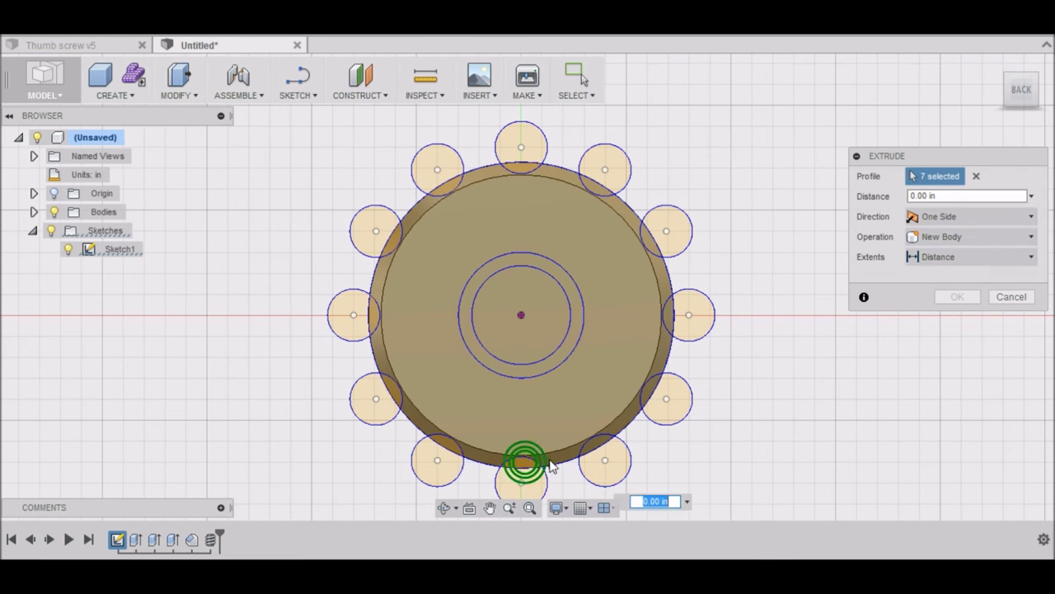
pyautogui.click(594, 446)
pyautogui.click(662, 389)
pyautogui.click(671, 325)
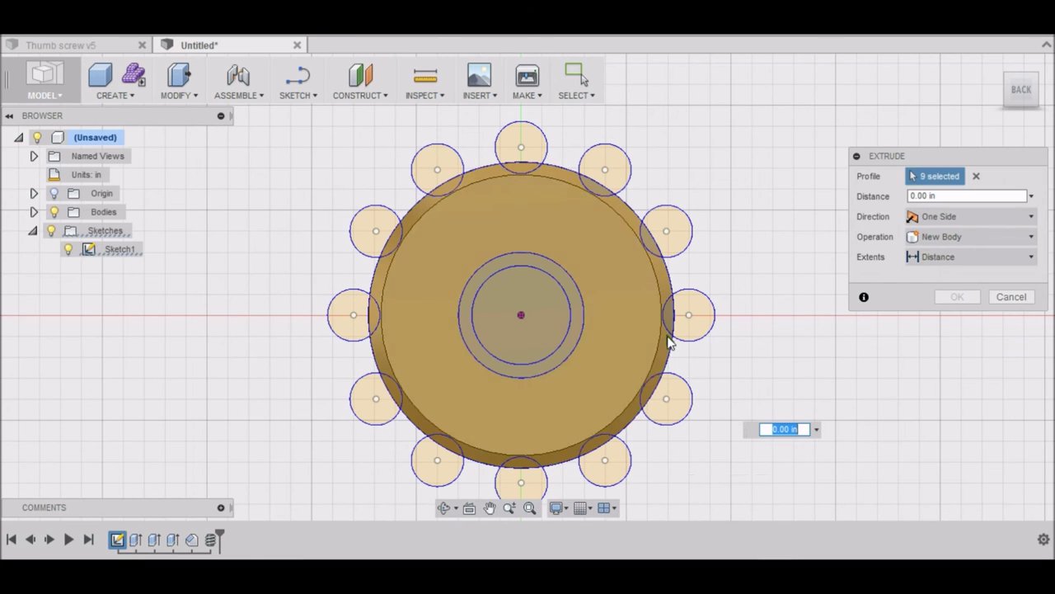
pyautogui.click(658, 250)
pyautogui.click(655, 246)
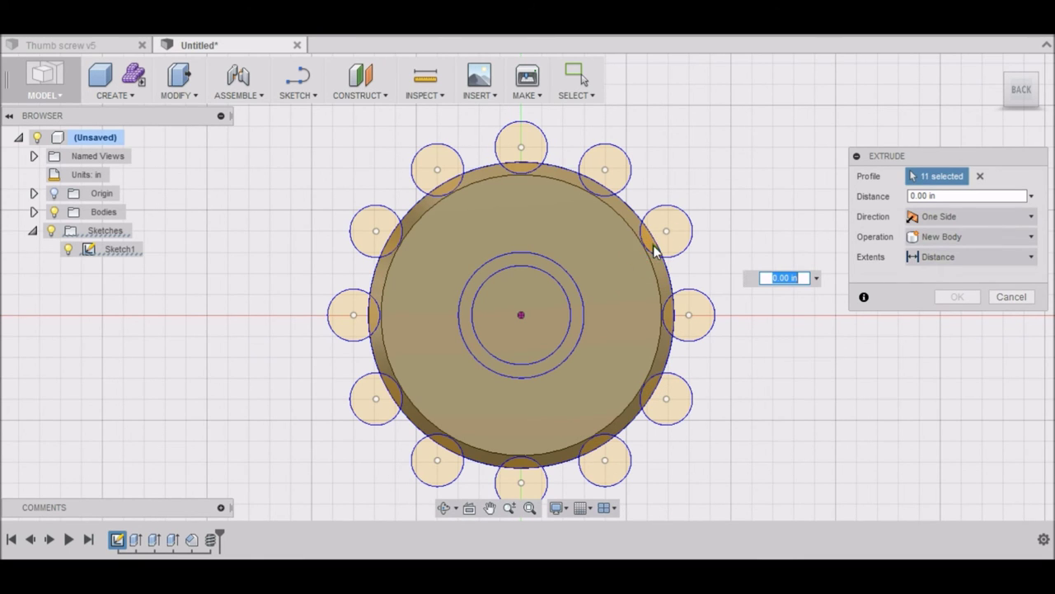
pyautogui.click(588, 183)
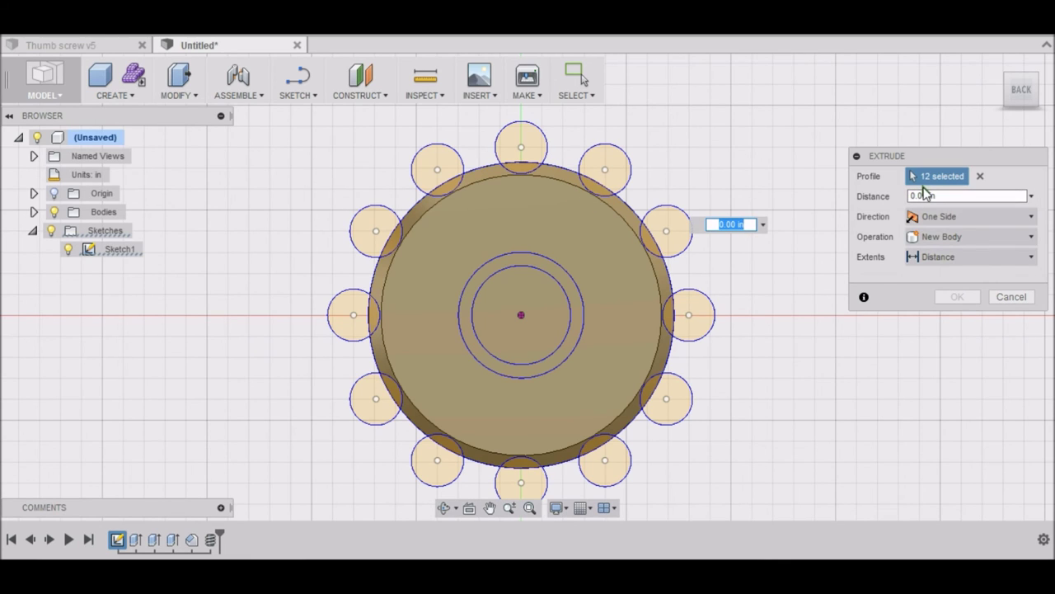
# Set Extents to All so the notches cut through the rim, and confirm the cut
pyautogui.click(512, 169)
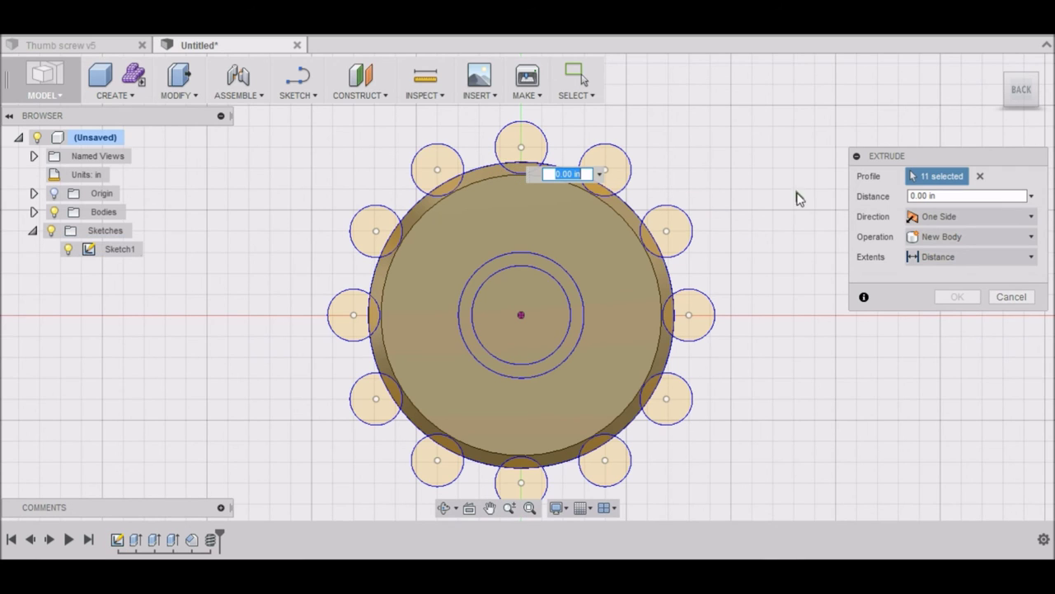
pyautogui.click(511, 169)
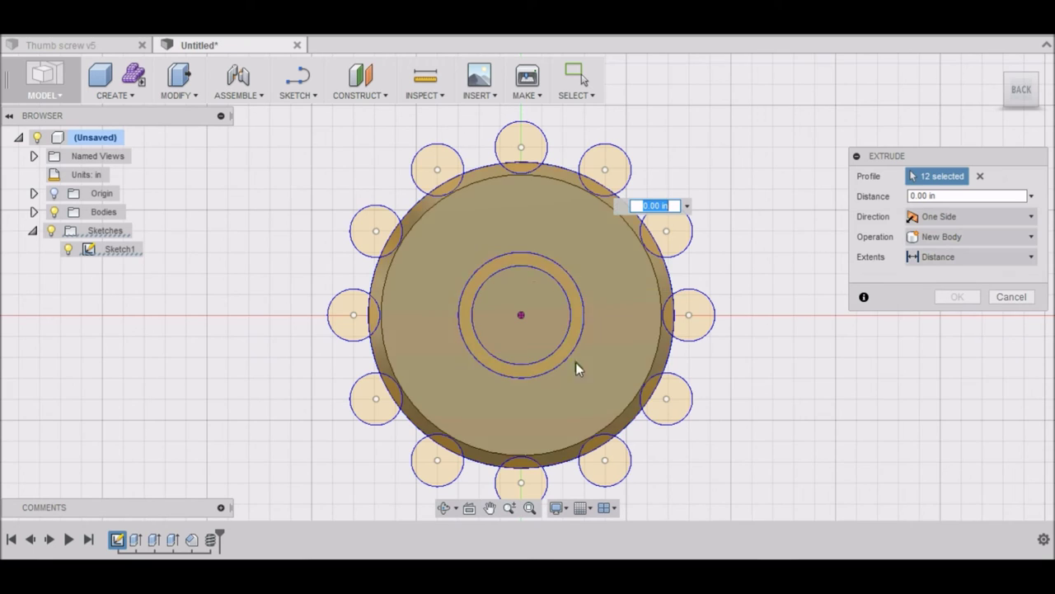
pyautogui.click(1031, 256)
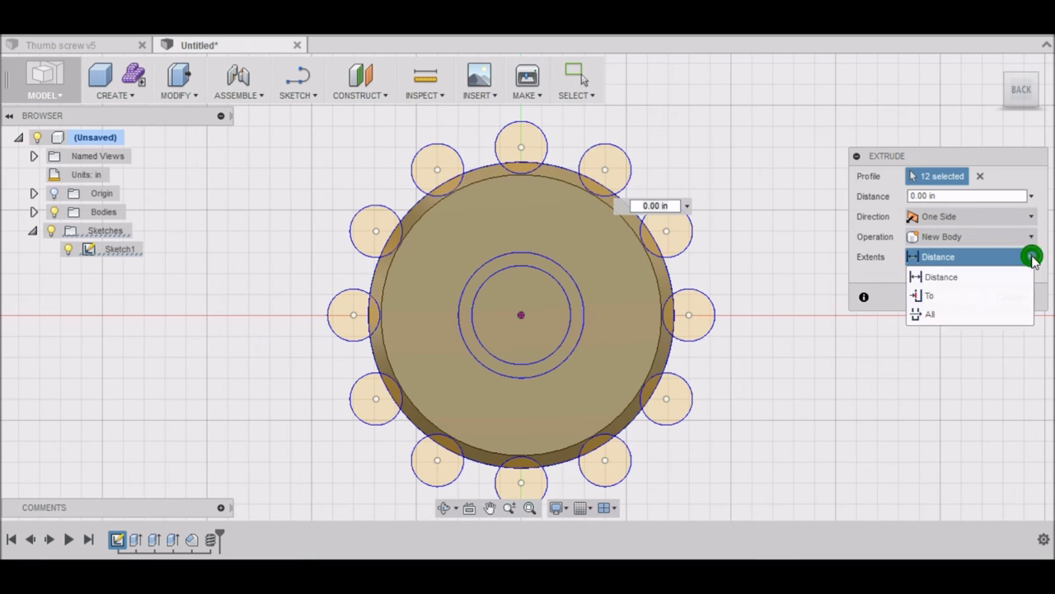
pyautogui.click(976, 320)
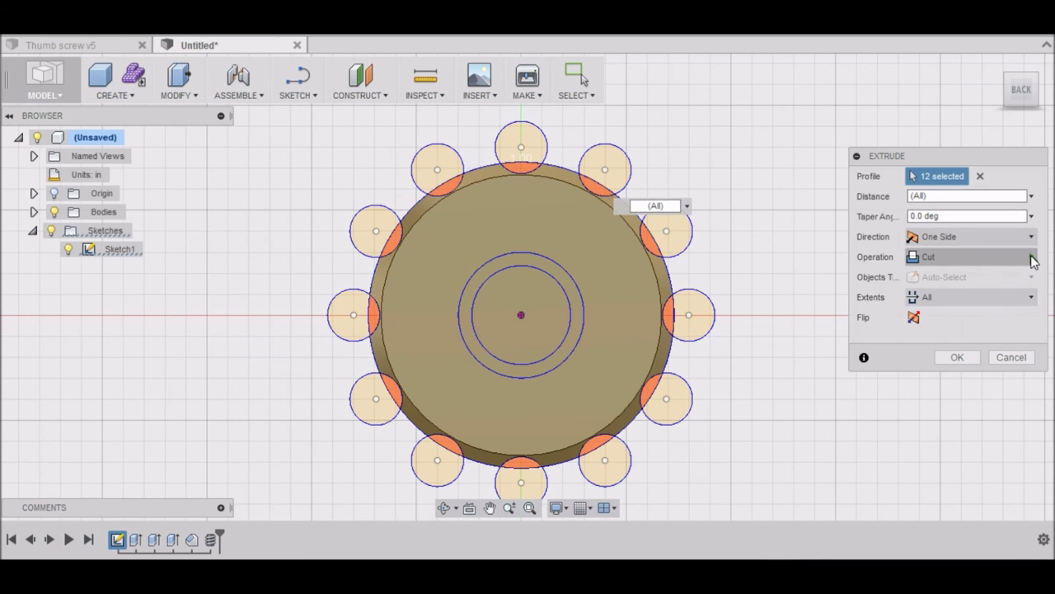
pyautogui.click(958, 357)
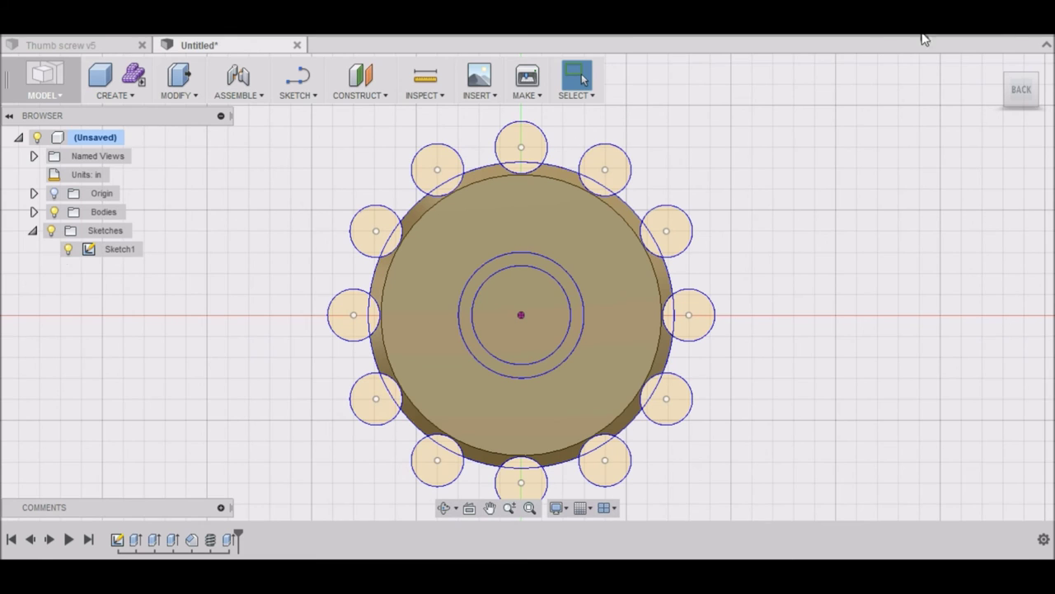
pyautogui.click(996, 64)
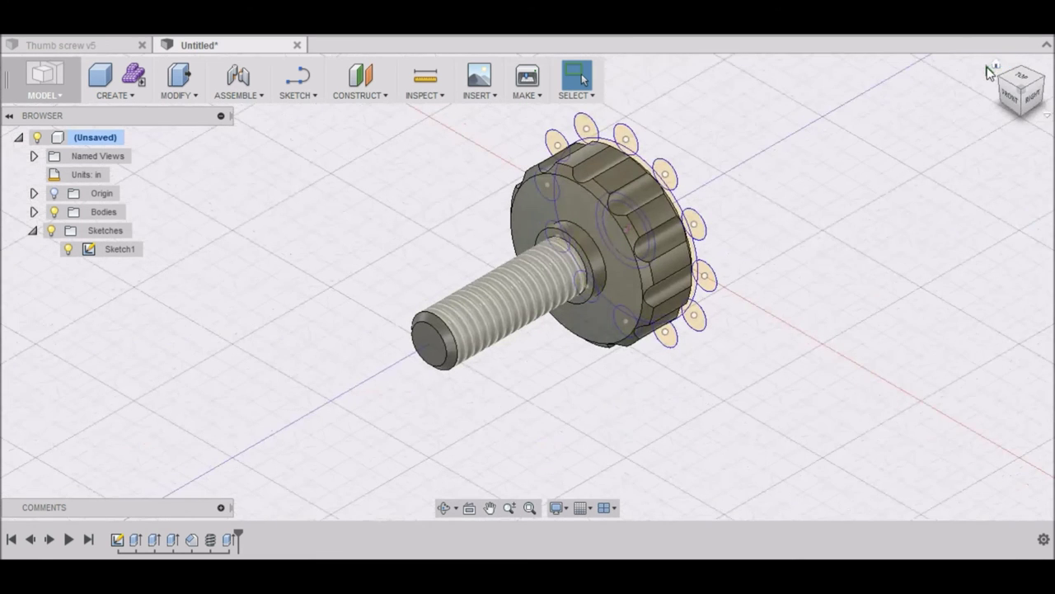
# Hide Sketch1's circles, then fit and orbit the view to the back of the notched head
pyautogui.click(68, 250)
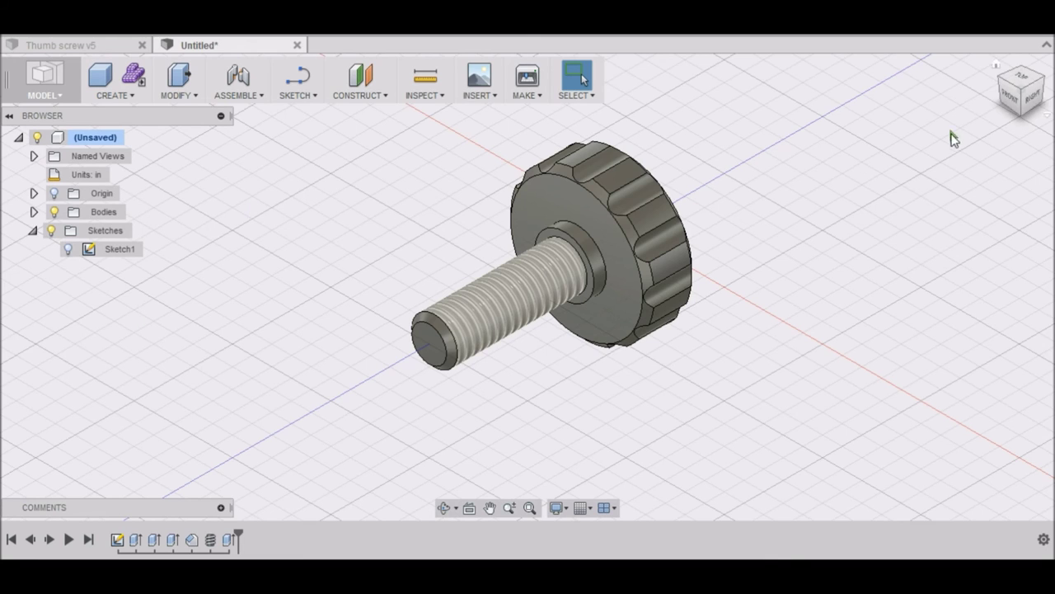
pyautogui.click(529, 507)
pyautogui.scroll(3, 520, 481)
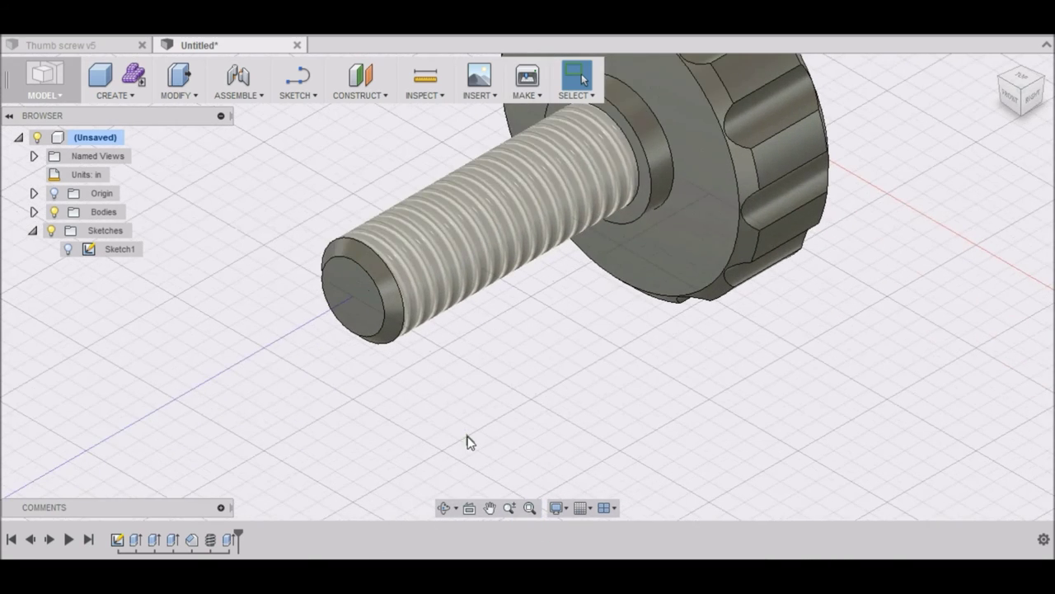
pyautogui.scroll(-4, 689, 274)
pyautogui.scroll(-1, 913, 91)
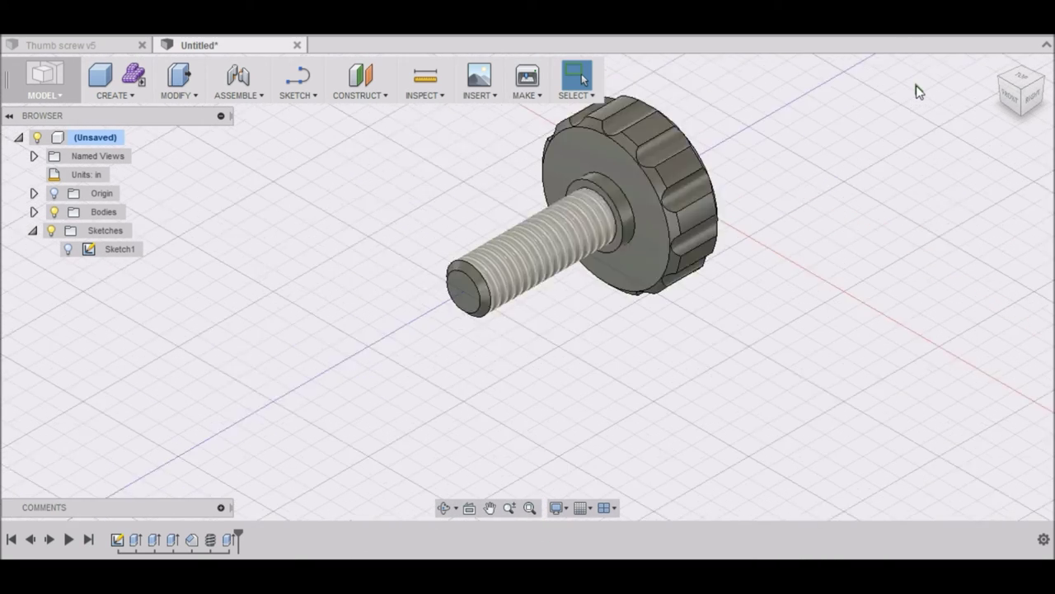
pyautogui.scroll(3, 919, 92)
pyautogui.scroll(-5, 489, 330)
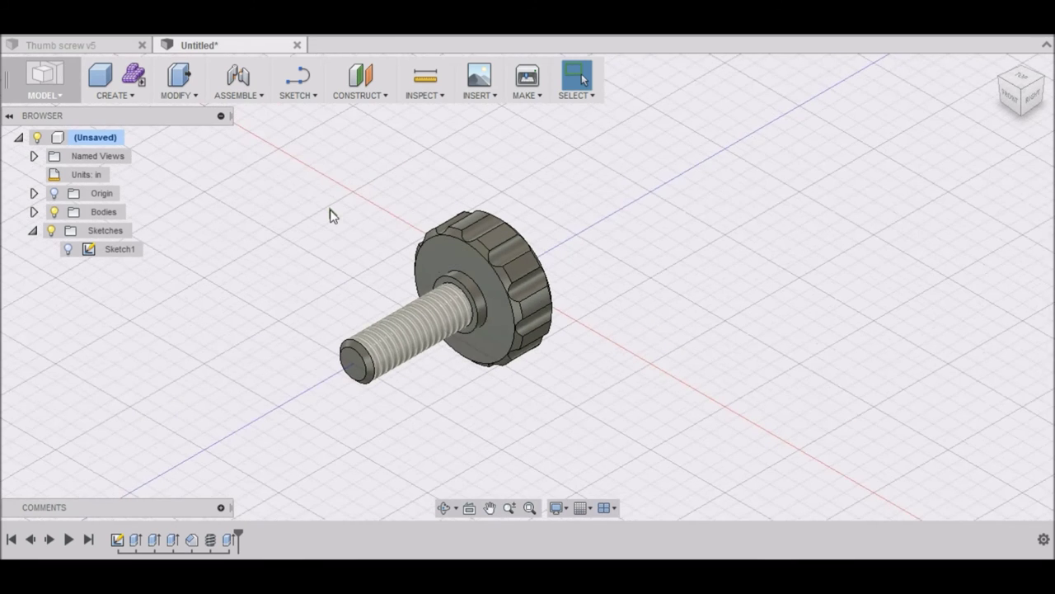
pyautogui.scroll(2, 330, 214)
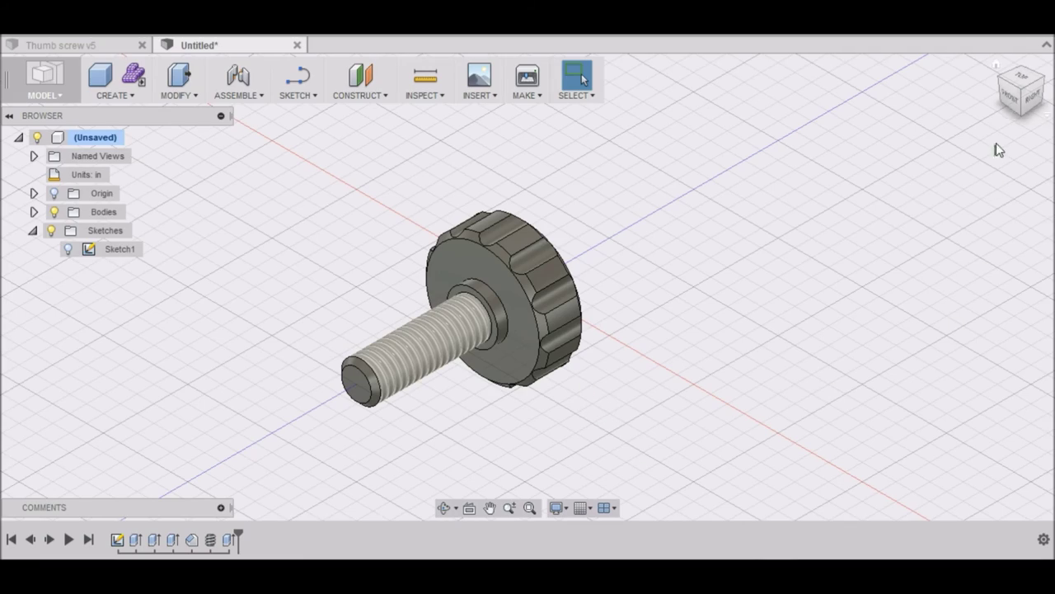
pyautogui.moveTo(1020, 92)
pyautogui.mouseDown()
pyautogui.moveTo(762, 95)
pyautogui.moveTo(768, 123)
pyautogui.moveTo(767, 113)
pyautogui.moveTo(817, 107)
pyautogui.mouseUp()
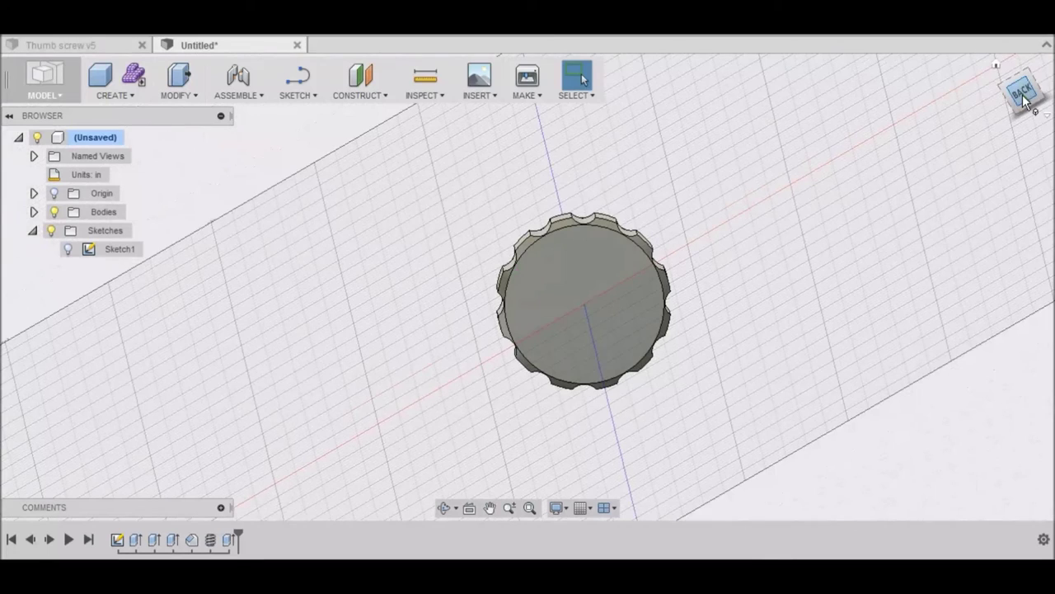
pyautogui.click(1022, 91)
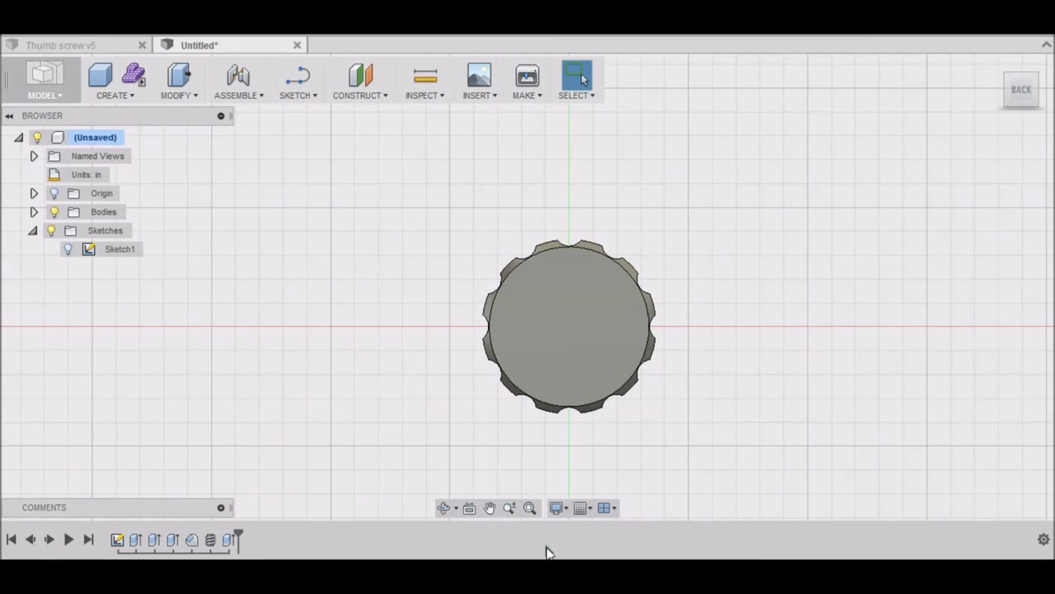
# Switch to the CAM workspace and start a new milling setup
pyautogui.click(44, 89)
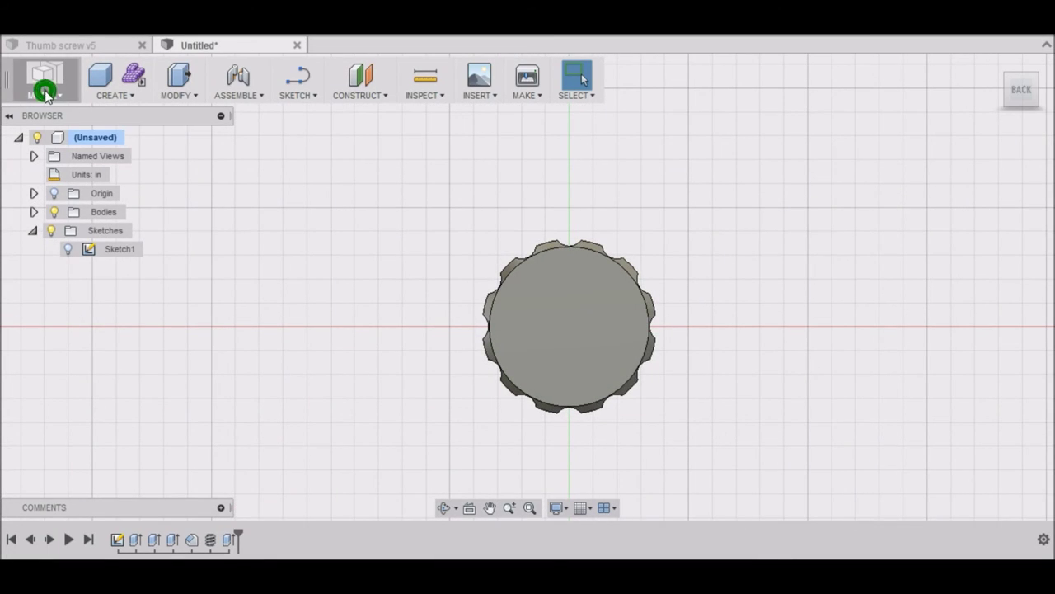
pyautogui.click(49, 252)
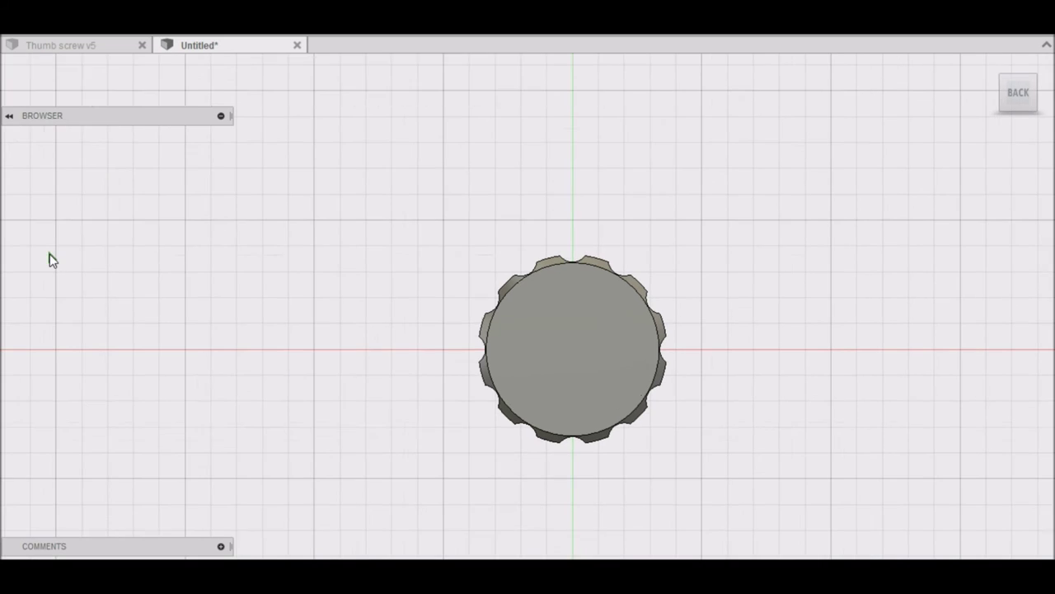
pyautogui.click(108, 97)
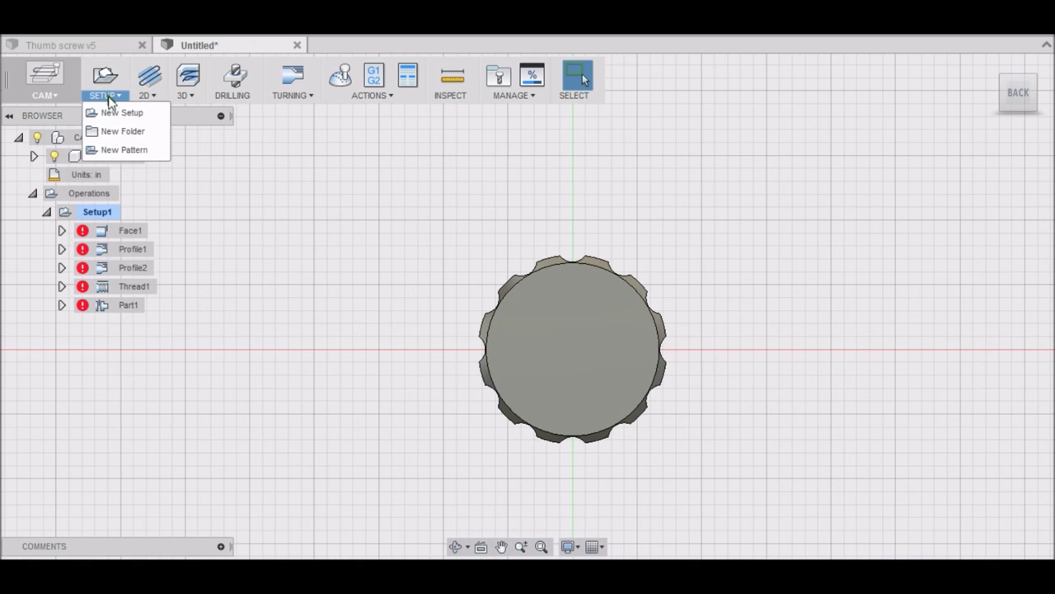
pyautogui.click(115, 115)
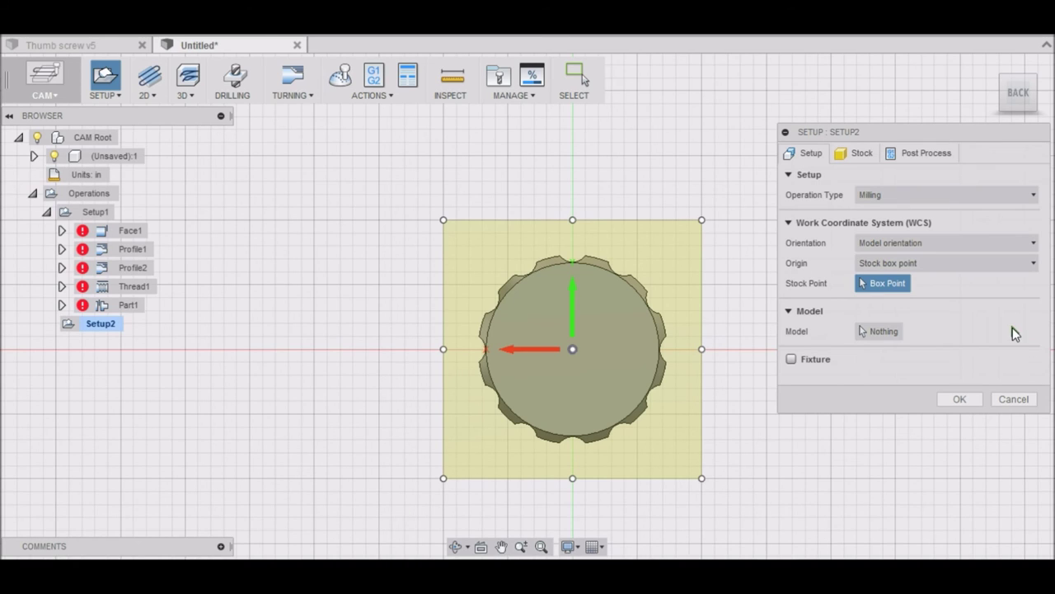
# Place Setup2's origin at the stock box's top-centre point with the Z axis flipped upward
pyautogui.click(1034, 241)
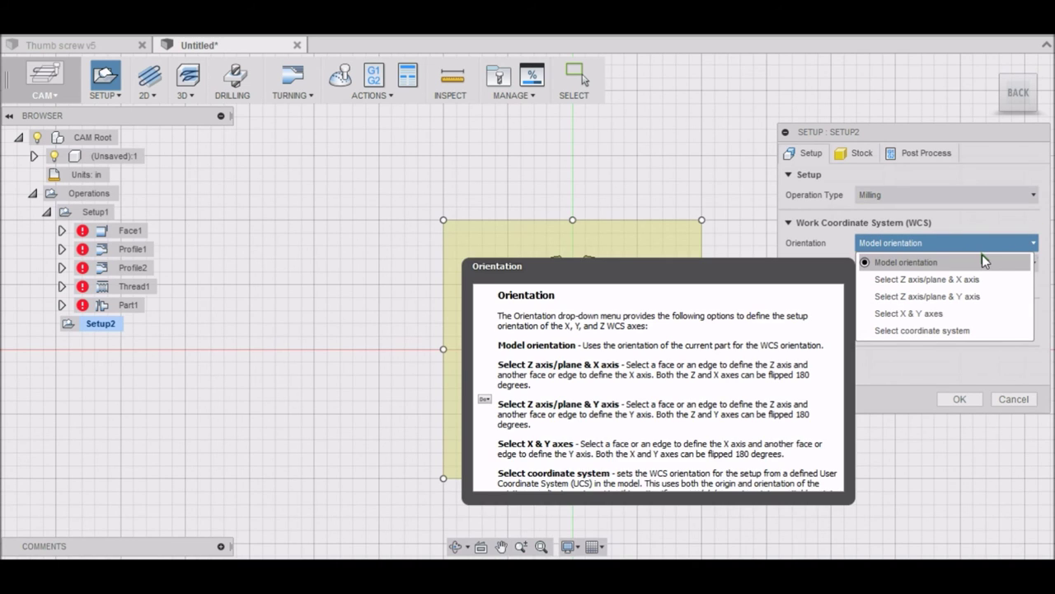
pyautogui.click(915, 280)
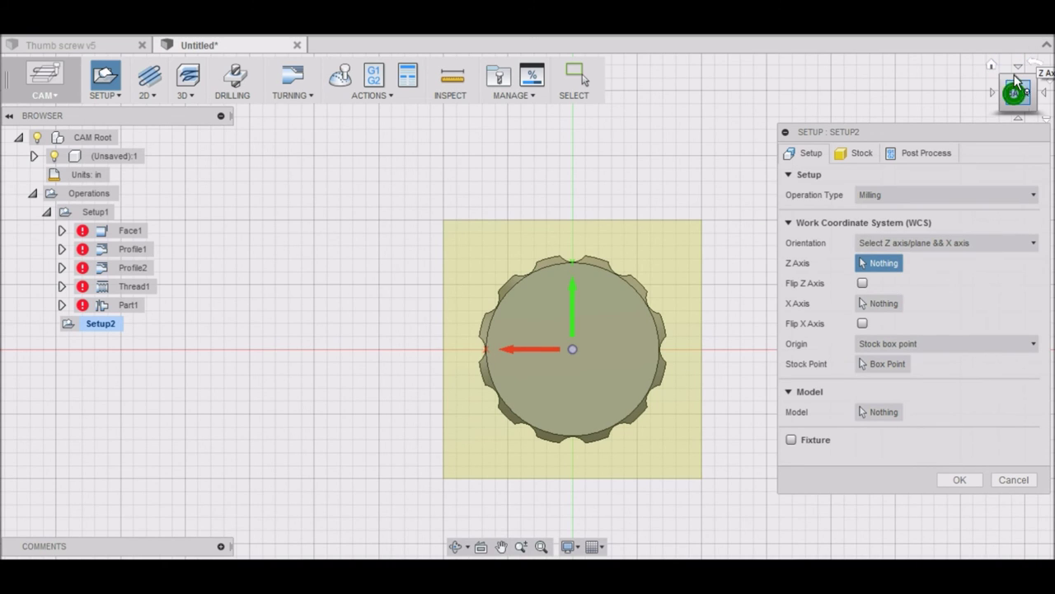
pyautogui.moveTo(1018, 90); pyautogui.dragTo(1019, 35)
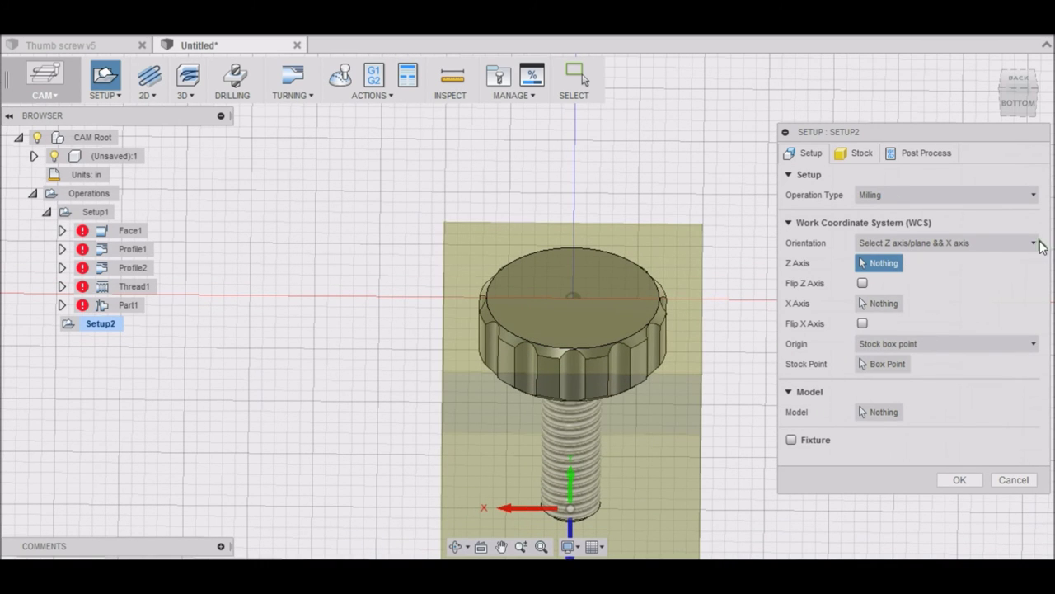
pyautogui.click(1030, 343)
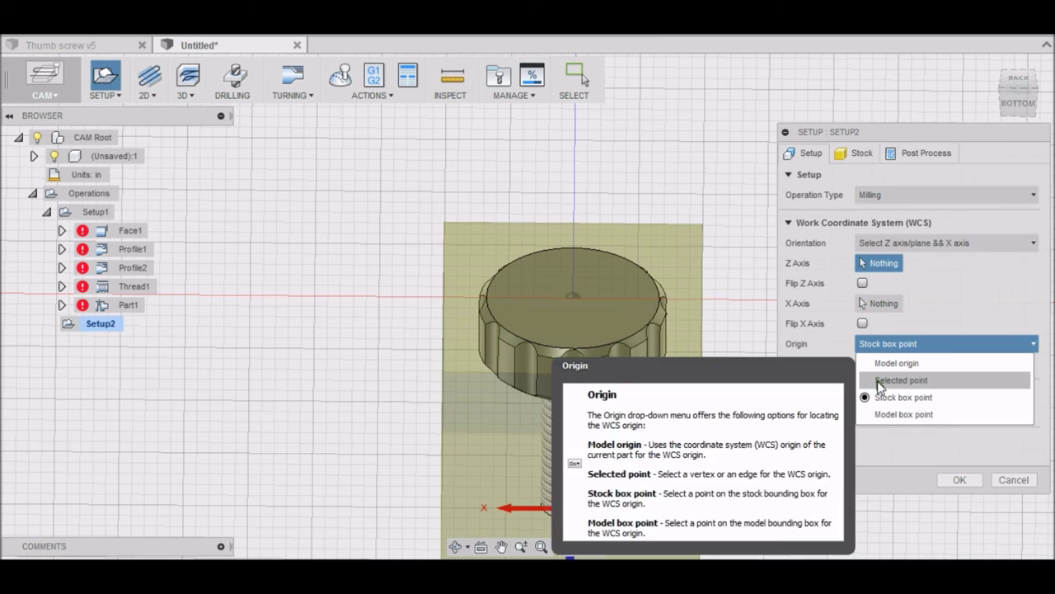
pyautogui.click(881, 396)
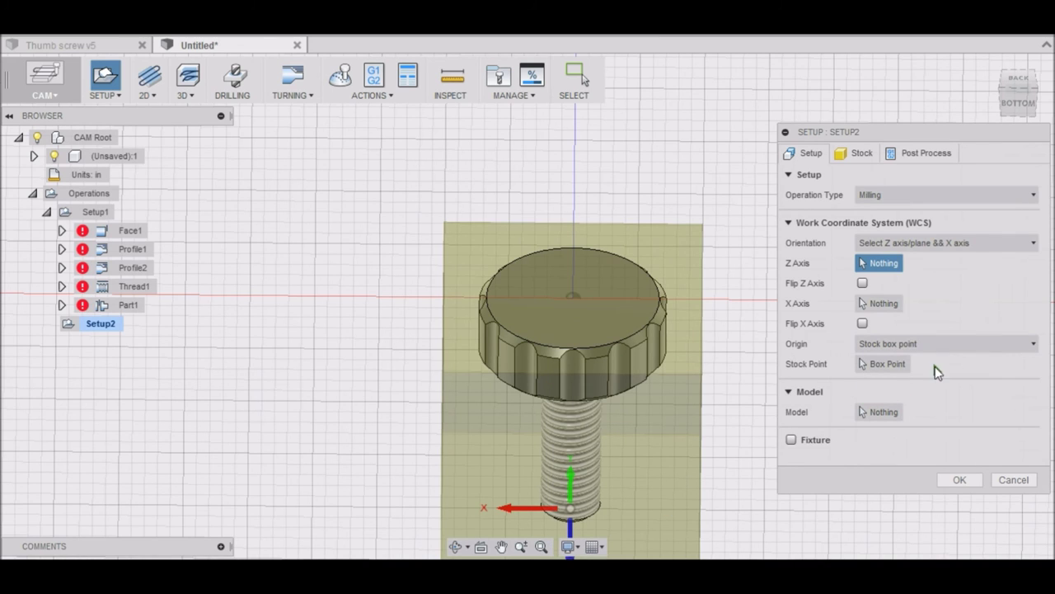
pyautogui.click(1032, 242)
pyautogui.click(955, 261)
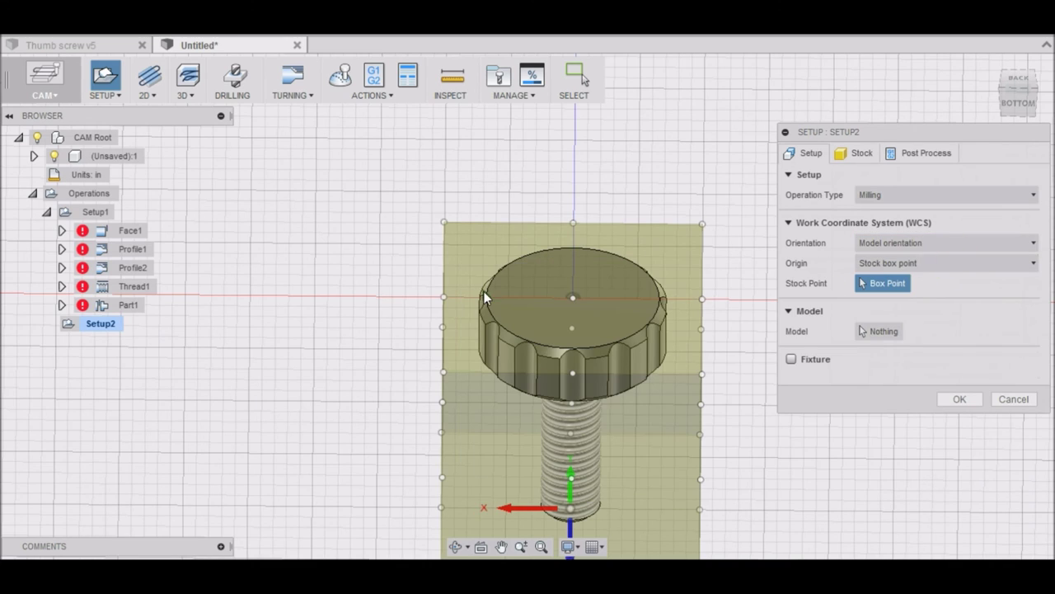
pyautogui.click(574, 295)
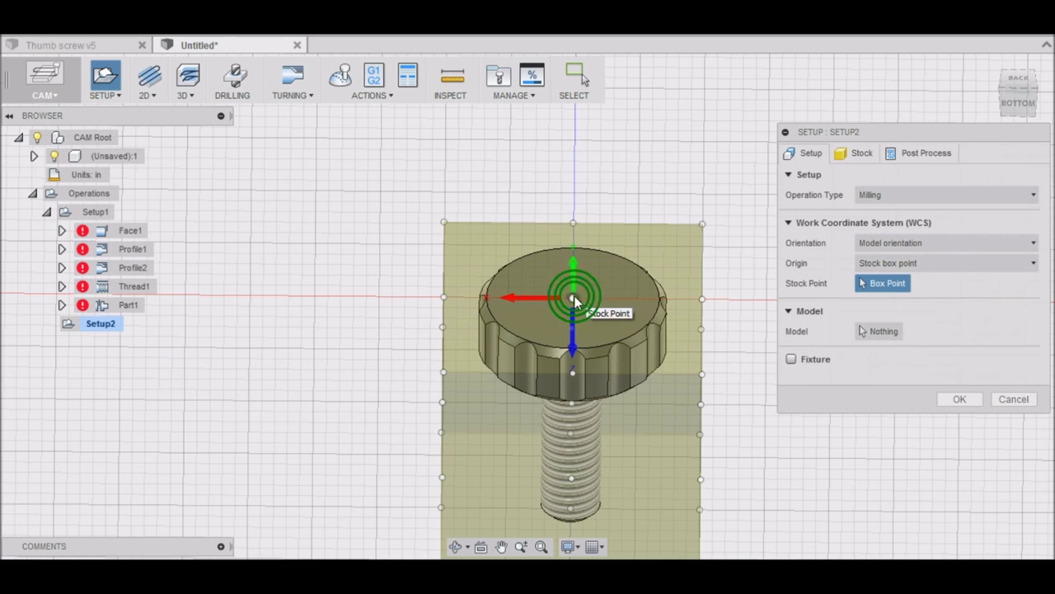
pyautogui.click(569, 344)
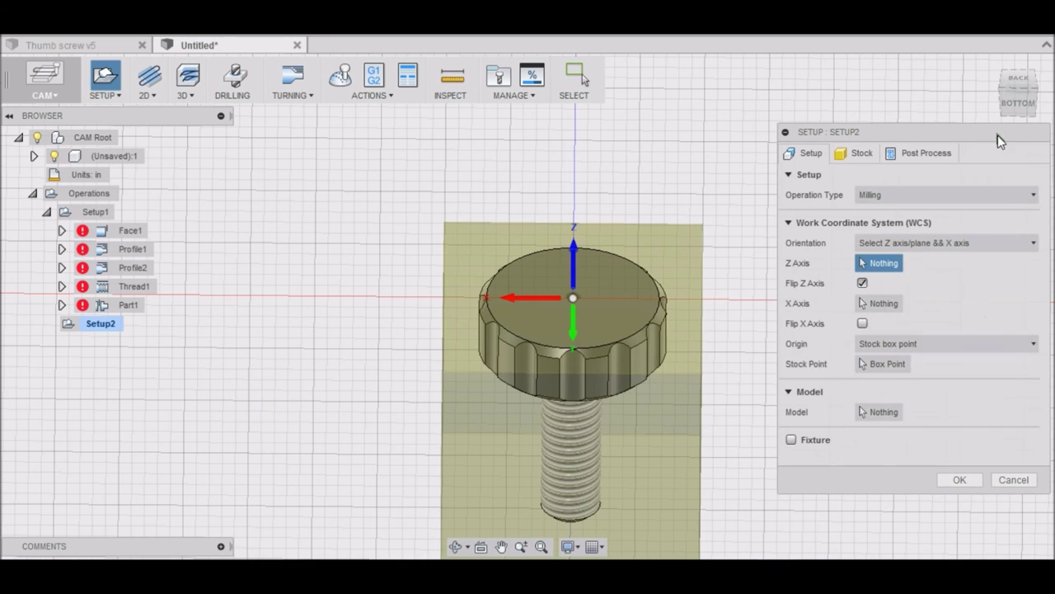
pyautogui.click(1017, 105)
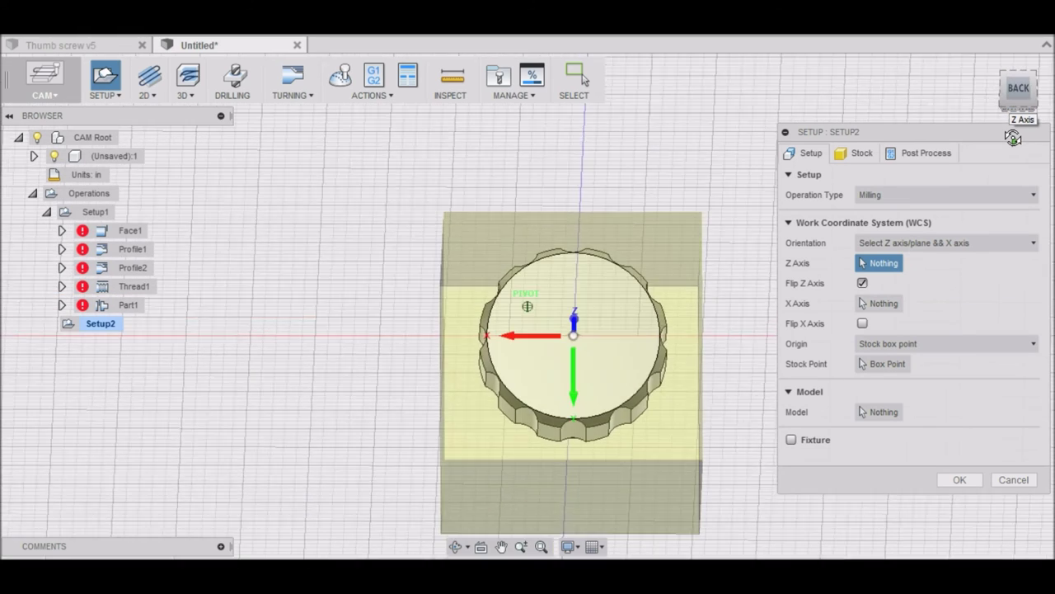
pyautogui.moveTo(1012, 137)
pyautogui.mouseDown()
pyautogui.moveTo(1006, 124)
pyautogui.moveTo(1004, 134)
pyautogui.mouseUp()
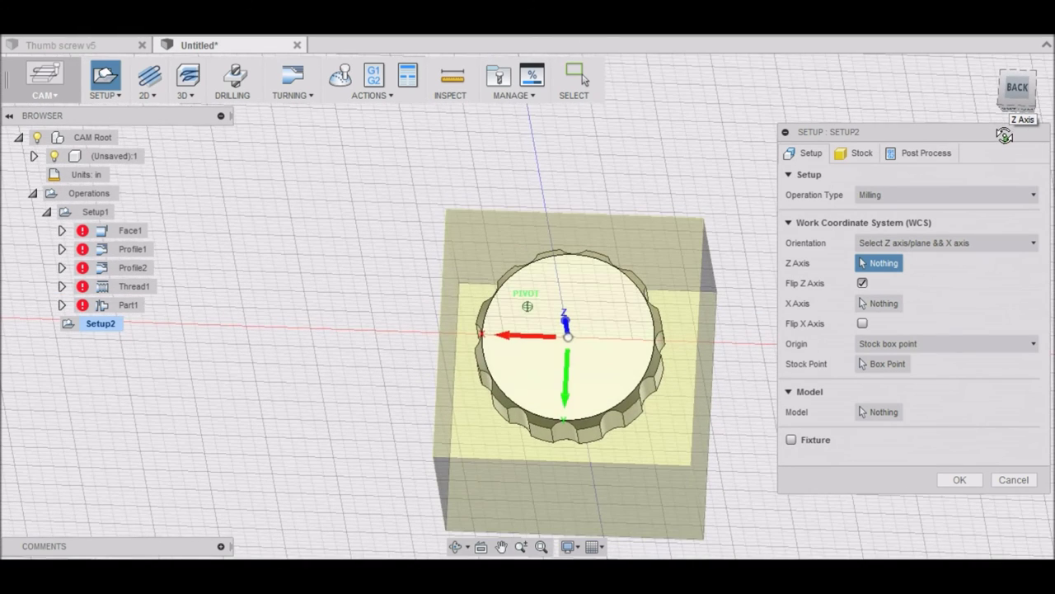
# Make Setup2's stock a fixed-size cylinder with 0.75 in diameter and confirm the setup
pyautogui.click(859, 153)
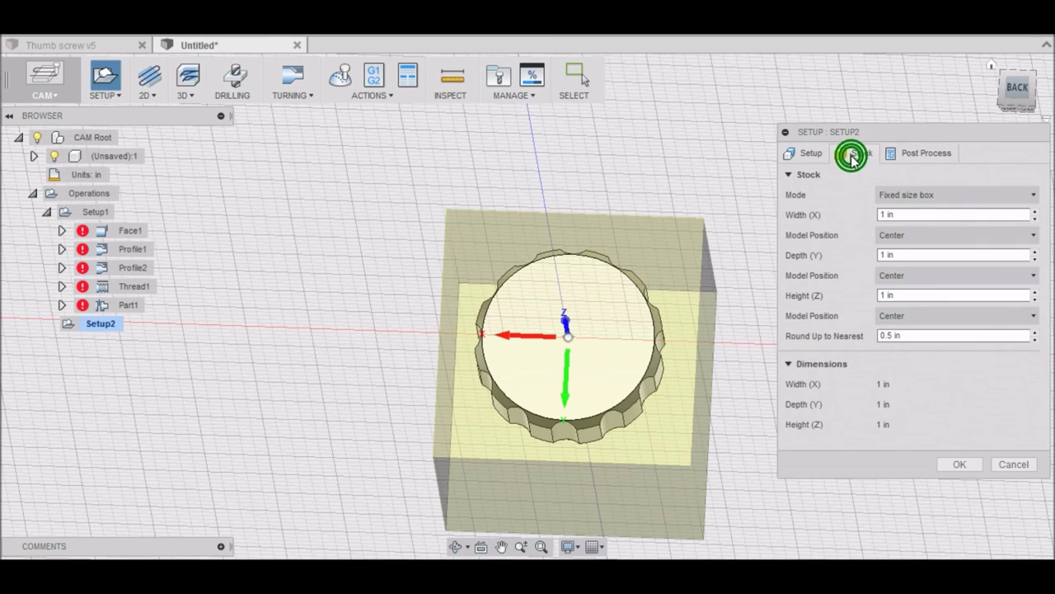
pyautogui.click(1031, 195)
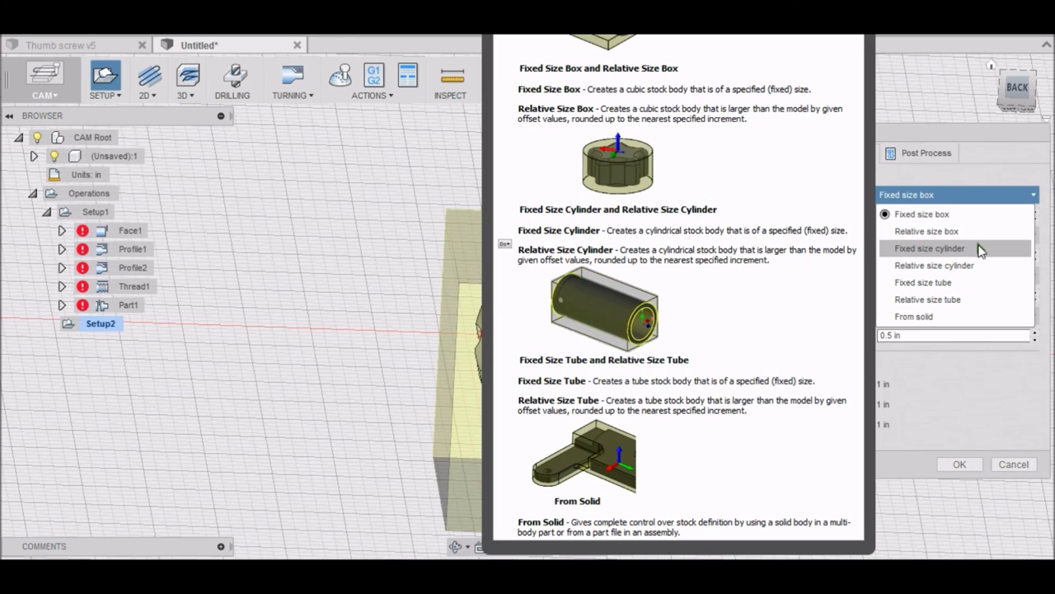
pyautogui.click(981, 250)
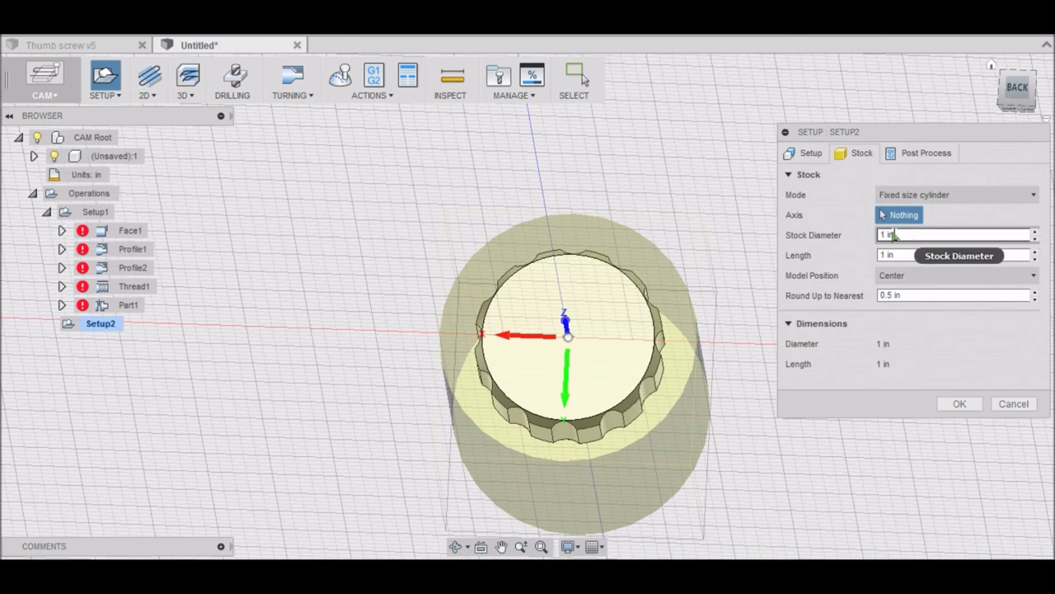
pyautogui.doubleClick(885, 236)
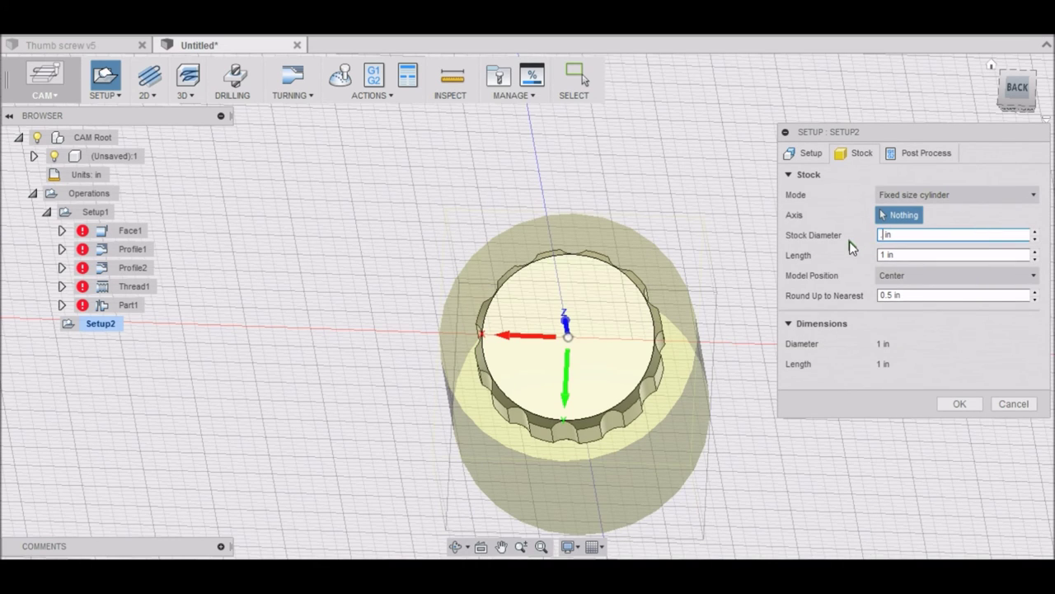
pyautogui.write('.75')
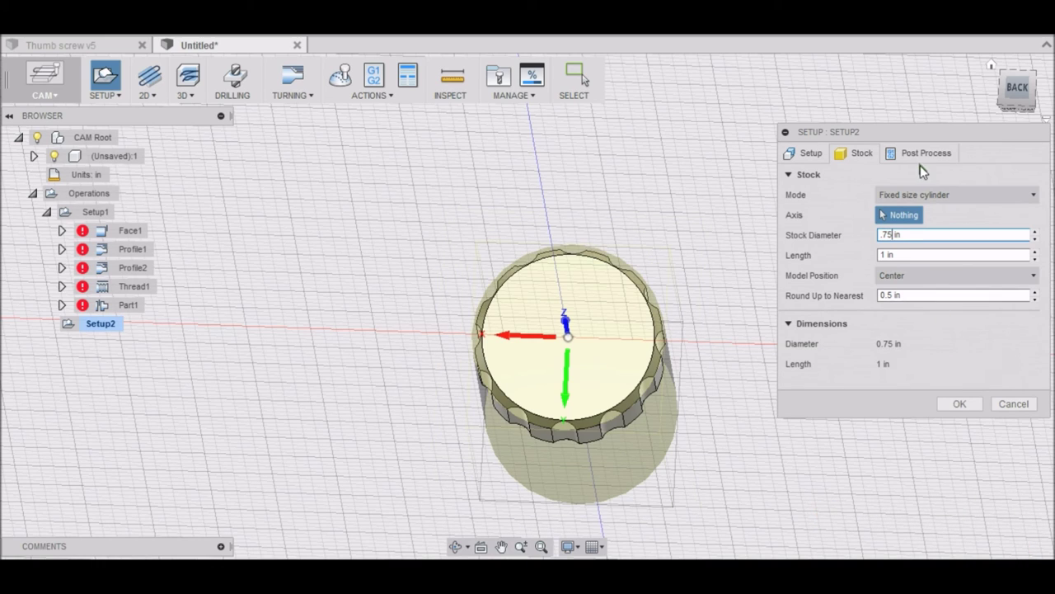
pyautogui.click(959, 404)
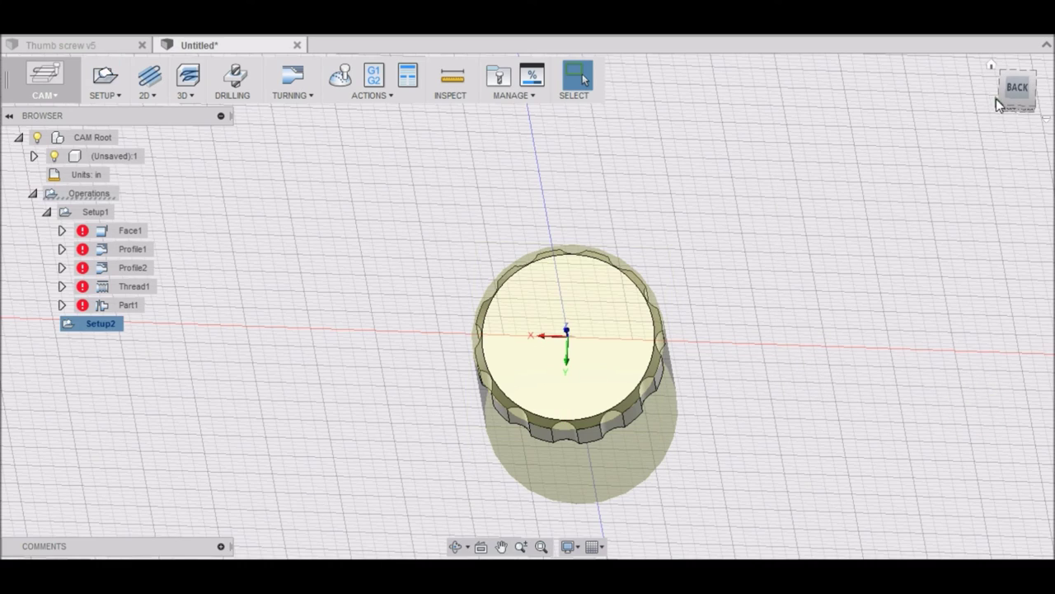
pyautogui.keyDown('shift'); pyautogui.moveTo(1014, 95); pyautogui.dragTo(1012, 43, button='middle'); pyautogui.keyUp('shift')
pyautogui.click(1018, 88)
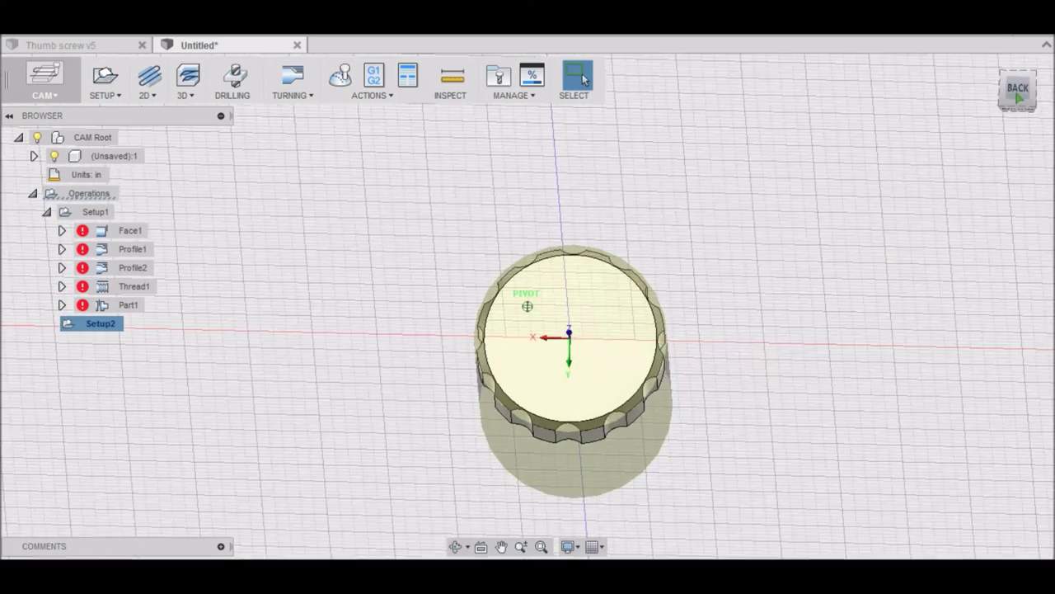
pyautogui.keyDown('shift'); pyautogui.moveTo(578, 247); pyautogui.dragTo(577, 281, button='middle'); pyautogui.keyUp('shift')
pyautogui.scroll(3, 546, 404)
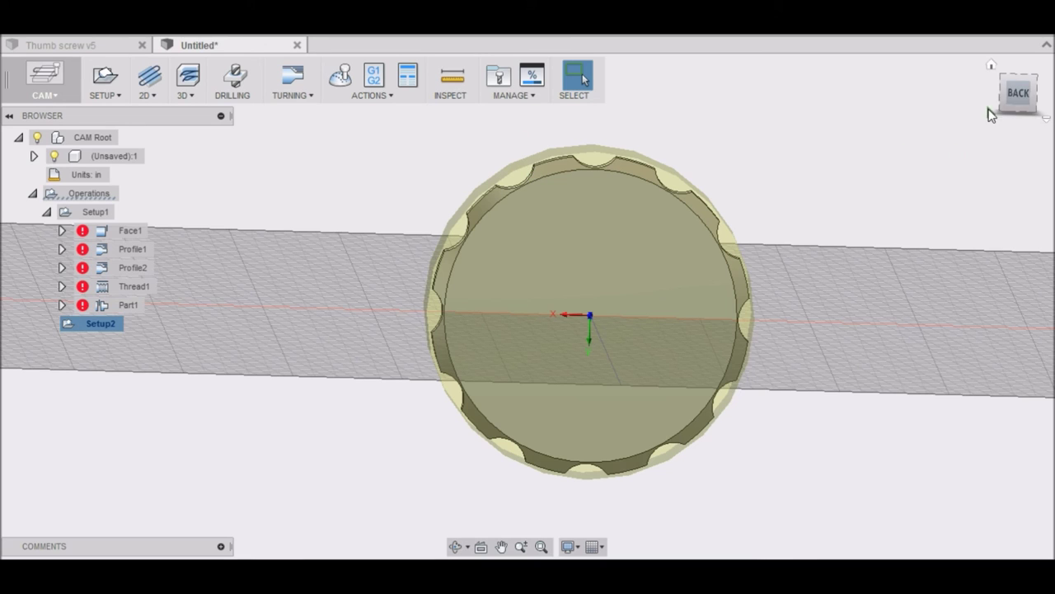
pyautogui.moveTo(1018, 106)
pyautogui.mouseDown()
pyautogui.moveTo(1017, 59)
pyautogui.moveTo(1017, 71)
pyautogui.mouseUp()
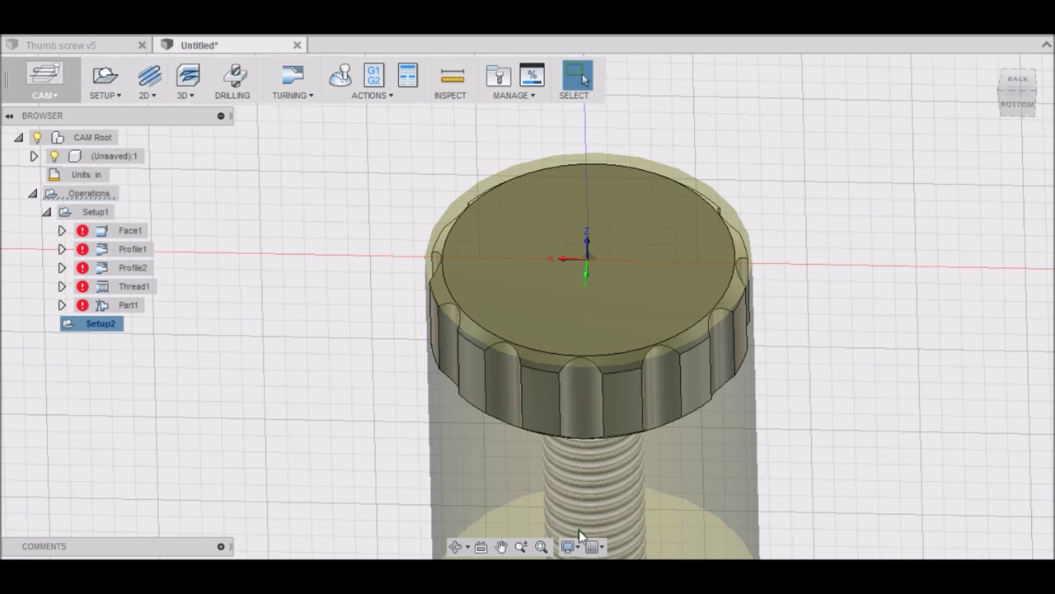
pyautogui.click(185, 97)
# Create a 3D Contour operation, Contour1, under Setup2 and bring up its tool choice
pyautogui.click(185, 96)
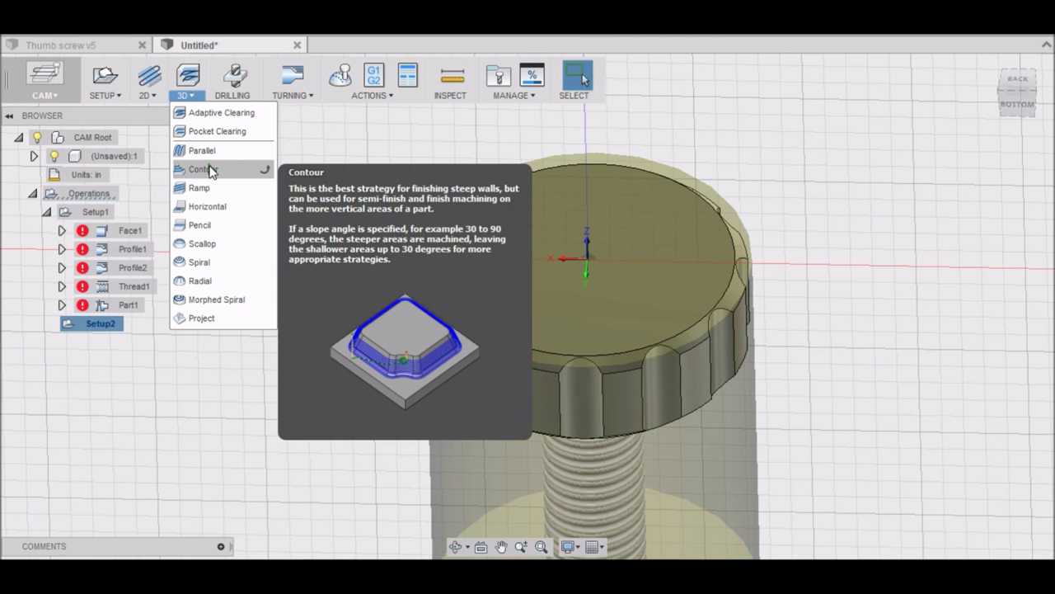
pyautogui.click(210, 171)
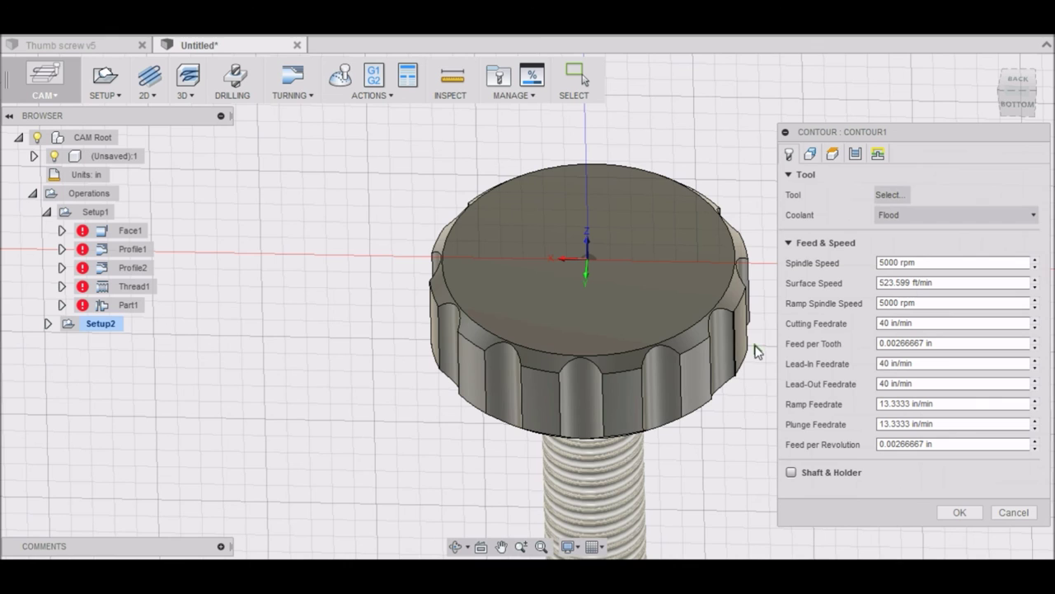
pyautogui.click(897, 207)
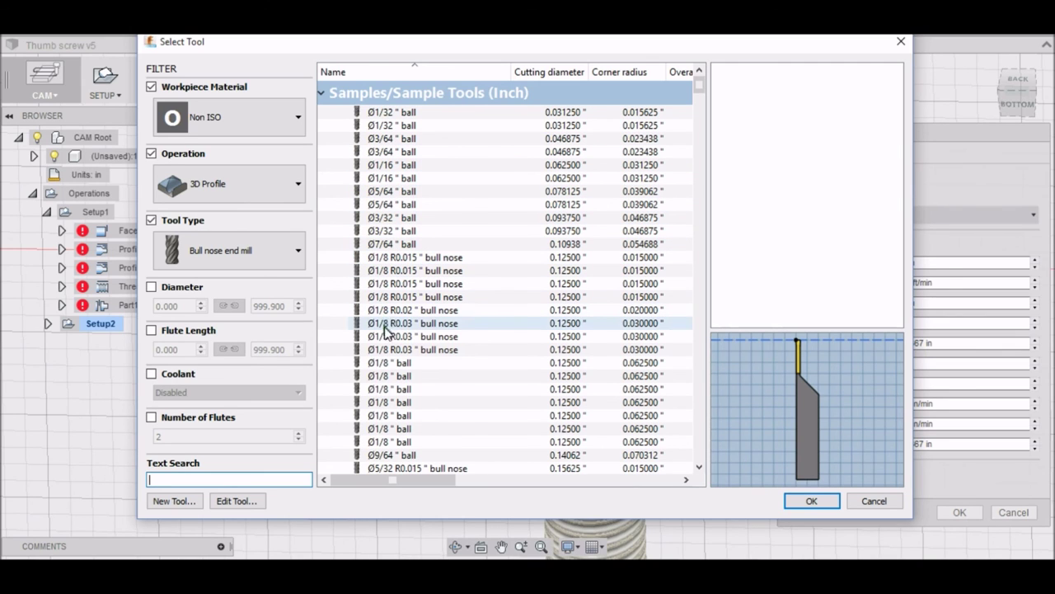
# Filter the tool library to flat end mills and assign tool #3, the Ø1/8" flat end mill
pyautogui.scroll(-2, 433, 408)
pyautogui.scroll(-2, 439, 400)
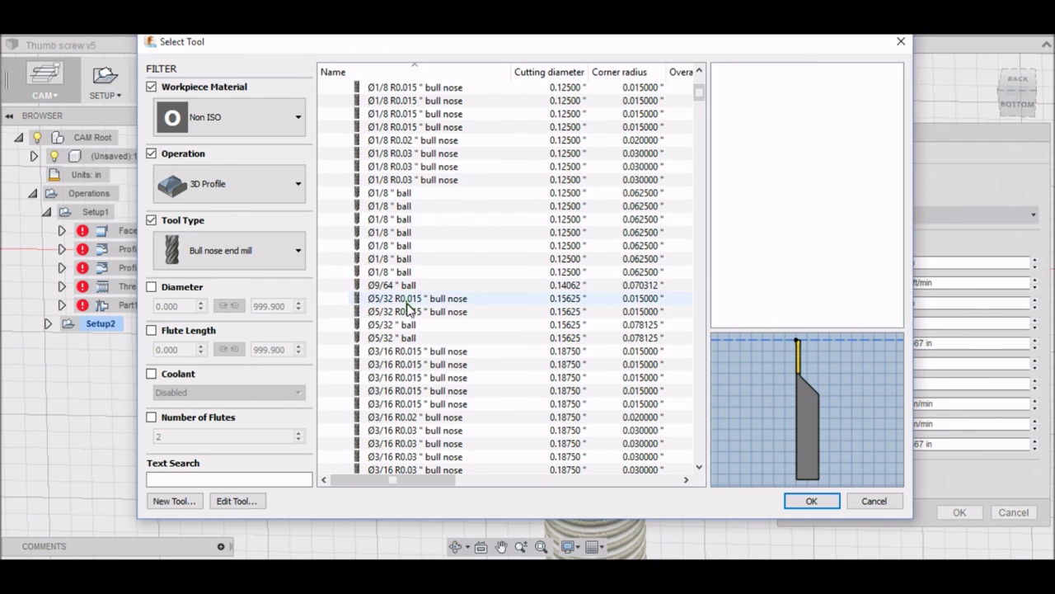
pyautogui.scroll(5, 407, 307)
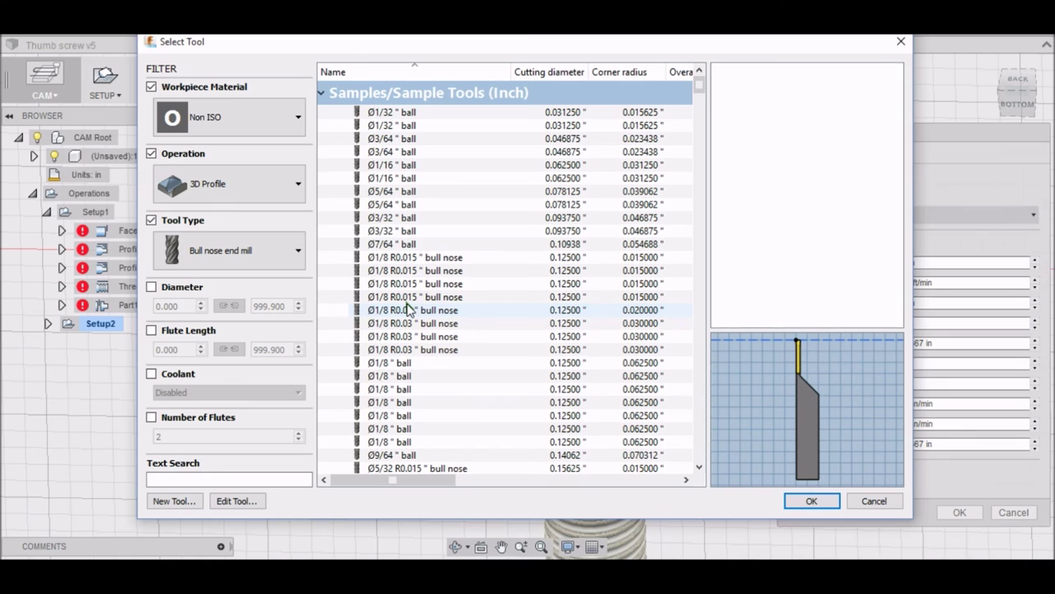
pyautogui.scroll(-3, 407, 312)
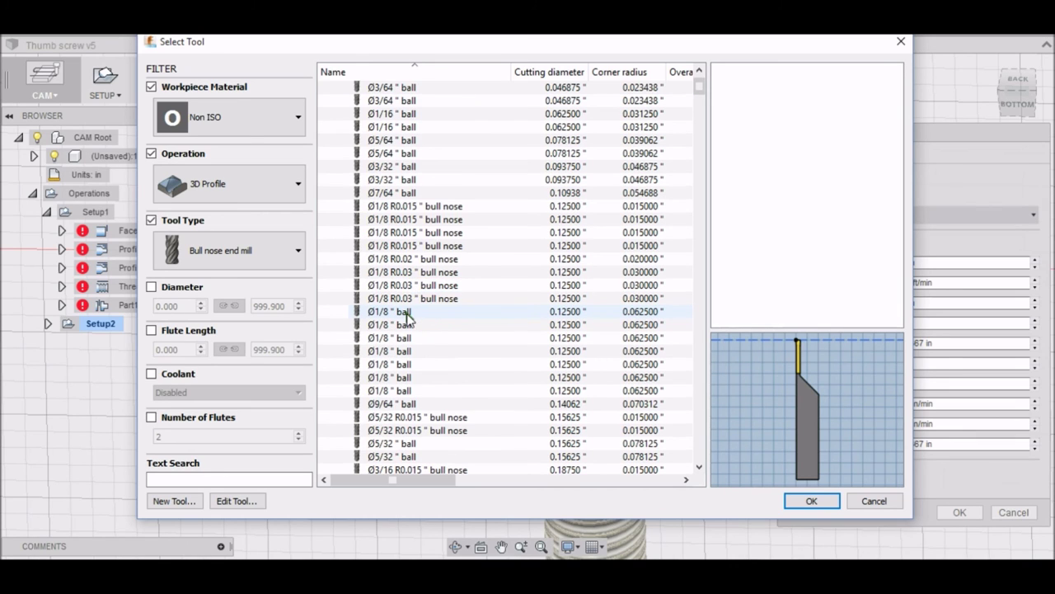
pyautogui.scroll(-1, 408, 317)
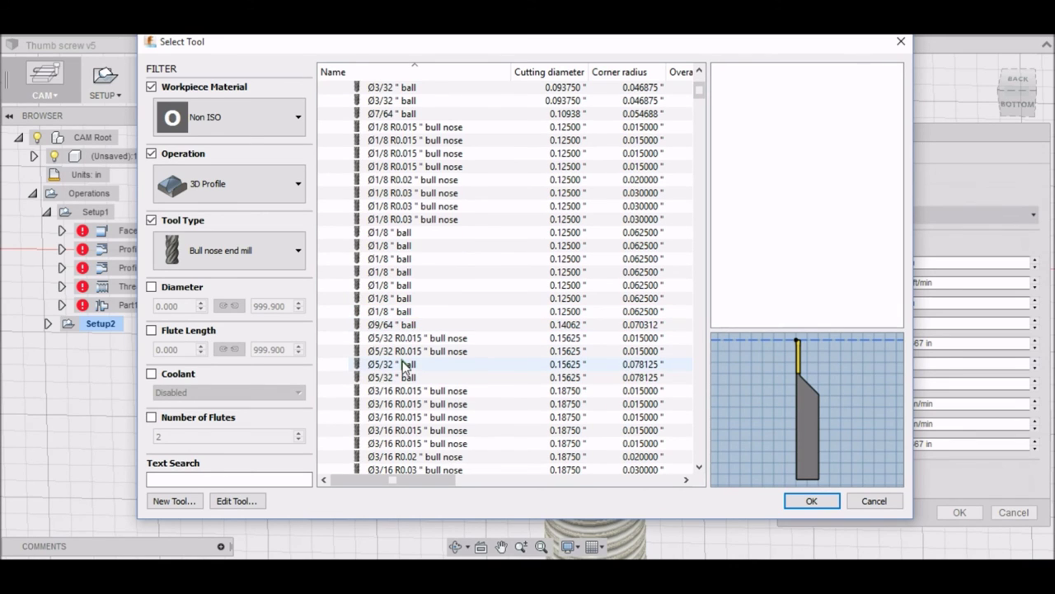
pyautogui.scroll(-10, 405, 370)
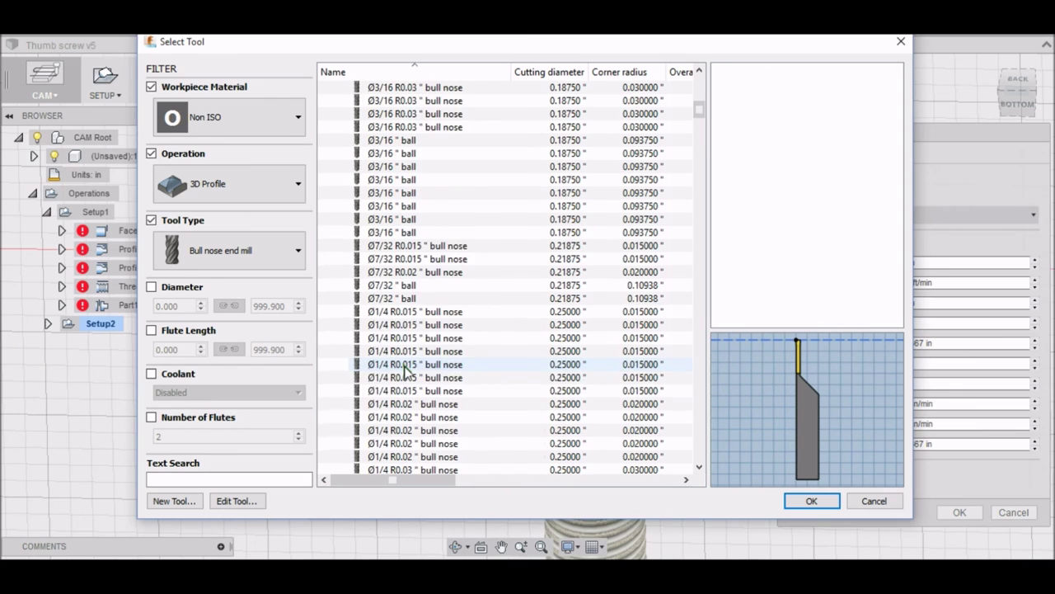
pyautogui.scroll(-20, 406, 370)
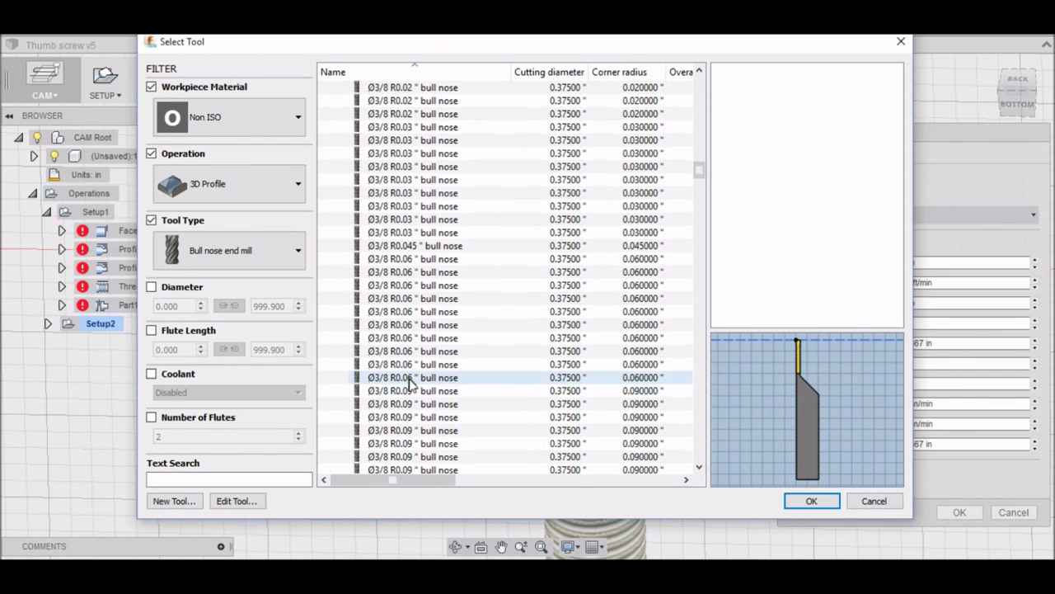
pyautogui.scroll(-20, 413, 383)
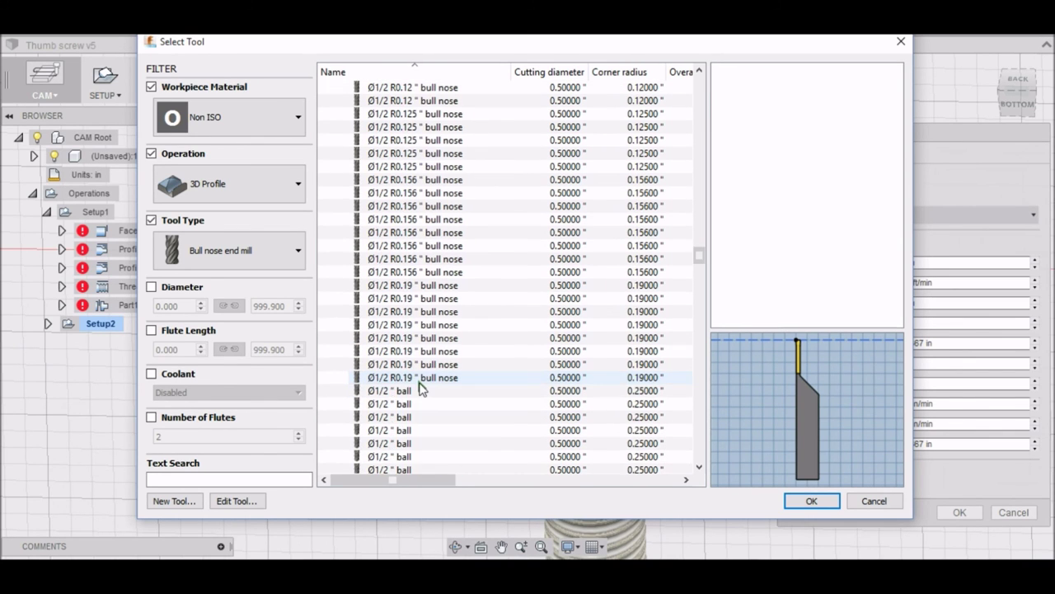
pyautogui.scroll(-20, 419, 388)
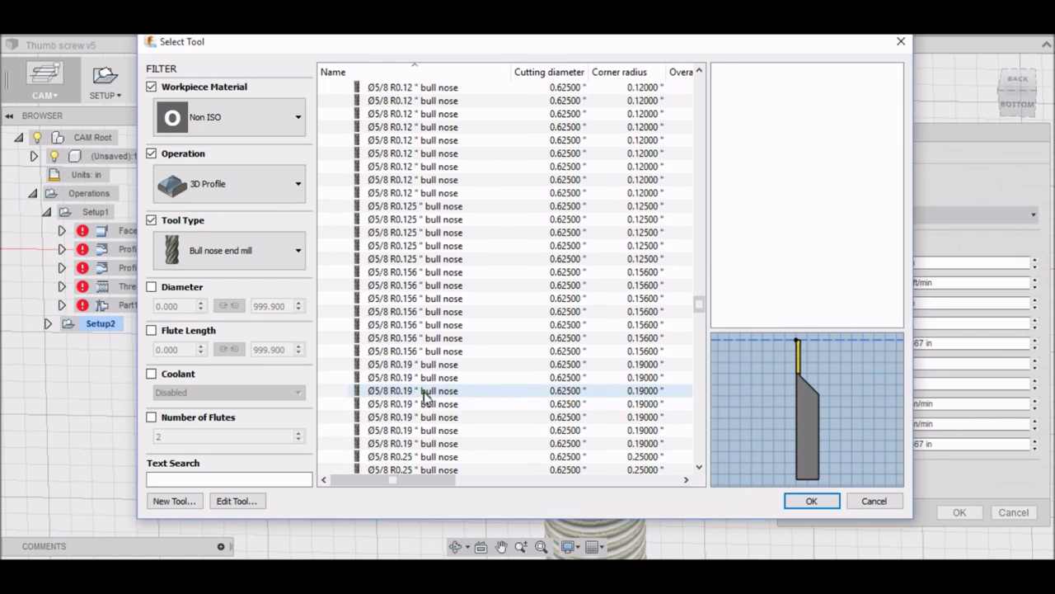
pyautogui.click(297, 250)
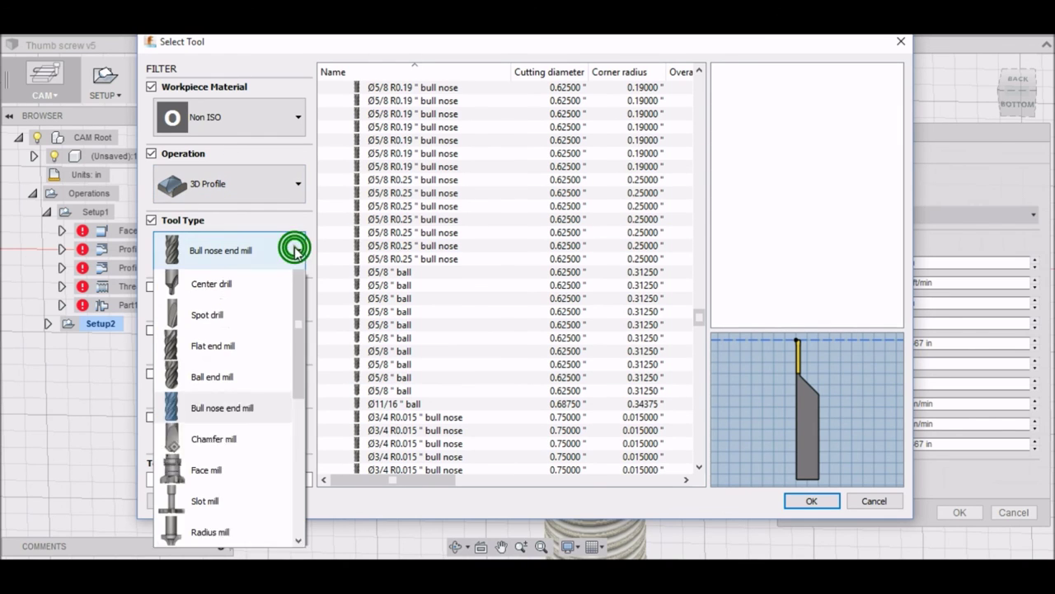
pyautogui.click(221, 387)
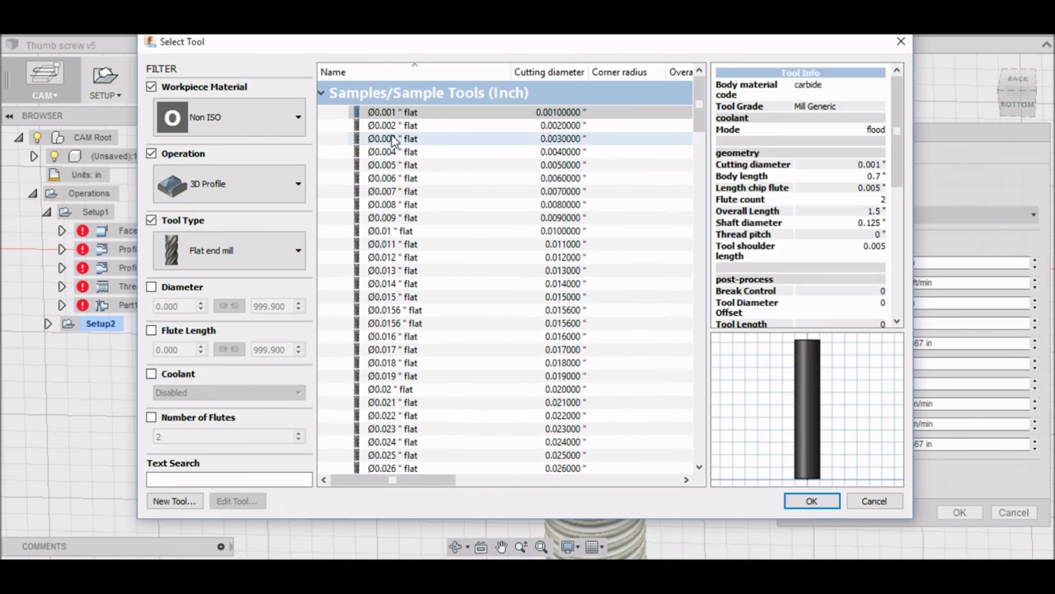
pyautogui.scroll(-2, 429, 350)
pyautogui.scroll(-4, 429, 350)
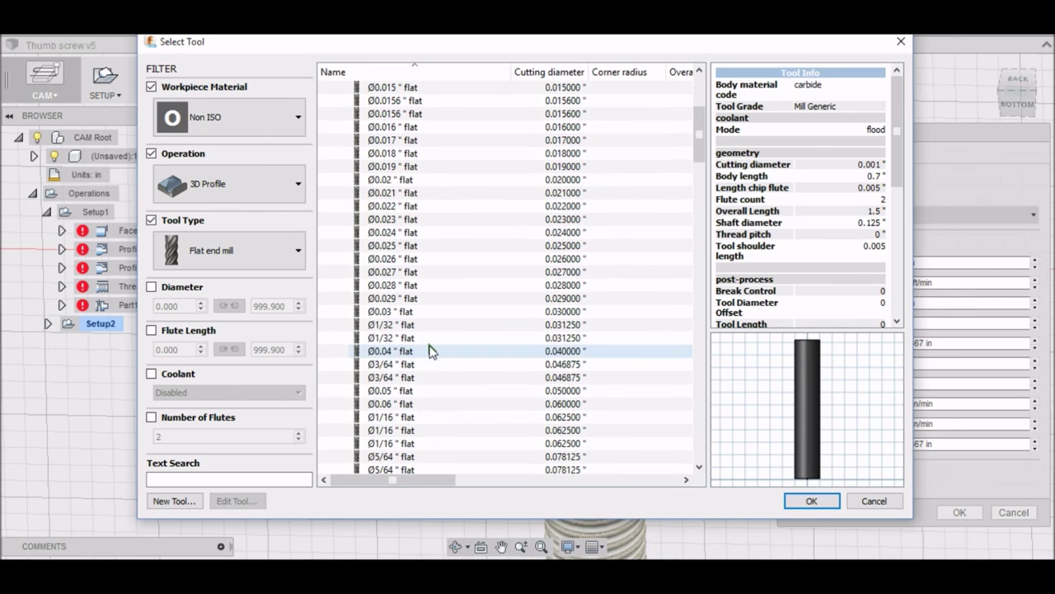
pyautogui.scroll(-4, 429, 350)
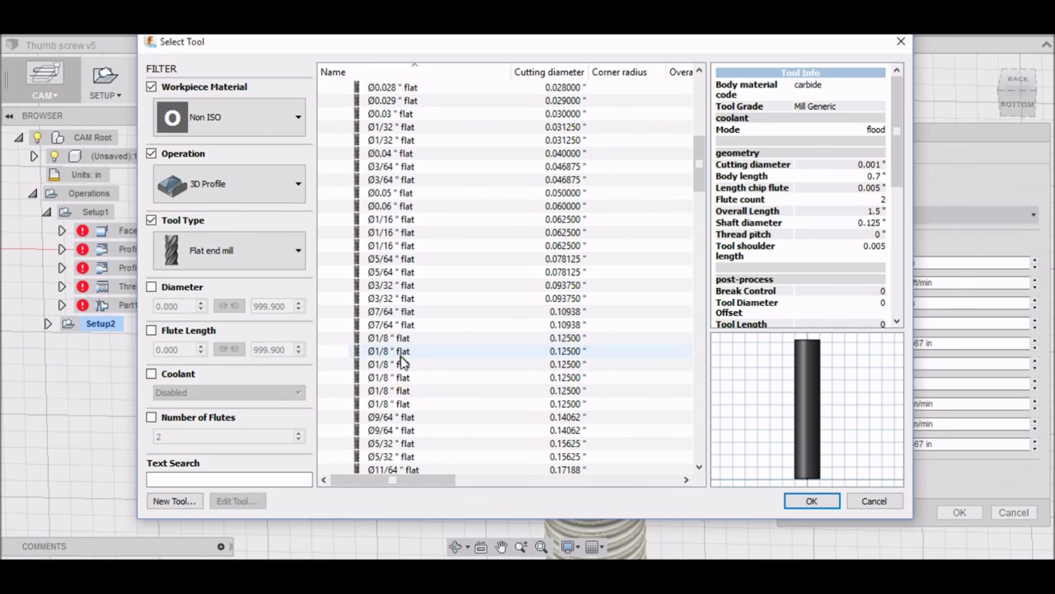
pyautogui.click(404, 338)
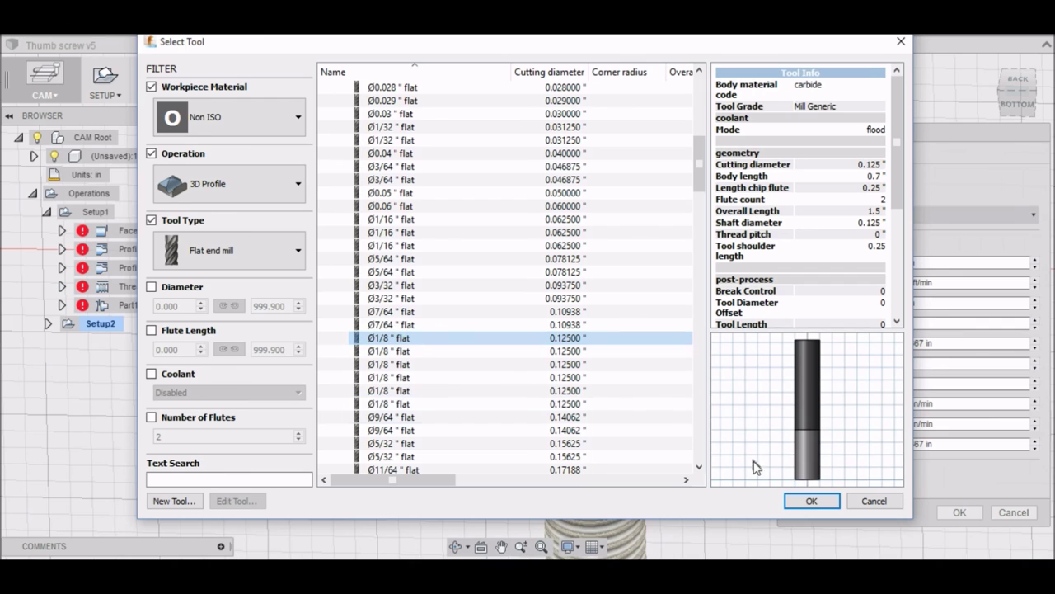
pyautogui.click(812, 497)
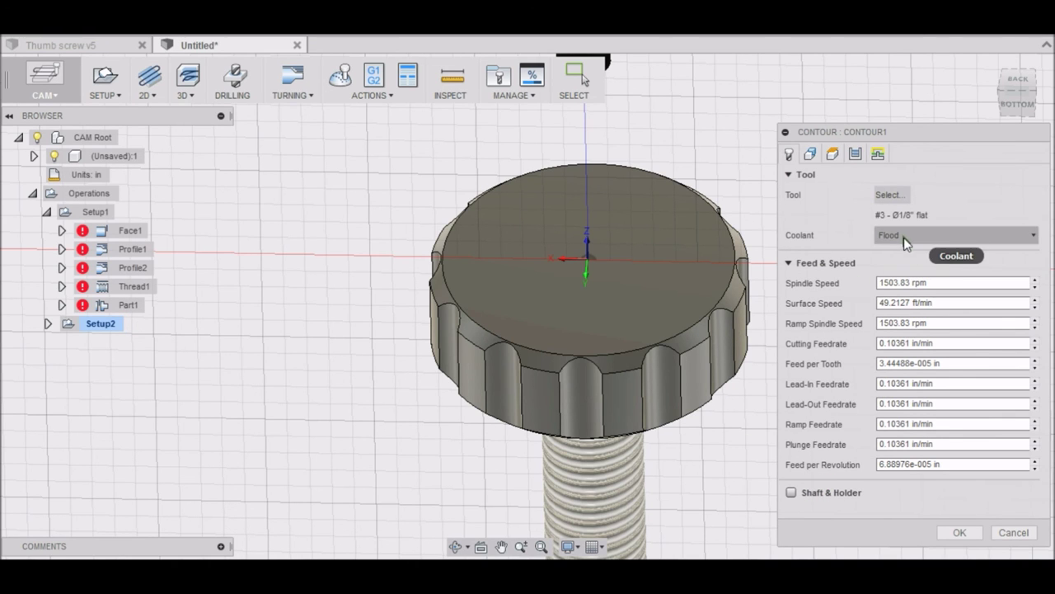
# Review Contour1's geometry settings and accept it to generate the toolpath
pyautogui.click(813, 155)
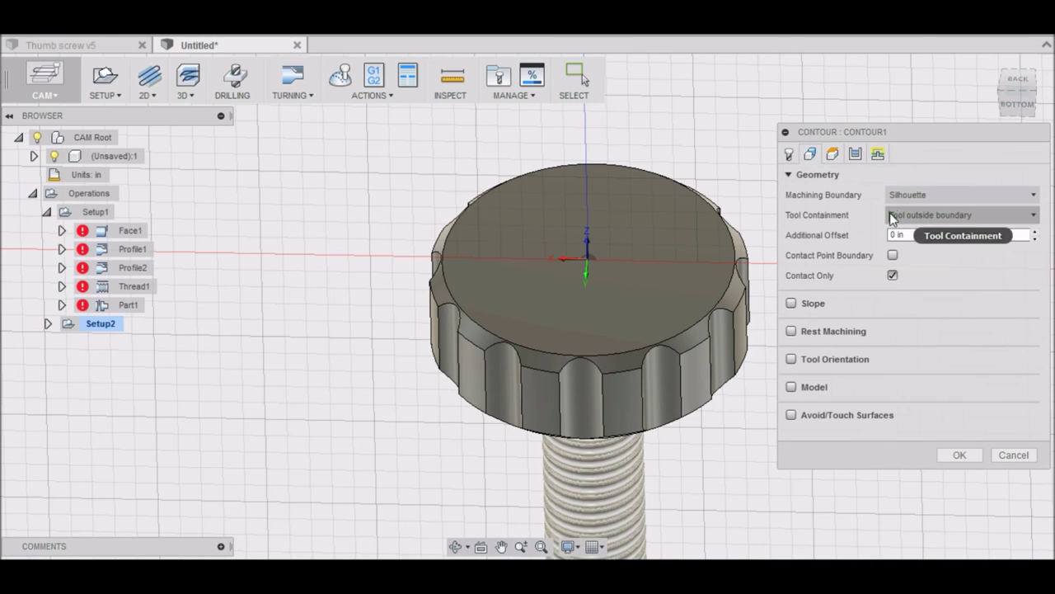
pyautogui.click(965, 454)
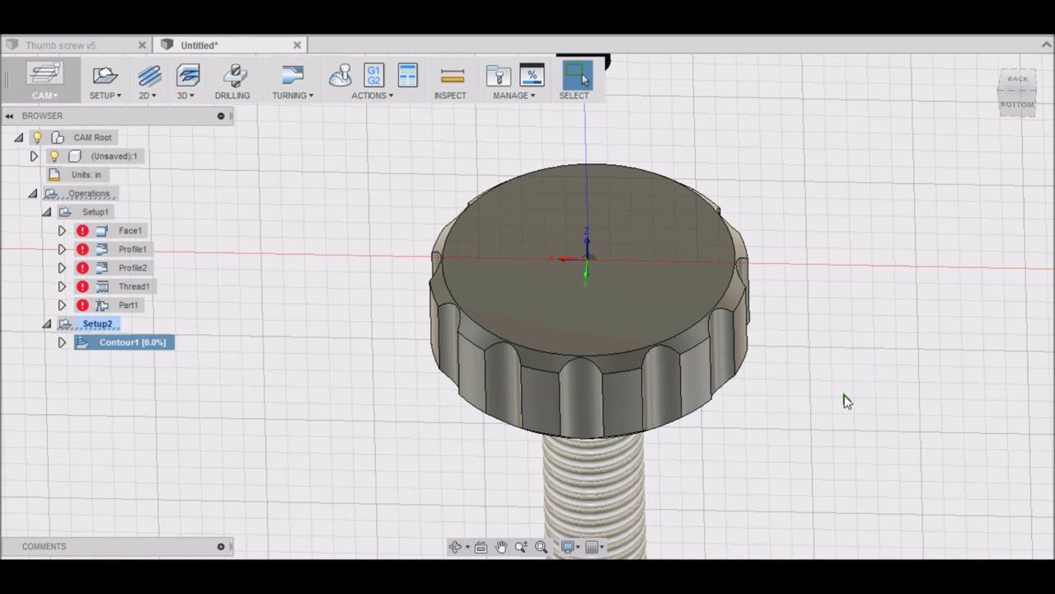
pyautogui.click(1017, 86)
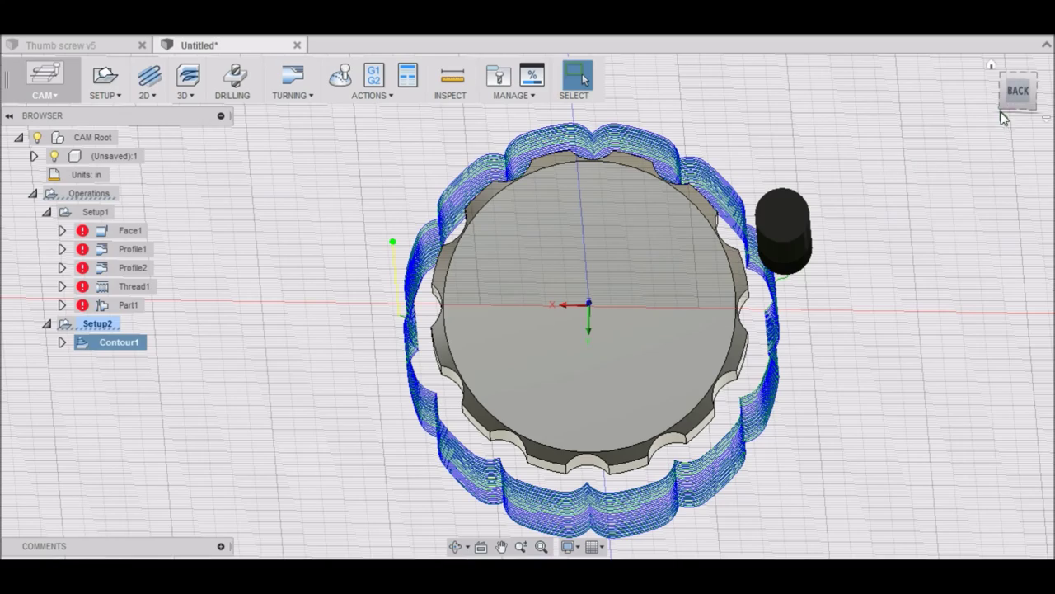
pyautogui.moveTo(1016, 89)
pyautogui.mouseDown()
pyautogui.moveTo(1016, 113)
pyautogui.moveTo(1019, 51)
pyautogui.mouseUp()
pyautogui.scroll(2, 628, 410)
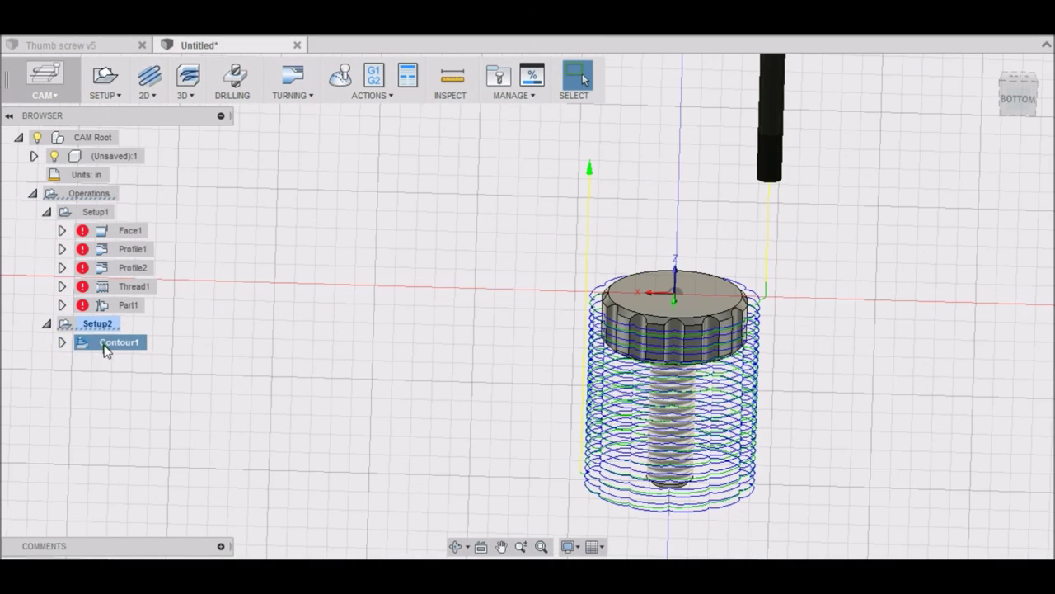
pyautogui.doubleClick(106, 342)
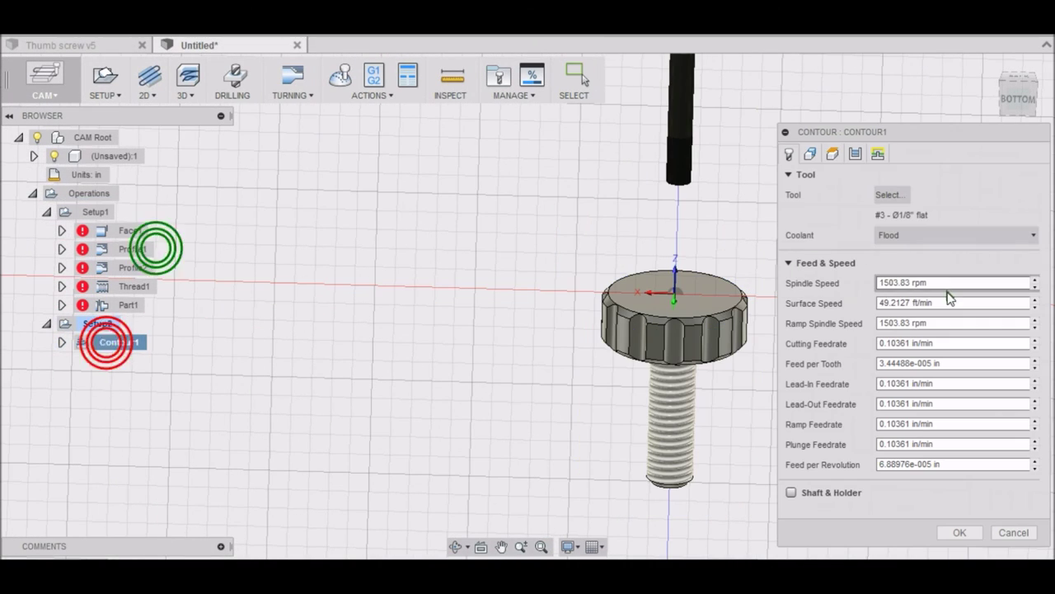
# Set Contour1's Bottom Height From to Selection using the knob's bottom edge, then regenerate
pyautogui.click(857, 157)
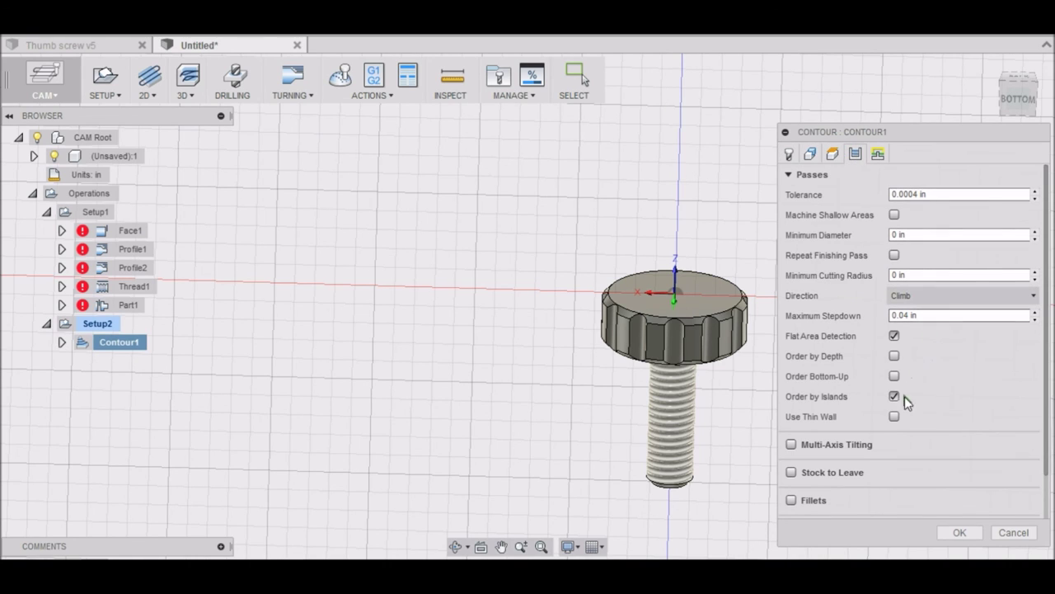
pyautogui.click(834, 156)
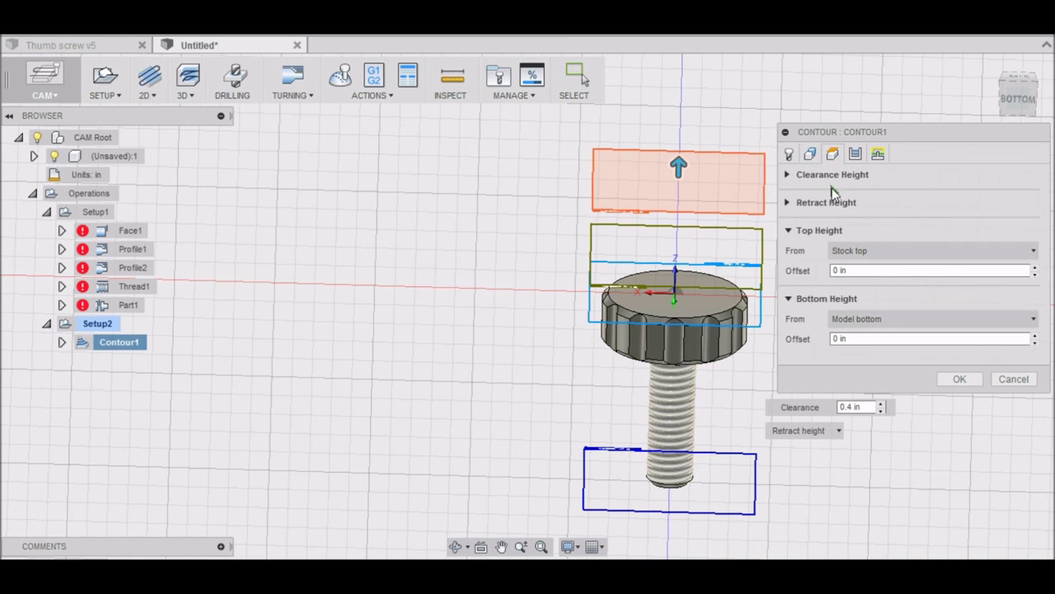
pyautogui.click(940, 319)
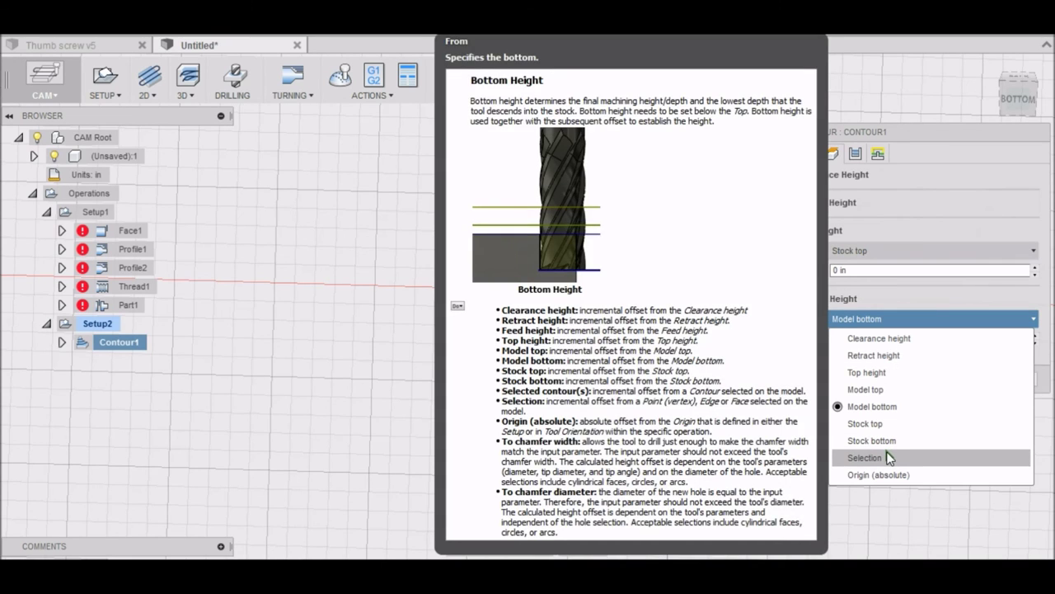
pyautogui.click(883, 458)
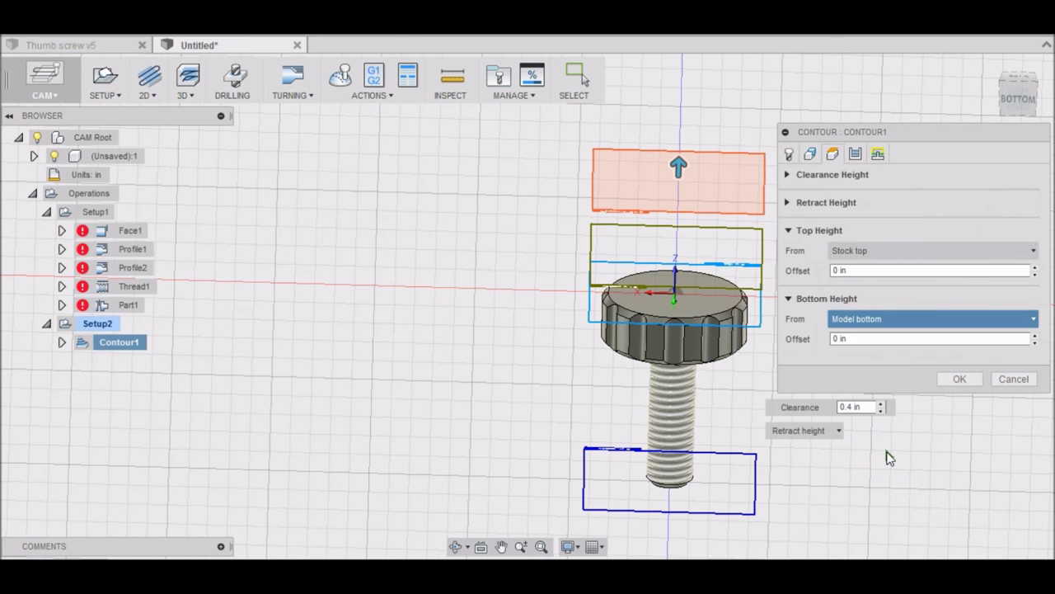
pyautogui.click(705, 365)
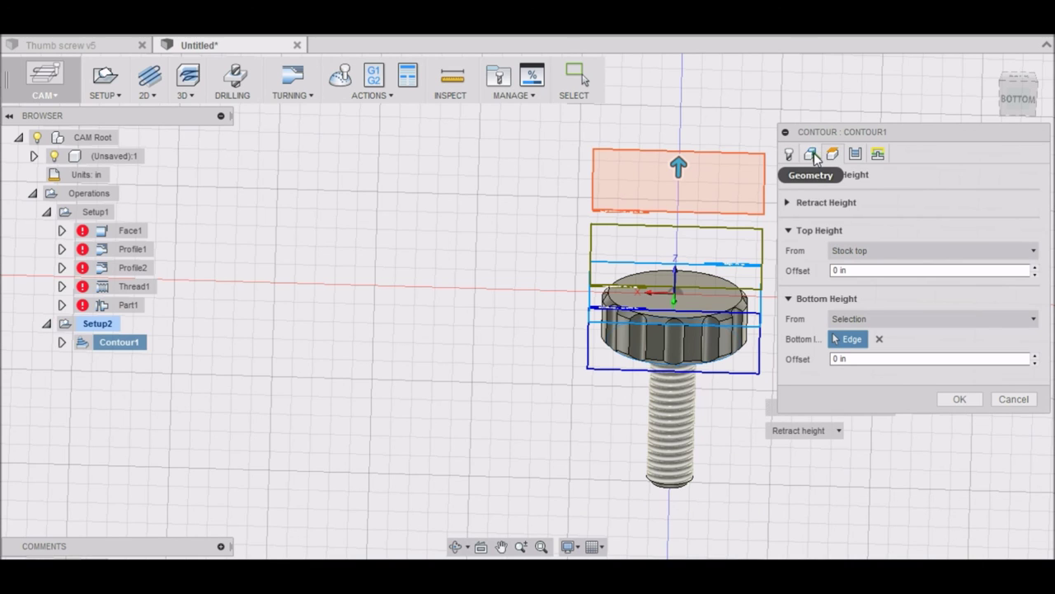
pyautogui.click(813, 156)
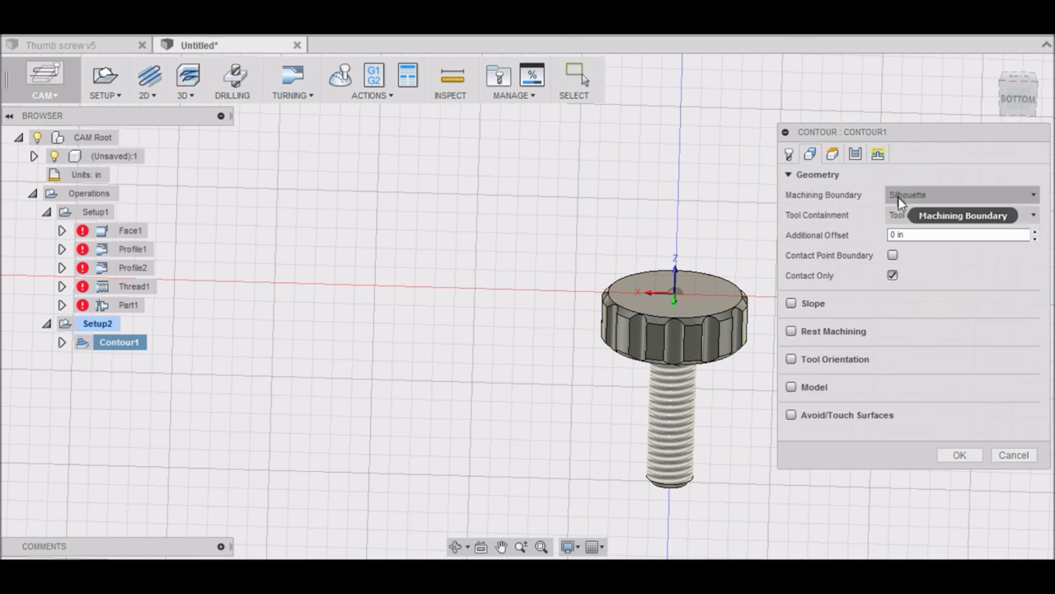
pyautogui.click(856, 155)
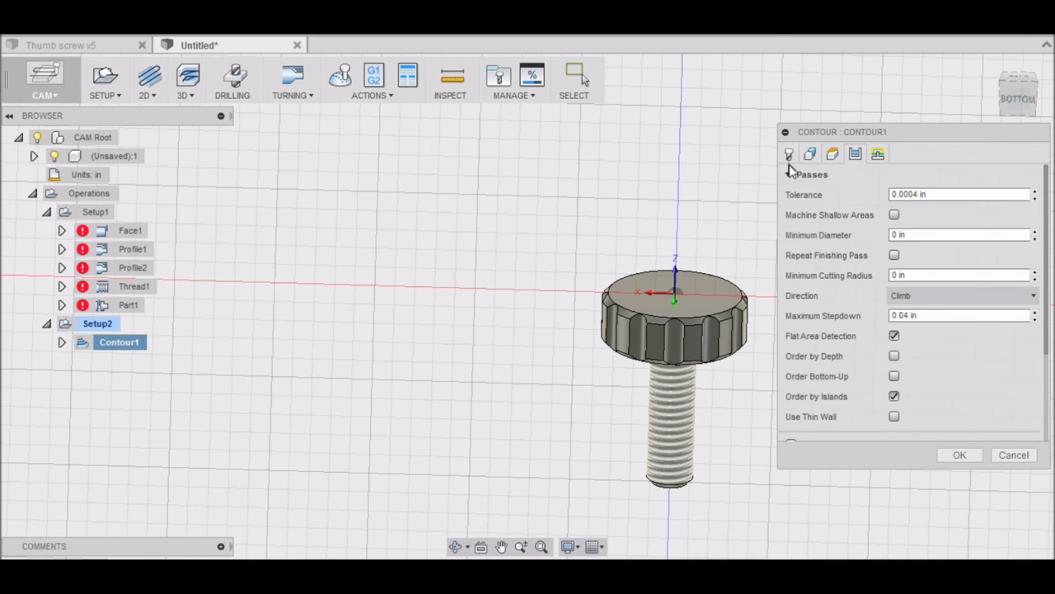
pyautogui.click(957, 454)
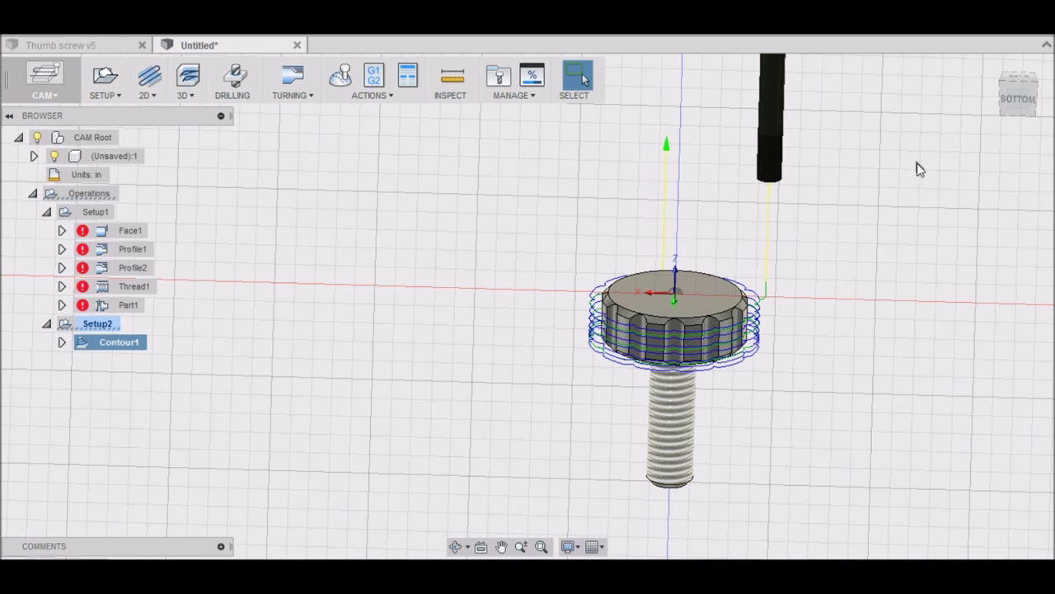
# Orbit to the back view to check the head-only toolpath, then launch its simulation
pyautogui.keyDown('shift'); pyautogui.moveTo(1023, 99); pyautogui.dragTo(1025, 152, button='middle'); pyautogui.keyUp('shift')
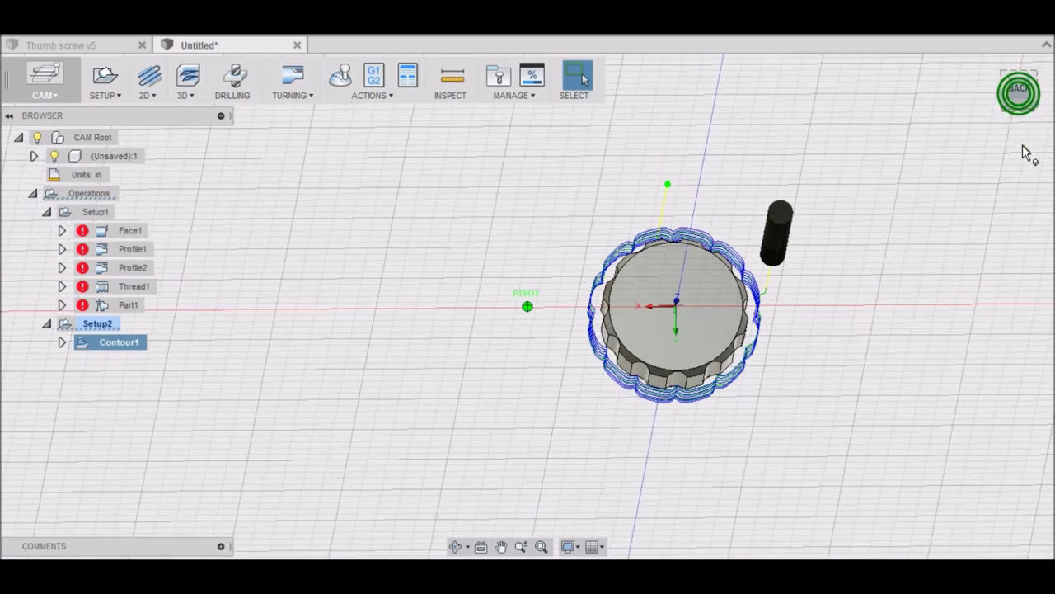
pyautogui.click(1019, 90)
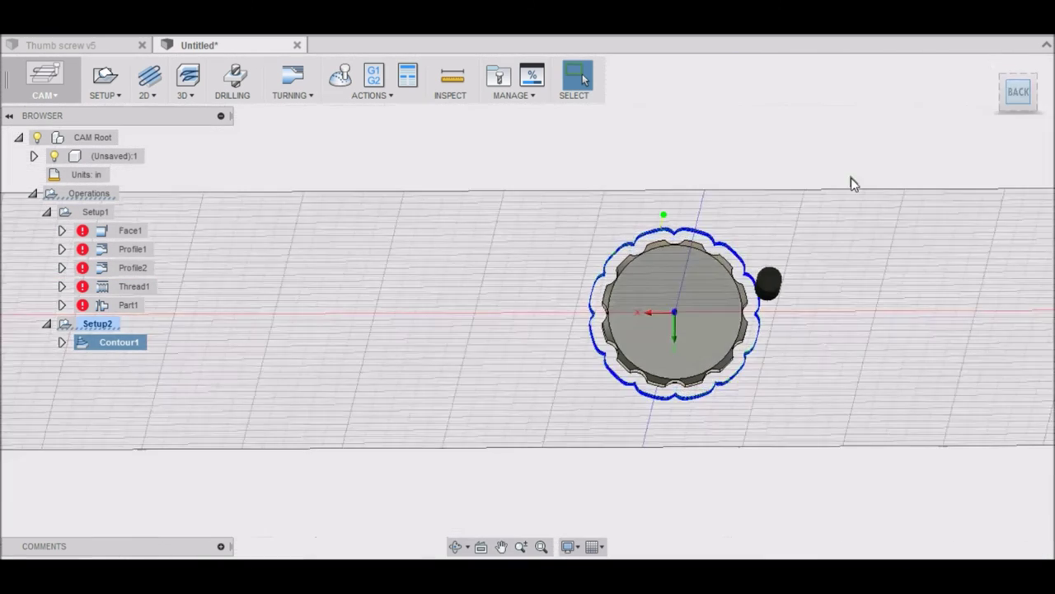
pyautogui.scroll(3, 701, 370)
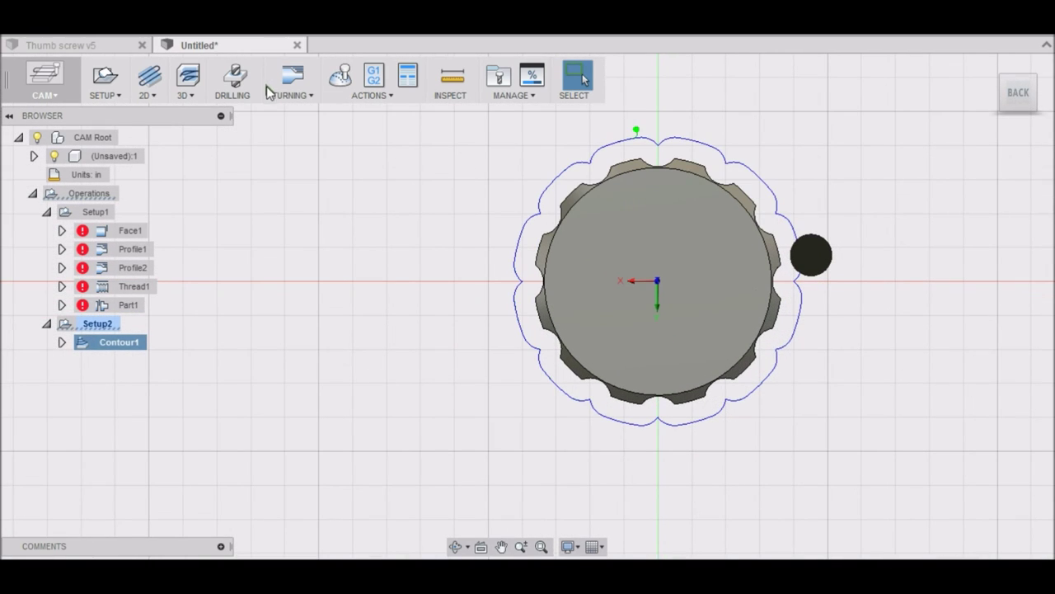
pyautogui.click(340, 76)
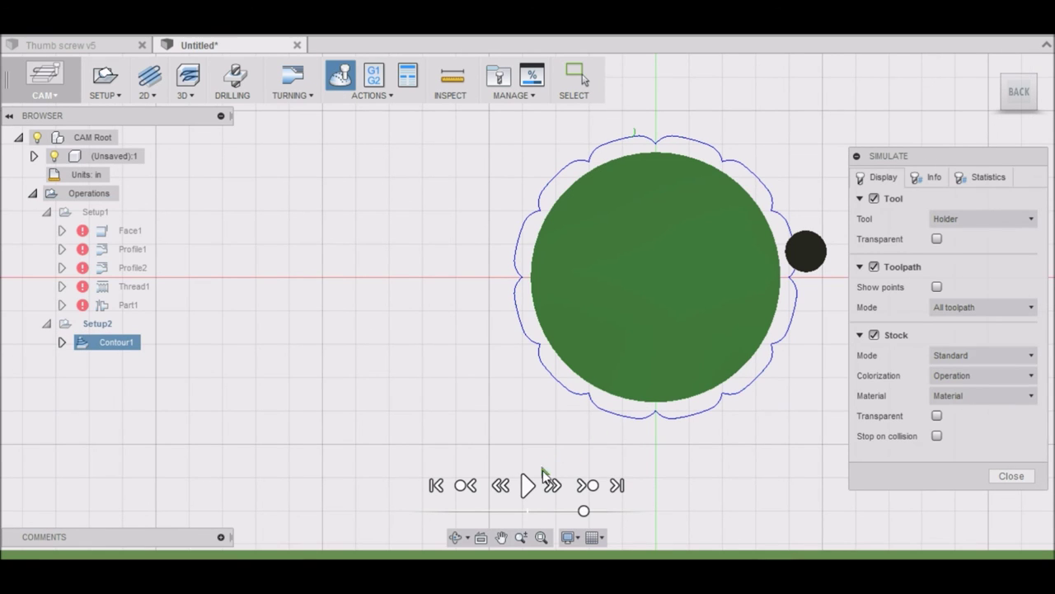
# Play the Contour1 cutting simulation, view it from tilted and bottom angles, then exit it
pyautogui.click(526, 487)
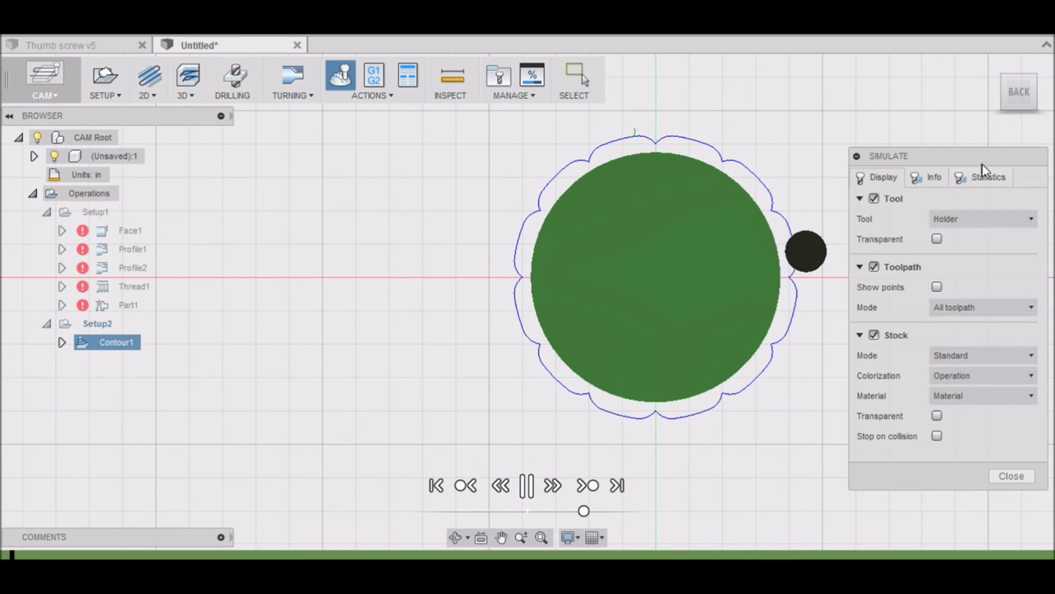
pyautogui.click(1013, 103)
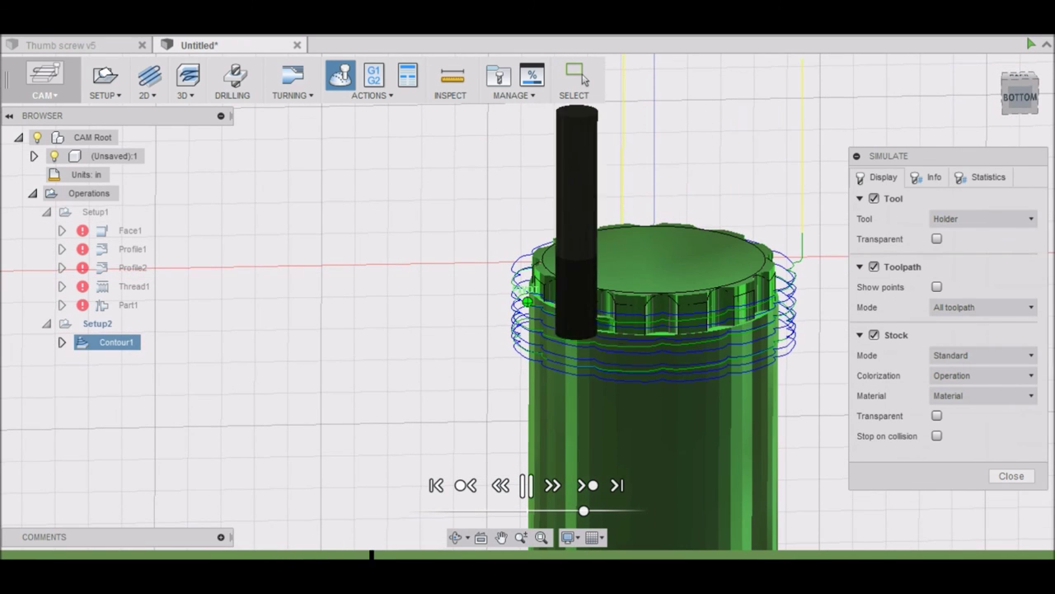
pyautogui.click(1020, 103)
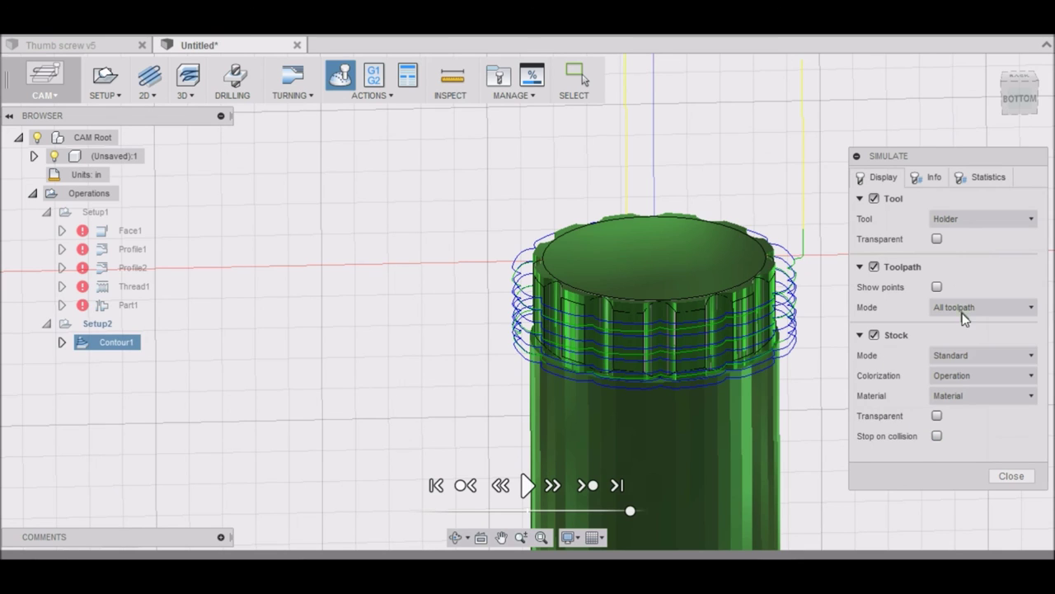
pyautogui.press('Escape')
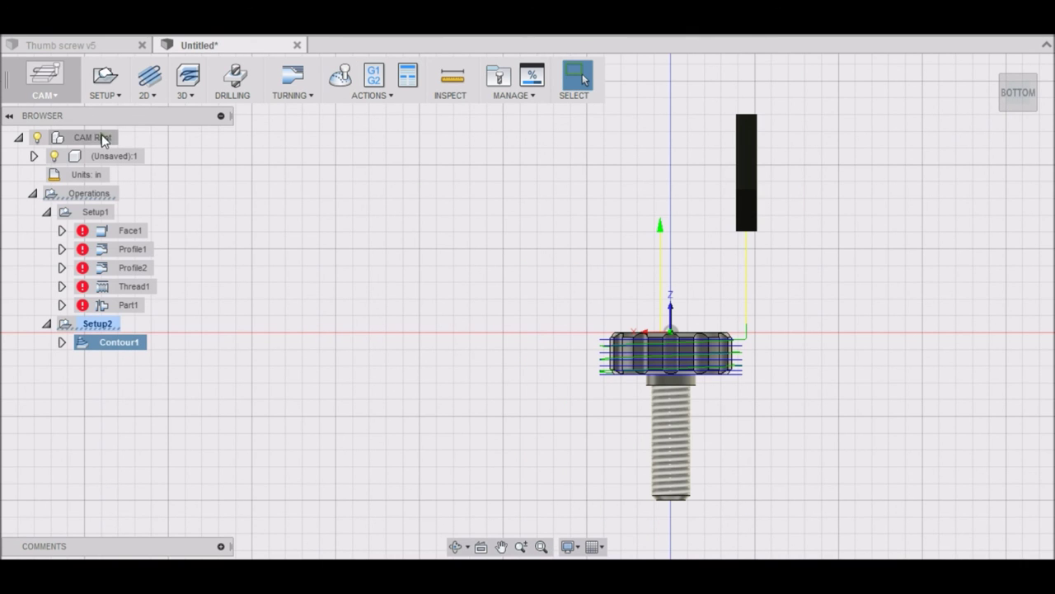
pyautogui.click(64, 78)
# Switch from CAM to the Model workspace to show the thumb screw's design timeline
pyautogui.click(51, 116)
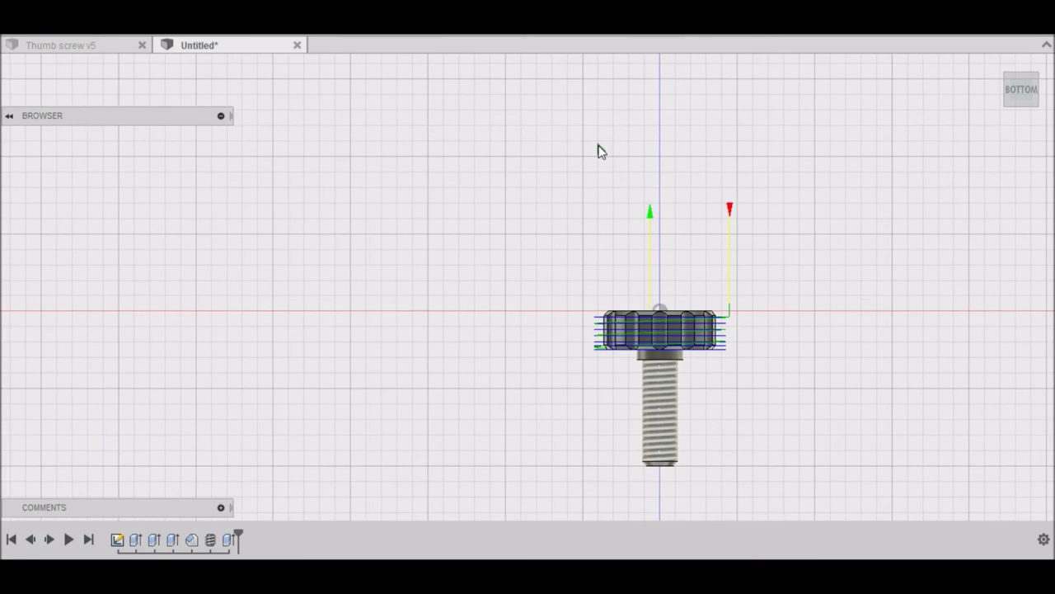